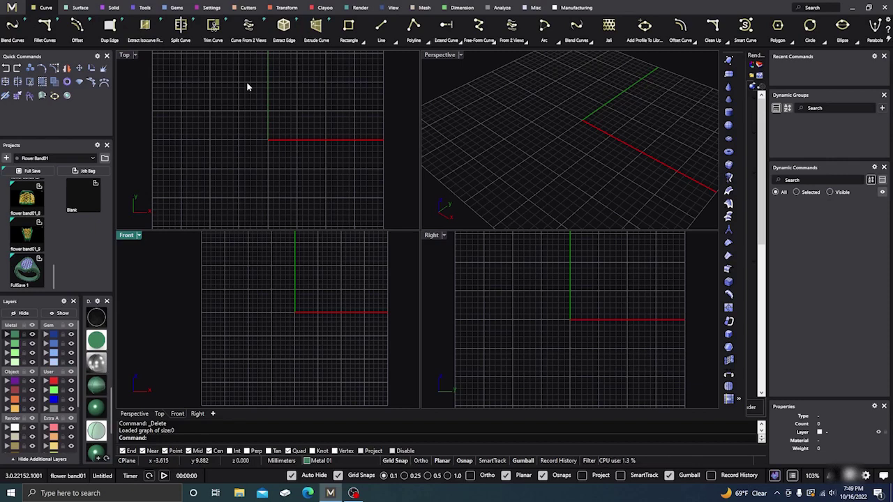
- Create a Ring Rail circle at finger size US 11 from the Tools tab
click(145, 8)
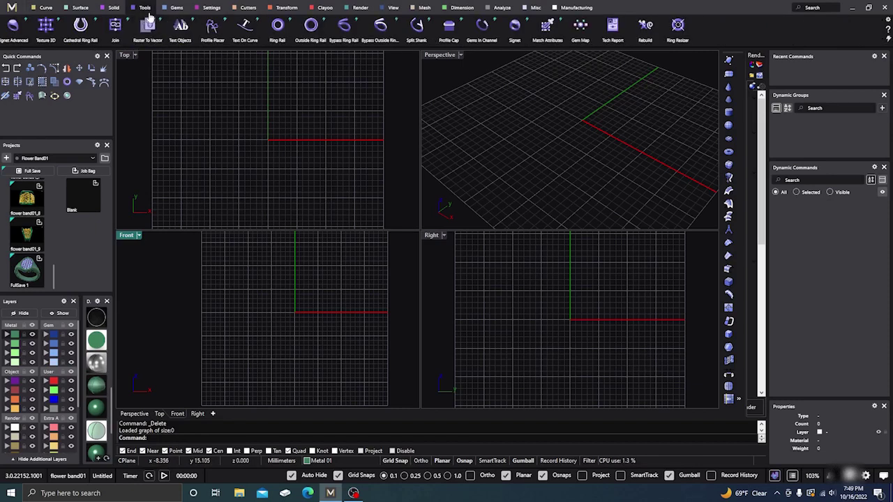
click(276, 26)
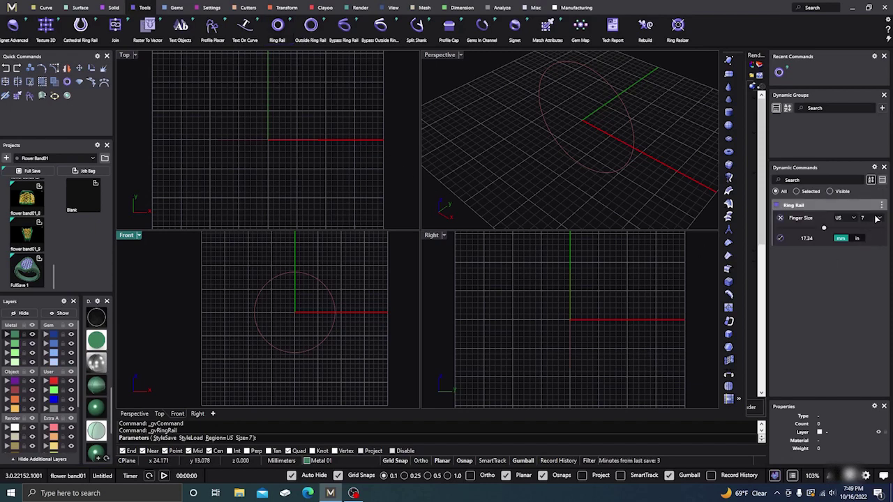
click(881, 219)
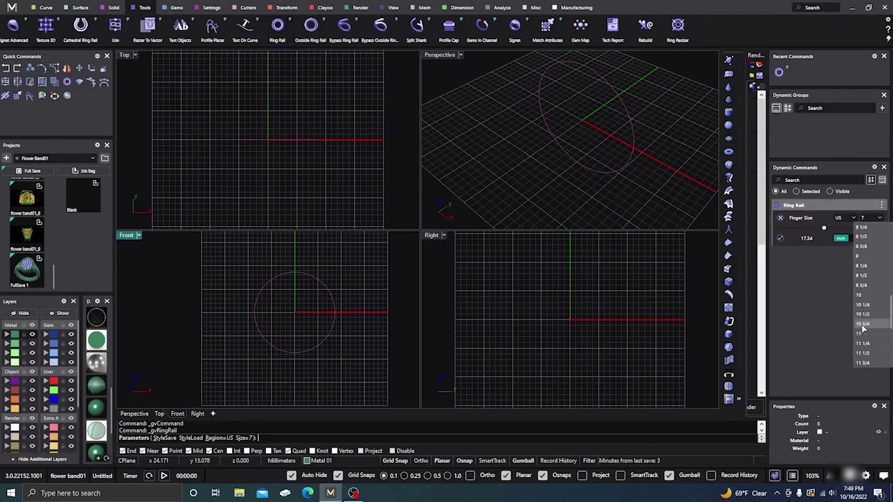
click(862, 314)
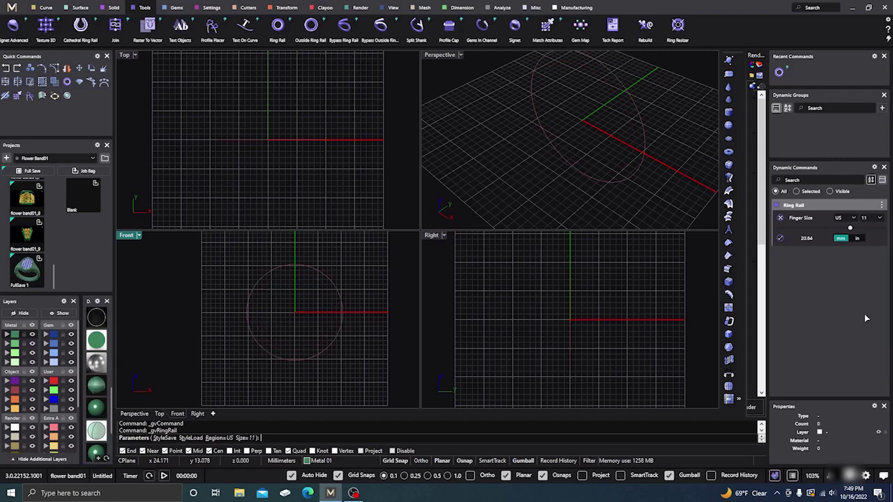
right_click(506, 162)
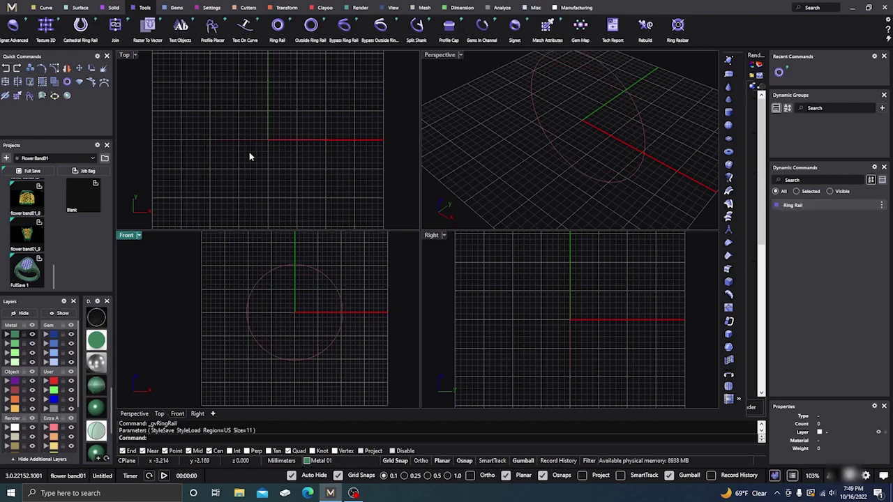
click(43, 9)
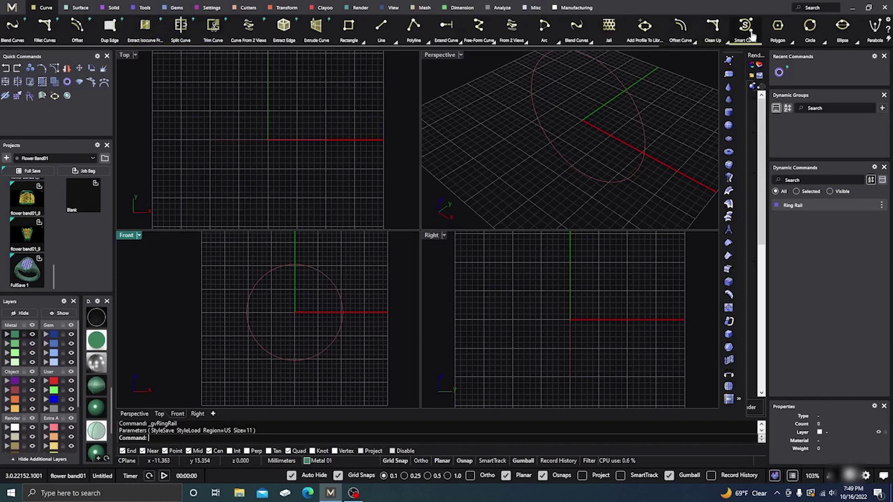
- Draw an ellipse on the Creation layer centred at 0,0,0 in the Top view
click(842, 25)
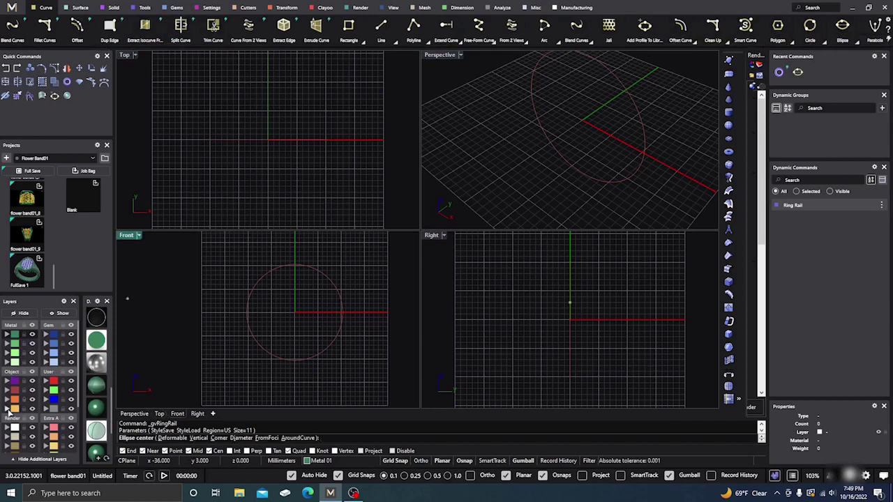
click(17, 409)
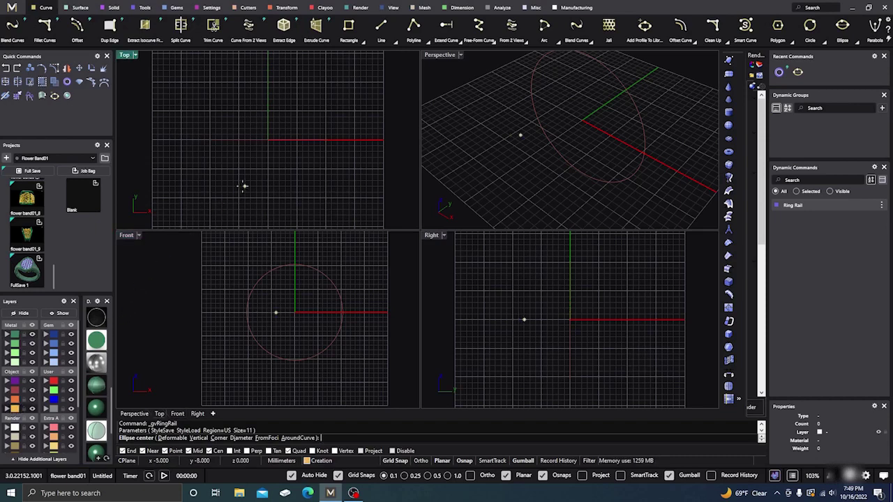
text(0,0,0)
key(Return)
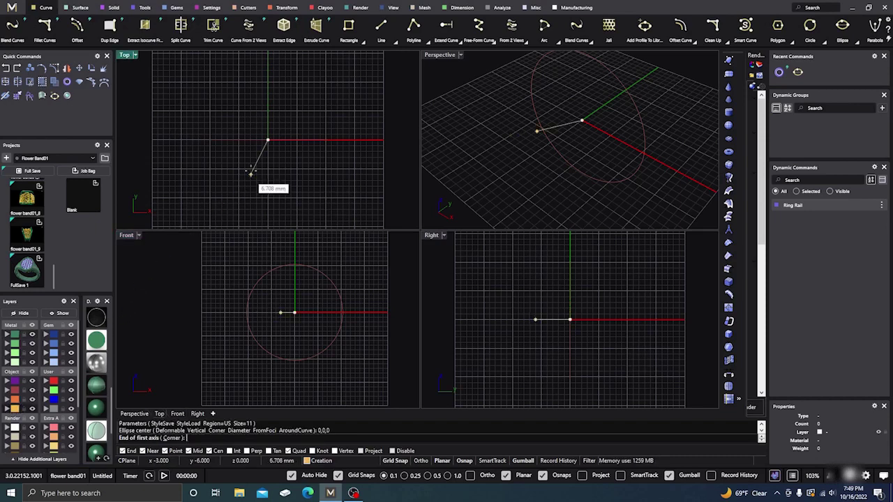
click(267, 100)
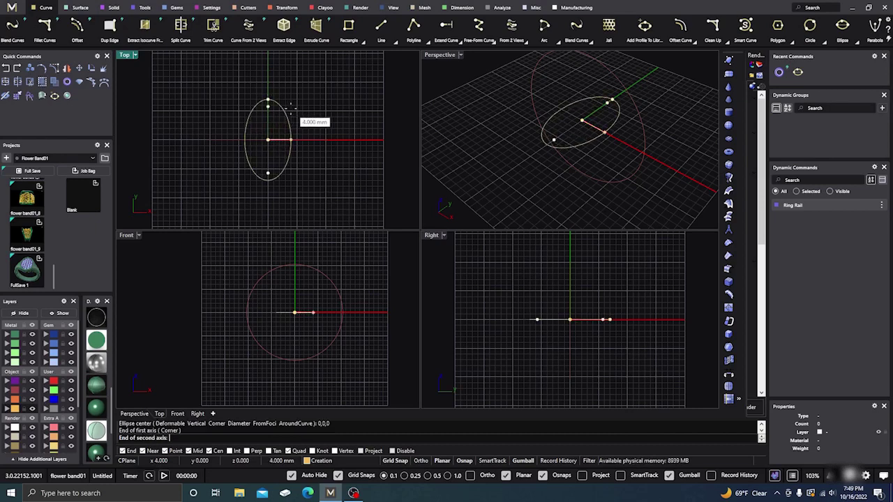
click(297, 115)
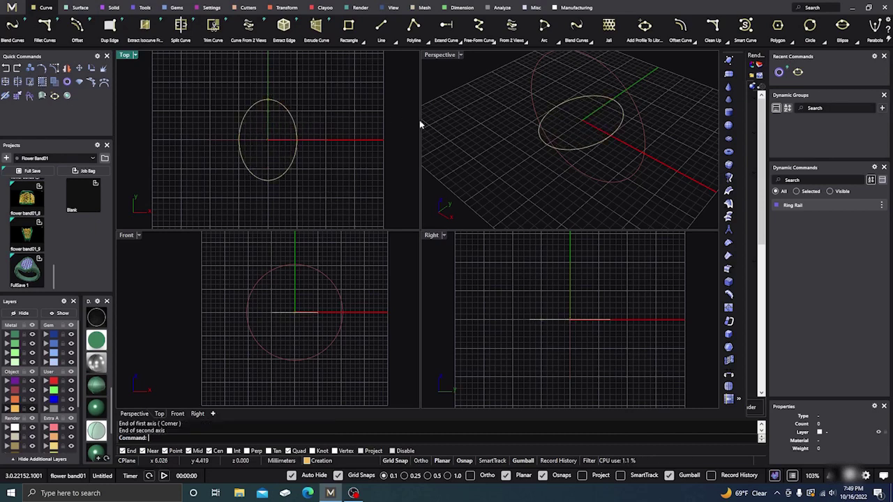
- Raise the ellipse with the gumball Z arrow to the top of the ring rail
click(546, 145)
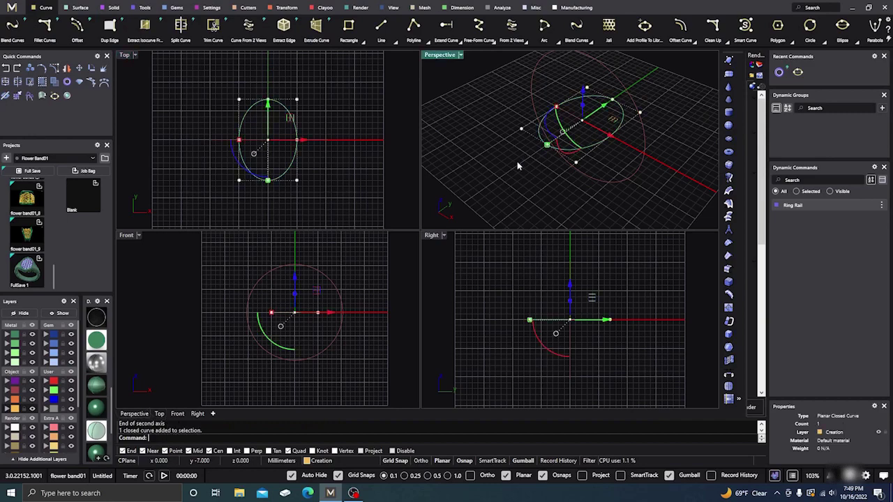
click(291, 355)
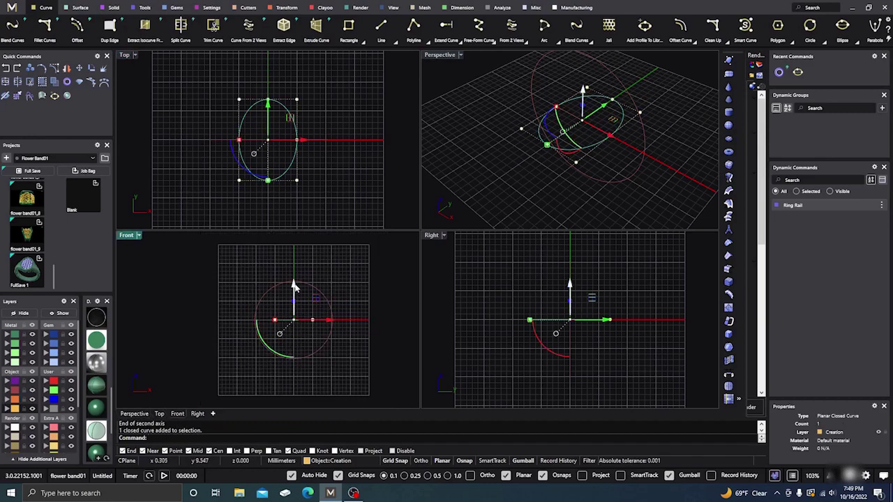
drag(296, 288, 295, 247)
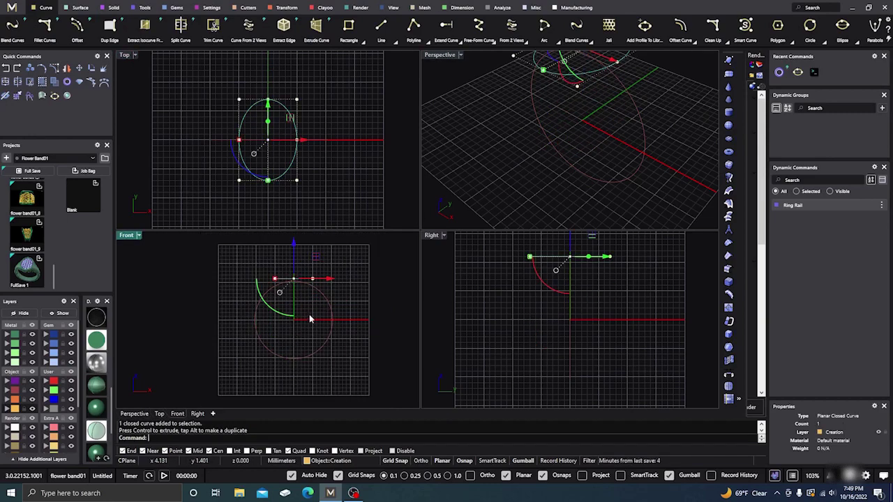
right_drag(295, 248, 290, 277)
drag(286, 270, 286, 256)
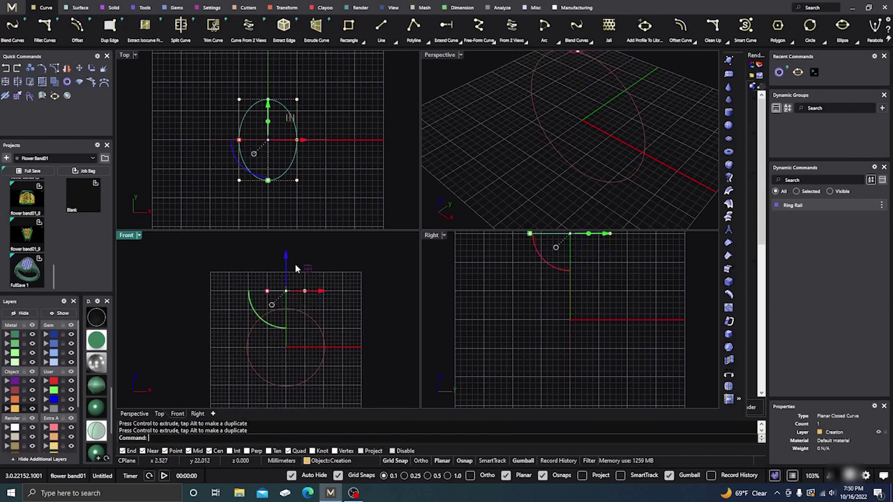
click(357, 249)
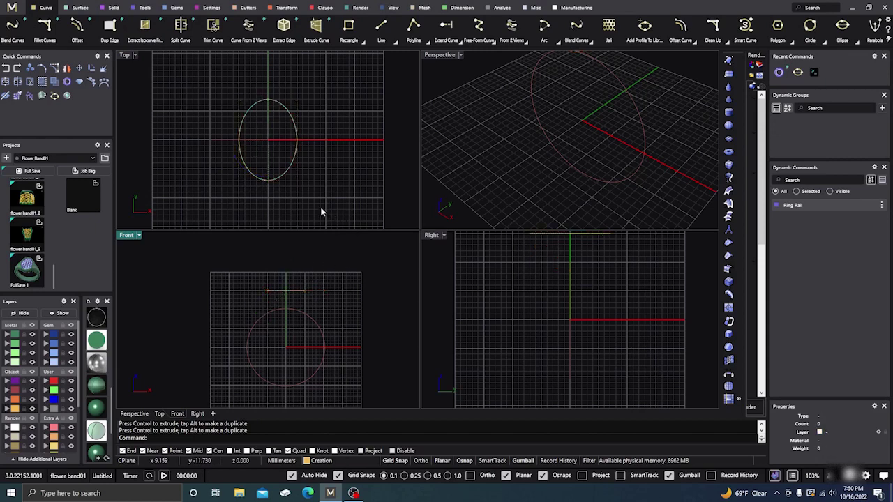
- Draw a small Arc Direction arc starting on the x-axis just right of the oval
click(558, 44)
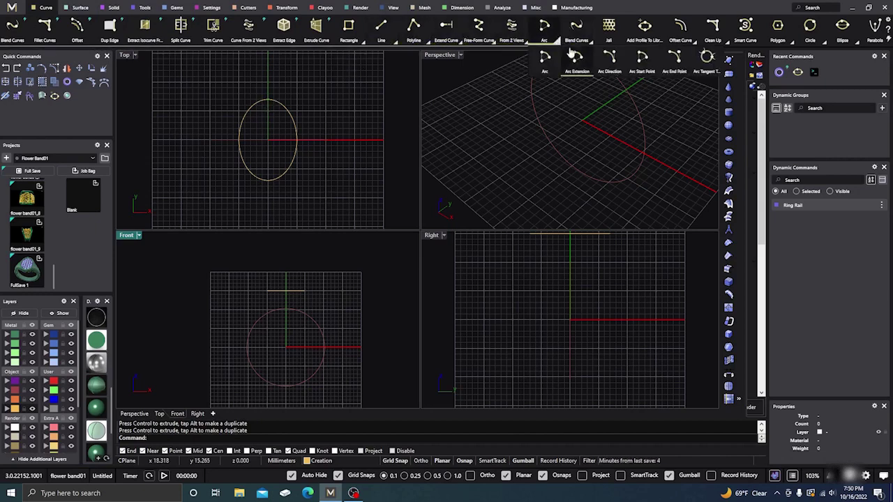
click(611, 63)
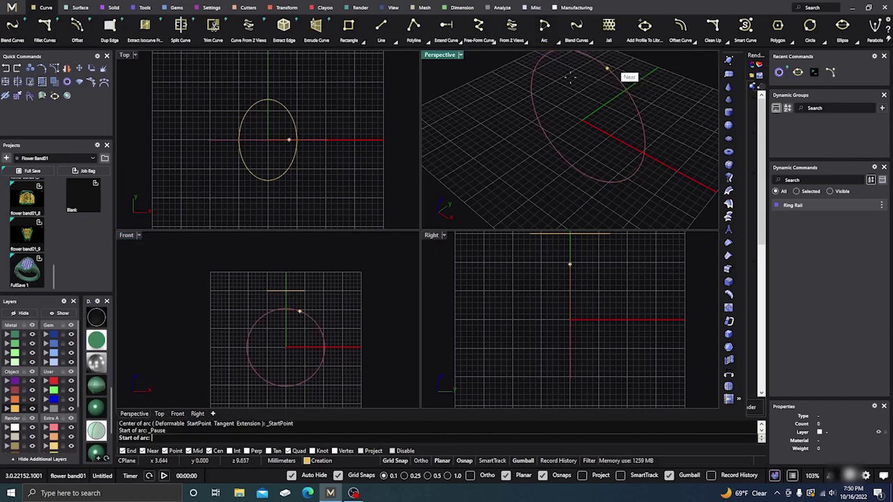
click(342, 140)
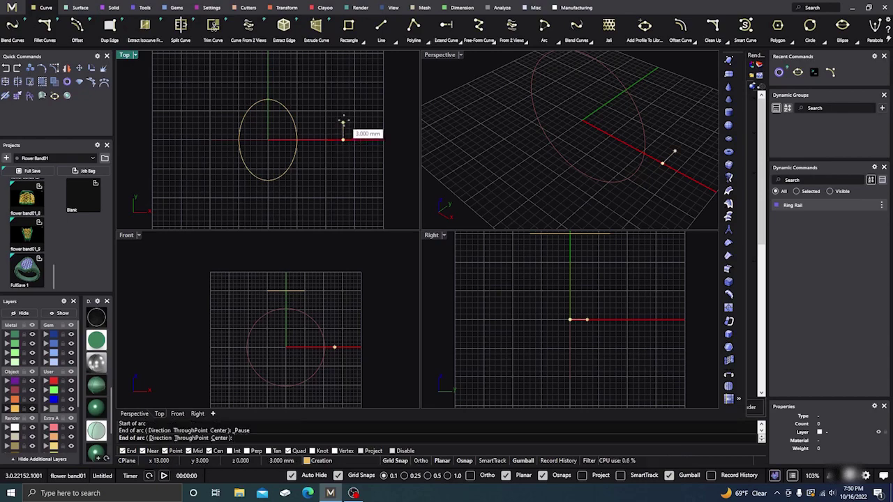
scroll(342, 118, up, 3)
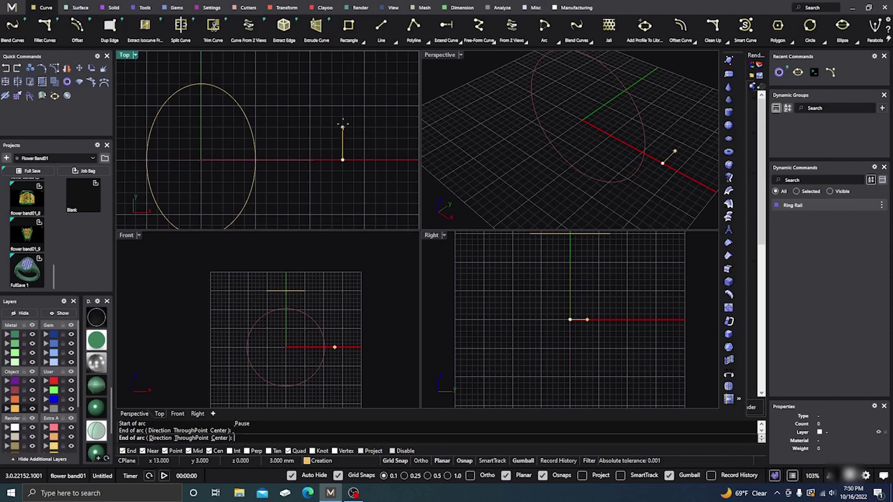
click(342, 125)
click(362, 134)
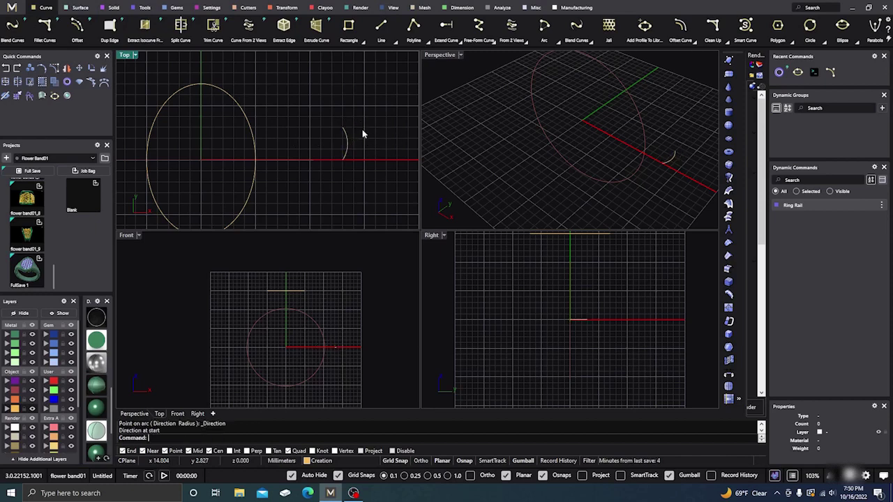
- Select the new arc and begin copying it
click(346, 148)
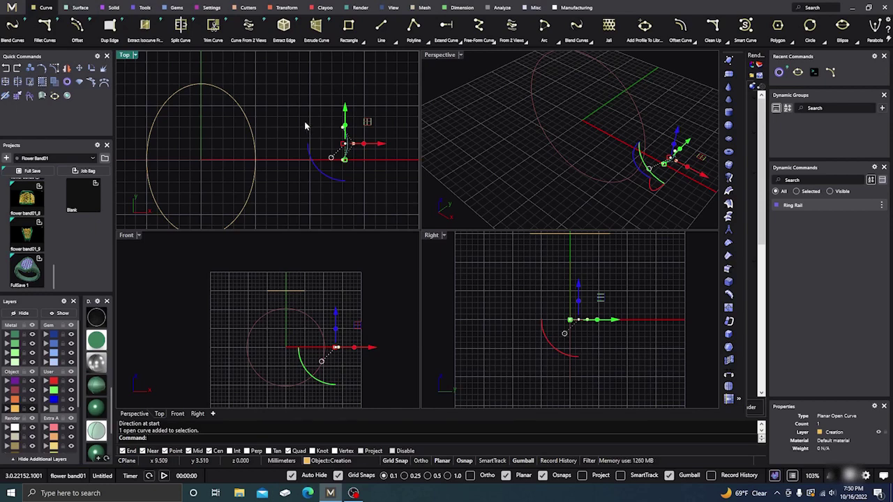
click(304, 126)
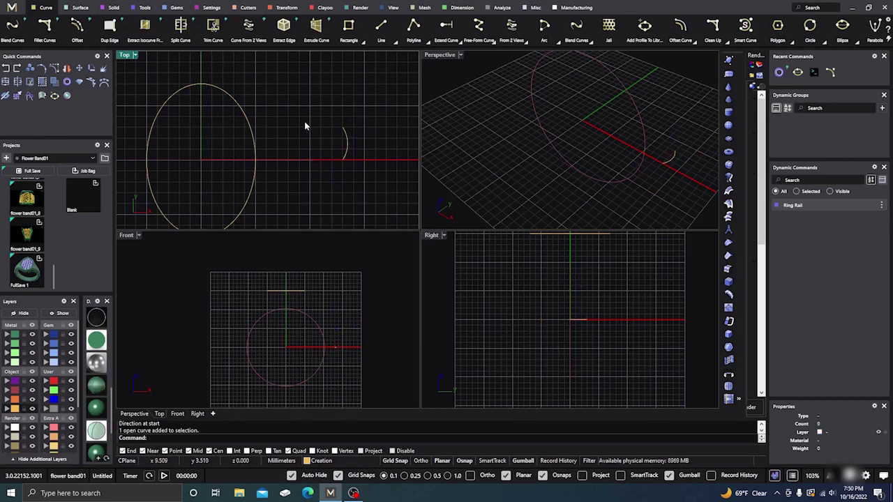
click(29, 67)
click(345, 146)
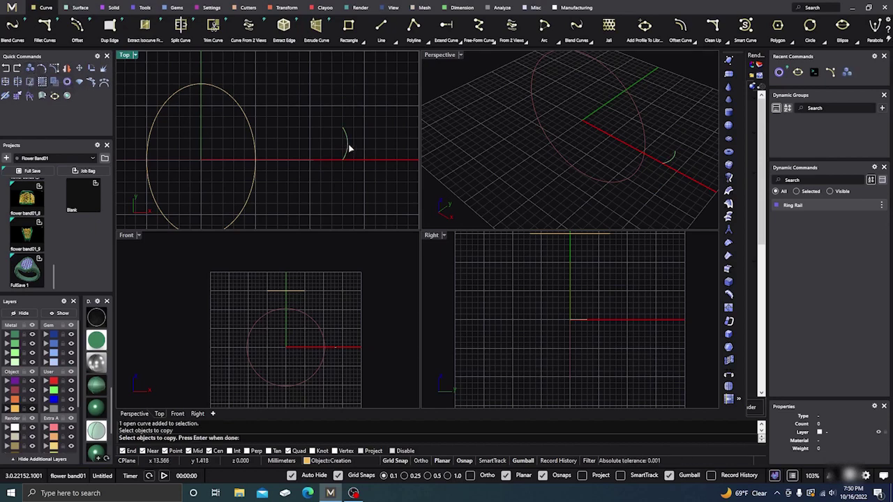
- Copy the arc to the ring rail's Quad point and delete the extra arc
right_click(348, 146)
click(347, 144)
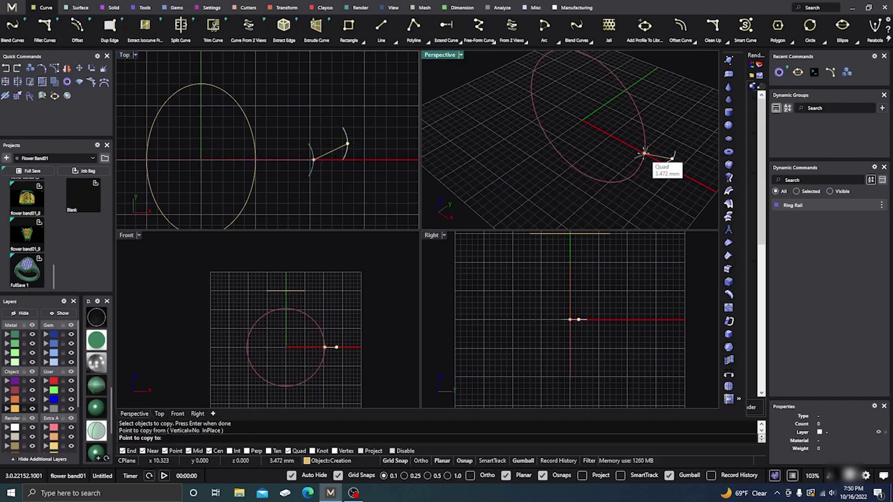
click(643, 152)
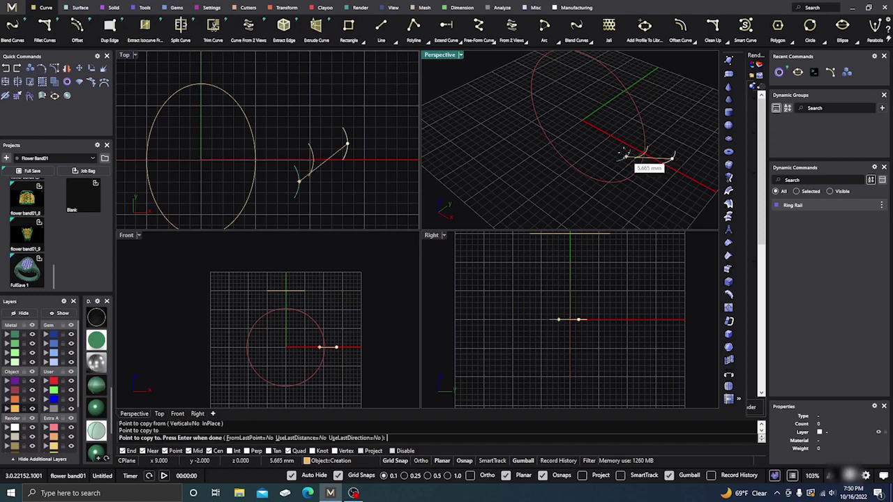
key(Return)
click(671, 159)
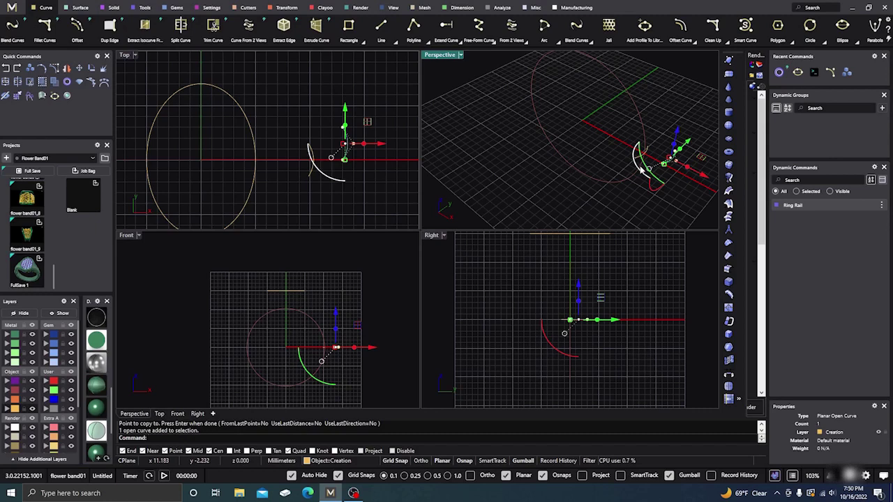
key(Delete)
- Move the remaining arc 2.5 mm outward along X with the gumball
click(632, 164)
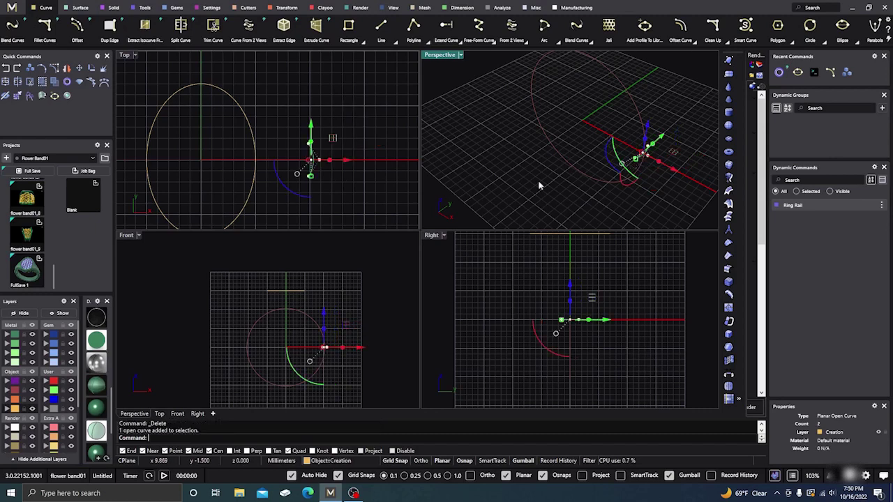
click(347, 161)
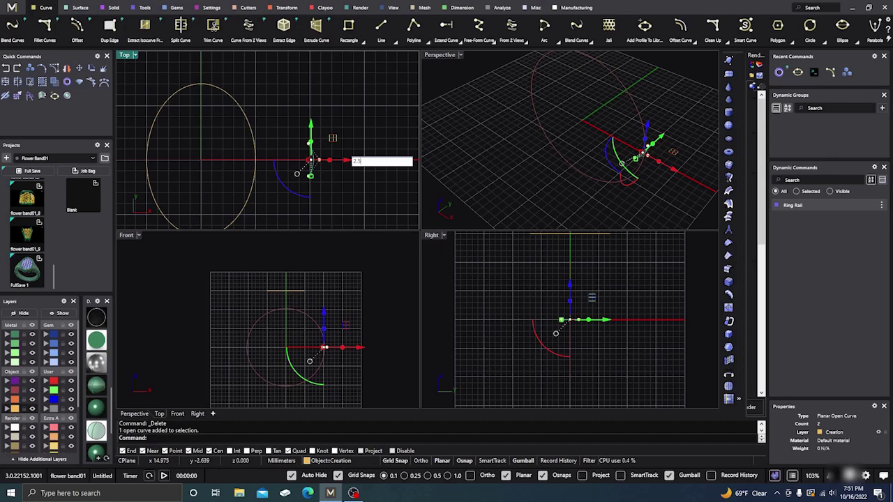
key(Return)
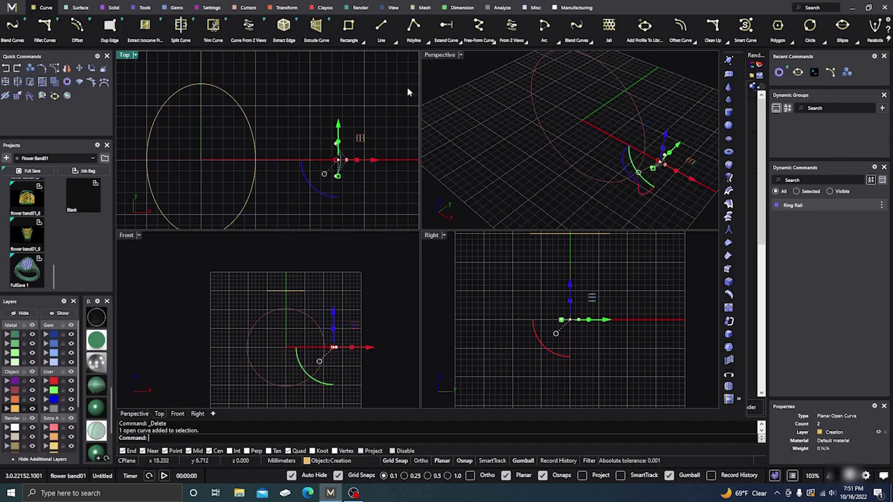
click(391, 99)
key(Escape)
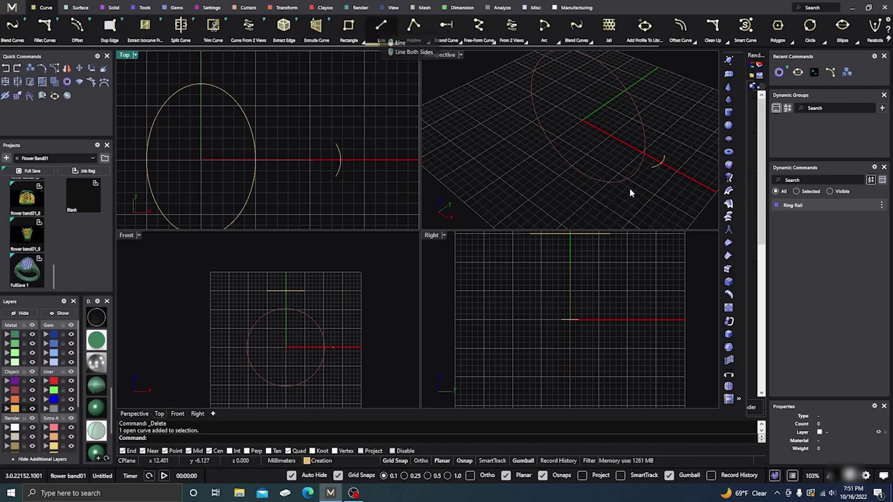
- Draw a 3 mm vertical line from the small arc's end in Front view
click(664, 174)
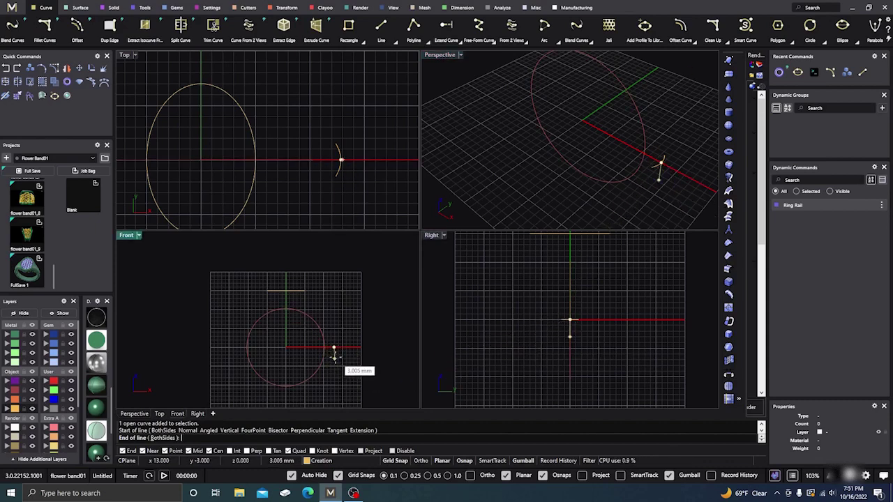
scroll(333, 356, up, 3)
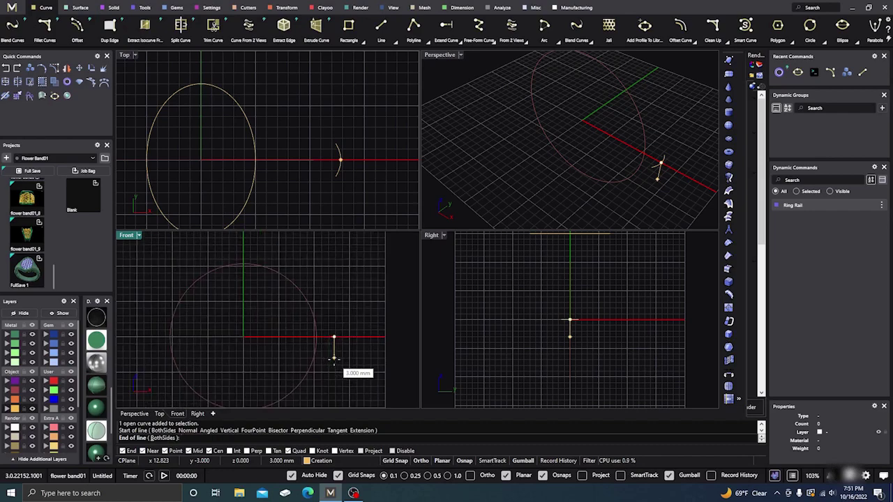
click(334, 350)
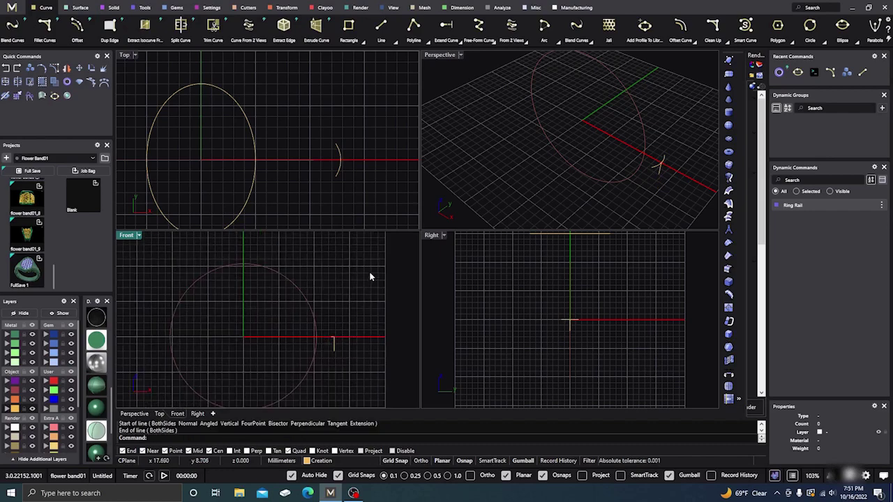
- Draw a short line inward from the ellipse's Quad point in Top view
right_click(248, 170)
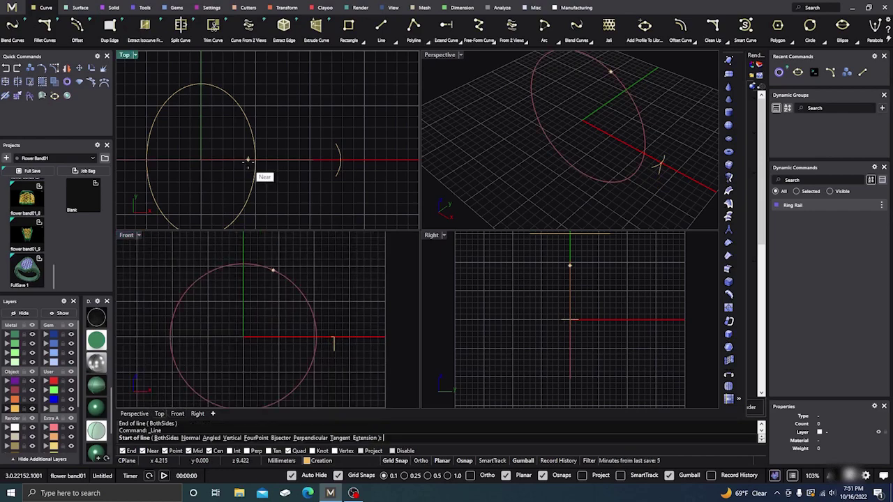
click(252, 160)
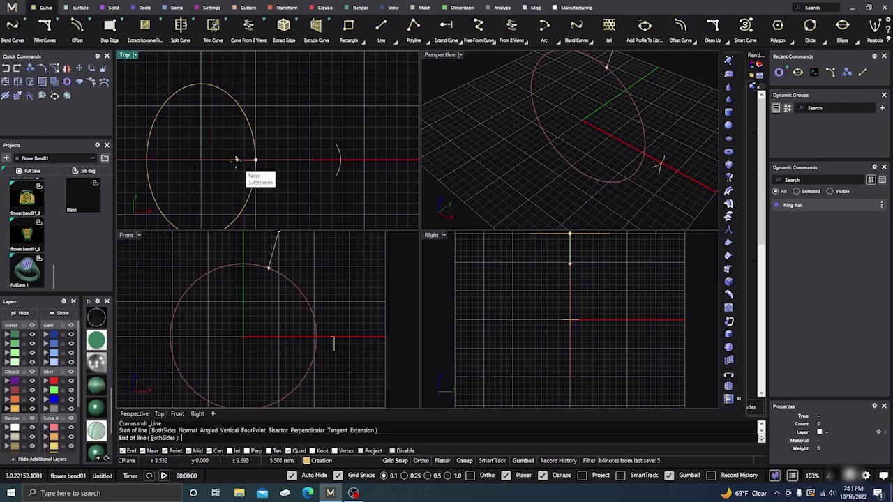
click(238, 162)
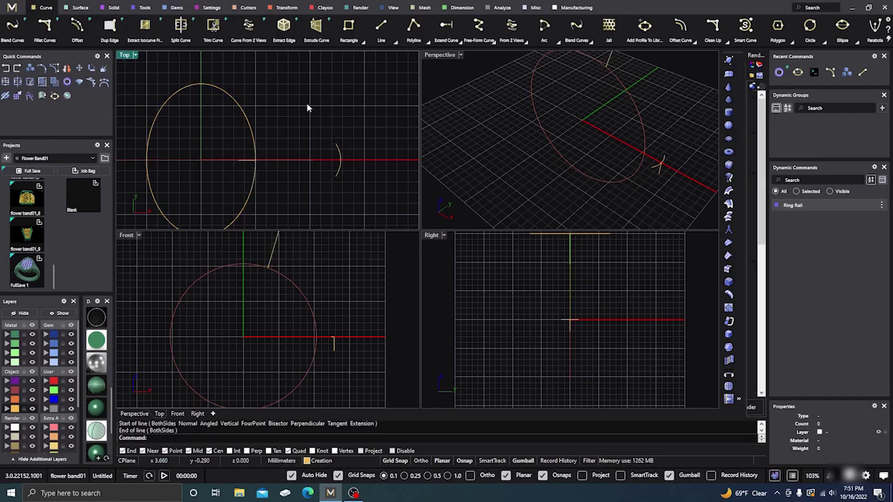
scroll(283, 109, down, 3)
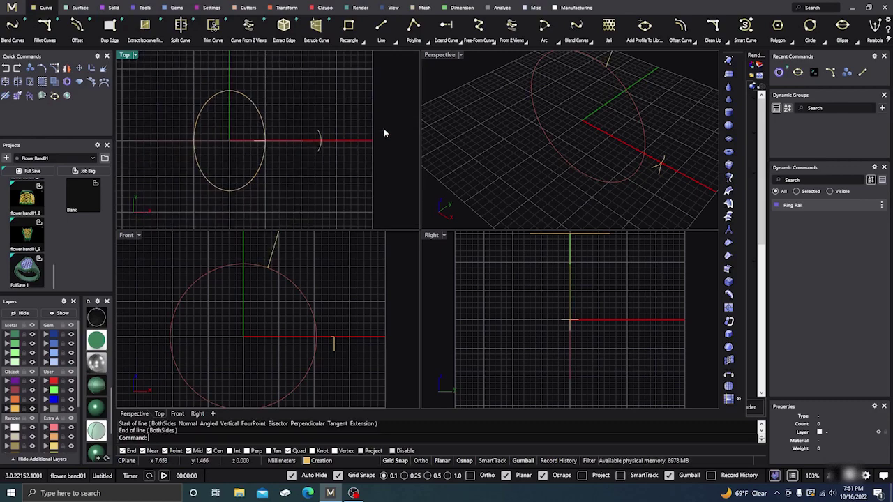
- Maximize Perspective and draw a 3 mm line down from the raised ellipse using Right view
double_click(441, 56)
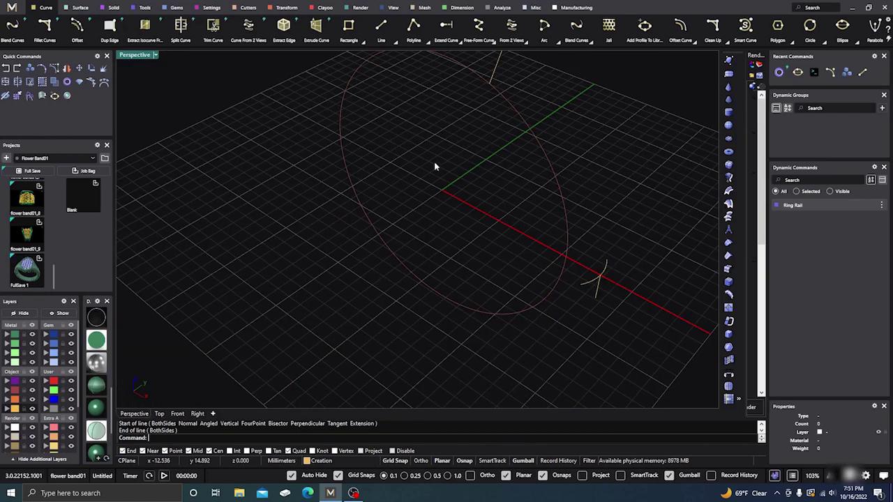
scroll(397, 301, down, 5)
scroll(422, 282, down, 3)
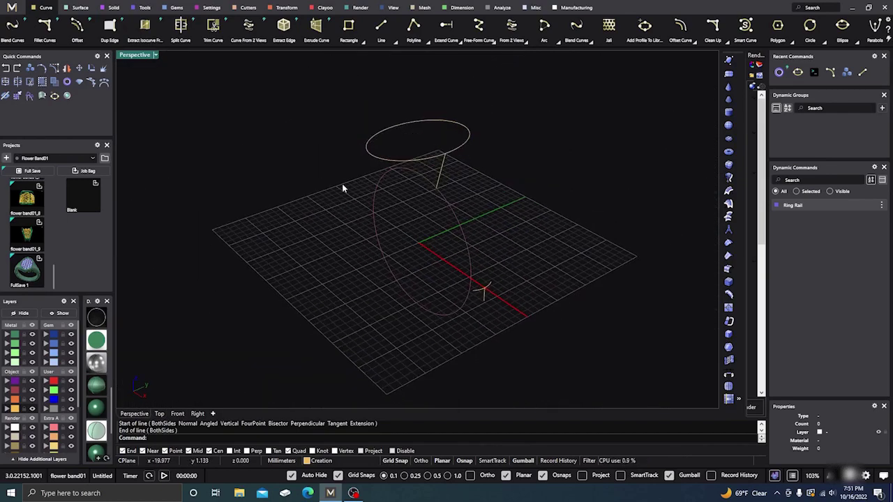
key(Return)
click(367, 153)
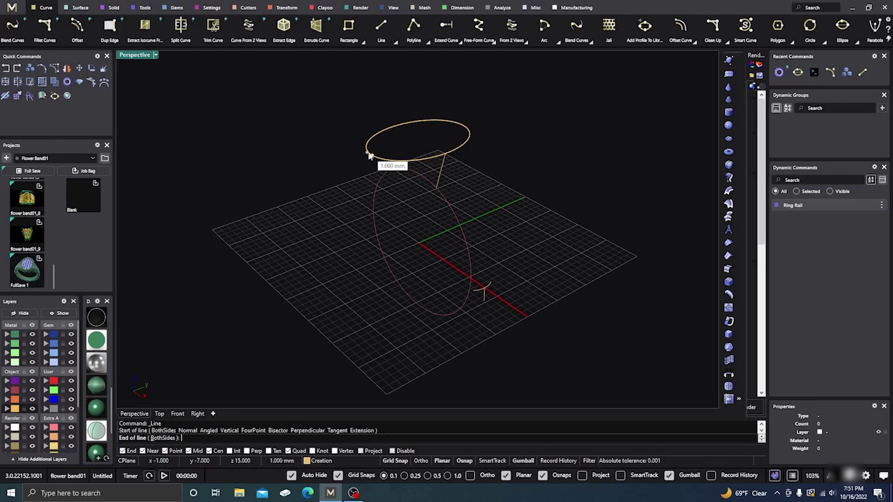
click(197, 414)
scroll(237, 345, down, 3)
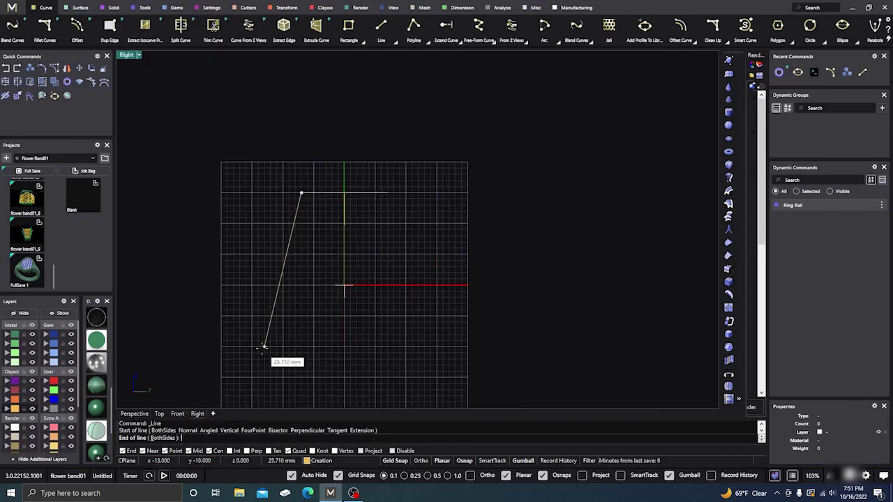
click(301, 173)
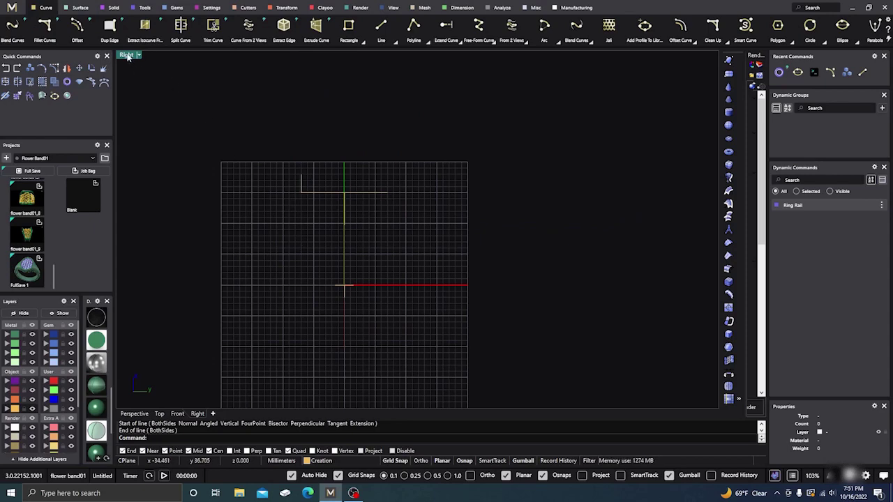
click(134, 414)
right_drag(253, 239, 275, 231)
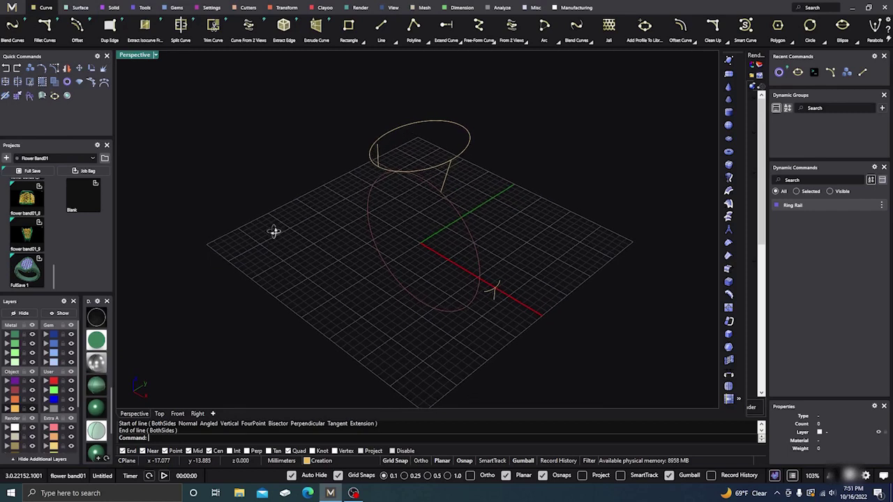
- Delete the wrong line and redraw a 3 mm line down from the ellipse's Quad point
click(450, 180)
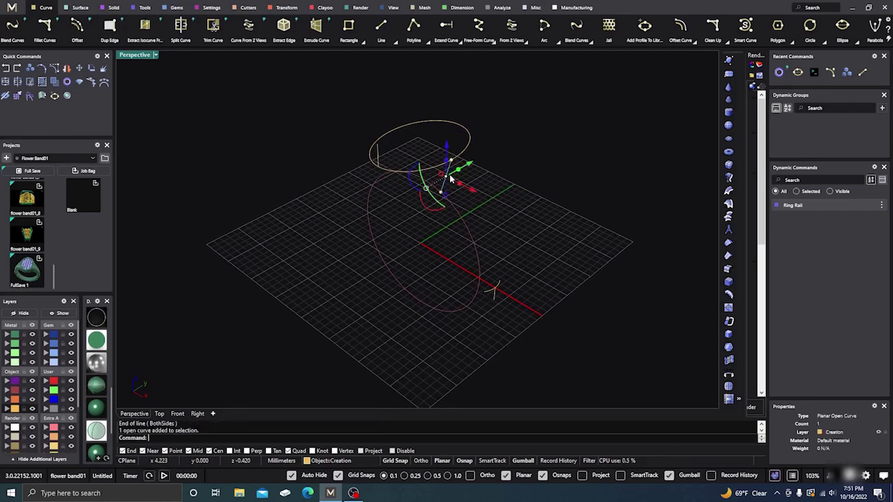
key(Delete)
key(Return)
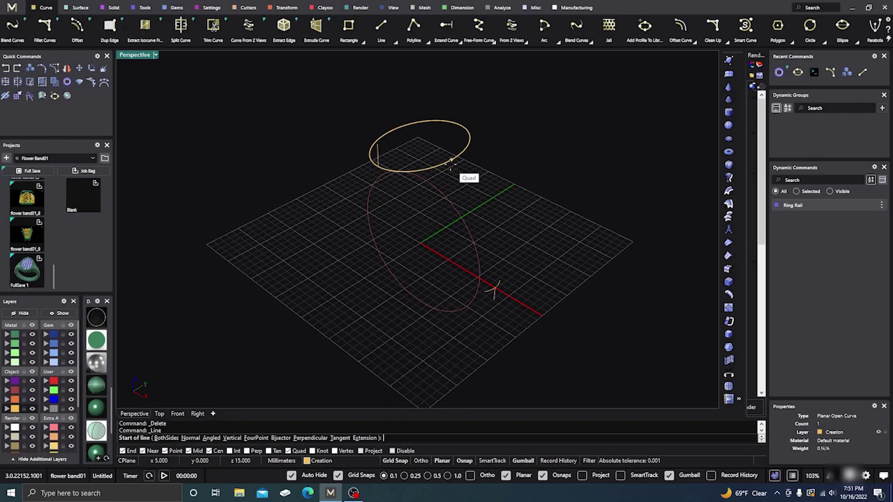
click(450, 160)
click(197, 414)
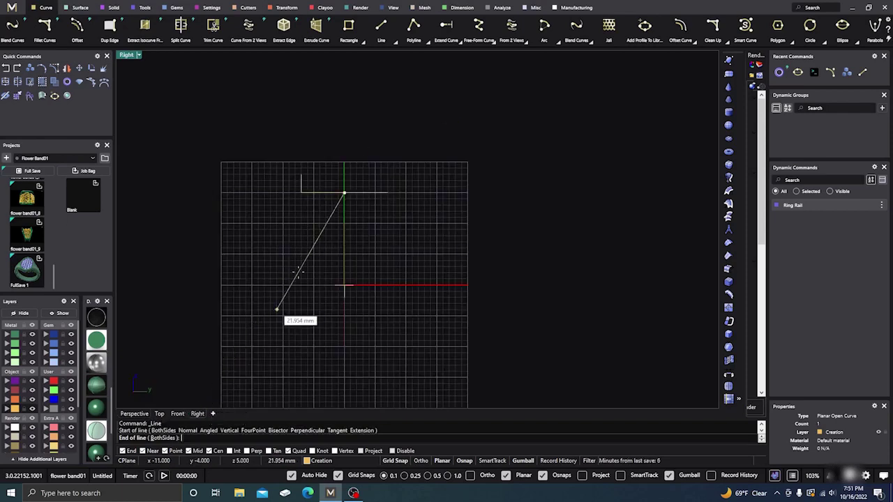
click(343, 180)
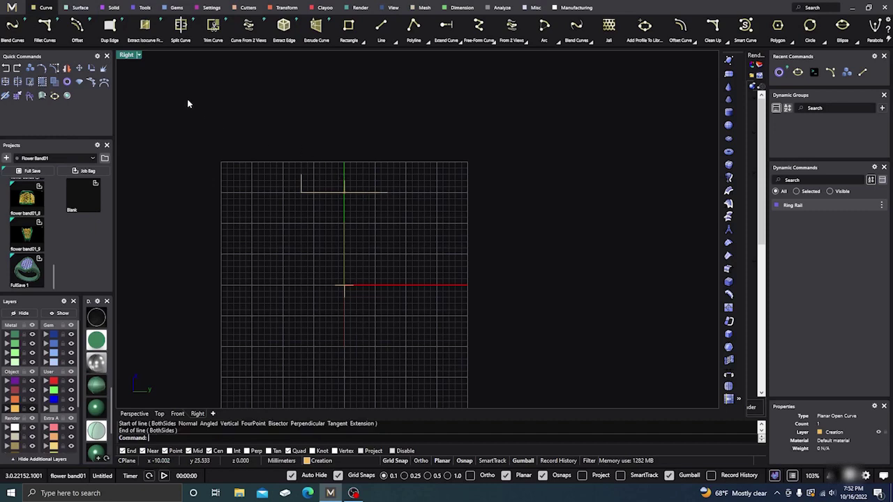
click(139, 414)
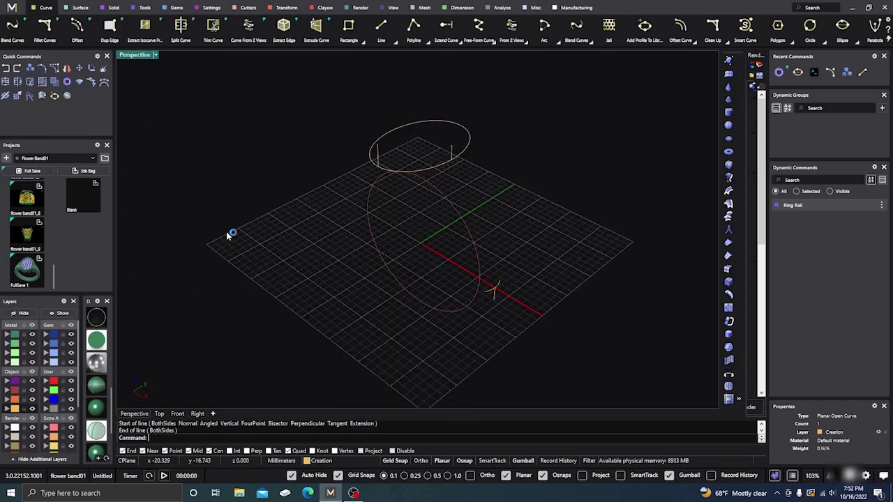
right_drag(231, 235, 239, 219)
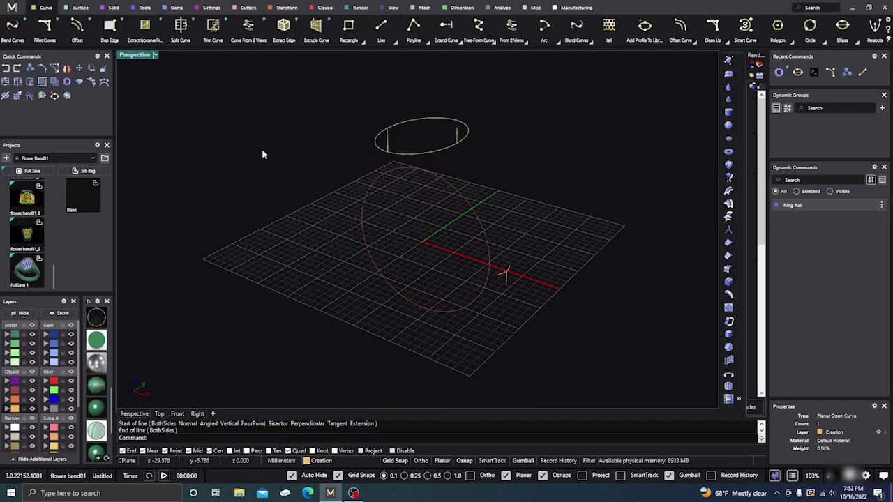
- Delete the vertical line at the ellipse's right end
click(576, 29)
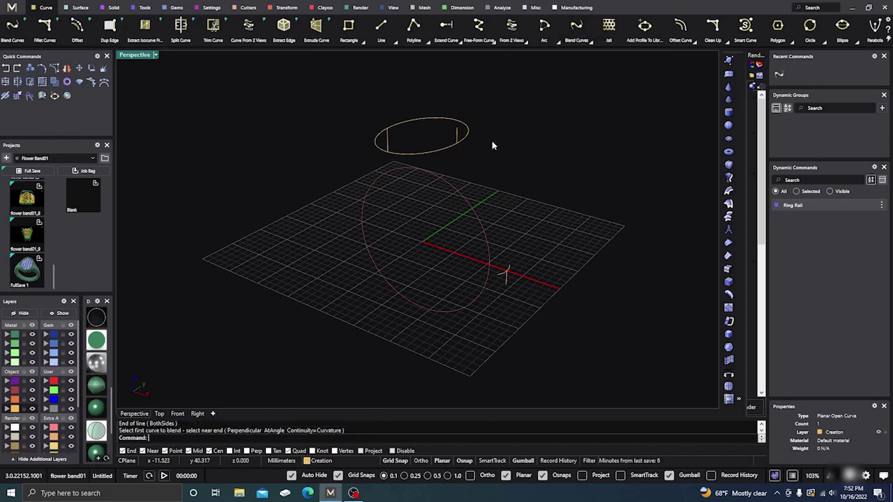
click(456, 138)
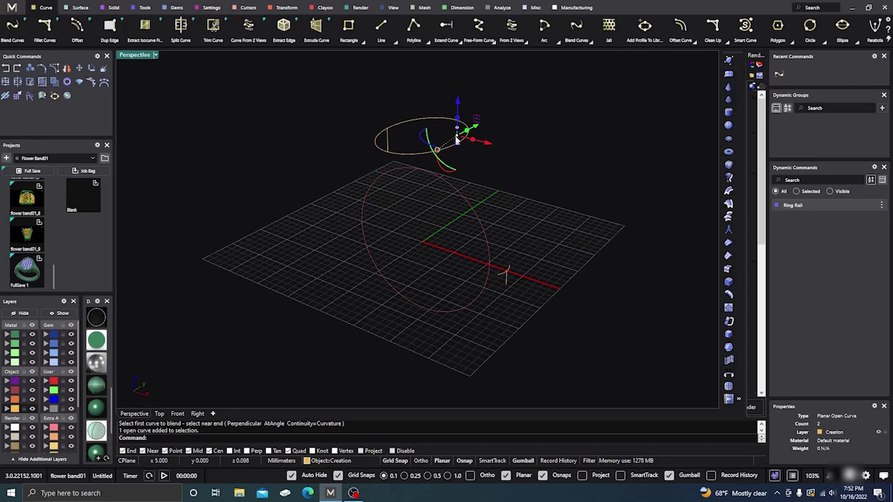
key(Delete)
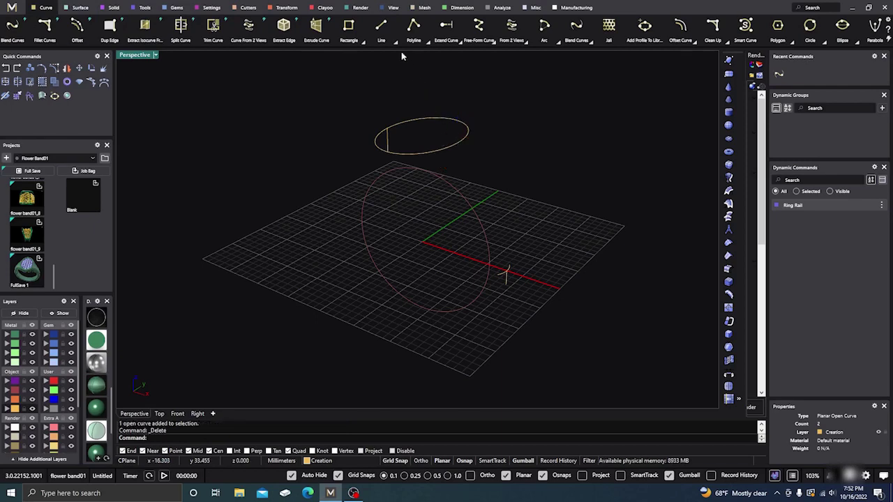
- Draw a 3 mm line inward from the ellipse's Quad point
click(381, 25)
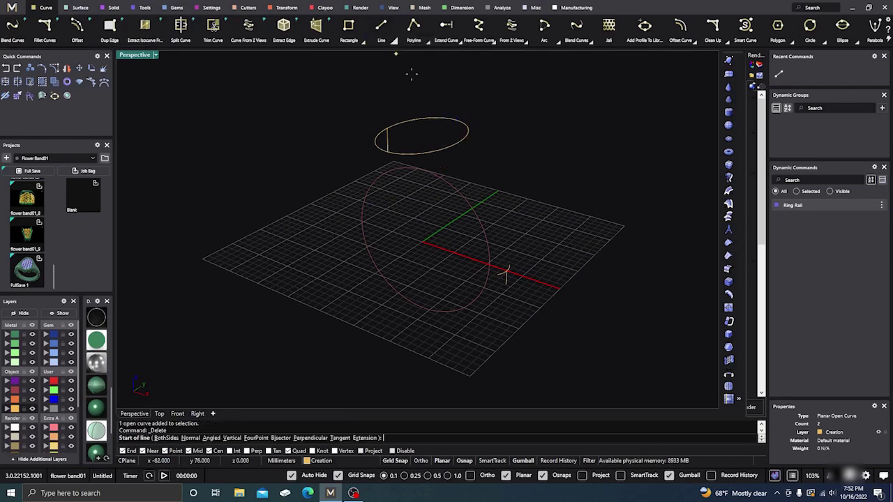
click(459, 142)
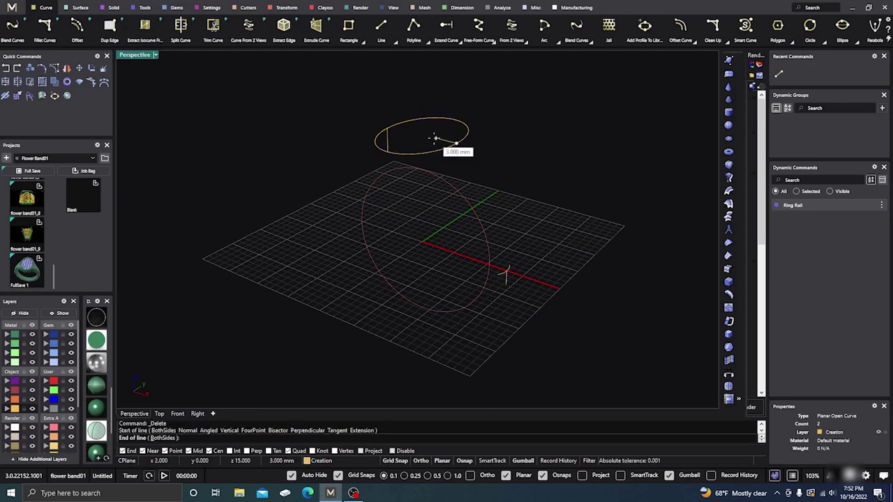
click(435, 138)
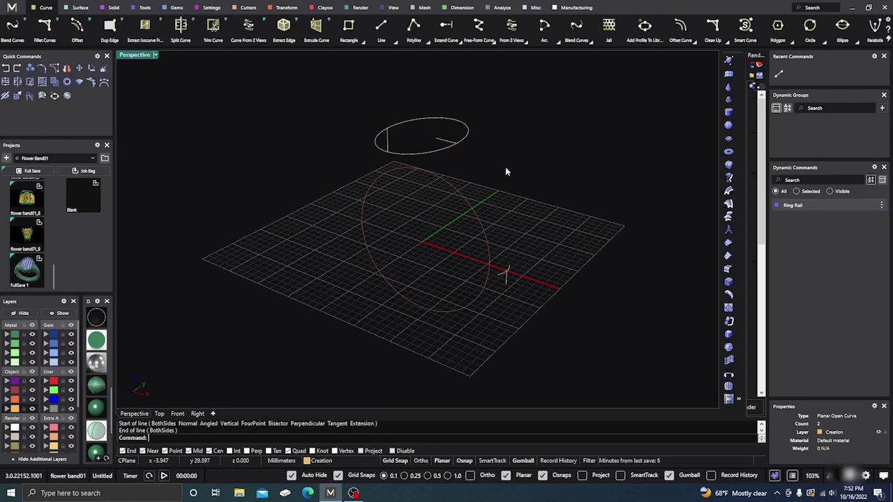
right_drag(506, 171, 515, 170)
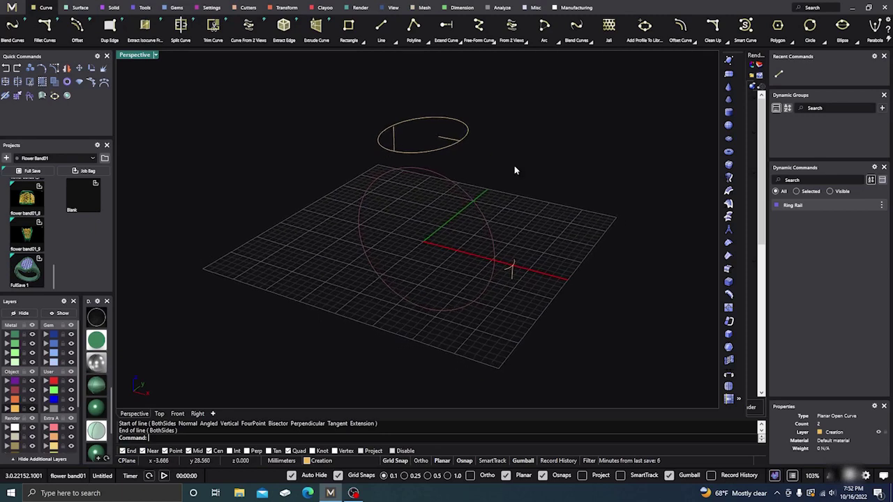
- Blend the short inner ellipse line into the shank's end line
click(577, 26)
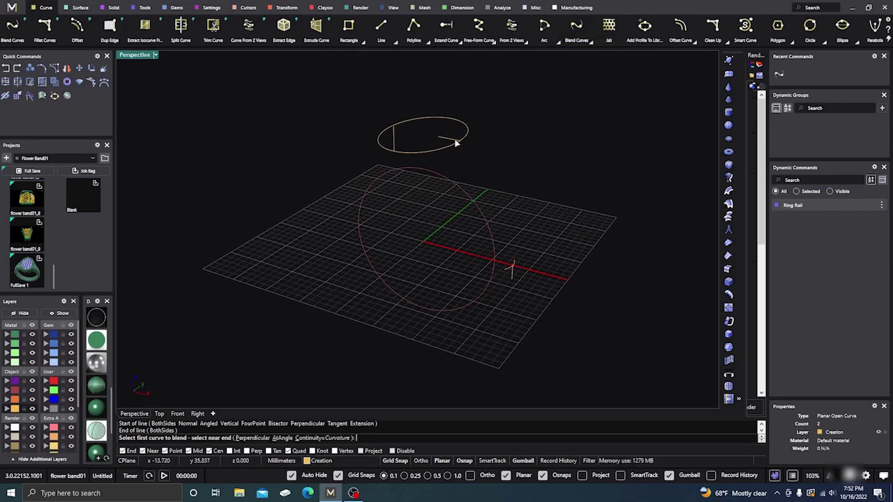
scroll(457, 143, up, 5)
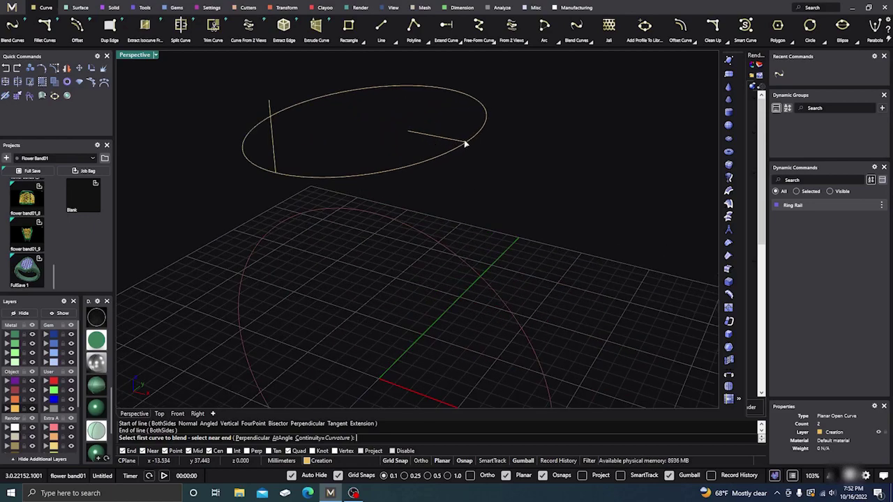
click(462, 144)
scroll(462, 127, down, 3)
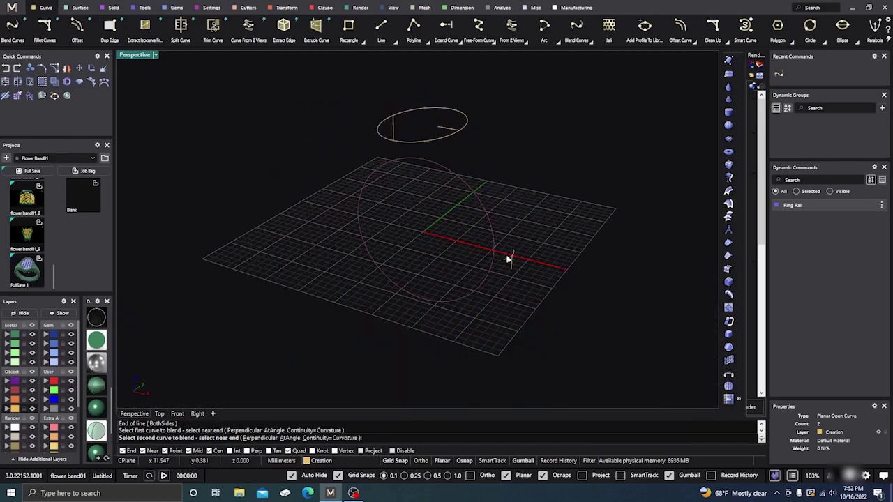
scroll(512, 257, up, 5)
scroll(516, 256, up, 3)
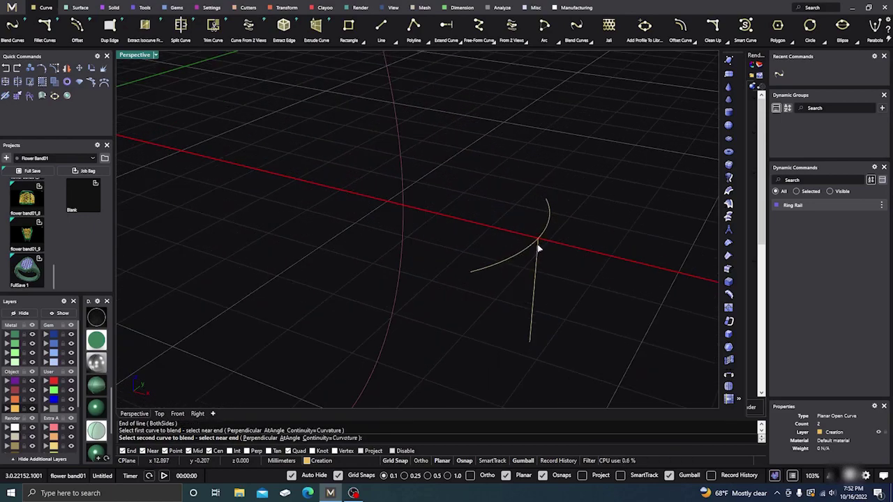
click(538, 248)
scroll(491, 265, down, 5)
right_drag(488, 265, 494, 243)
- In Front view, delete one blend-curve control point and nudge another to soften the bend
click(491, 166)
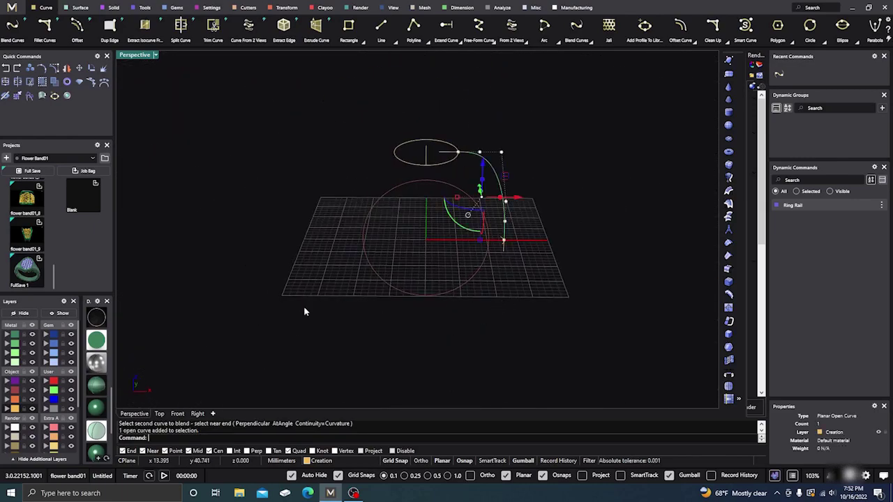
click(177, 413)
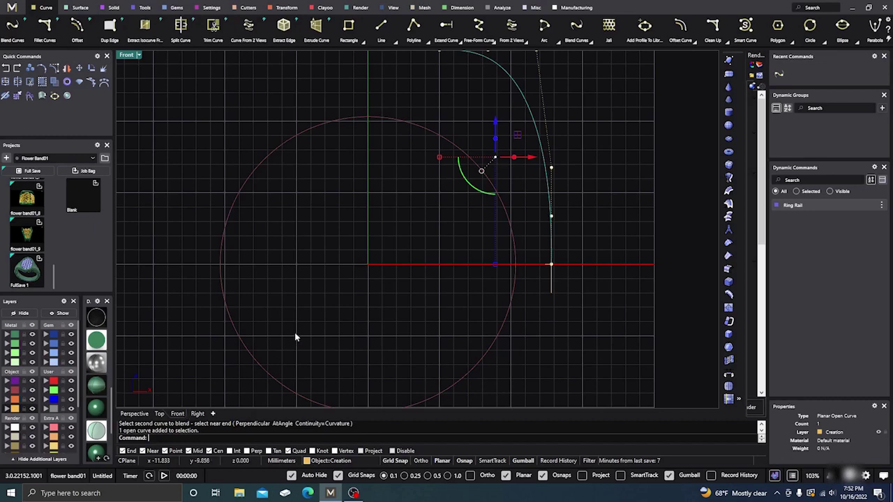
scroll(294, 332, down, 3)
scroll(389, 216, up, 3)
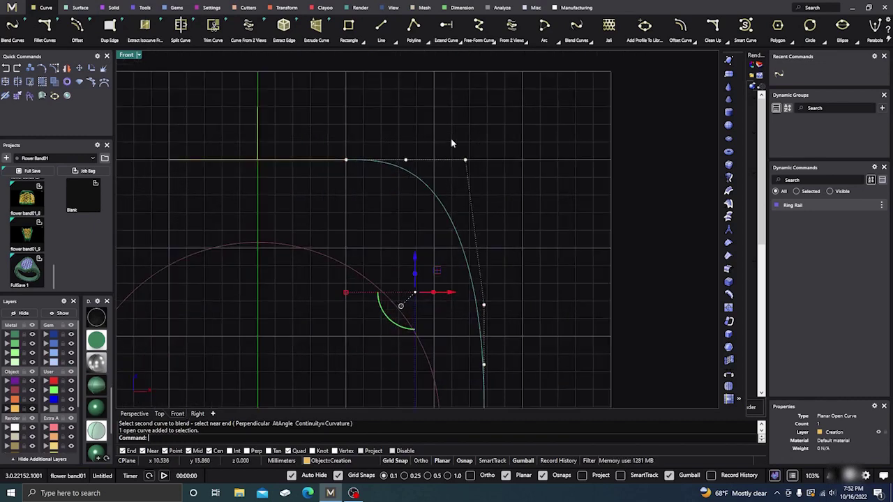
key(Escape)
click(466, 160)
key(Delete)
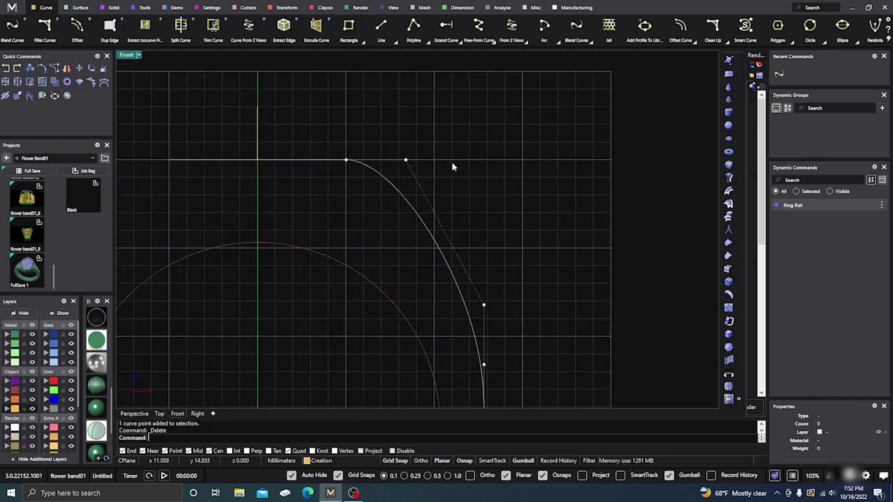
scroll(451, 169, down, 2)
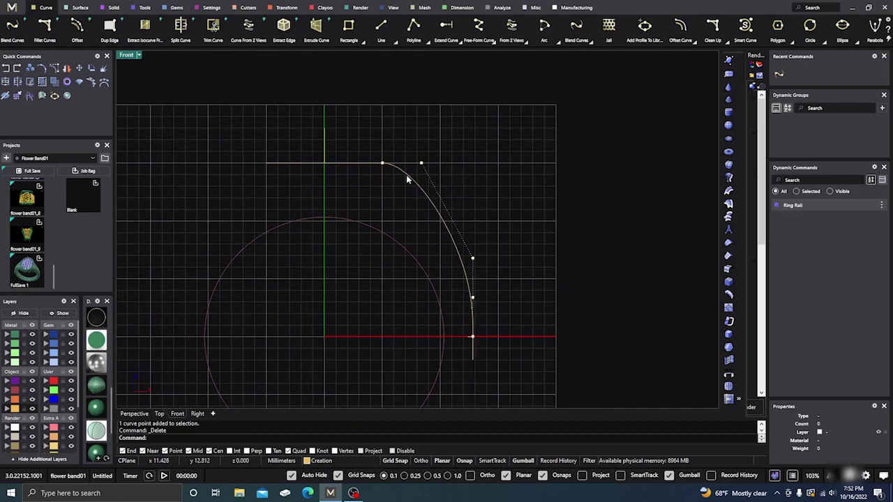
scroll(411, 170, up, 2)
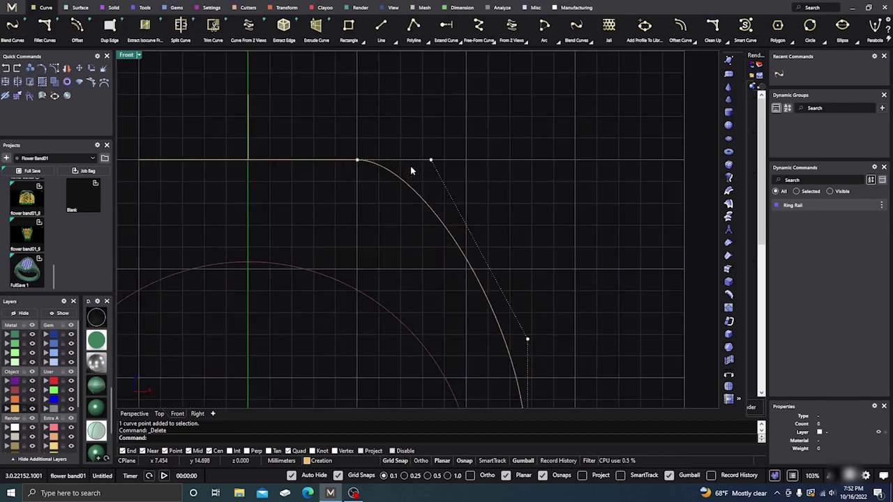
click(430, 159)
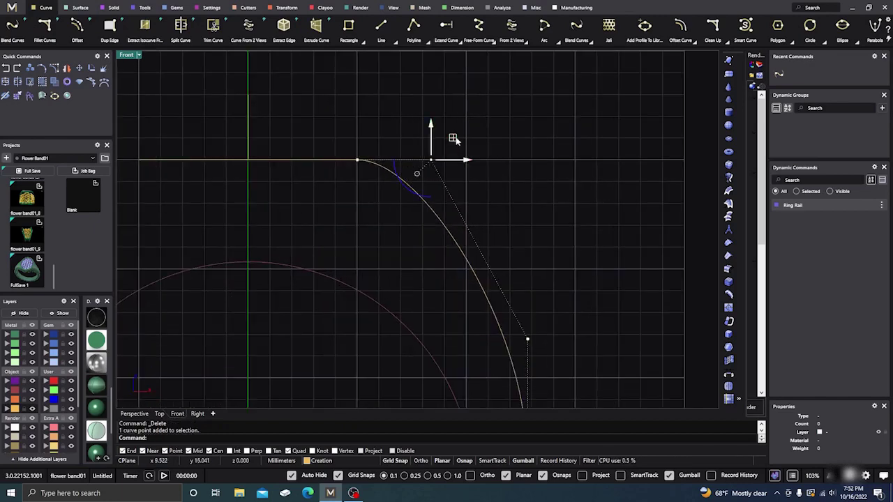
drag(451, 137, 454, 145)
key(Escape)
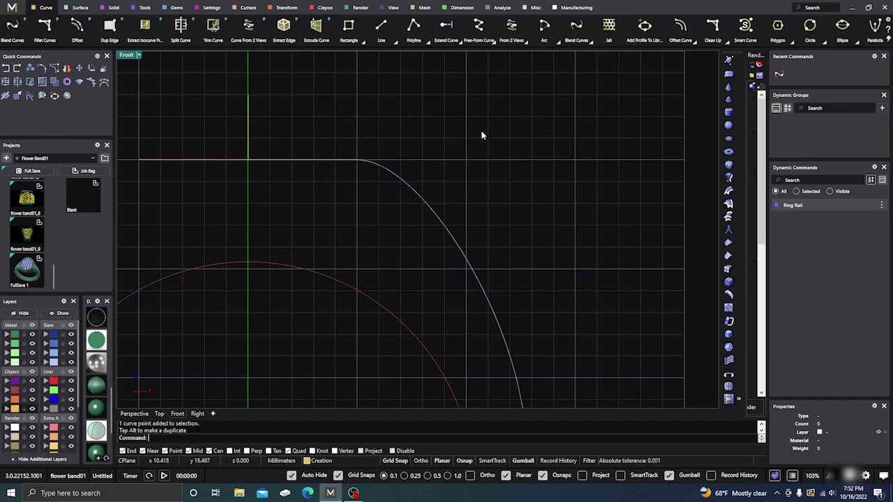
- Orbit the Perspective view to inspect the profile curve in 3D
scroll(498, 140, down, 2)
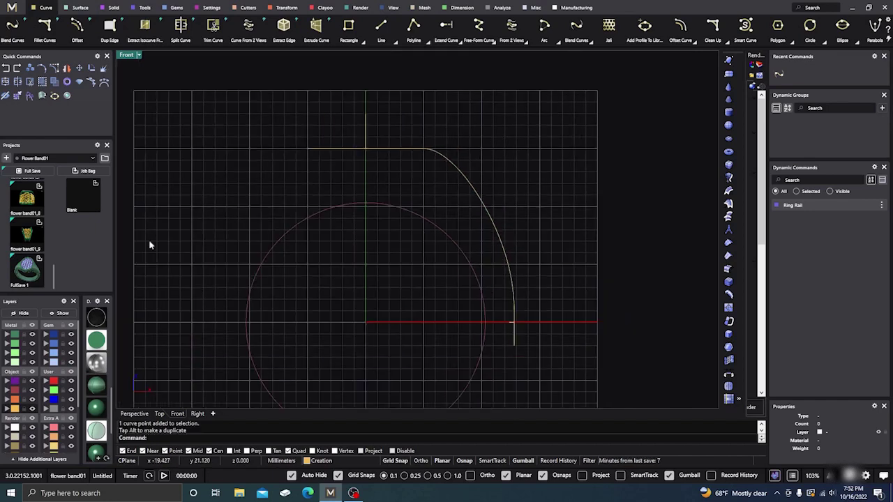
click(136, 414)
right_drag(469, 197, 349, 190)
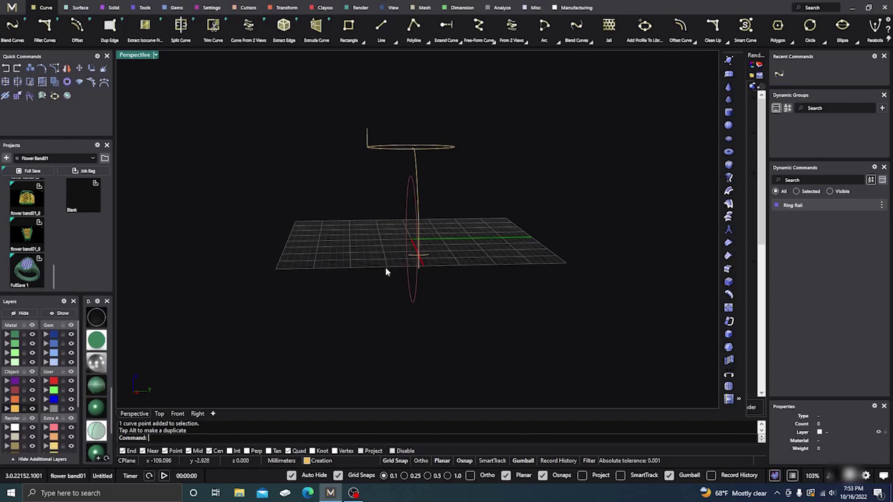
right_drag(384, 271, 425, 261)
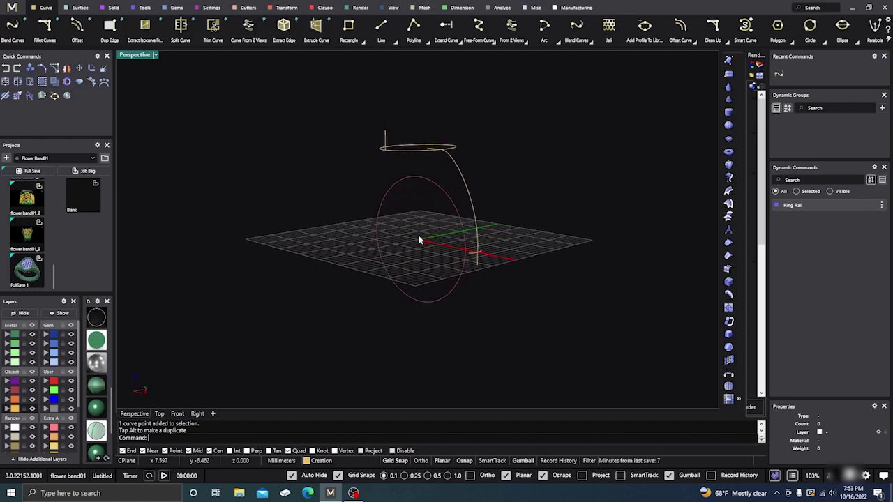
- Draw a short flat line starting at the origin
right_click(381, 28)
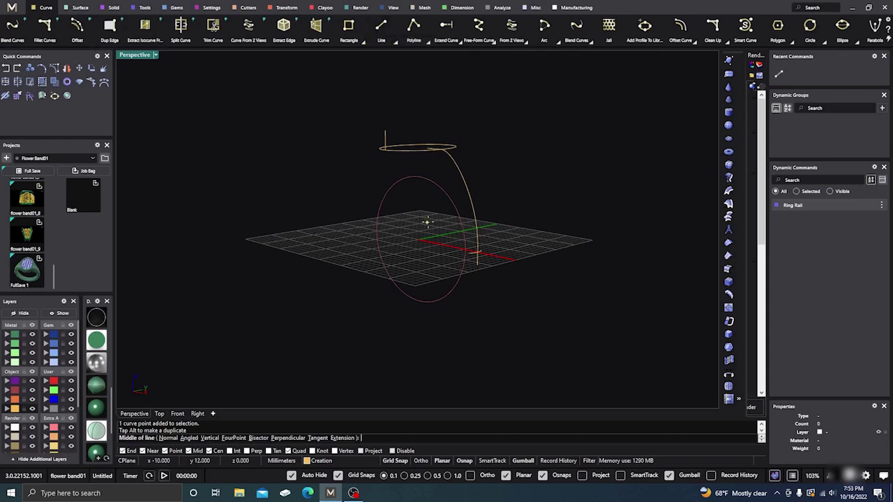
double_click(427, 222)
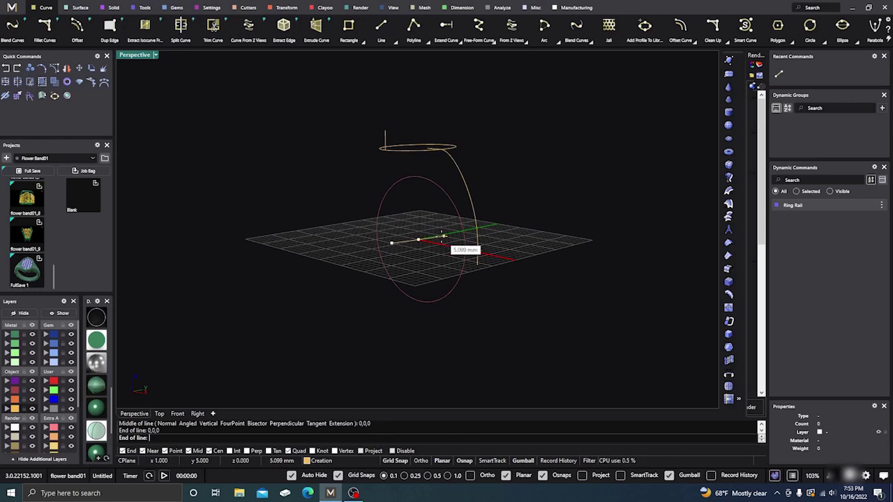
click(433, 237)
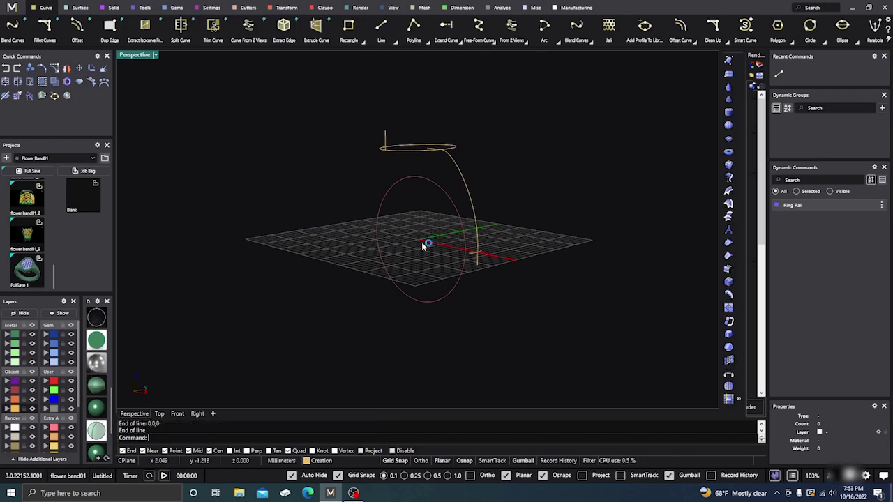
right_click(420, 241)
click(417, 240)
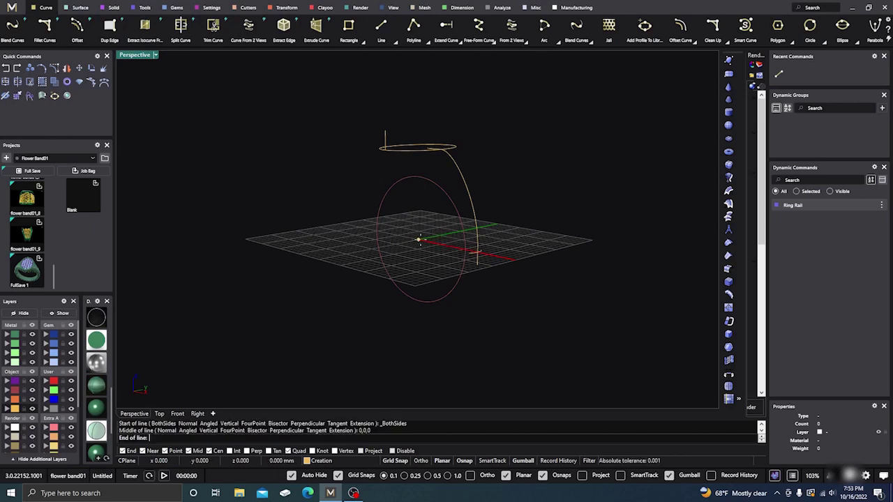
right_click(423, 243)
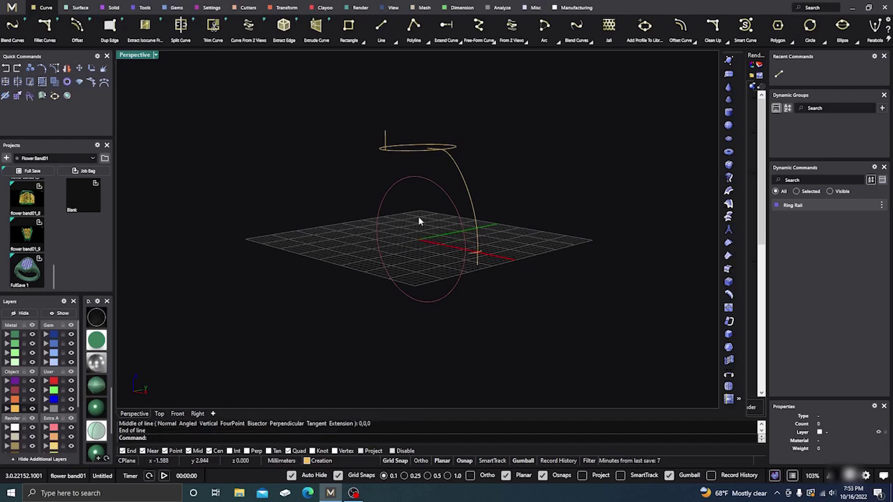
click(380, 26)
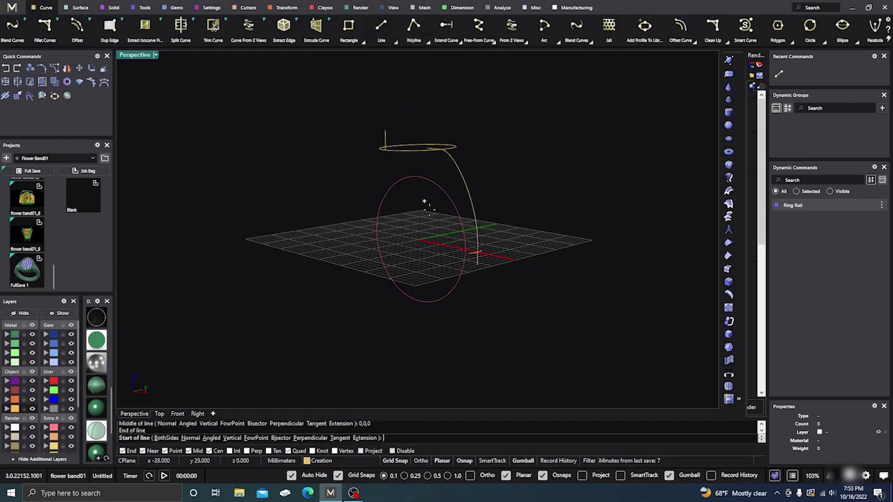
click(419, 240)
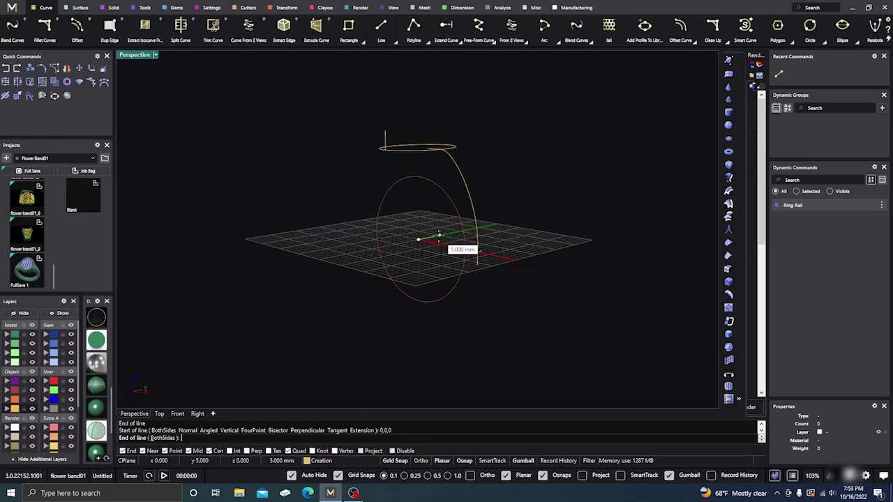
click(439, 235)
right_drag(409, 253, 376, 251)
scroll(376, 251, up, 5)
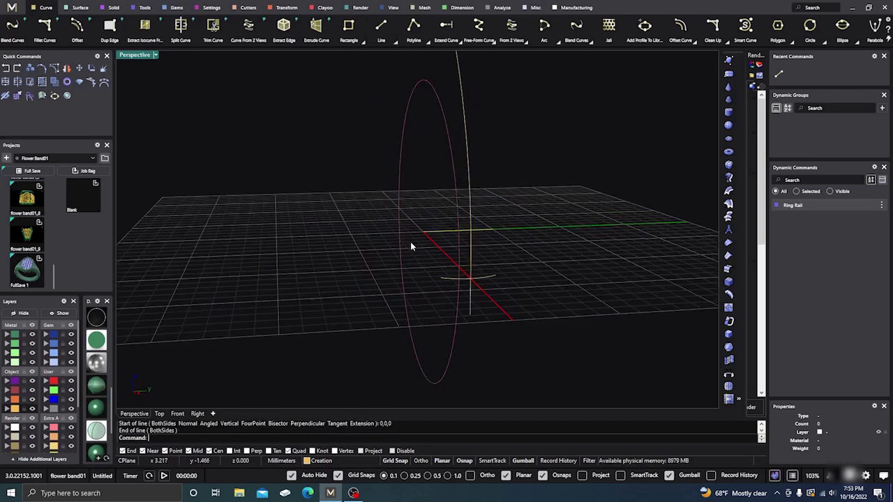
- Move the line 3 along Y with the gumball, then apply a second Y offset
click(438, 236)
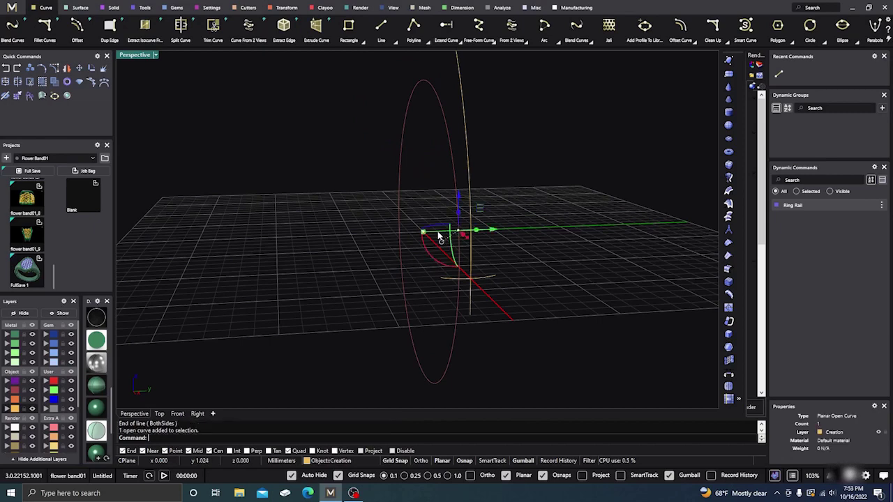
click(488, 231)
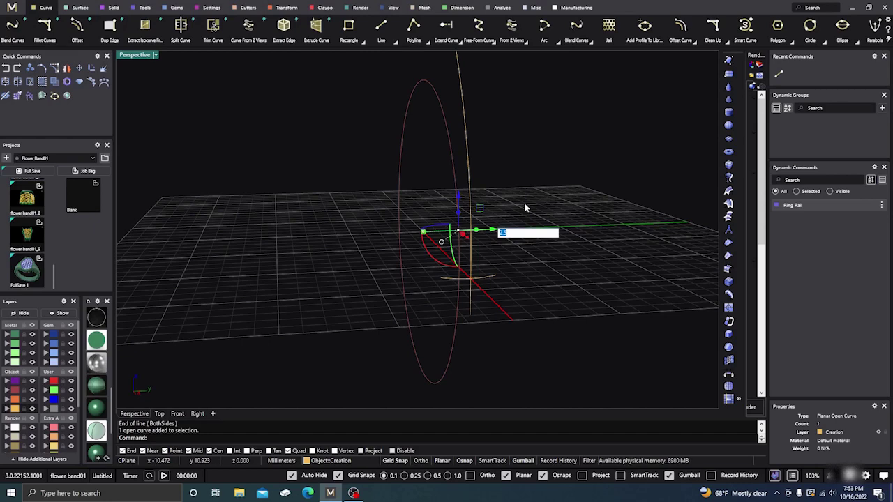
text(3)
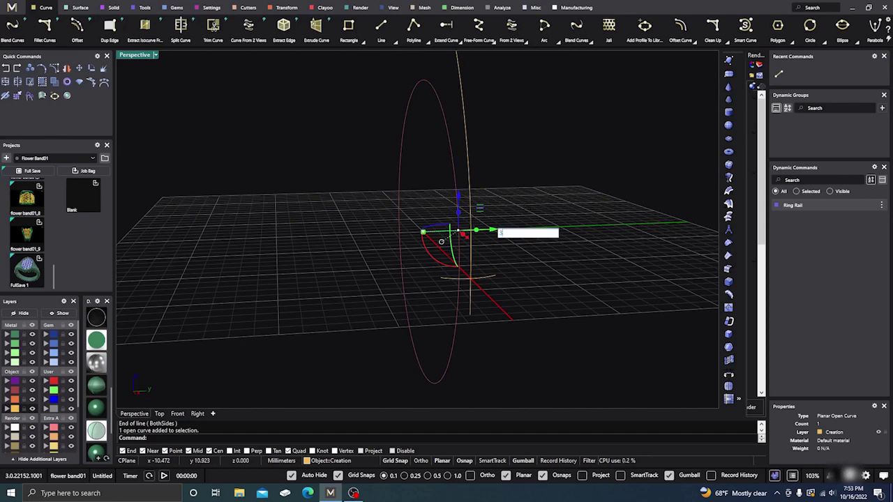
key(Return)
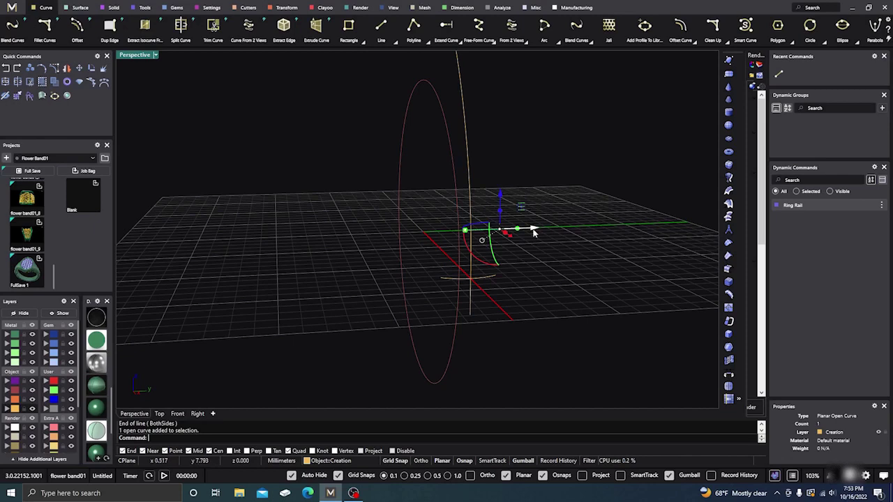
click(534, 229)
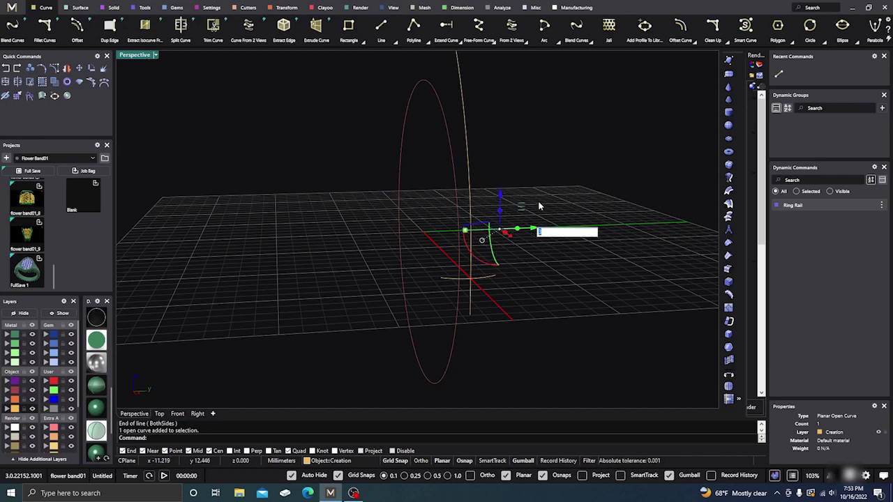
key(Return)
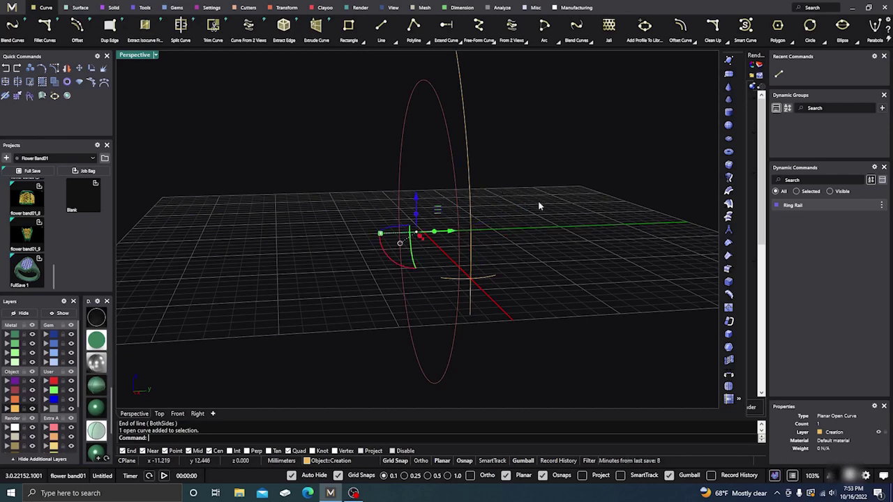
key(Escape)
right_drag(427, 255, 376, 282)
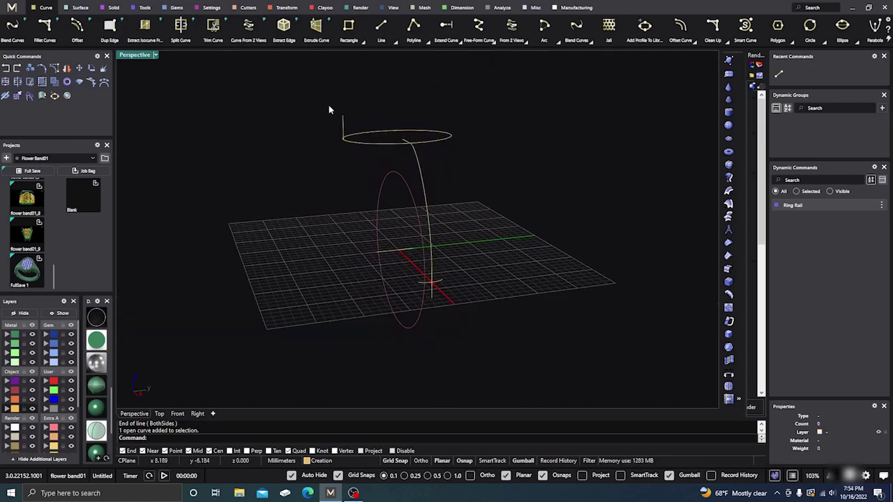
- Draw a 3 mm vertical line down from the flat line's end, forming an L
click(381, 27)
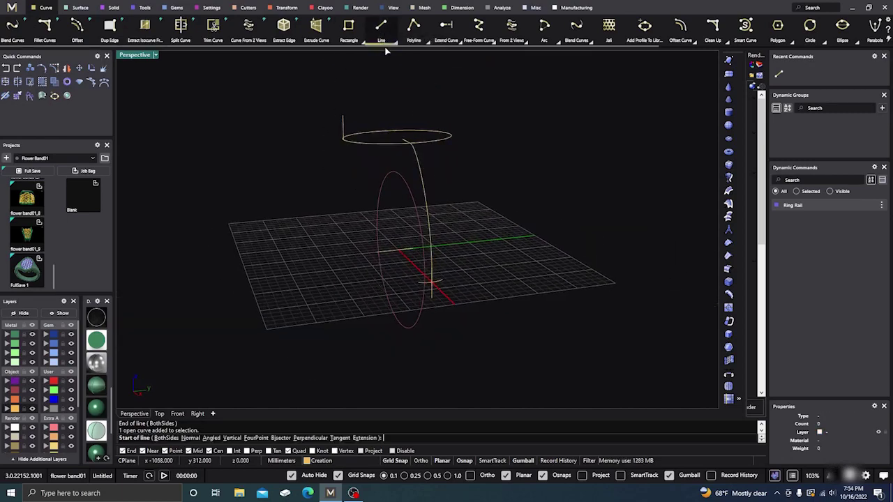
click(376, 252)
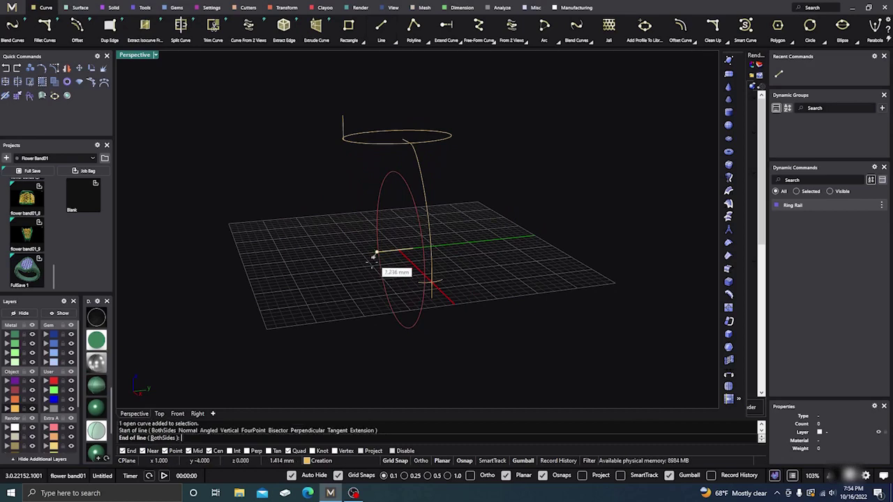
click(196, 416)
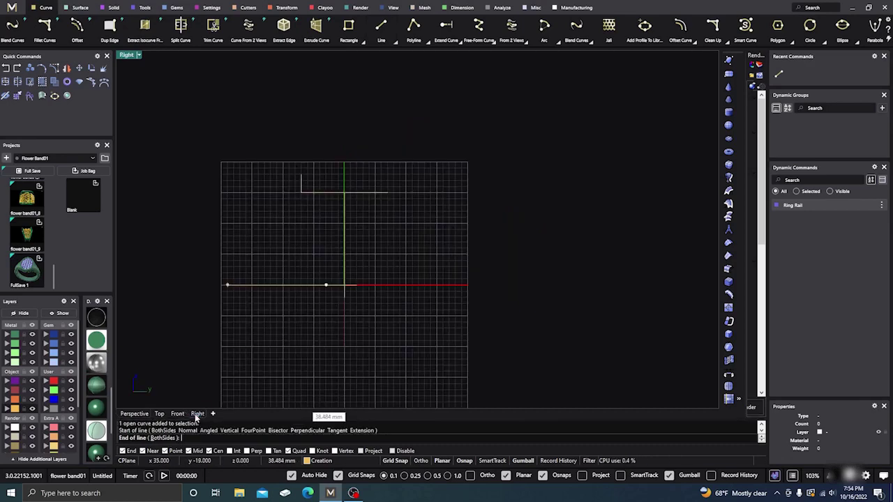
click(325, 298)
right_drag(210, 167, 230, 179)
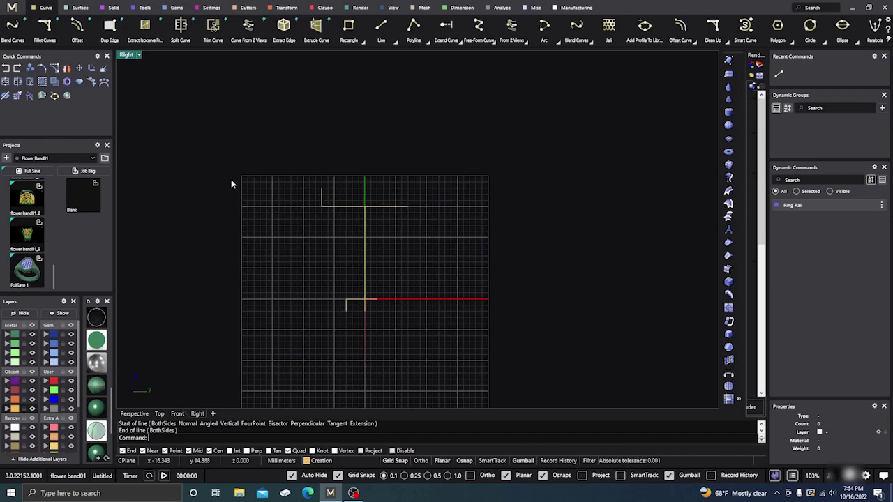
click(133, 414)
right_drag(223, 318, 244, 321)
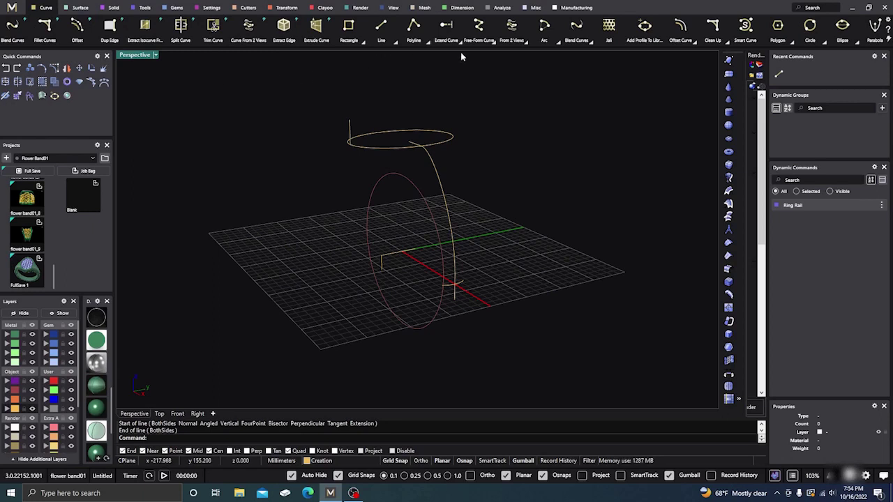
- Blend a curve from the head's oval down to the short vertical line for the shank's other side
click(574, 31)
scroll(348, 150, up, 5)
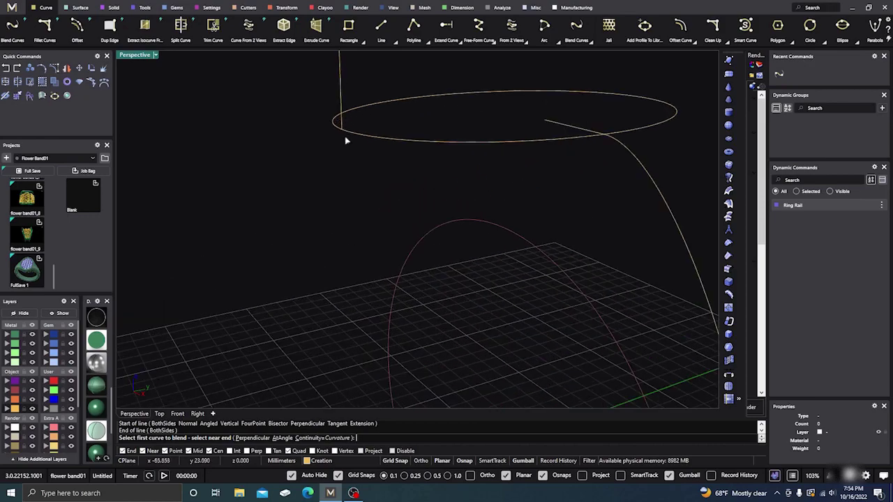
click(343, 126)
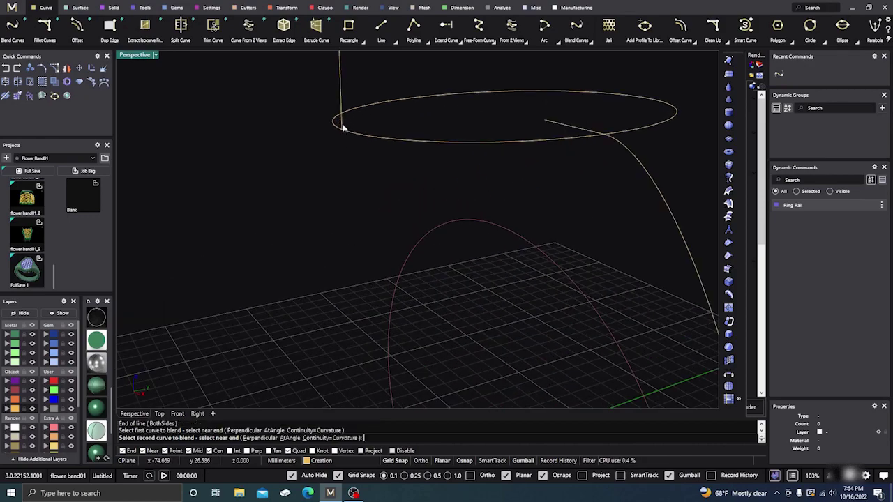
scroll(342, 134, down, 6)
scroll(362, 256, up, 5)
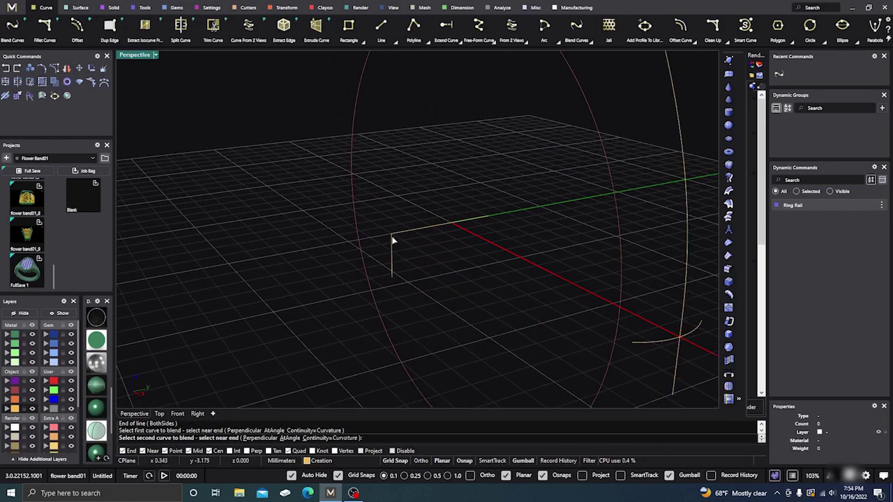
click(392, 241)
scroll(329, 219, down, 5)
right_drag(328, 219, 412, 249)
scroll(392, 248, up, 4)
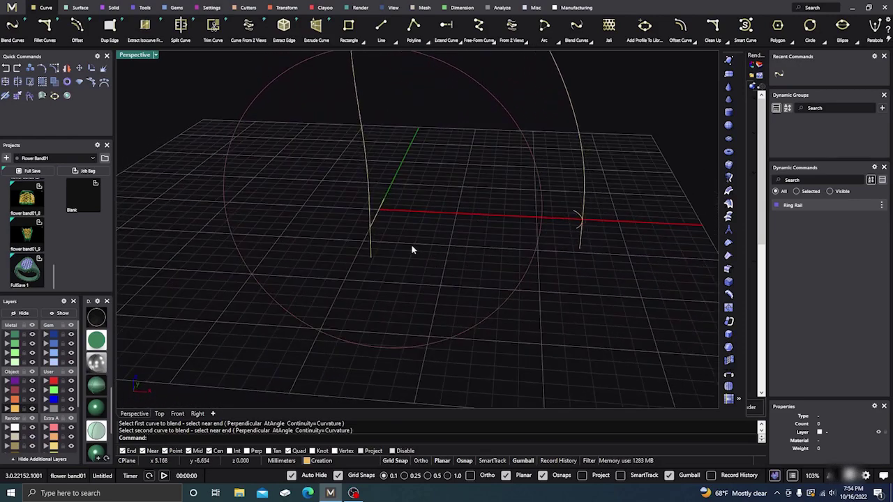
- Draw a 2 mm straight line from the lower end of the first shank curve
click(381, 25)
click(363, 228)
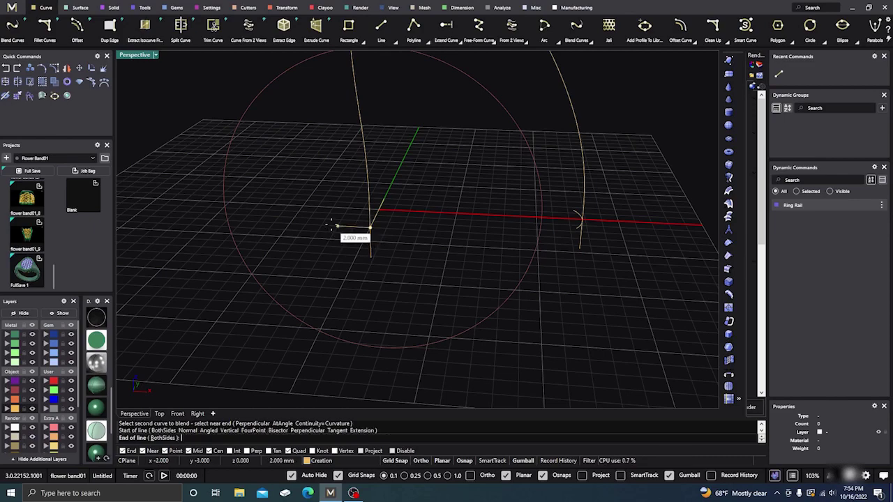
click(333, 228)
right_drag(558, 268, 518, 279)
scroll(510, 287, up, 3)
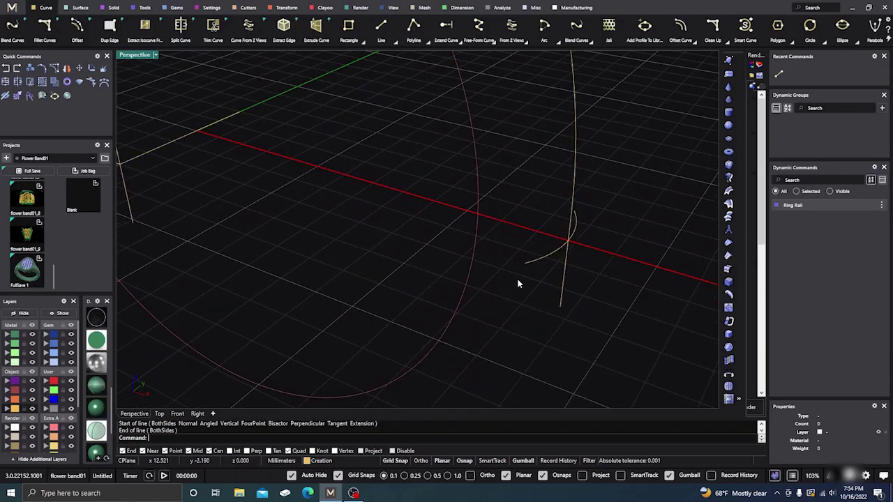
scroll(522, 272, up, 2)
scroll(522, 272, down, 4)
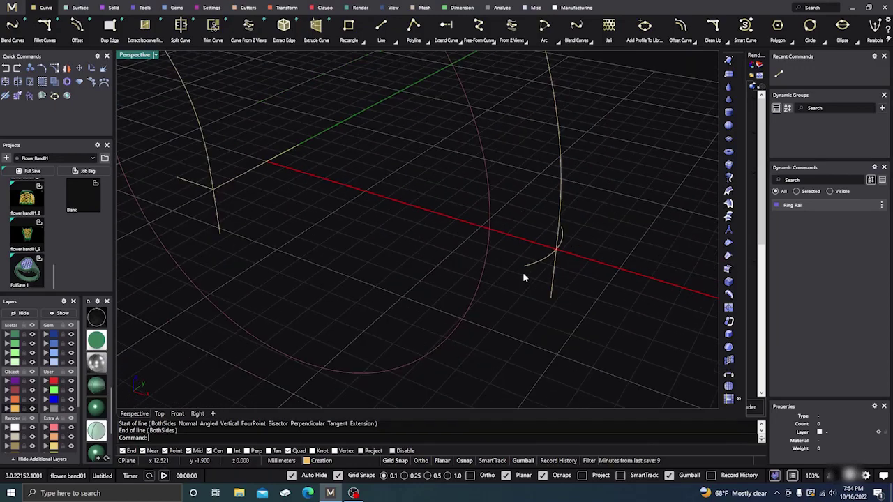
- Draw a second short line from the other curve's end along the X axis in Front view
right_click(523, 272)
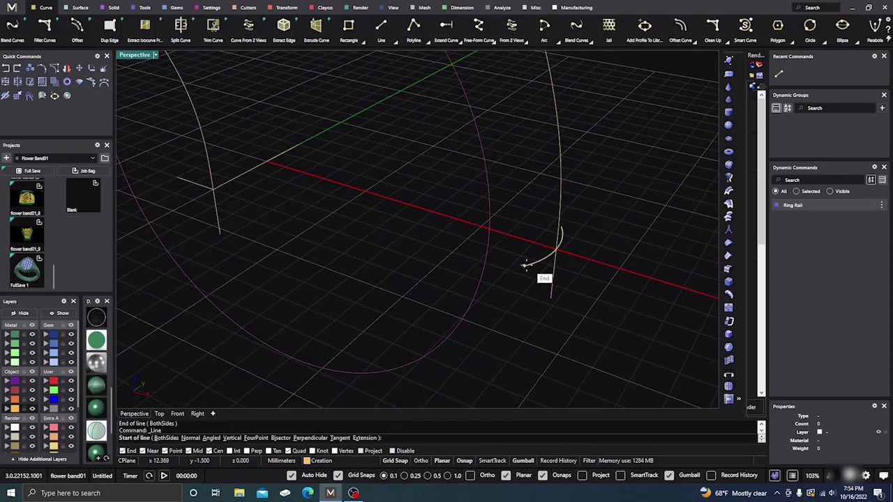
click(524, 266)
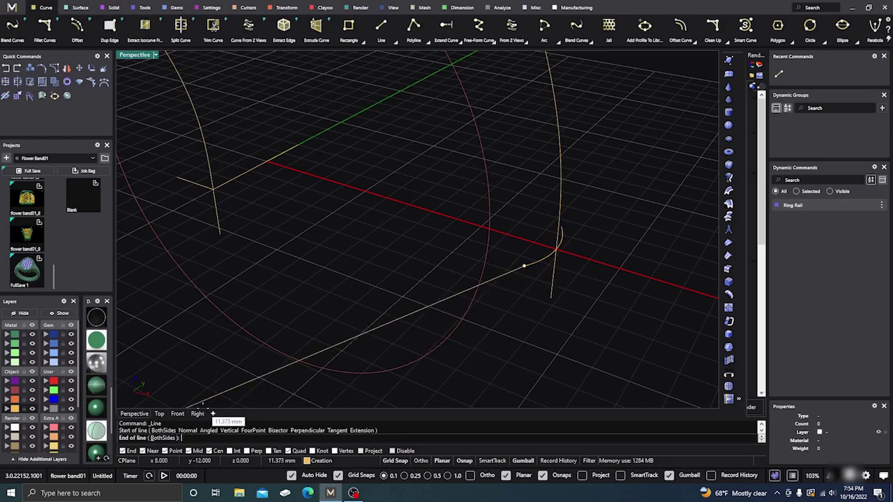
click(198, 413)
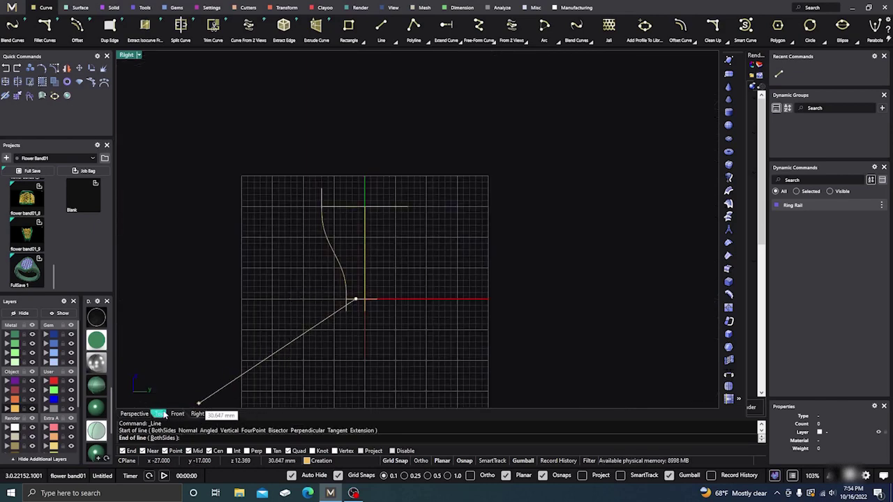
click(177, 414)
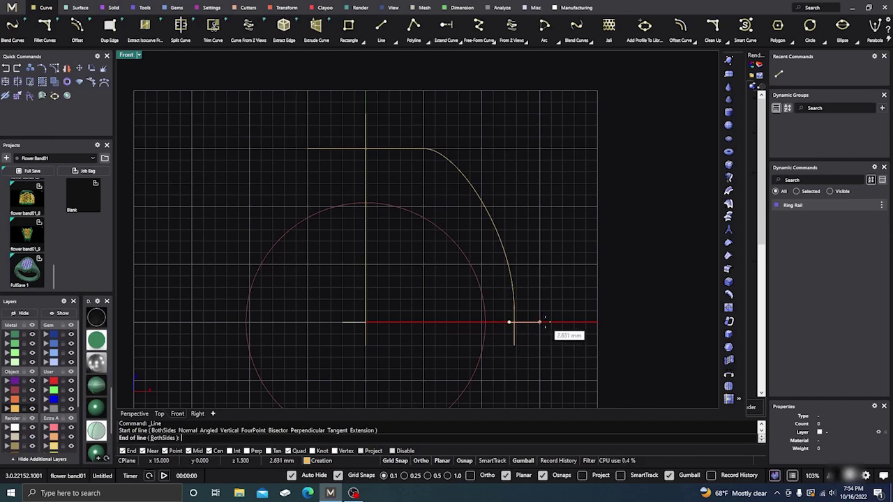
click(545, 323)
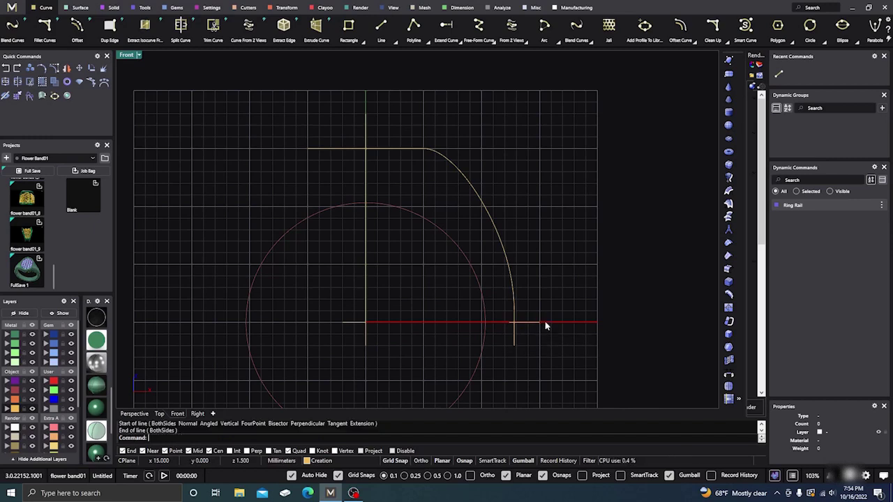
double_click(125, 59)
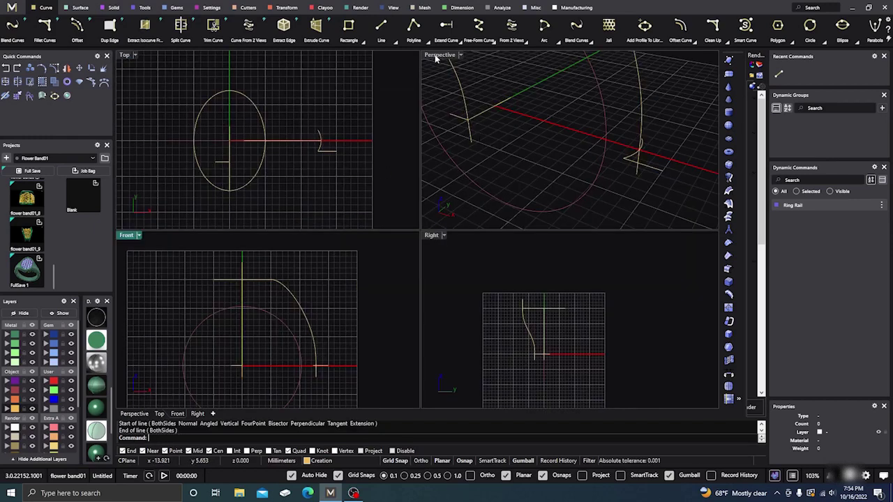
double_click(435, 55)
scroll(439, 210, down, 3)
right_drag(438, 219, 463, 268)
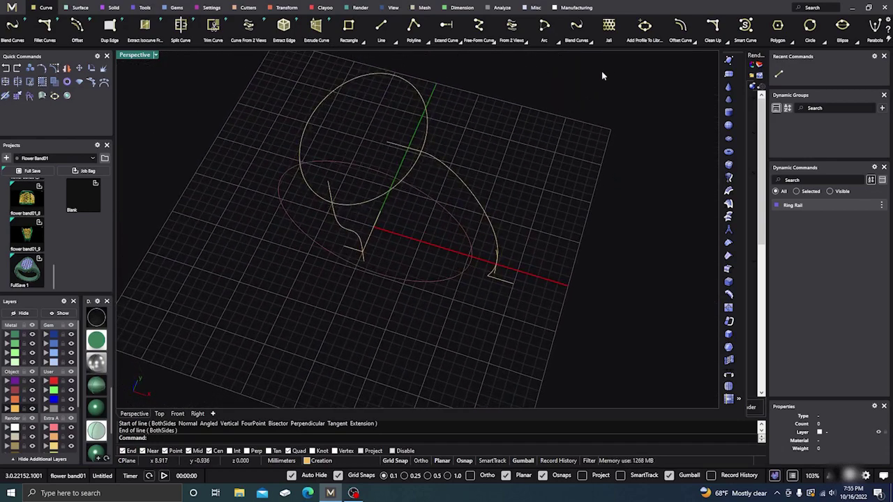
- Blend a curve between the two short line ends across the shank bottom
click(576, 30)
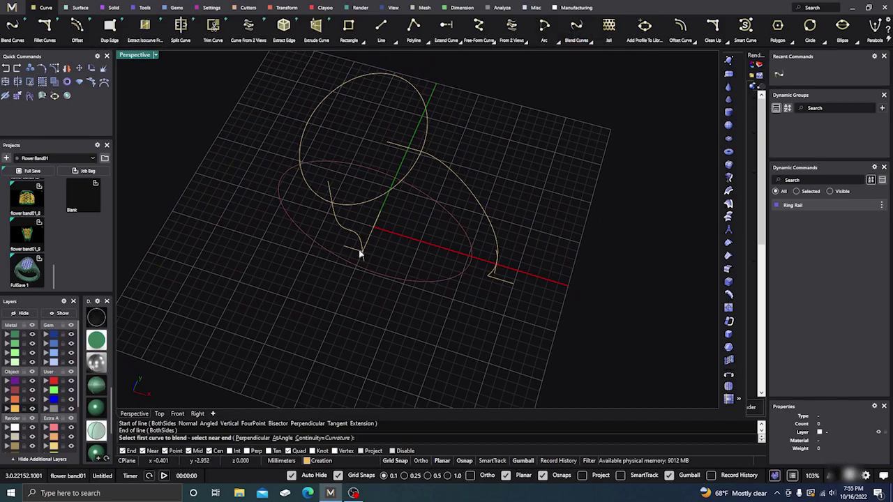
scroll(359, 251, up, 5)
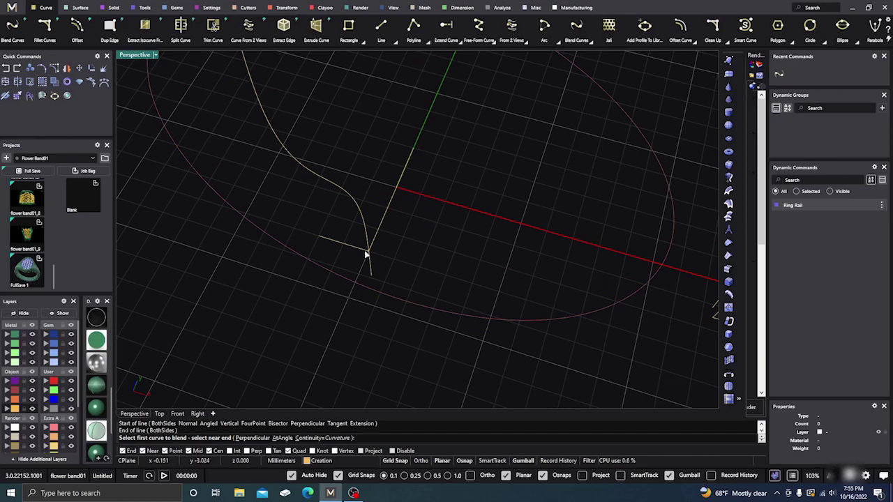
click(366, 253)
scroll(369, 251, down, 4)
scroll(523, 285, up, 6)
shift+right_drag(369, 251, 497, 295)
click(518, 281)
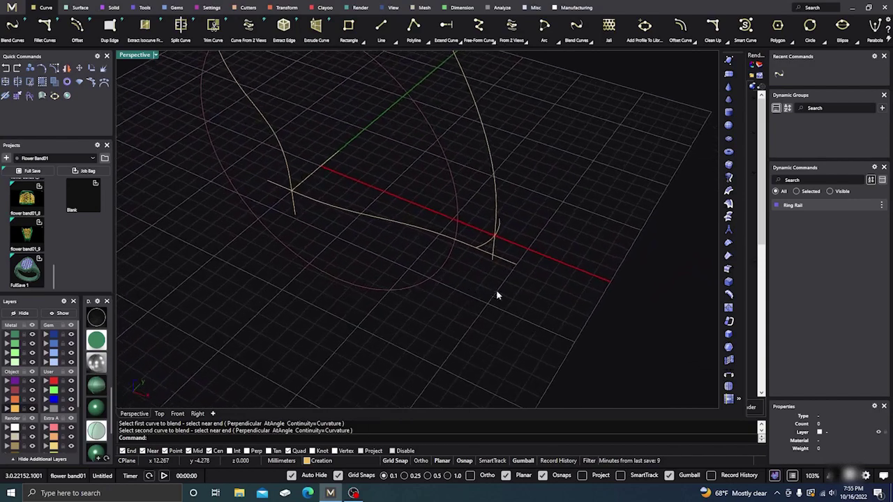
- Delete the unwanted blend curve and the short leftover helper pieces
click(514, 261)
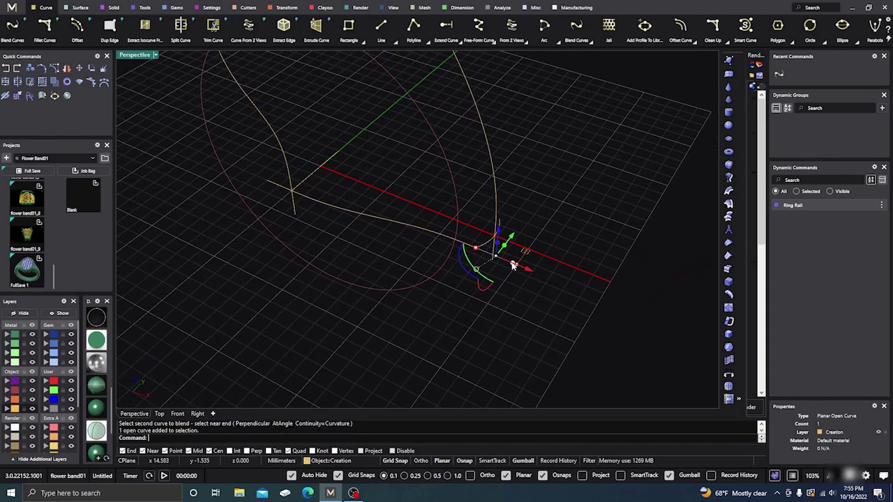
key(Delete)
scroll(502, 263, up, 3)
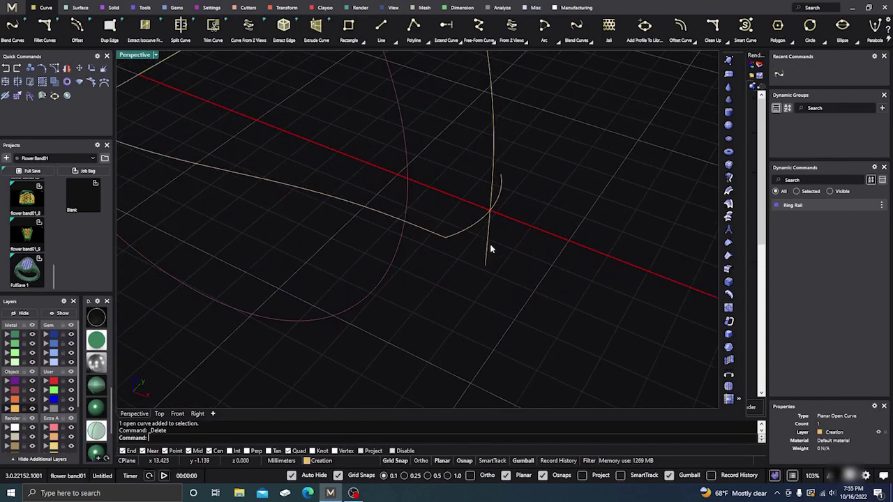
click(489, 248)
key(Delete)
right_drag(491, 254, 471, 271)
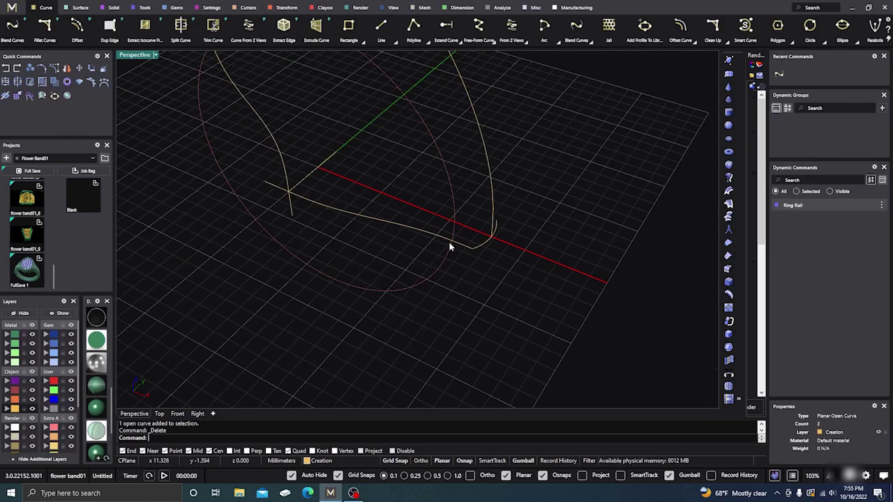
click(286, 203)
key(Delete)
click(284, 201)
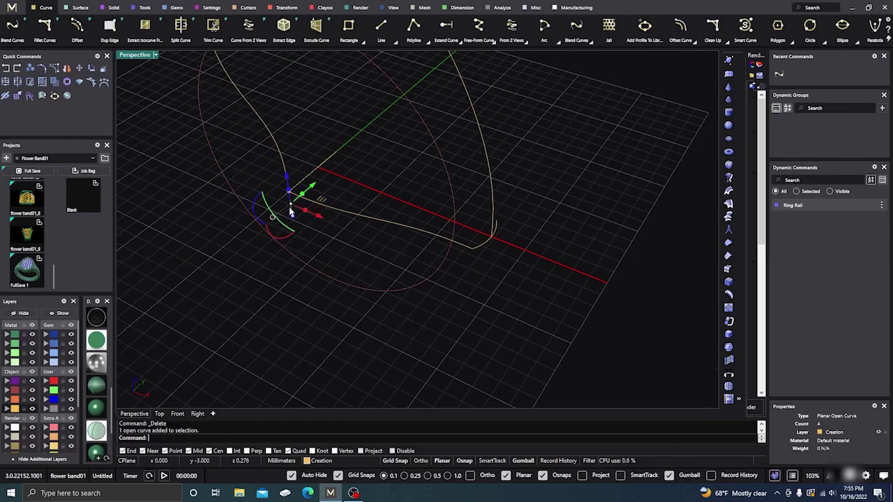
key(Delete)
- Delete two more extra segments near the ellipse and select the remaining stub curve
scroll(335, 265, down, 2)
scroll(335, 266, down, 2)
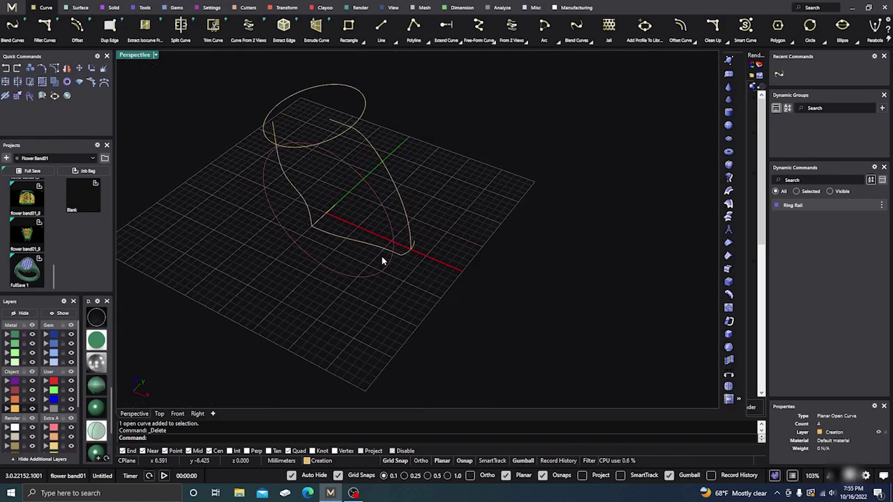
click(338, 126)
key(Delete)
click(291, 143)
key(Delete)
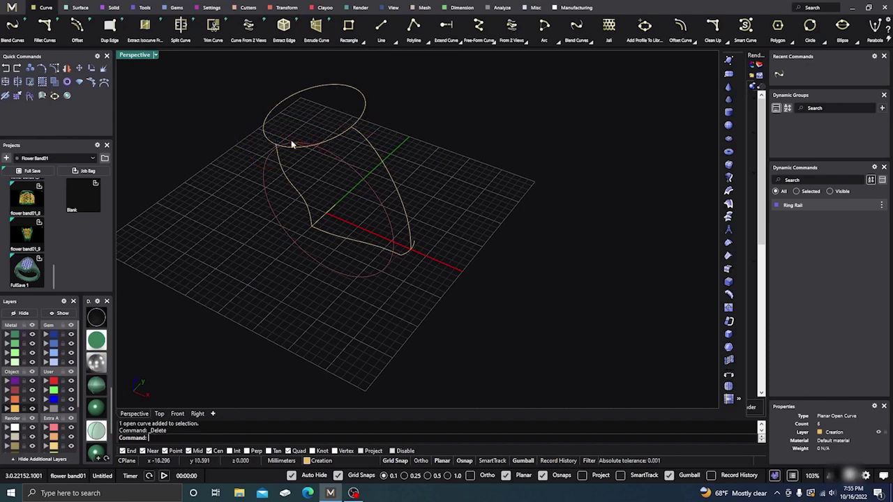
right_drag(345, 217, 331, 191)
scroll(376, 226, up, 3)
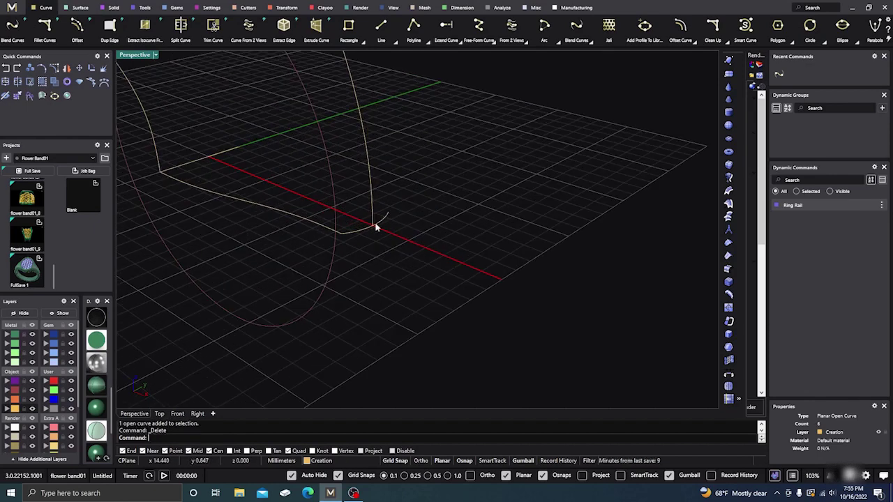
click(361, 231)
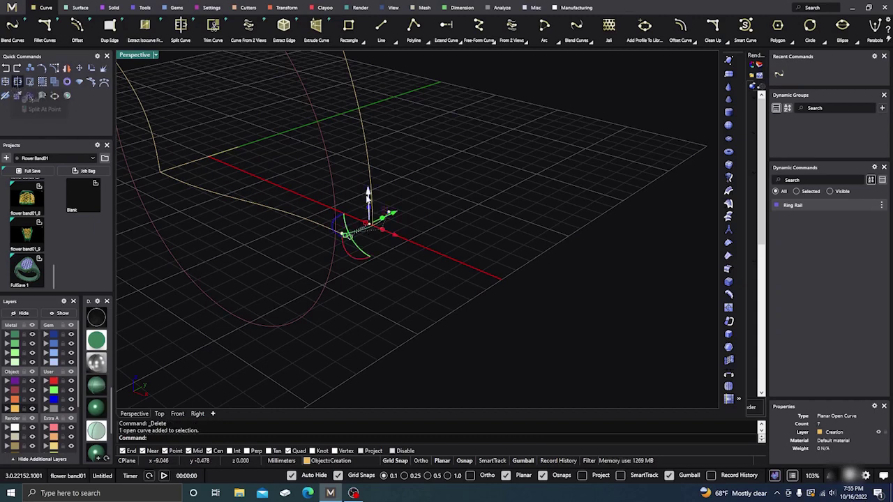
- Split the stub at a point and delete the short overhanging piece
click(369, 173)
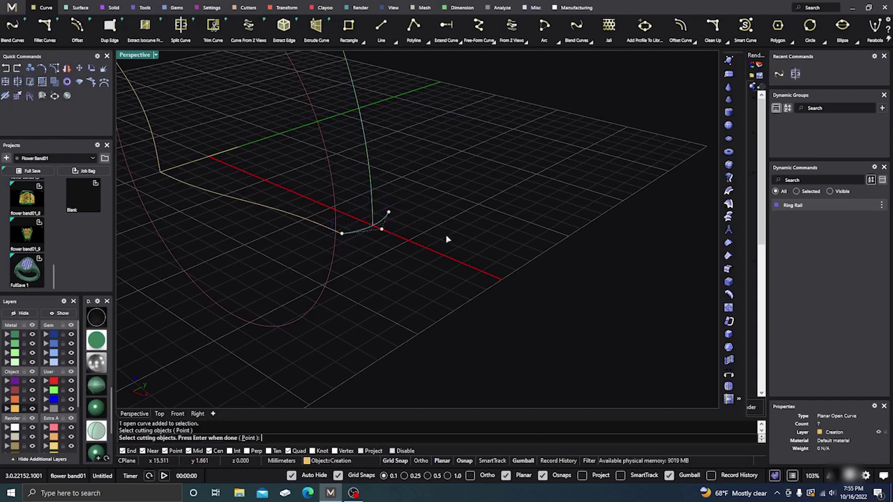
key(Return)
click(378, 222)
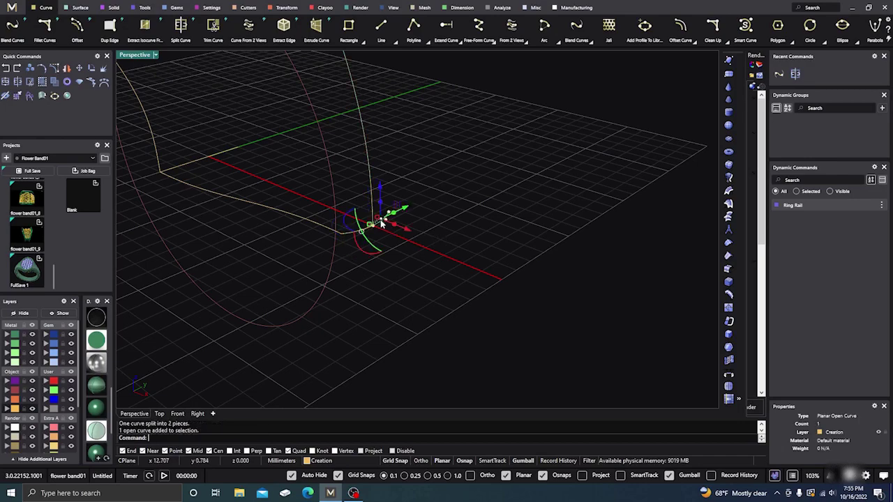
key(Delete)
right_drag(465, 234, 473, 288)
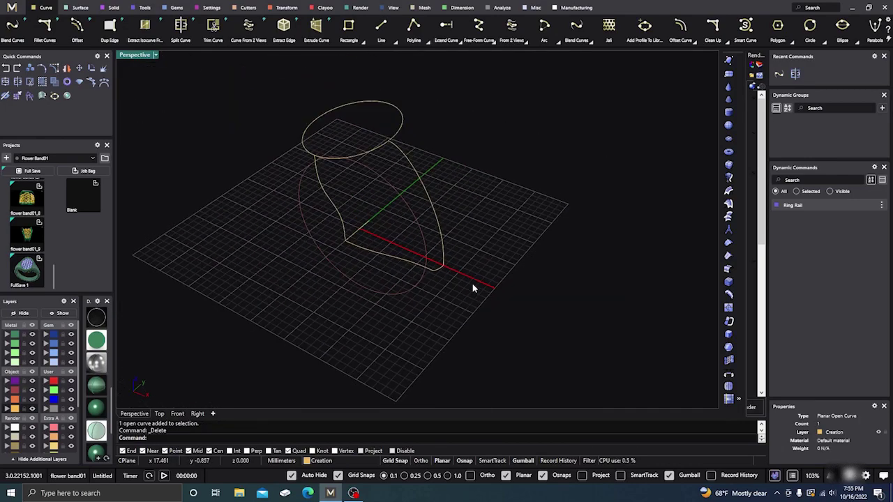
- Split the top ellipse into two pieces using the two shank curves as cutters
click(374, 153)
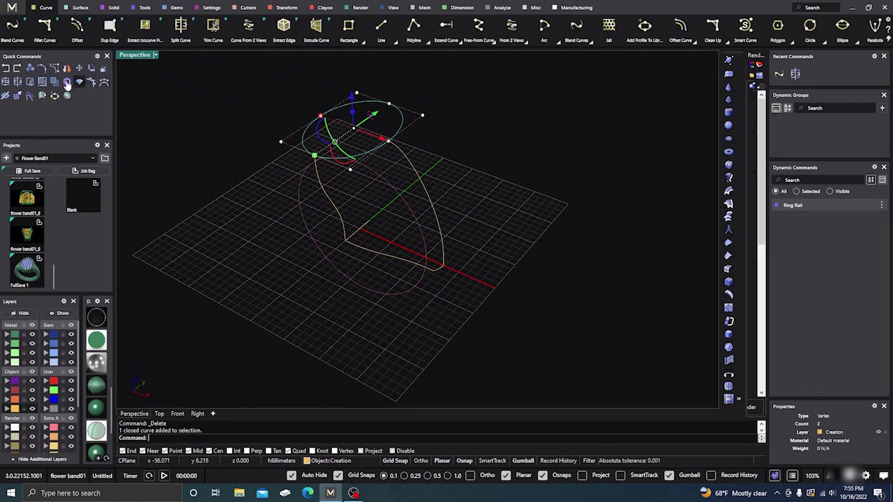
click(18, 82)
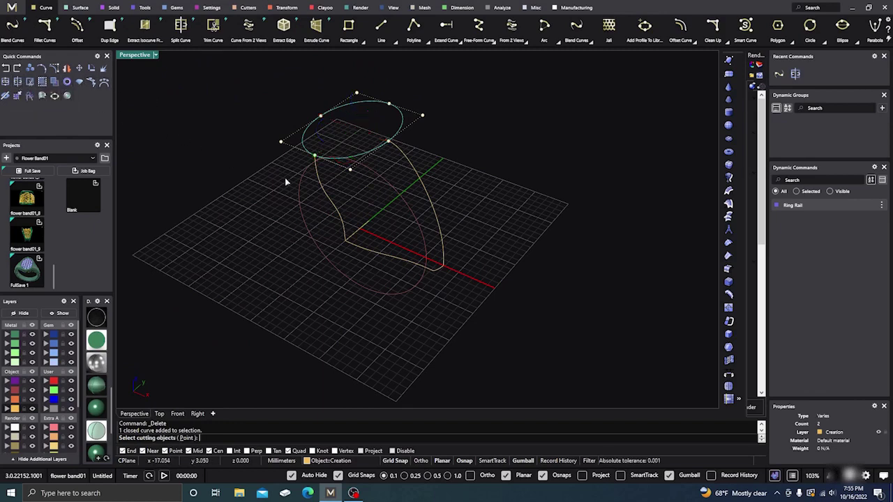
click(317, 185)
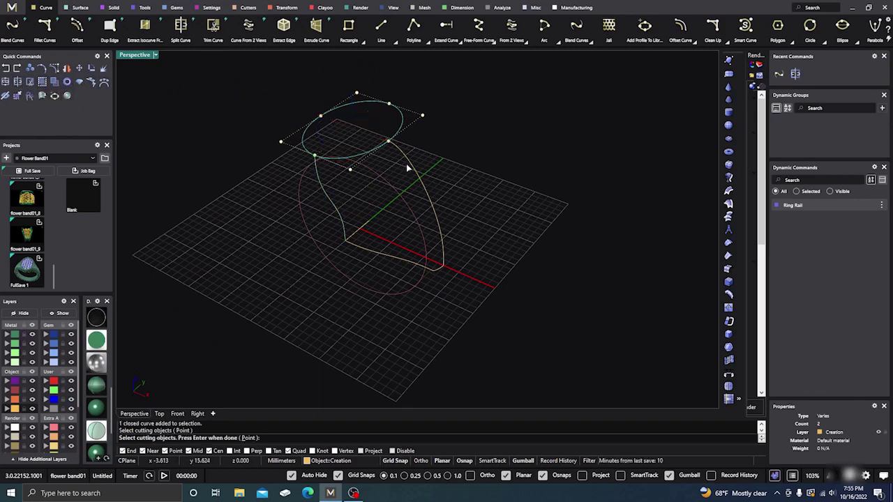
click(406, 164)
key(Return)
click(465, 155)
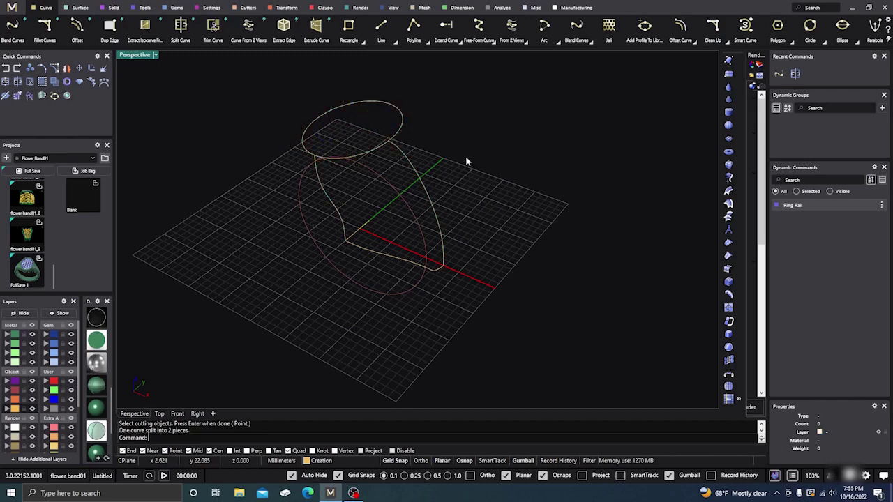
click(380, 156)
click(500, 194)
right_drag(500, 193, 495, 200)
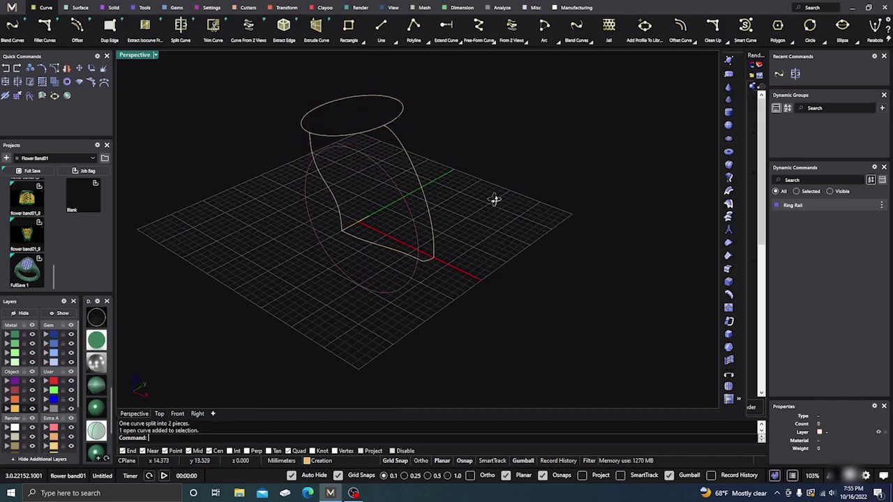
click(394, 123)
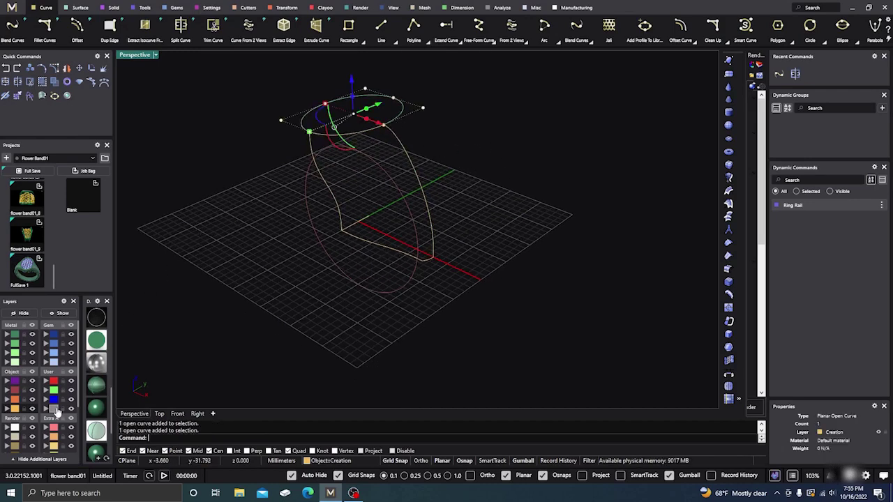
- Move the ellipse to the User 04 layer and hide the layers holding the pink ellipse
click(46, 409)
click(62, 409)
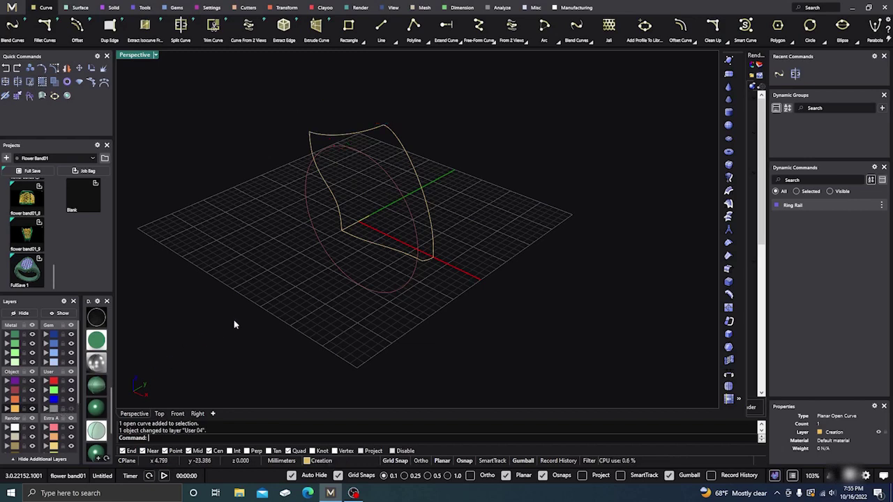
right_drag(233, 323, 262, 330)
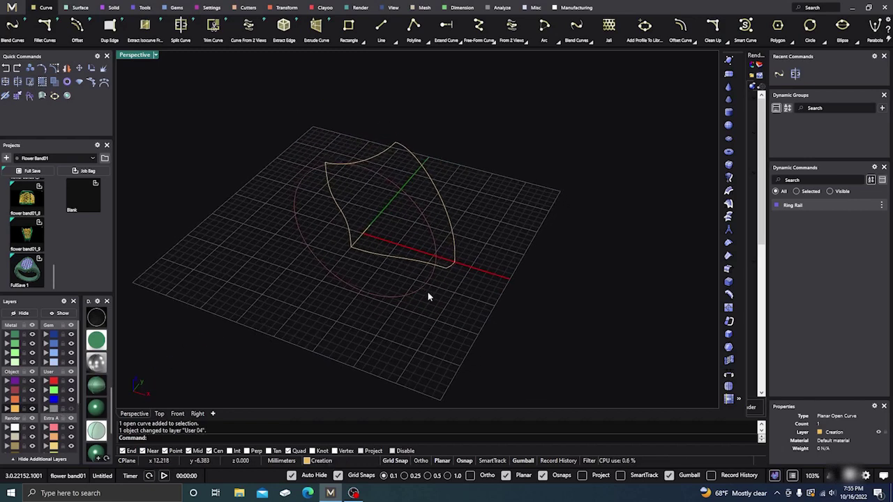
right_drag(438, 311, 391, 310)
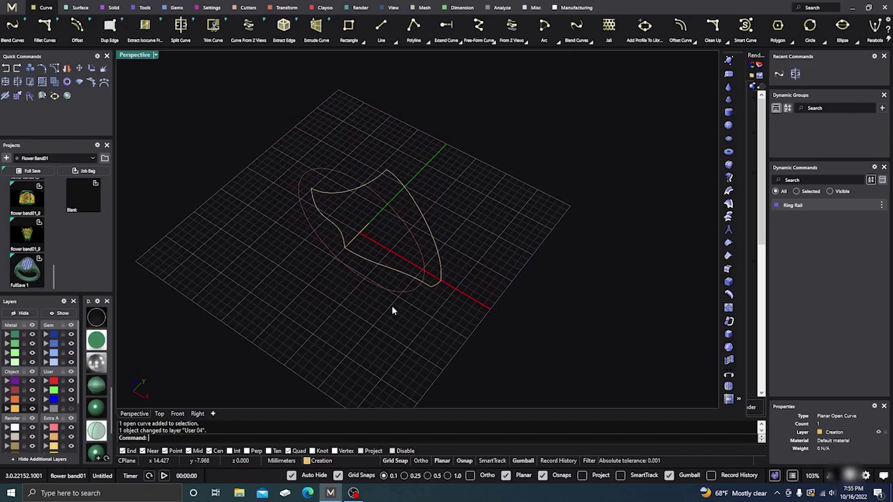
click(31, 395)
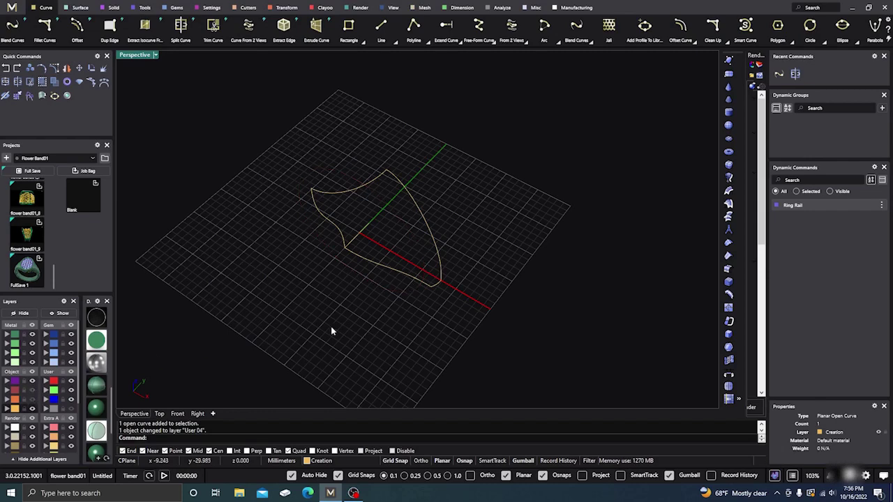
right_drag(331, 326, 333, 295)
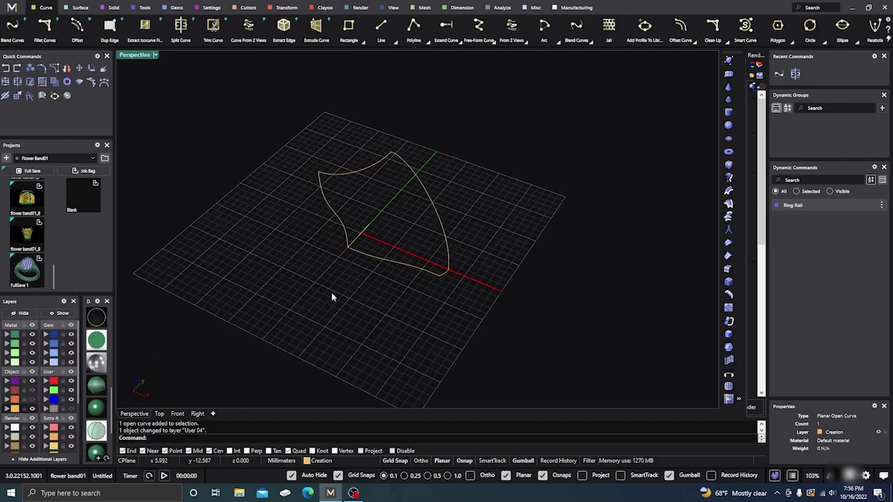
- Reshape the side curve by pulling a control point up and left
click(336, 223)
key(F10)
click(427, 202)
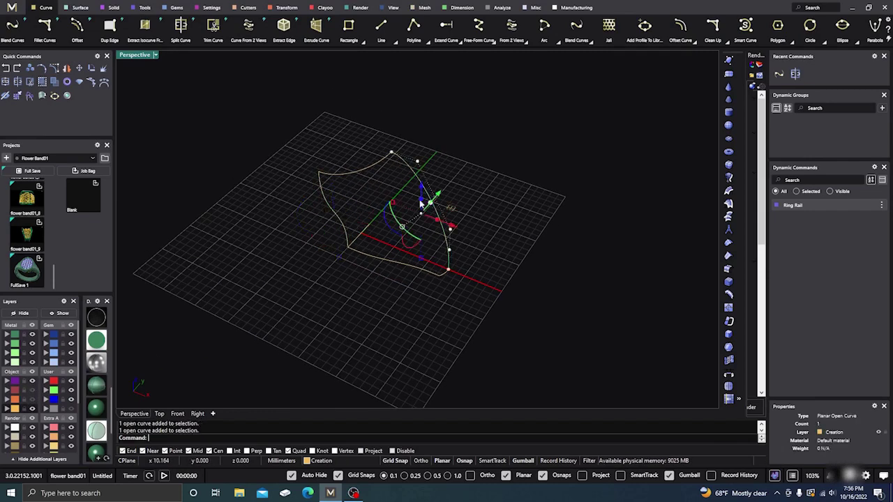
drag(421, 202, 336, 177)
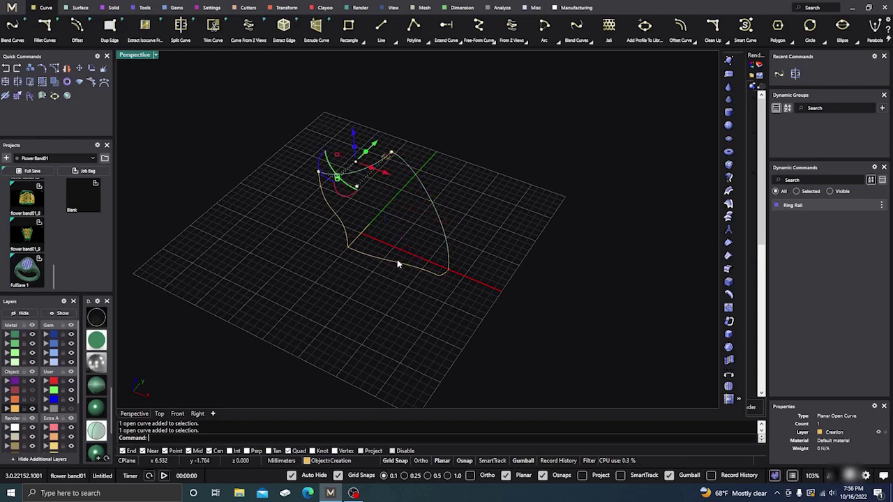
click(389, 266)
scroll(443, 283, up, 5)
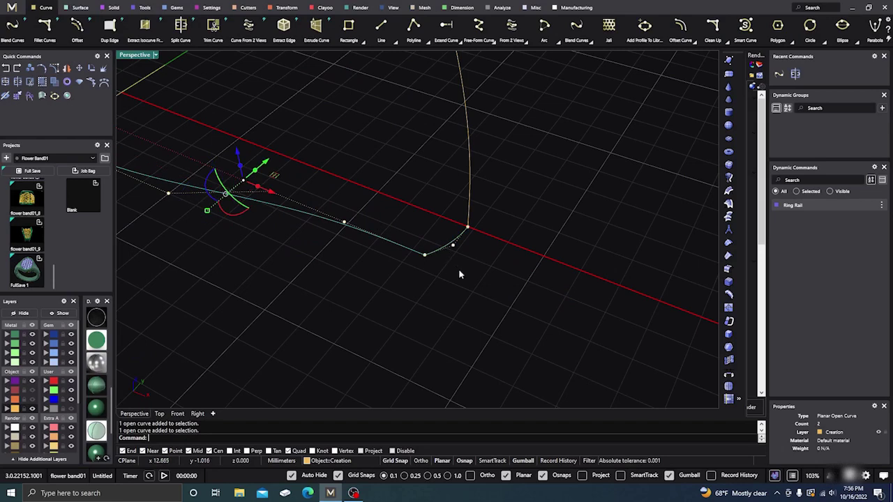
scroll(458, 272, down, 3)
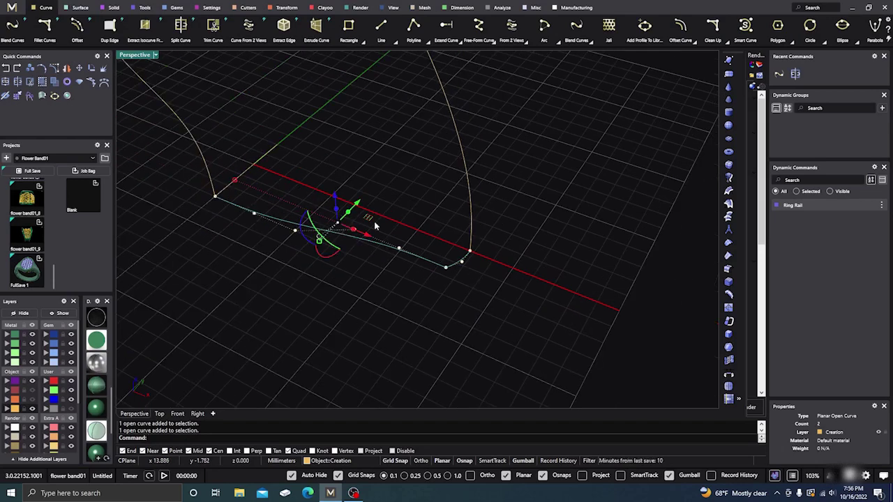
- Join the two curves into one open curve and window-select all frame curves
click(17, 95)
scroll(350, 184, down, 8)
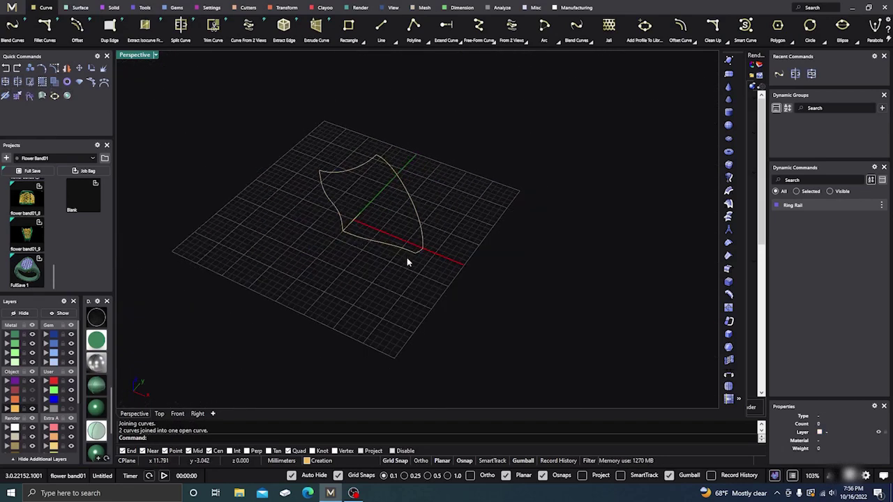
drag(311, 275, 452, 141)
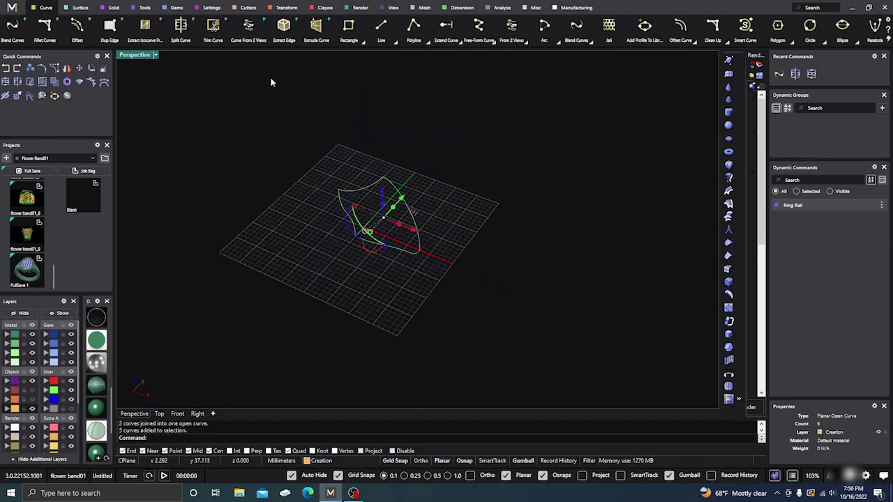
- Try a Curve Network surface from three frame curves, abandon it, and reselect all five curves
click(88, 12)
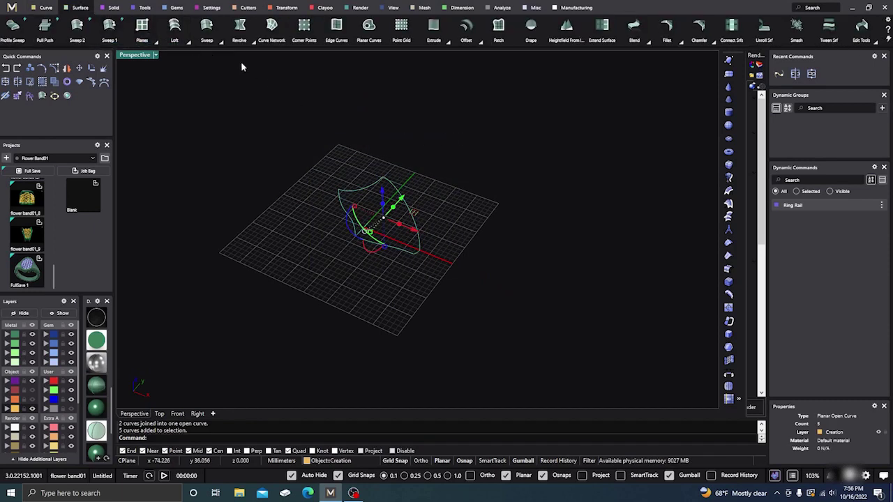
click(268, 40)
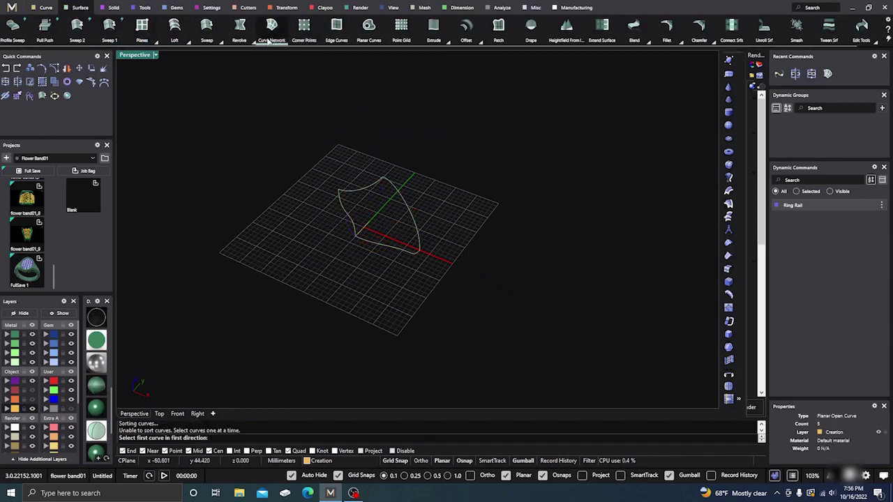
click(347, 217)
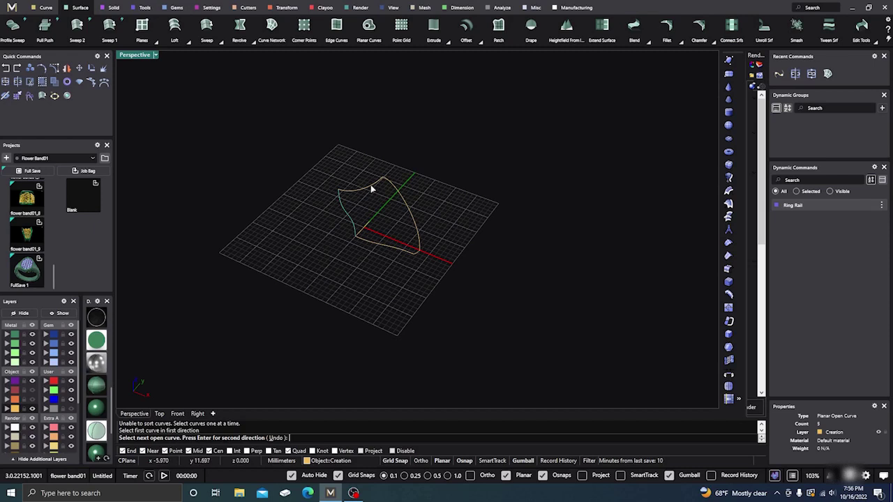
click(409, 207)
click(391, 206)
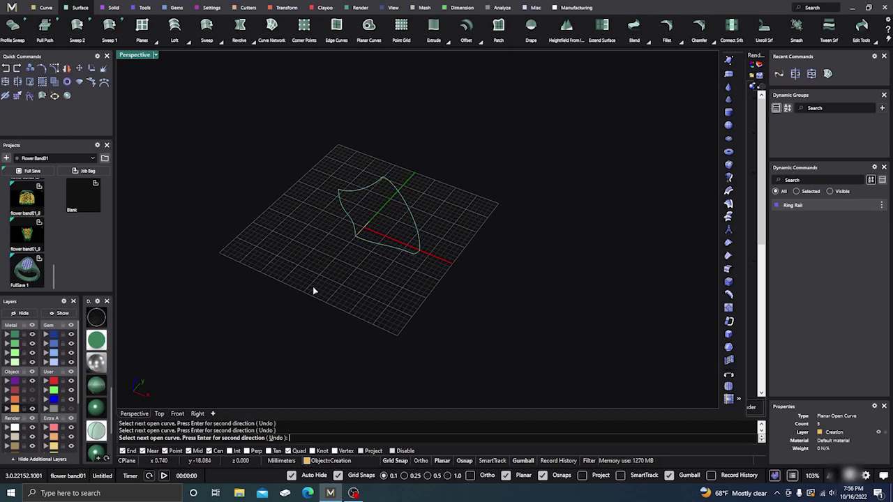
key(Return)
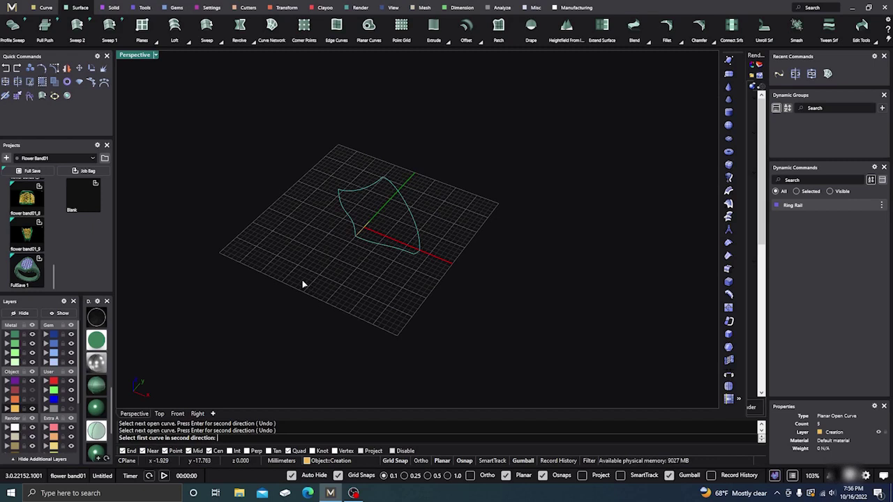
key(Escape)
drag(303, 284, 440, 147)
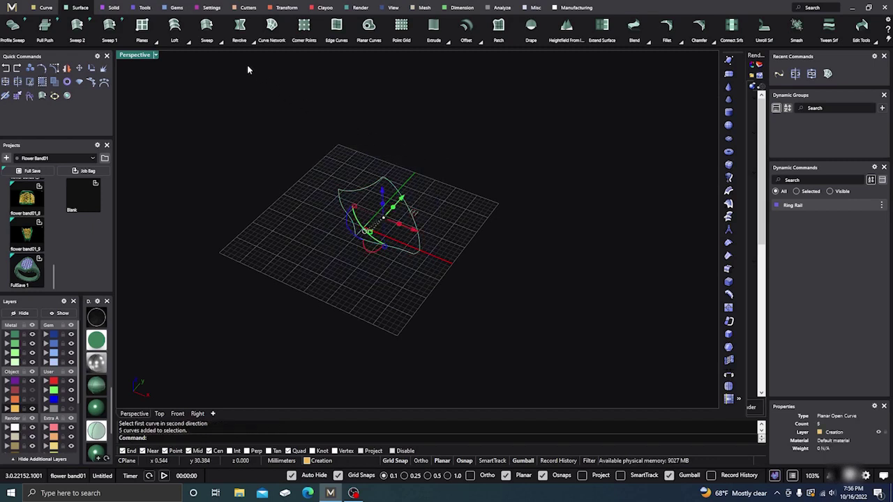
- Loft the five selected curves, accepting Loft Options, which produces no surface
click(174, 33)
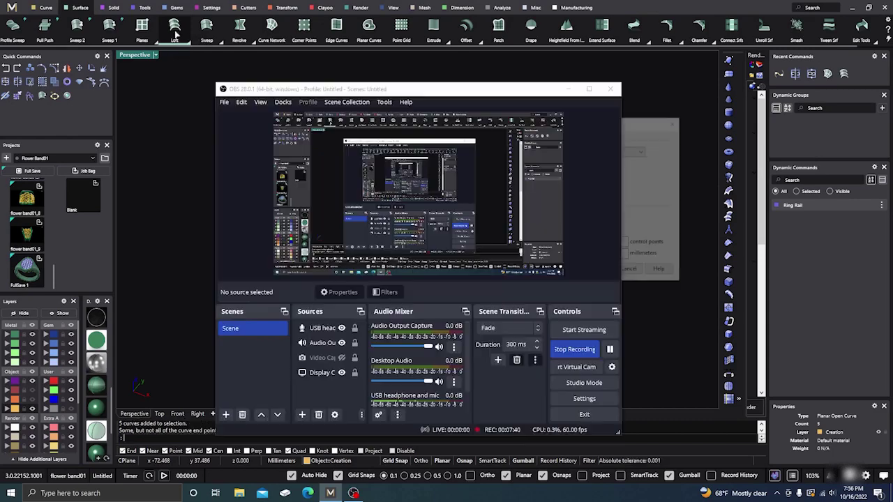
click(567, 89)
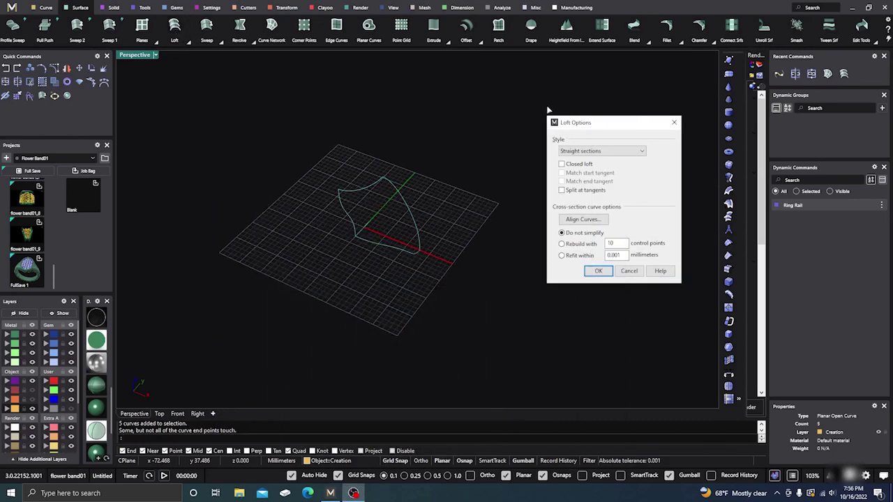
click(597, 271)
click(476, 275)
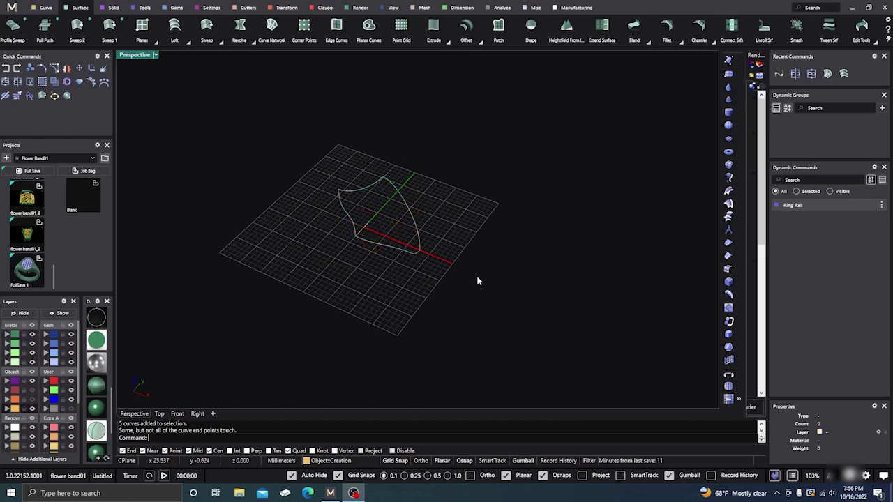
- Delete the extra curve along the shank bottom and select the left vertical curve
scroll(391, 214, up, 3)
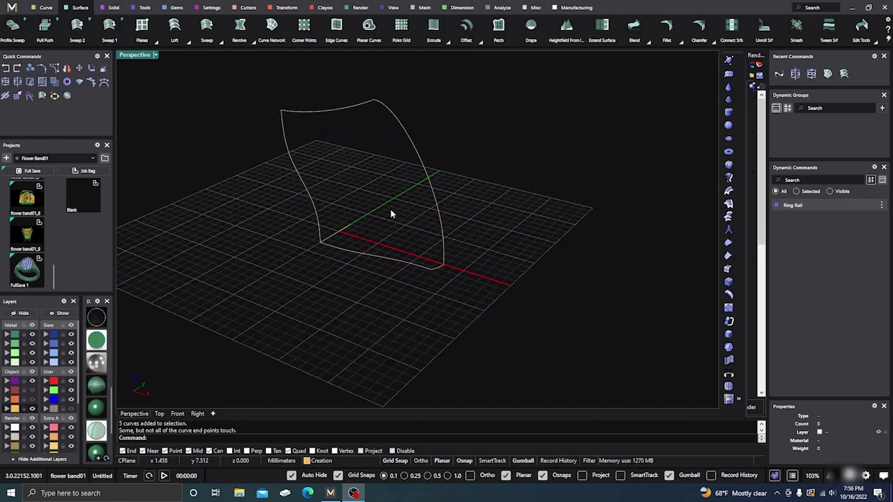
scroll(394, 217, up, 4)
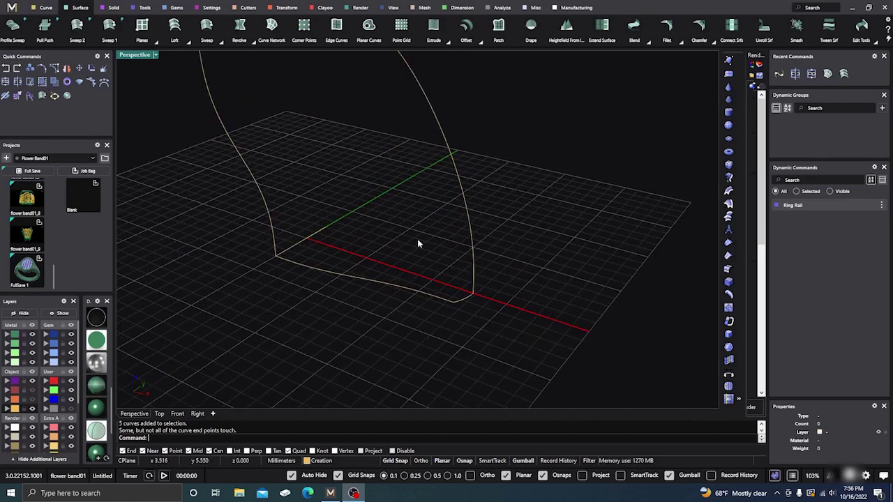
scroll(399, 304, down, 3)
click(324, 264)
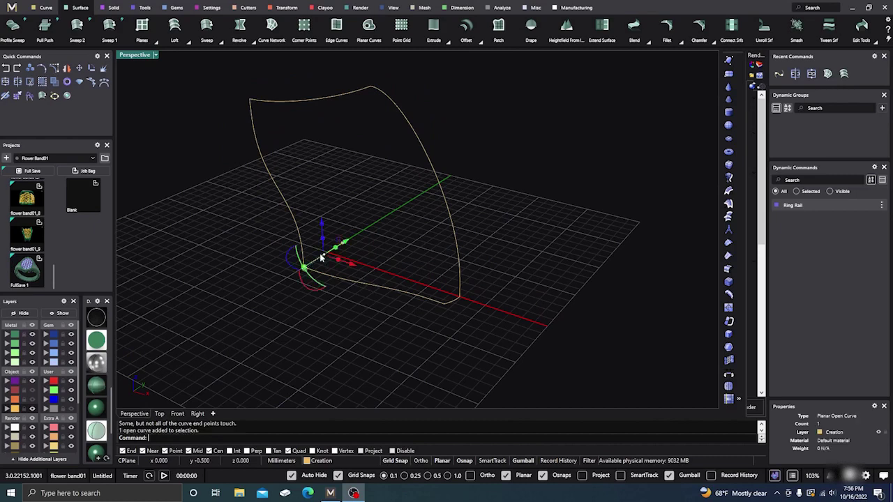
key(Delete)
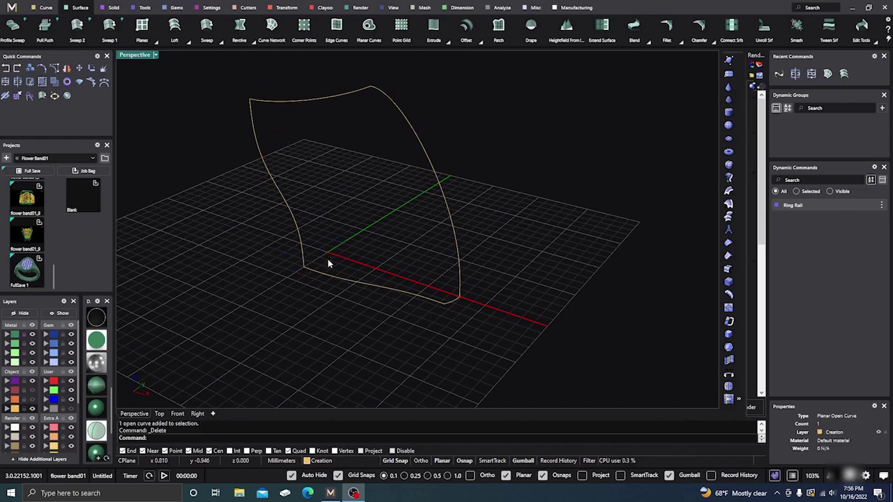
right_drag(330, 283, 284, 333)
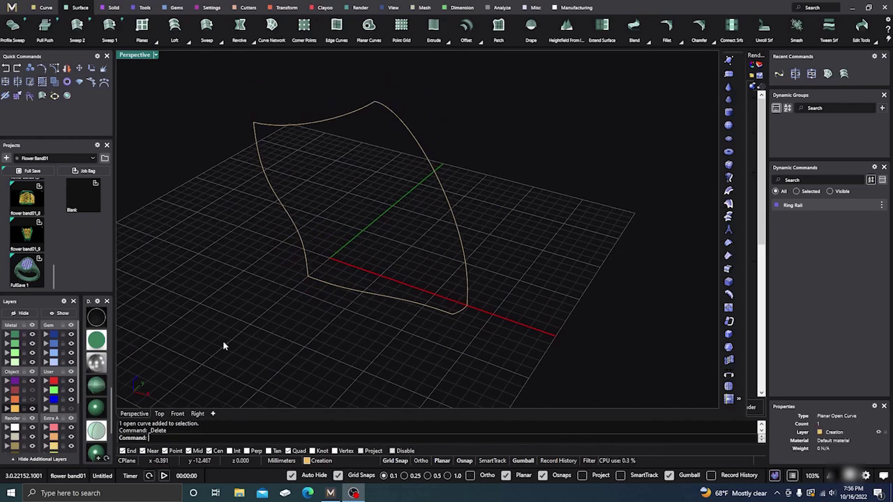
click(304, 250)
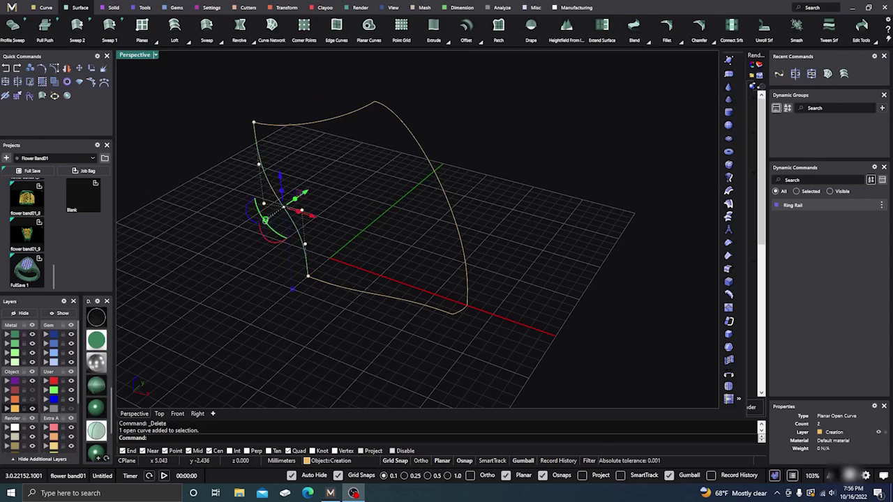
- Window-select the four frame curves: bottom, right, top and left
click(390, 299)
click(449, 201)
click(313, 123)
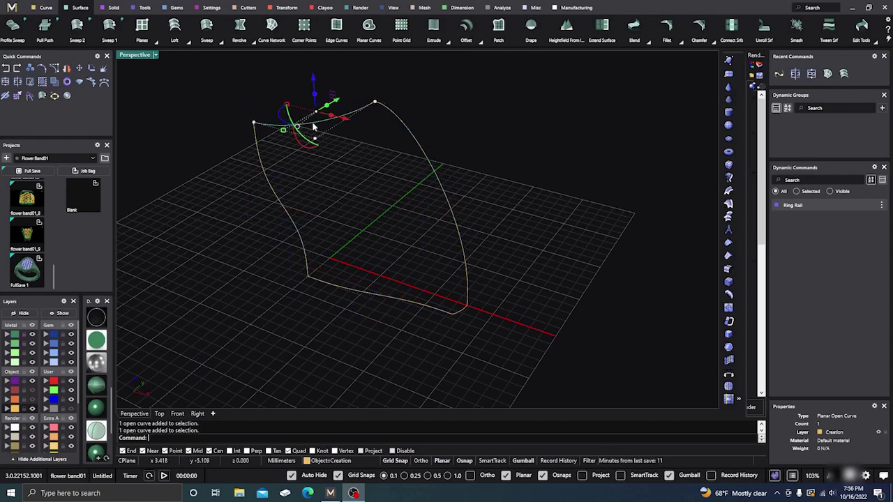
click(350, 178)
drag(220, 334, 519, 74)
- Build a Curve Network surface with edges A–D set to Loose matching
click(271, 25)
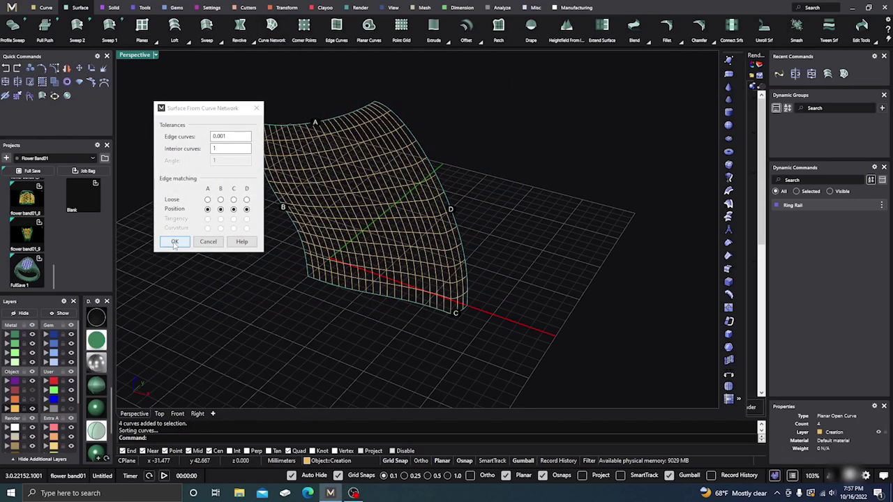
click(207, 199)
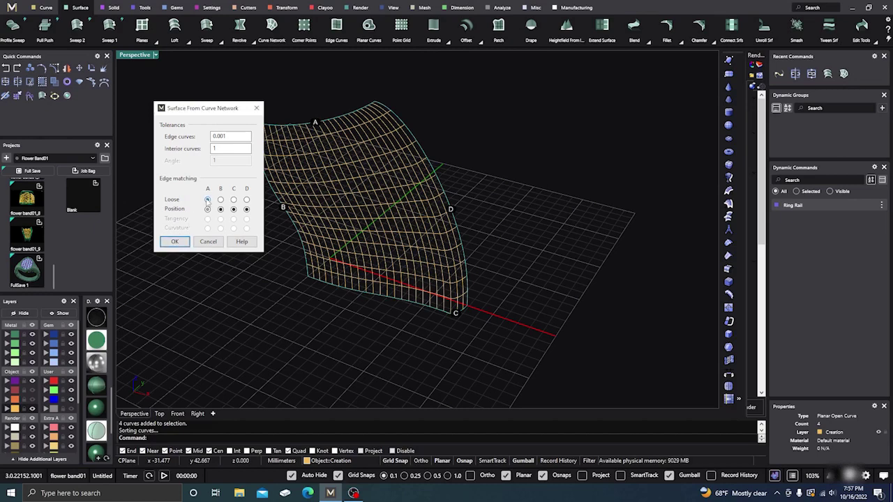
click(246, 199)
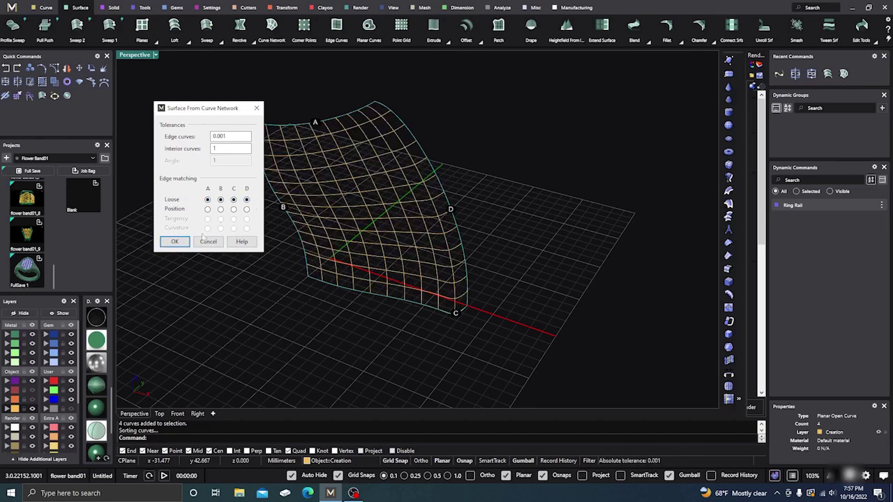
click(174, 241)
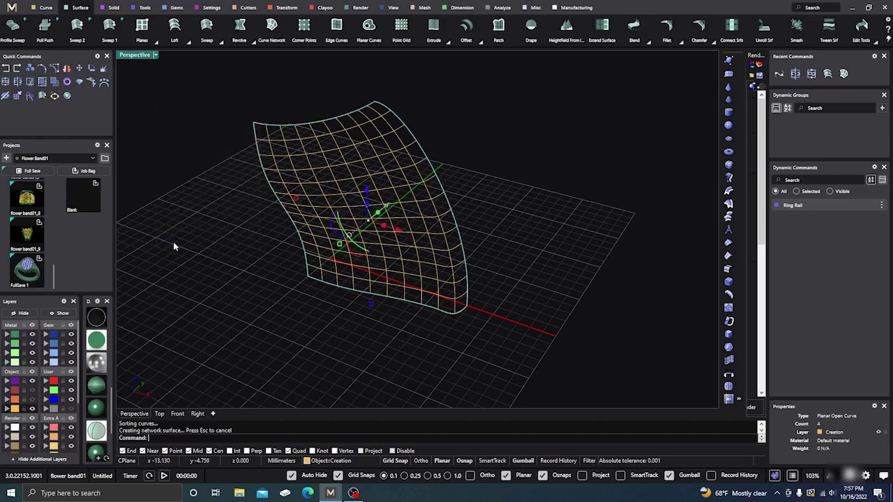
right_click(201, 304)
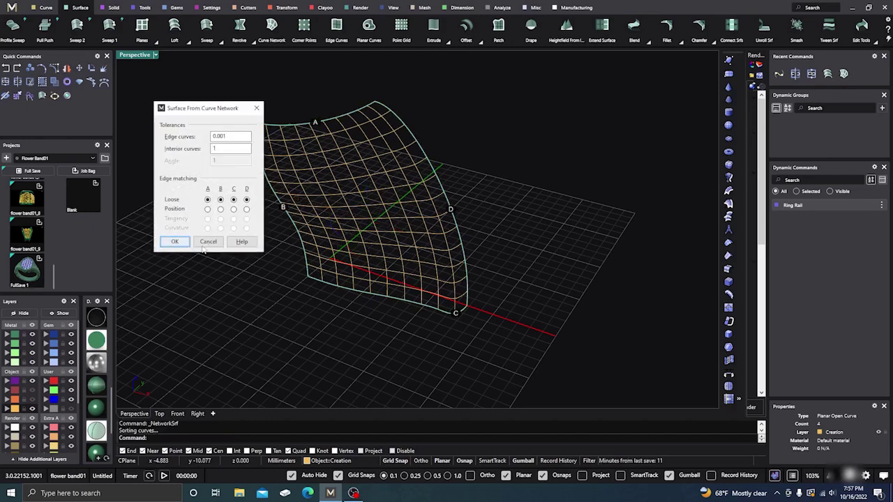
click(208, 241)
click(226, 299)
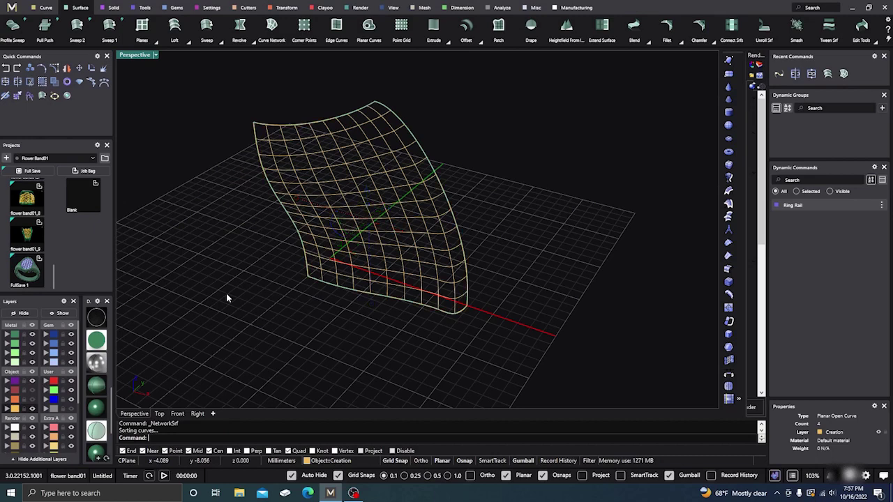
click(307, 198)
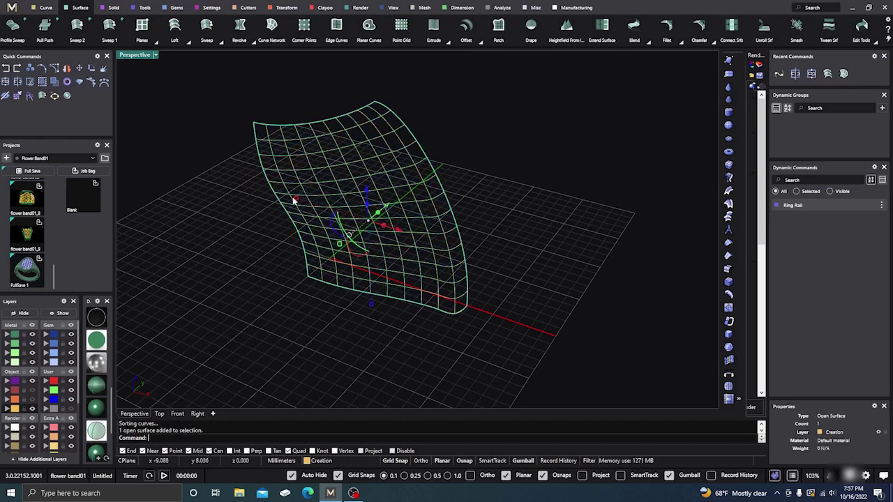
- Assign the network surface to the Metal 01 layer
click(7, 337)
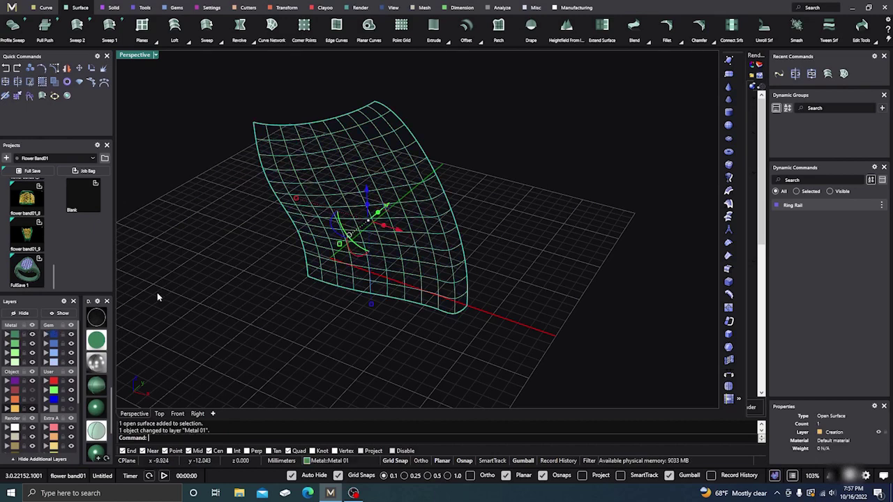
click(282, 294)
right_drag(282, 295, 258, 316)
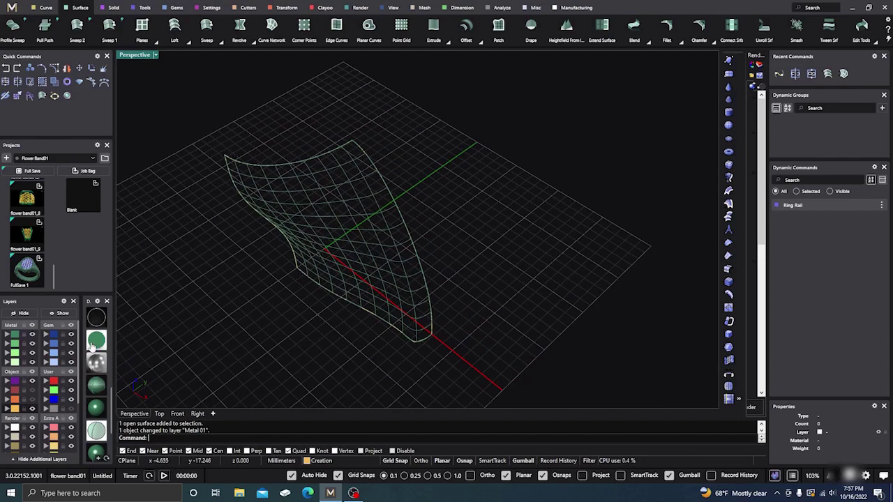
scroll(93, 356, down, 2)
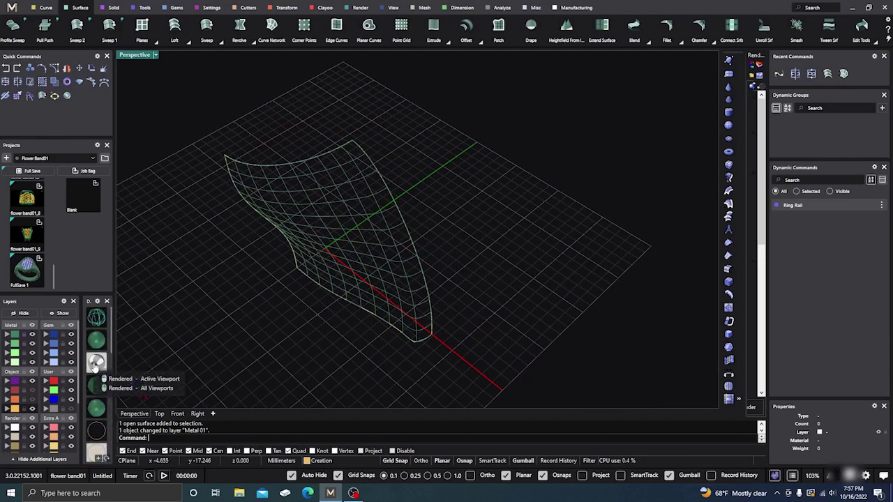
- Set the Perspective viewport to Rendered display and select the shaded head surface
click(95, 363)
scroll(511, 278, down, 3)
mouse_move(511, 278)
right_down()
mouse_move(508, 289)
mouse_move(526, 261)
mouse_move(454, 314)
mouse_move(600, 266)
mouse_move(570, 279)
mouse_move(438, 252)
right_up()
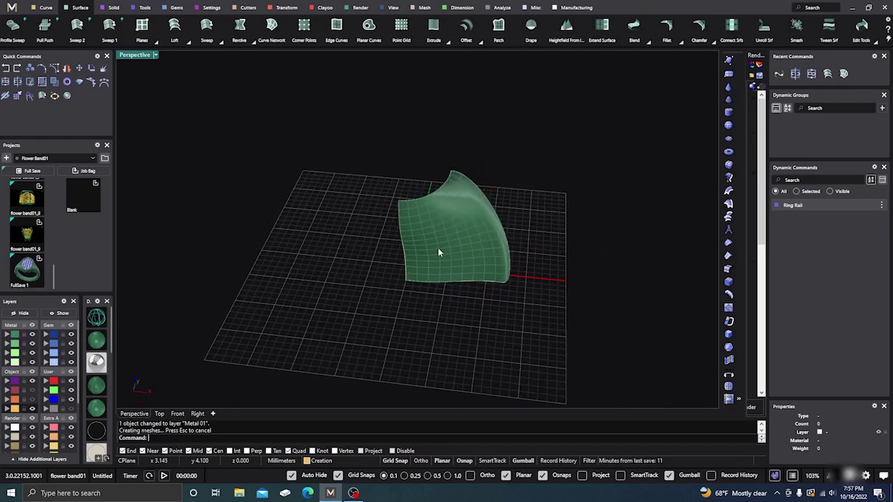
click(438, 252)
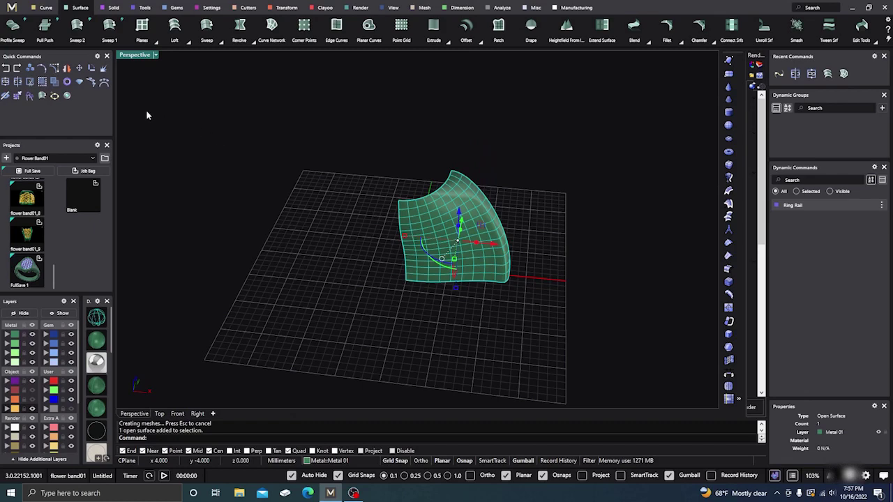
- Mirror the head surface across one axis with the plane starting at 0,0,0
click(67, 69)
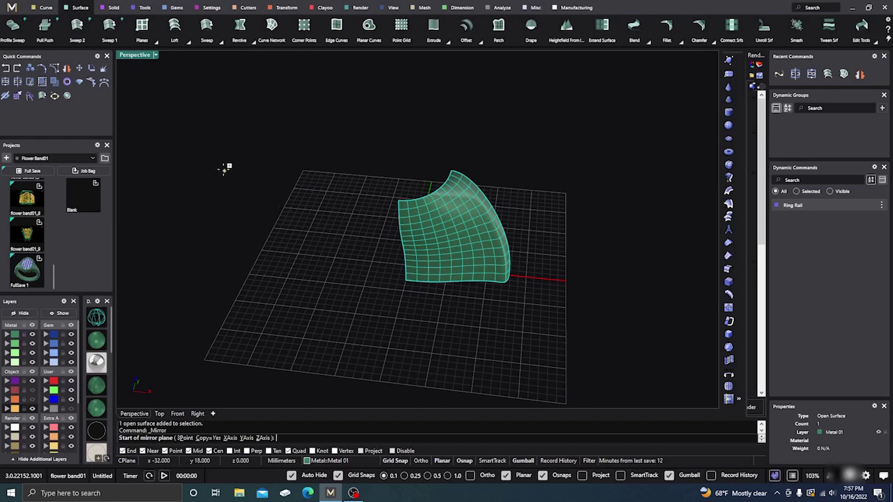
text(0,0,0)
key(Return)
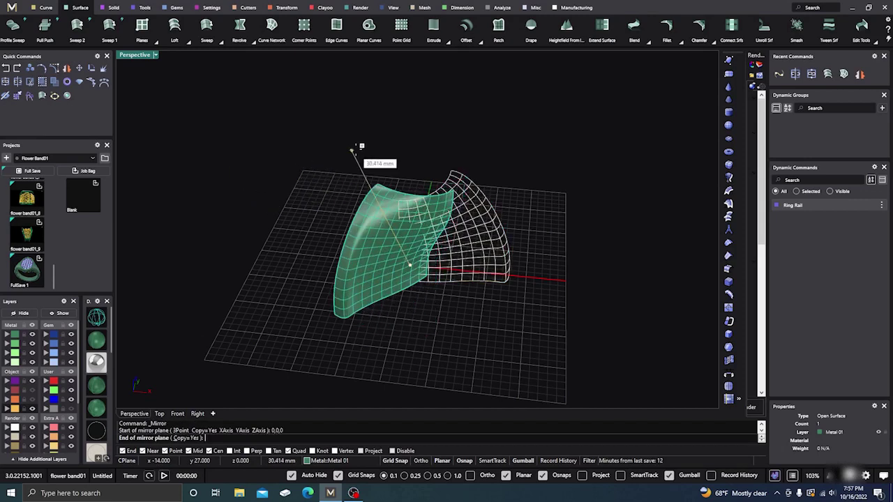
click(413, 141)
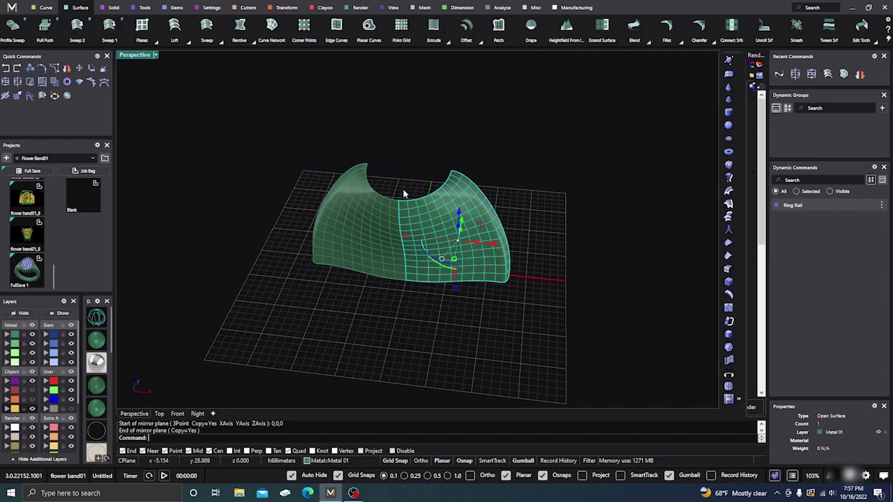
- Mirror both halves across the other axis from 0,0,0, then select all four quarters
click(67, 68)
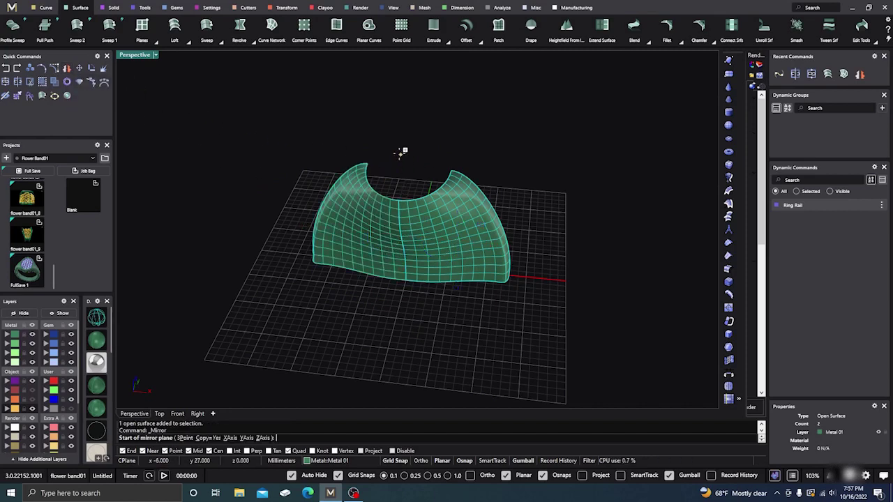
text(0,0,0)
key(Return)
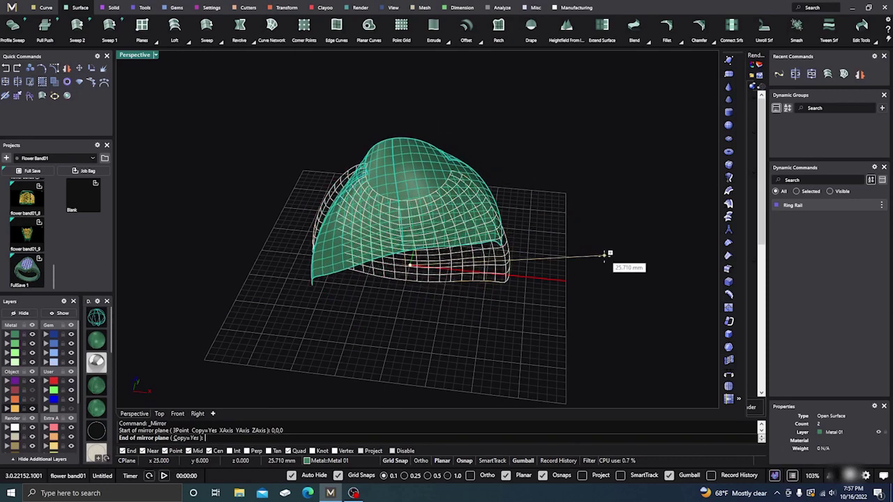
click(609, 277)
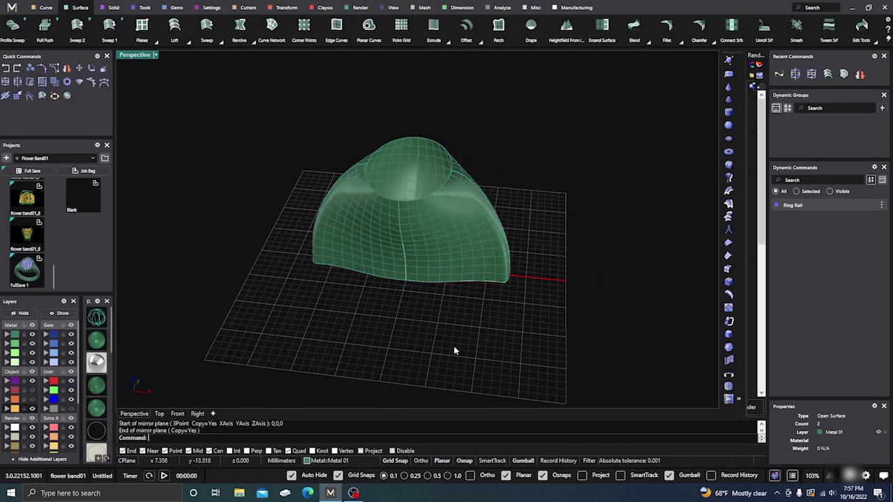
right_drag(440, 334, 408, 248)
click(409, 249)
shift+click(356, 201)
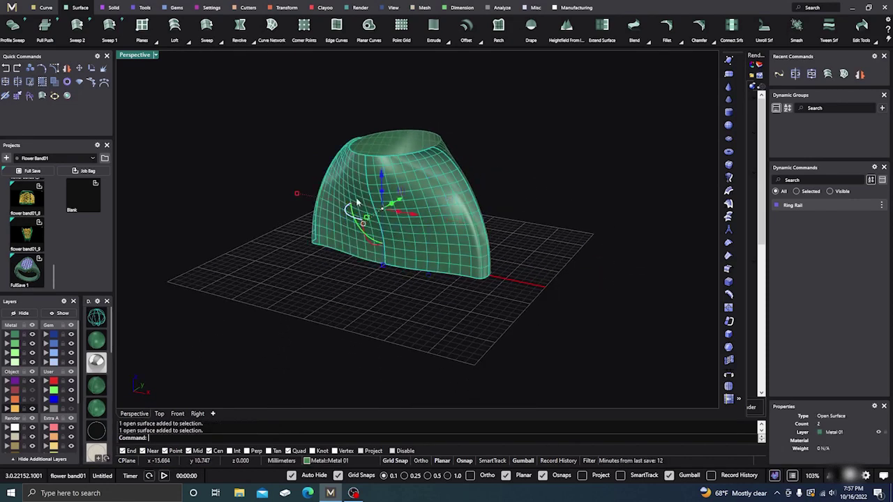
shift+click(387, 138)
shift+click(433, 143)
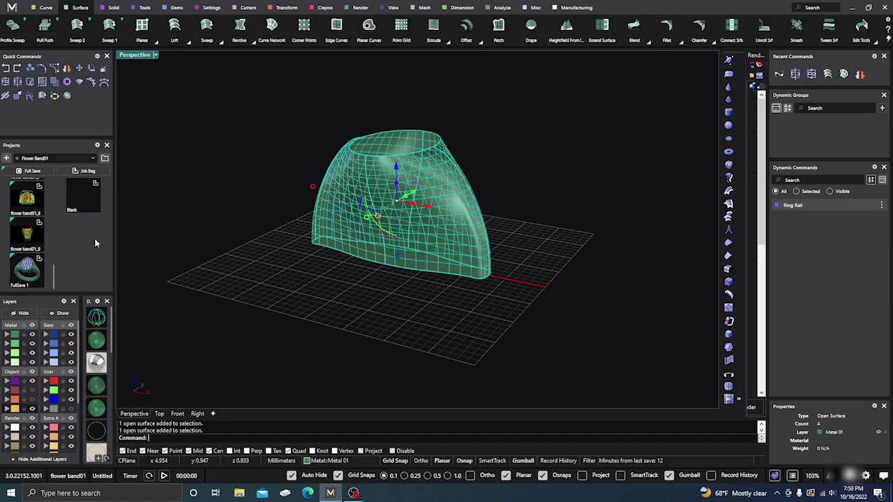
- Join the four head quarters and cap the polysurface into one closed solid
click(6, 82)
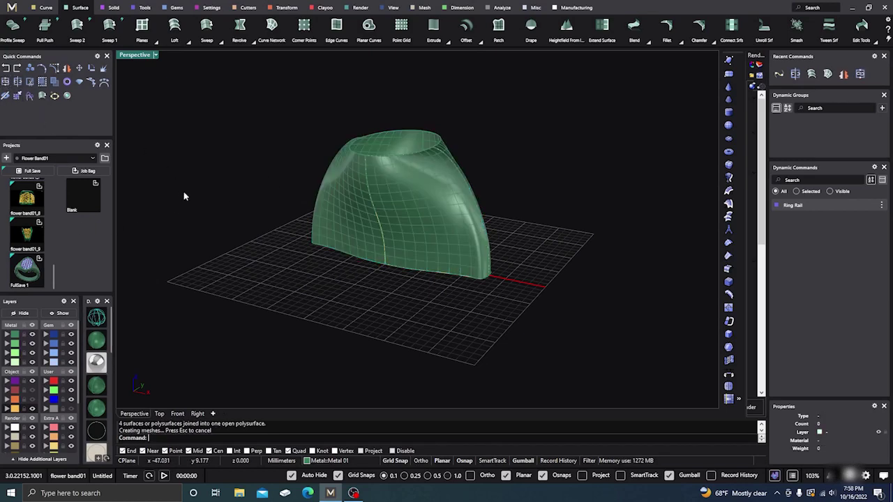
right_drag(184, 197, 264, 283)
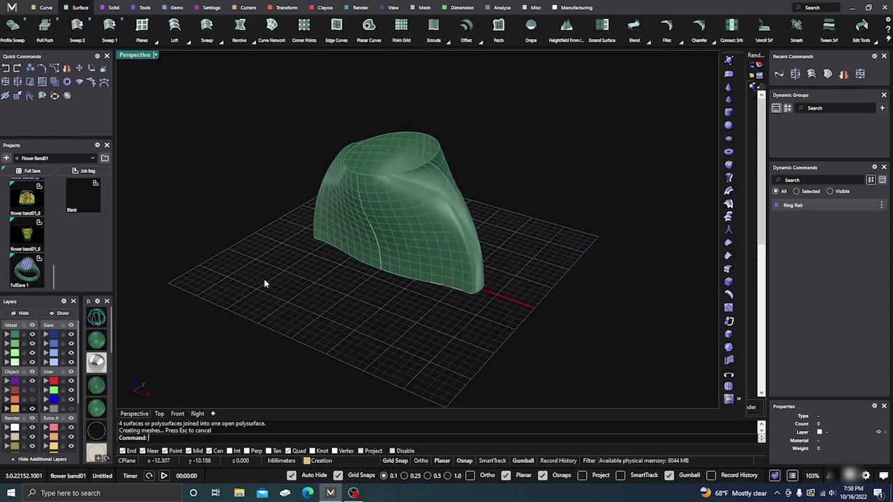
click(401, 245)
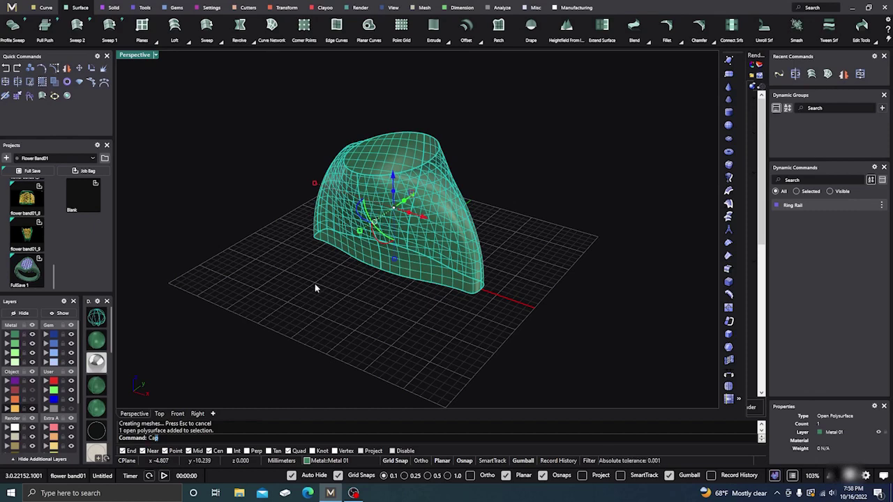
key(Return)
right_drag(309, 293, 365, 285)
click(406, 244)
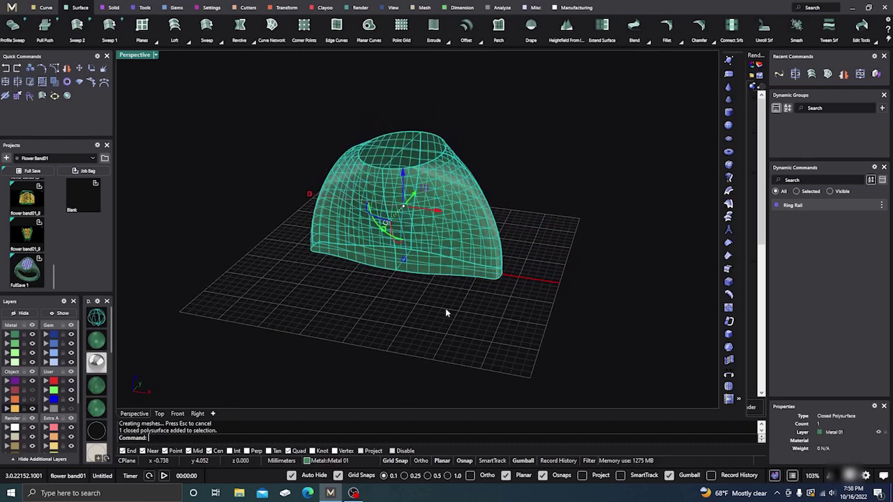
click(608, 336)
- Turn on the Finger layer to show the red ring-size circle beneath the head
right_drag(609, 336, 559, 343)
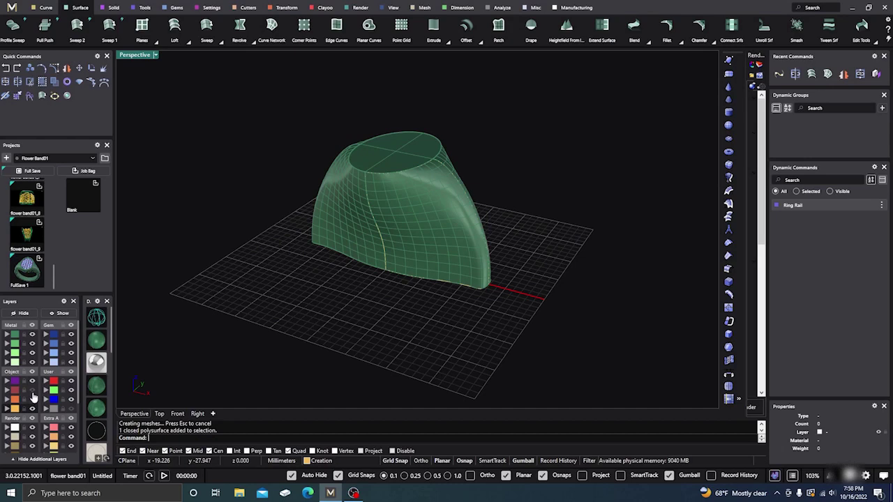
click(32, 391)
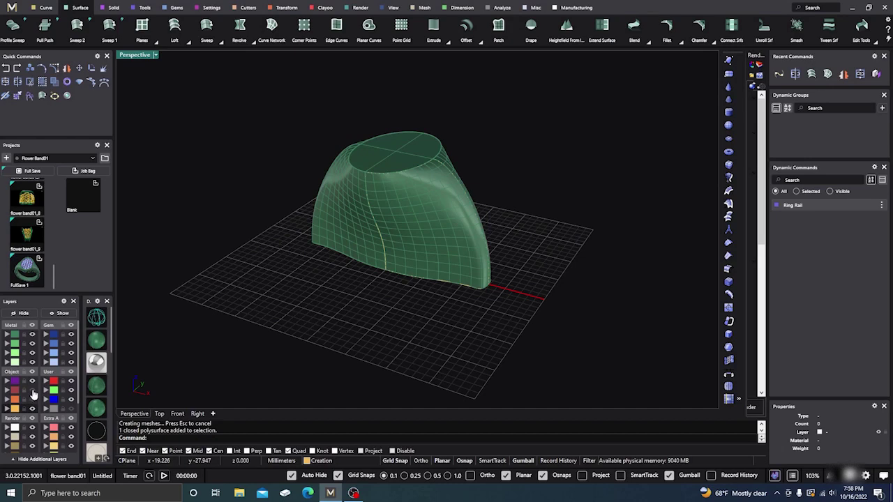
click(375, 322)
right_drag(539, 313, 506, 265)
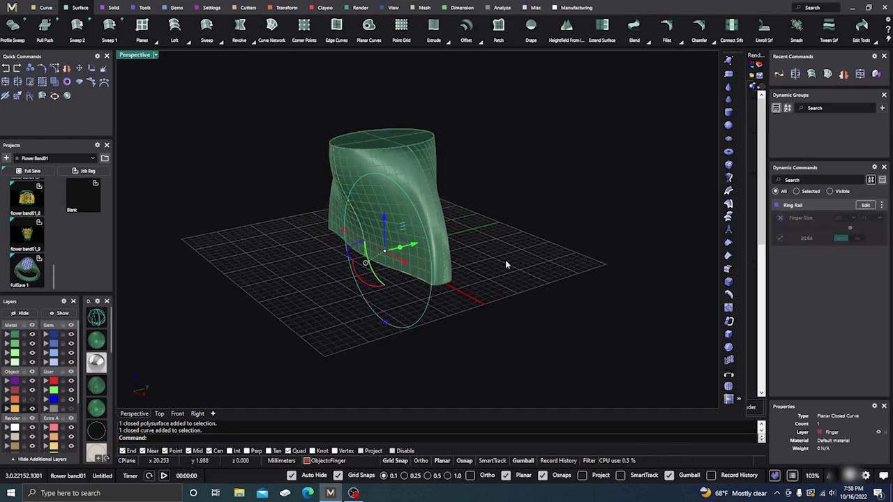
- Extrude the finger circle into a cylinder and Boolean-subtract it from the green head
click(113, 8)
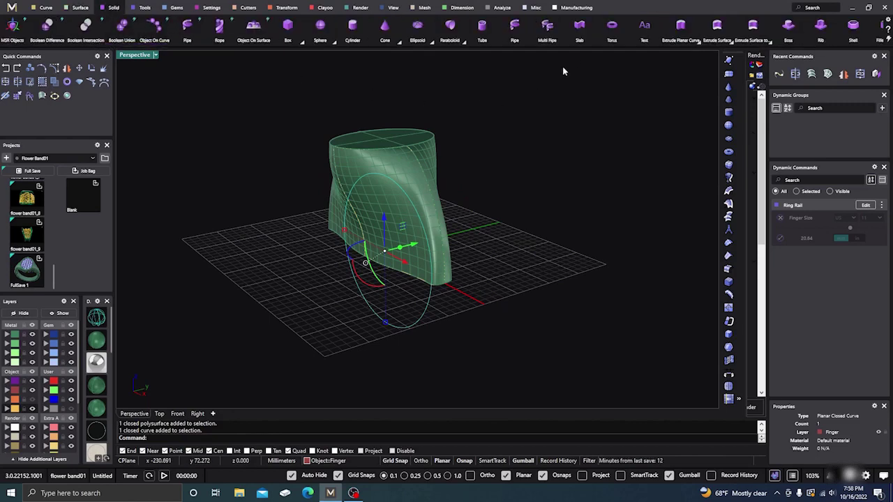
click(696, 43)
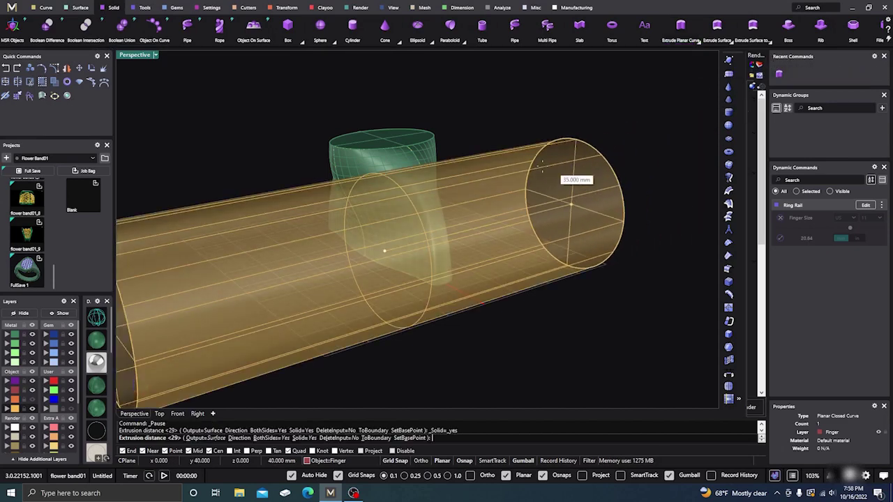
click(478, 175)
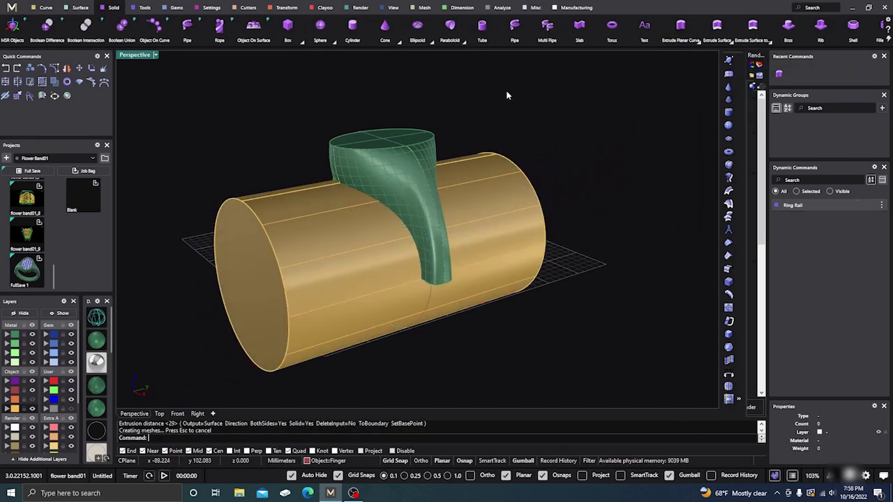
right_drag(507, 95, 539, 148)
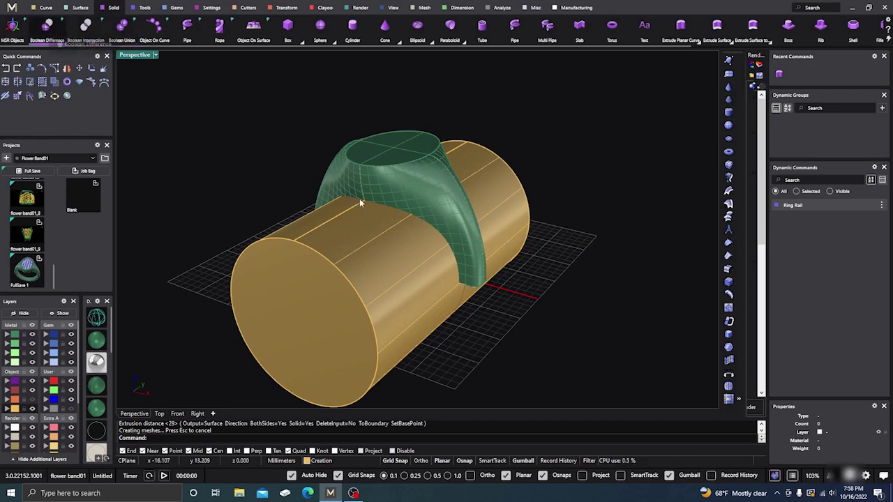
click(412, 185)
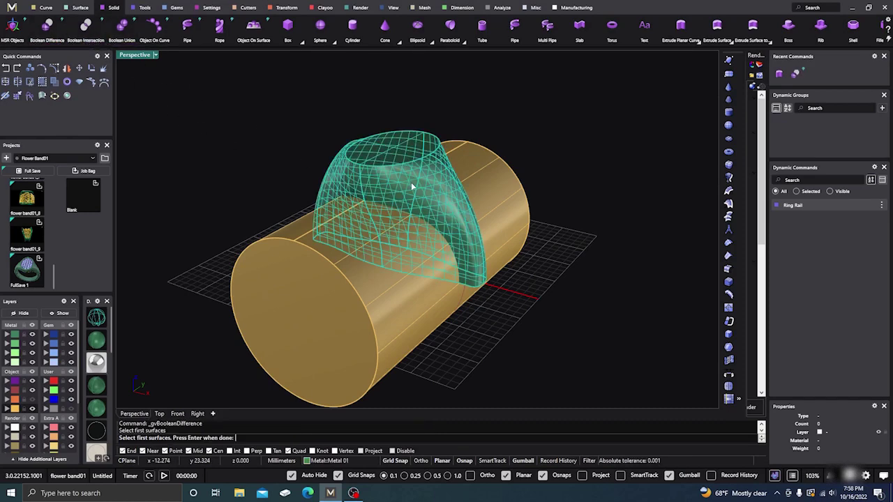
key(Return)
click(397, 258)
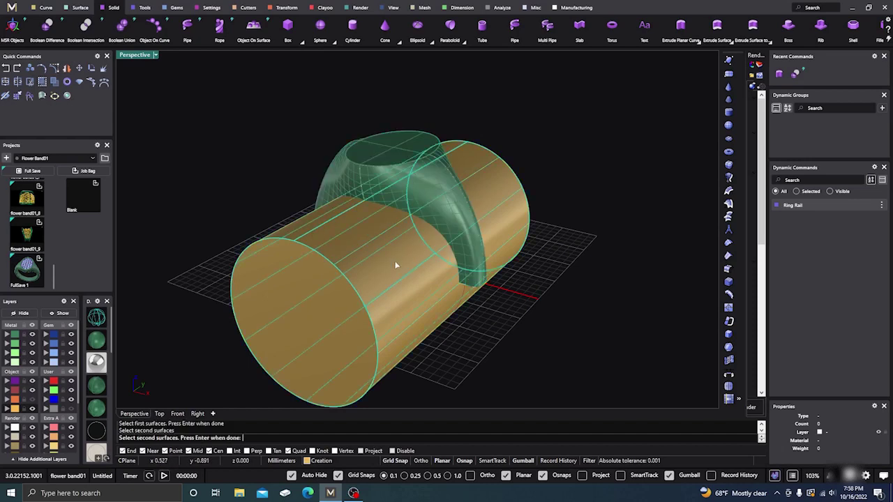
key(Return)
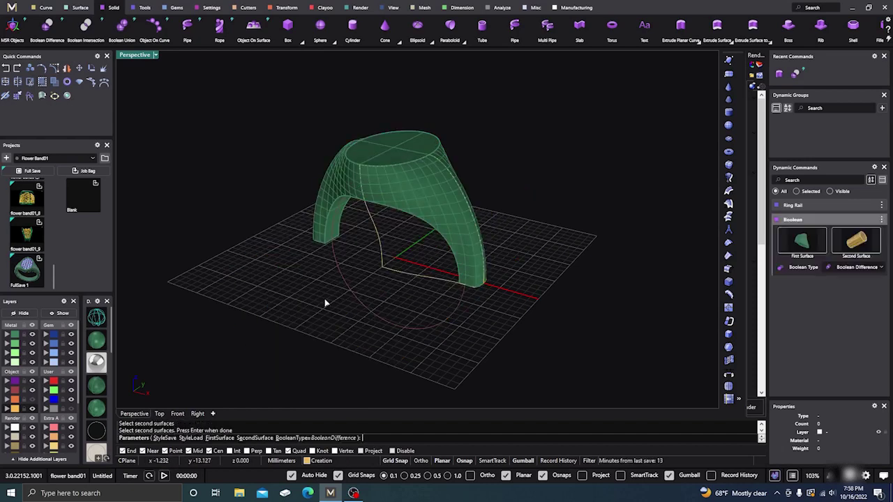
right_drag(325, 302, 357, 306)
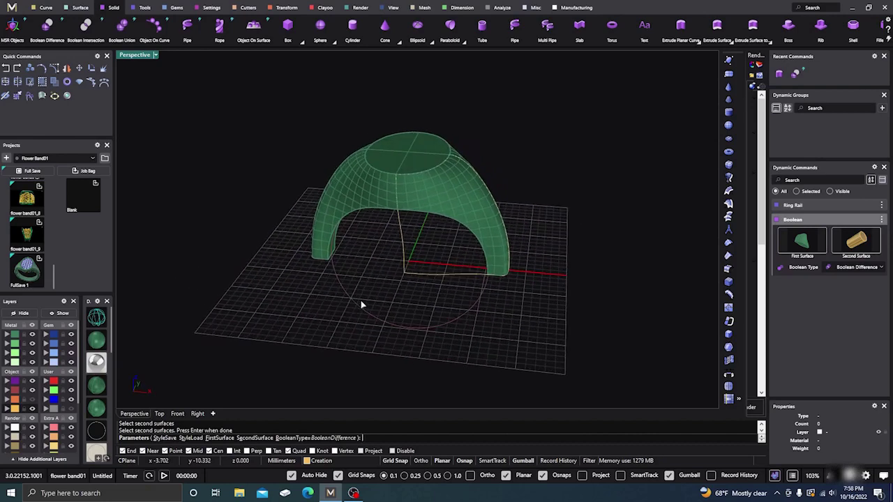
- Undo the subtraction, delete the finger cylinder, and move the dome to layer User 04
key(ctrl+z)
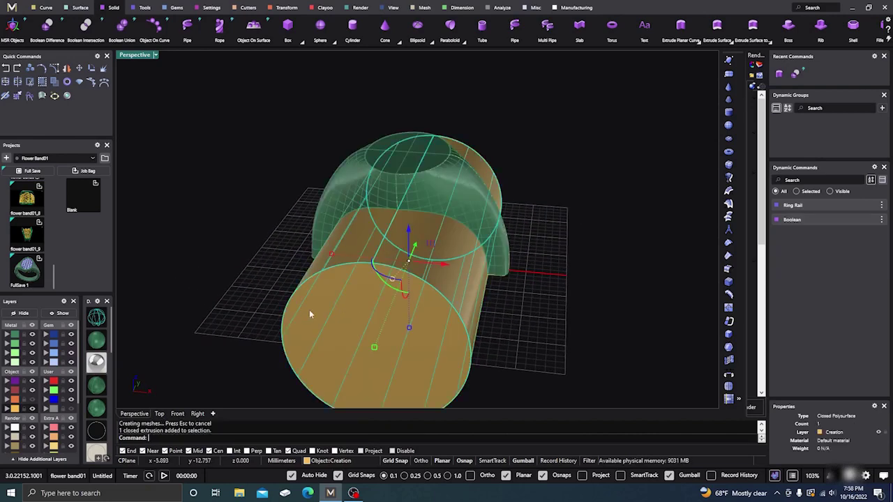
key(Delete)
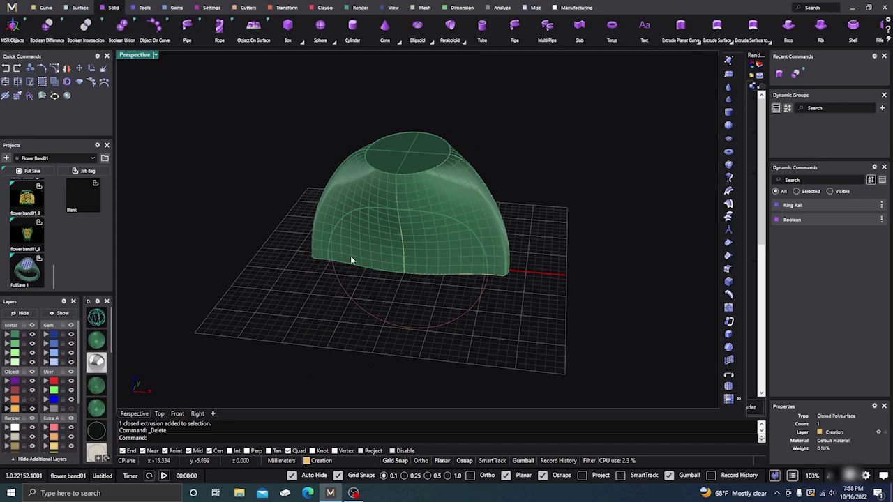
click(352, 259)
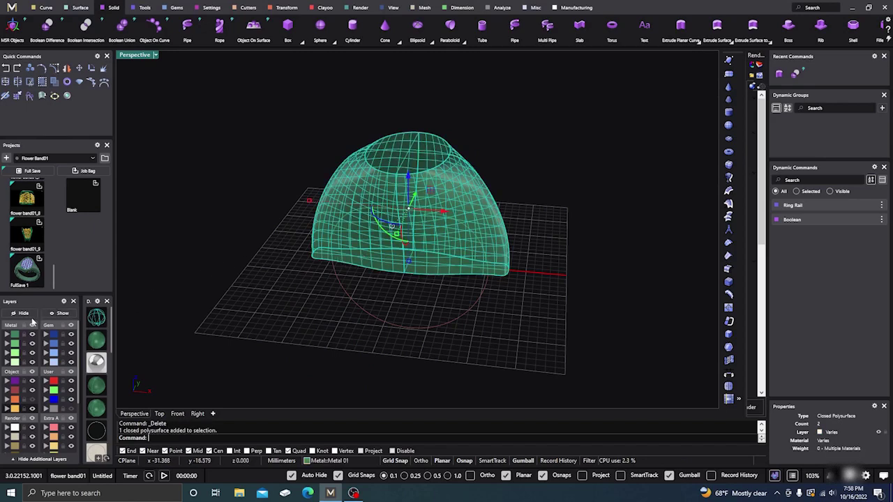
click(45, 409)
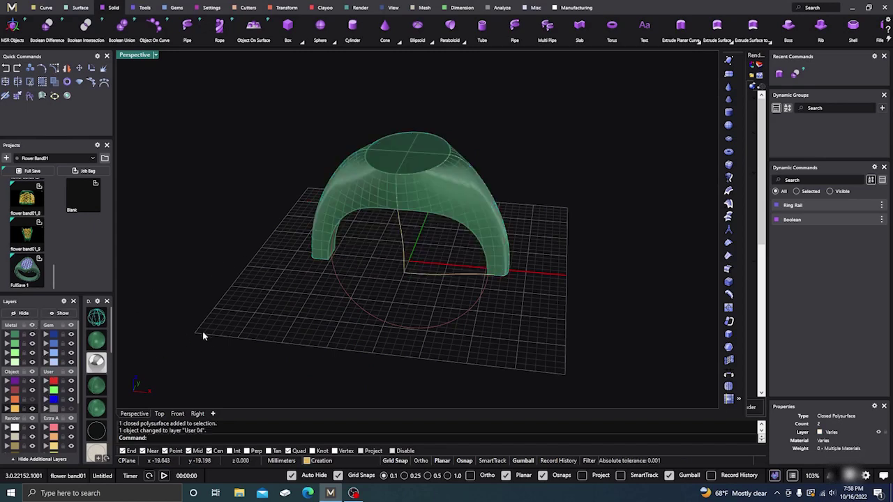
right_drag(203, 335, 391, 249)
right_drag(414, 212, 325, 244)
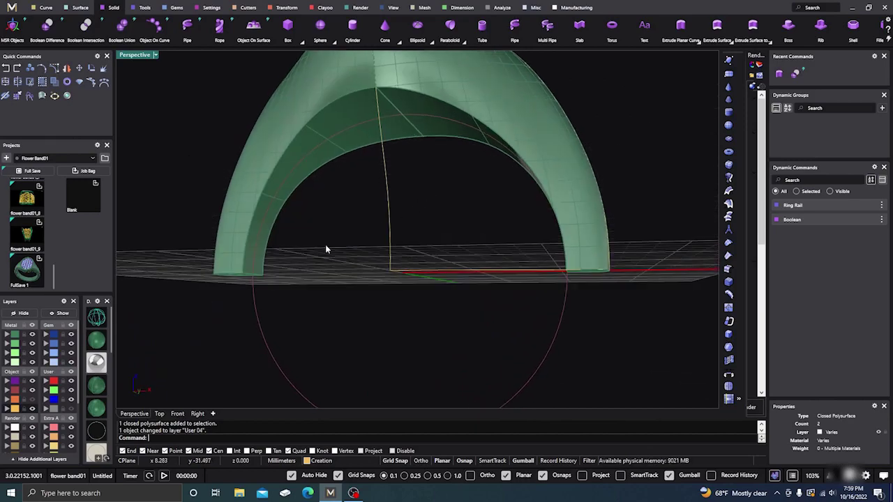
- Make Cutting the current layer and select the arch polysurface
click(31, 409)
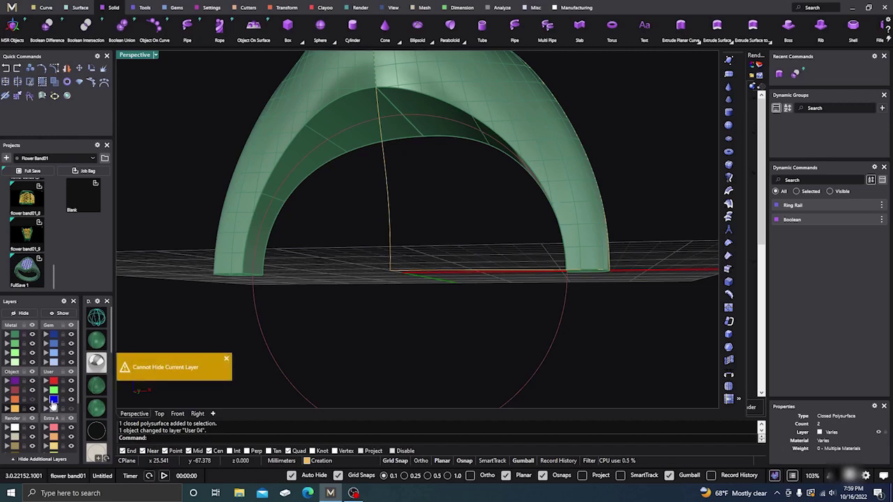
click(14, 401)
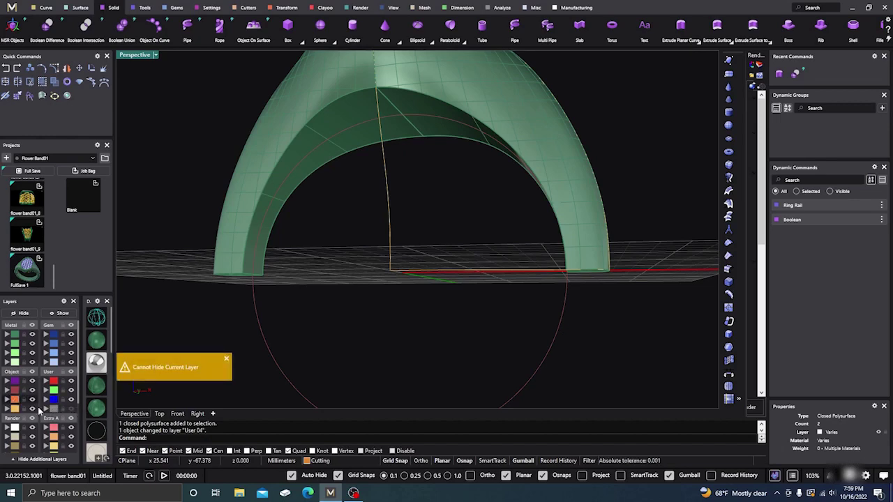
scroll(331, 268, down, 3)
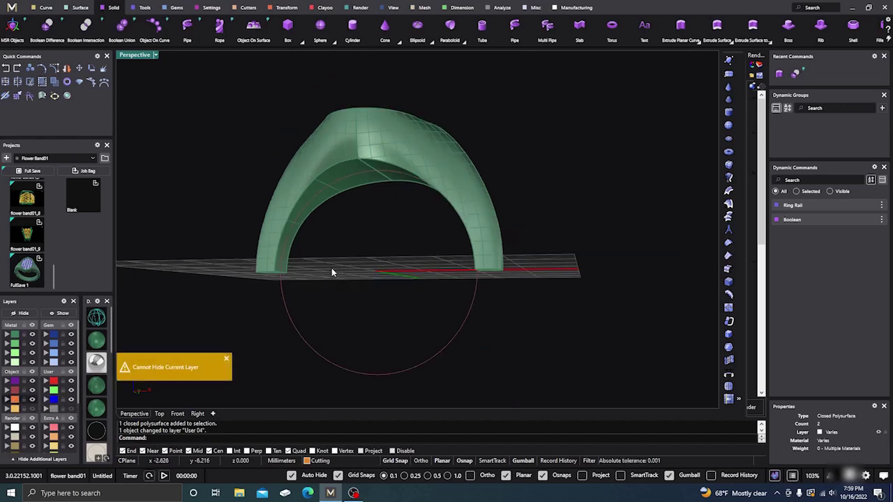
right_drag(332, 268, 352, 292)
click(424, 174)
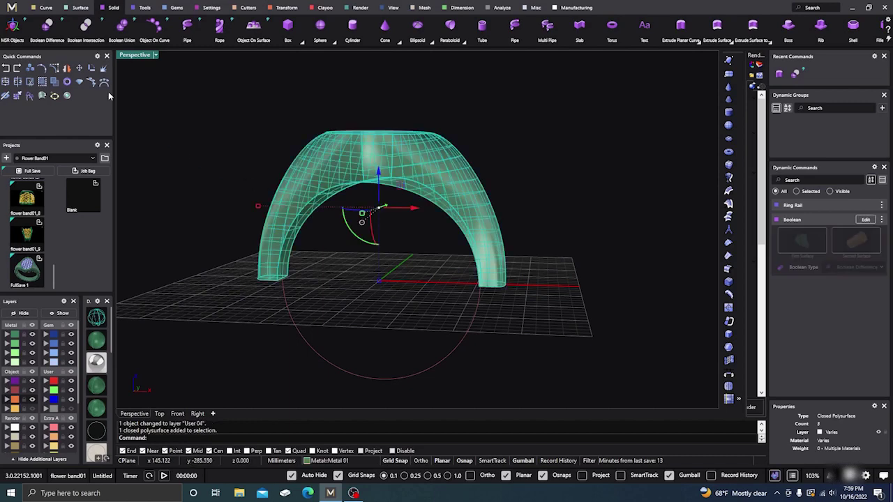
- Explode the arch and delete the end-cap surfaces on both legs
click(103, 69)
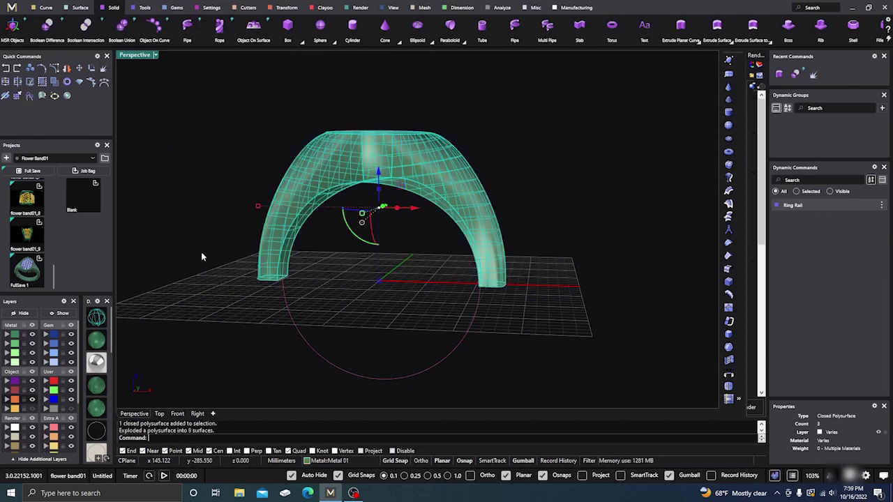
click(363, 335)
right_drag(365, 334, 272, 265)
click(272, 256)
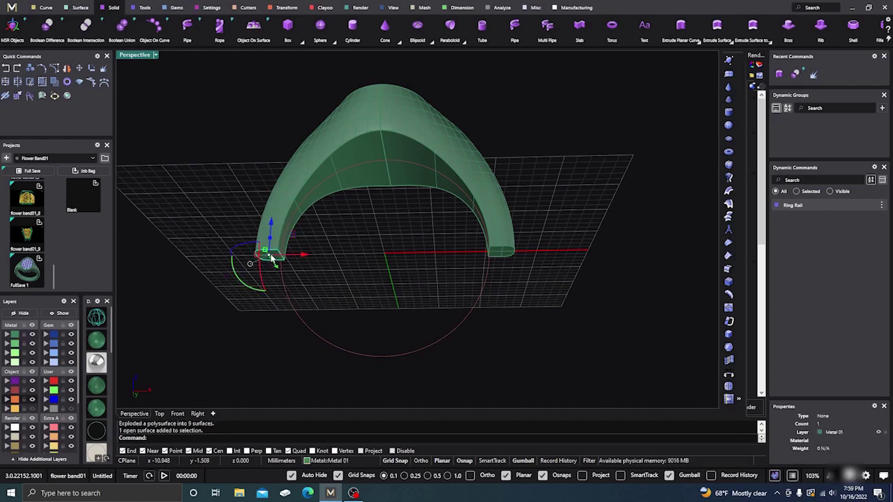
key(Delete)
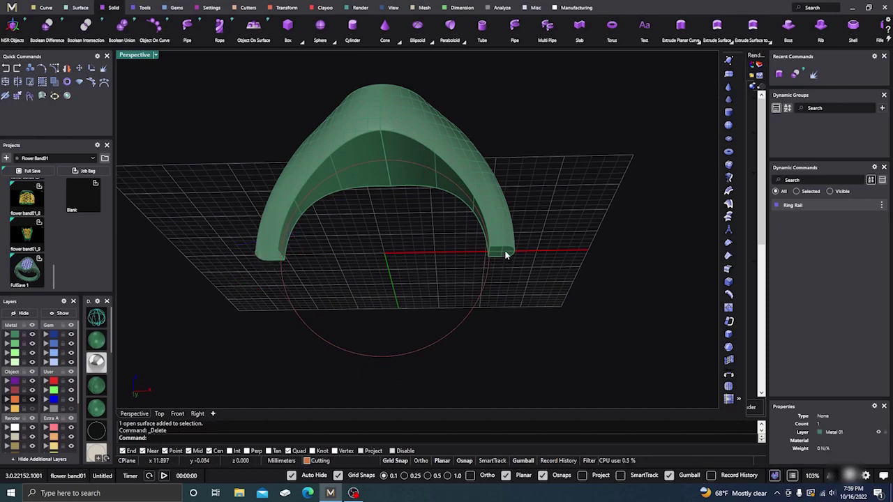
click(505, 255)
key(Delete)
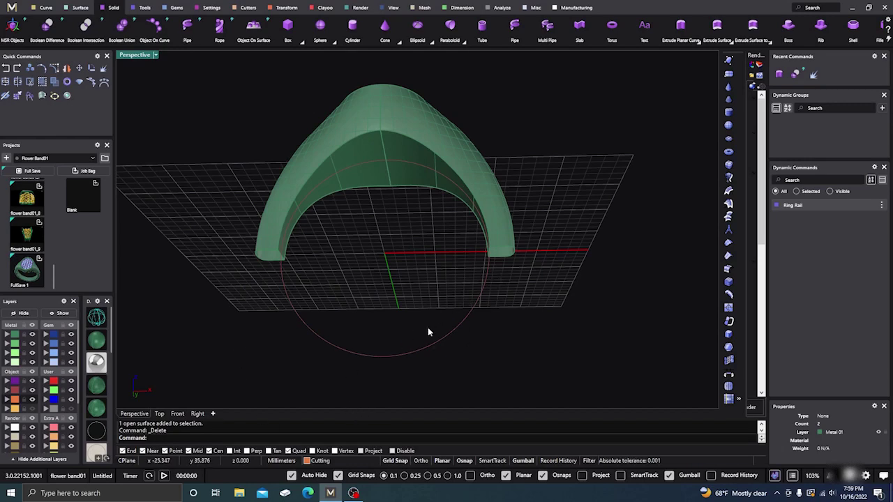
mouse_move(427, 332)
right_down()
mouse_move(512, 319)
mouse_move(470, 335)
mouse_move(512, 293)
mouse_move(501, 324)
mouse_move(423, 329)
right_up()
right_drag(365, 321, 377, 320)
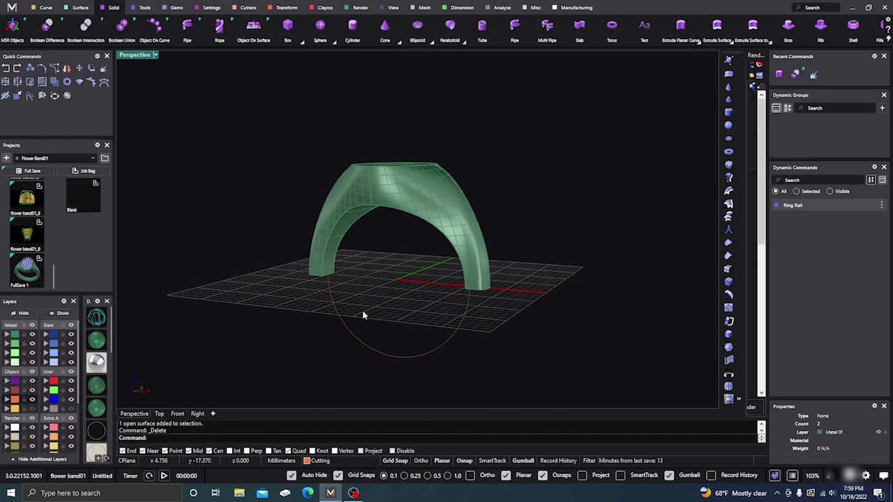
- Run DupEdge on both open leg ends and join the edges into two closed curves
scroll(363, 316, up, 2)
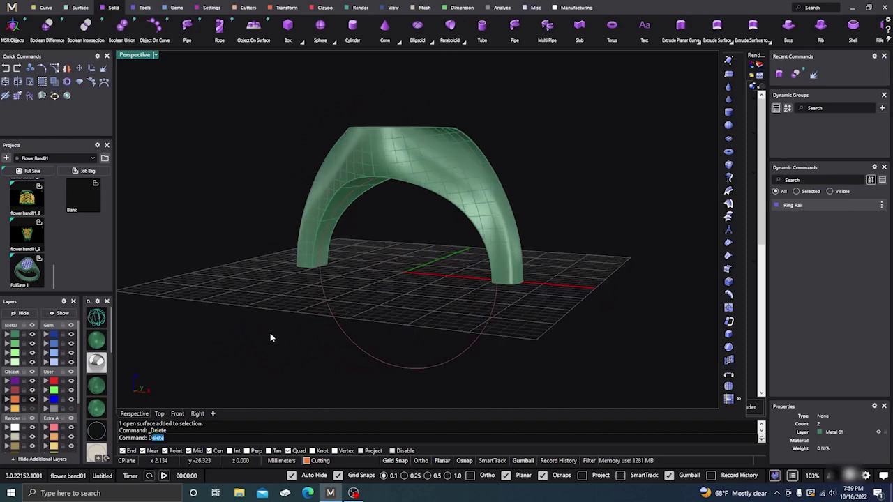
text(upEdge)
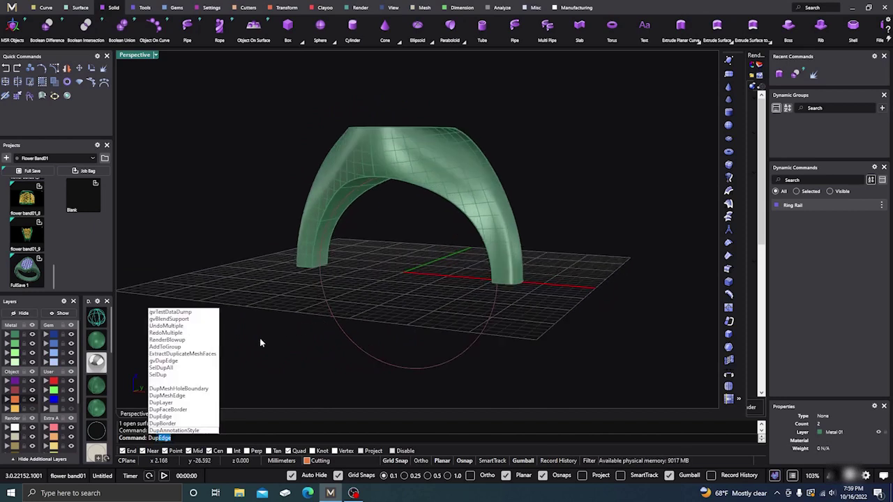
key(Down)
key(Down)
key(Down)
key(Down)
key(Down)
key(Down)
key(Up)
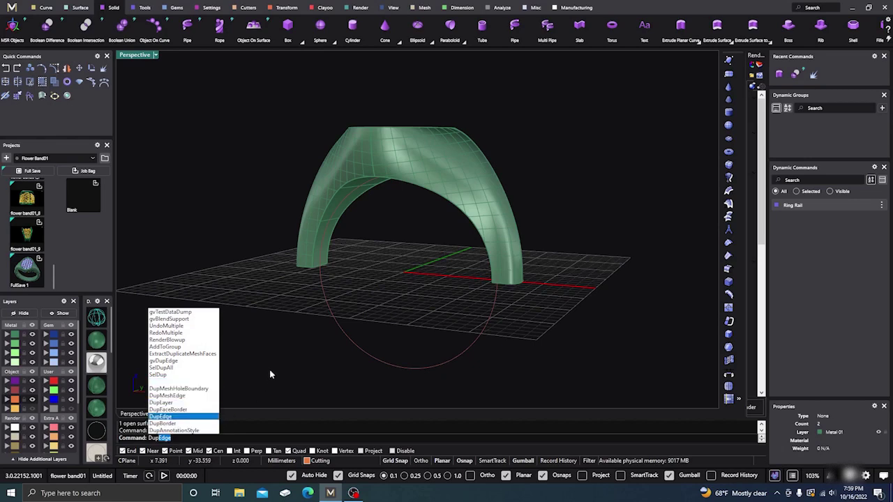
key(Return)
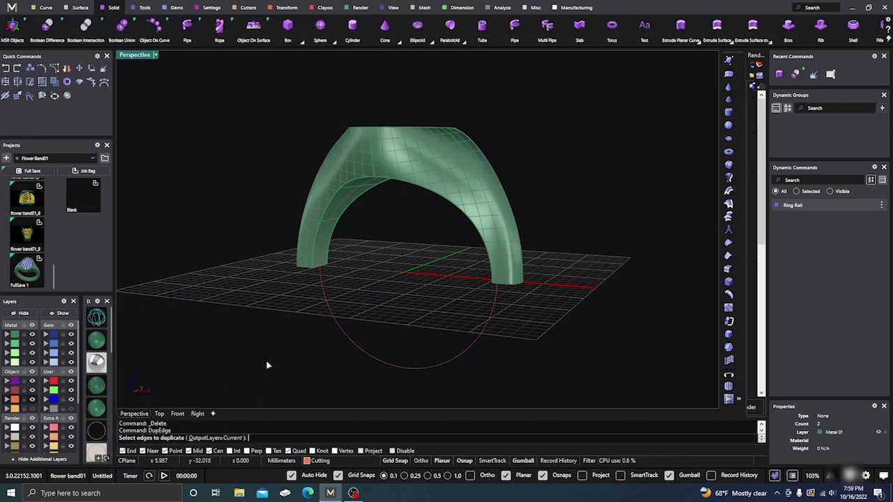
drag(281, 294, 352, 246)
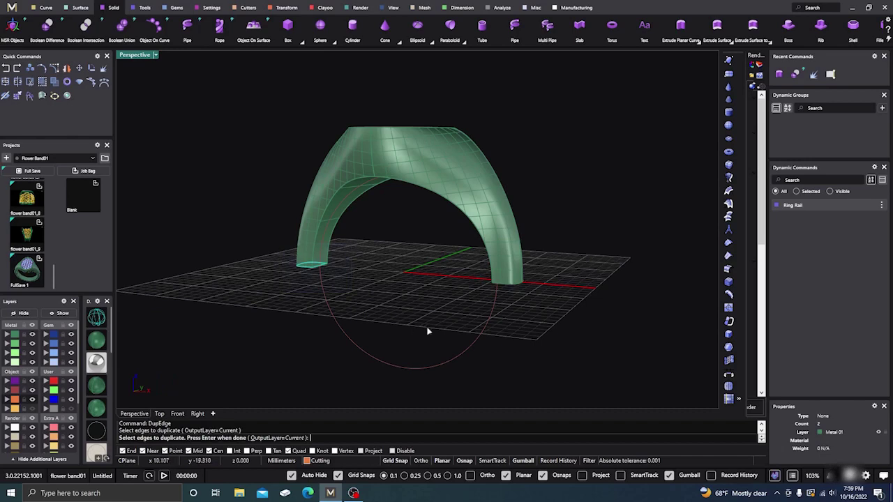
drag(468, 312, 553, 268)
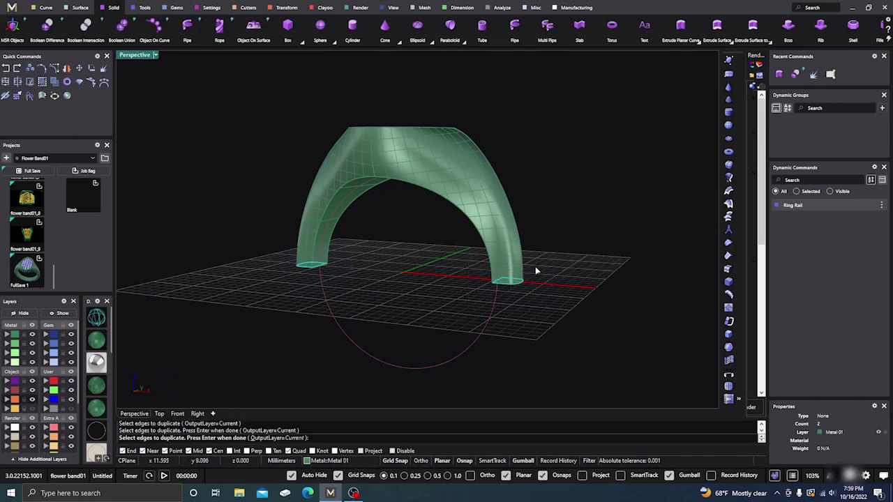
key(Return)
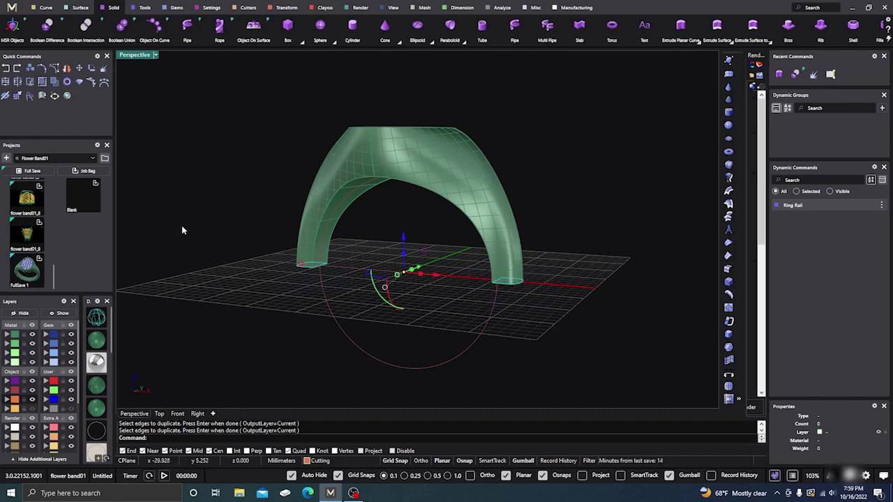
click(17, 95)
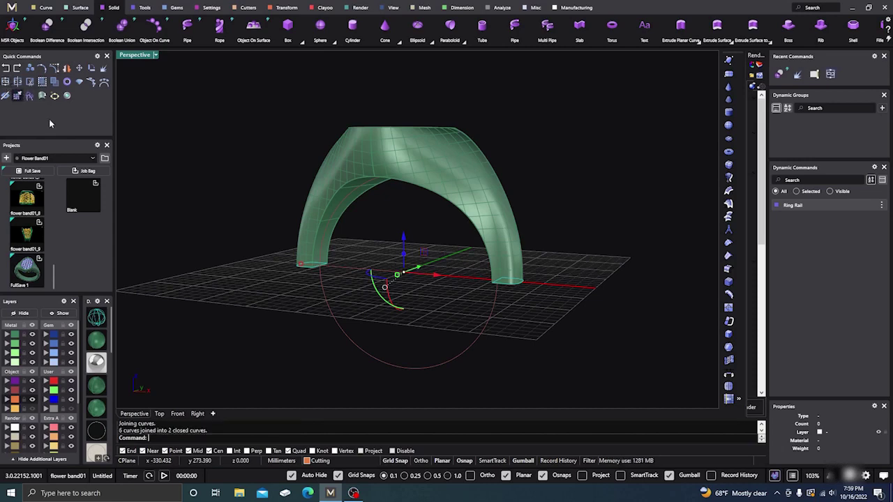
click(227, 347)
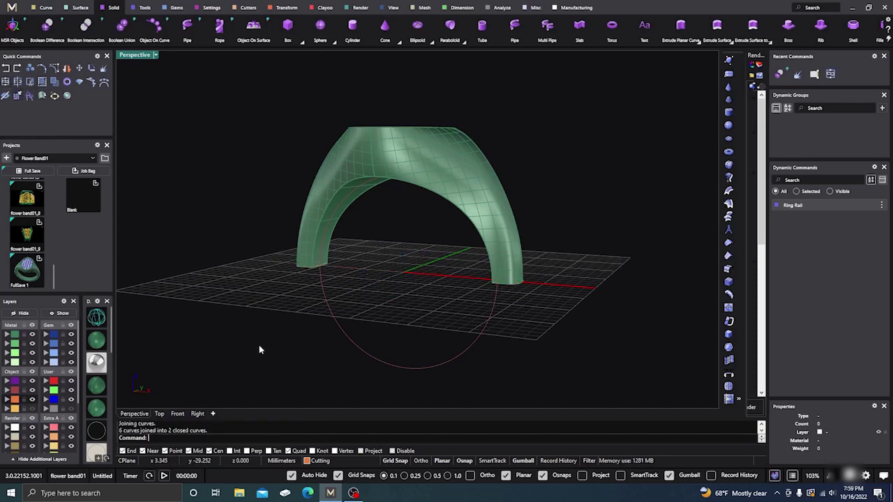
right_drag(259, 349, 286, 307)
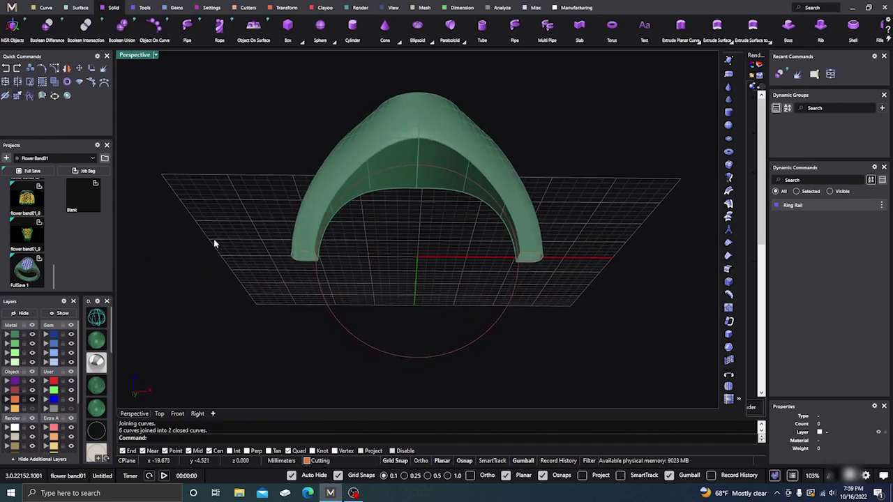
- Start a Sweep 1 with the ring circle as rail and both leg outlines as profiles
click(78, 8)
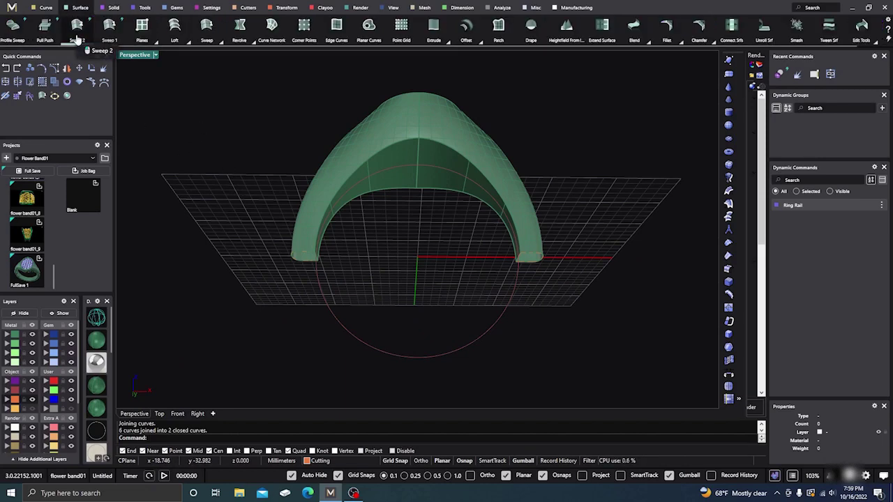
click(108, 27)
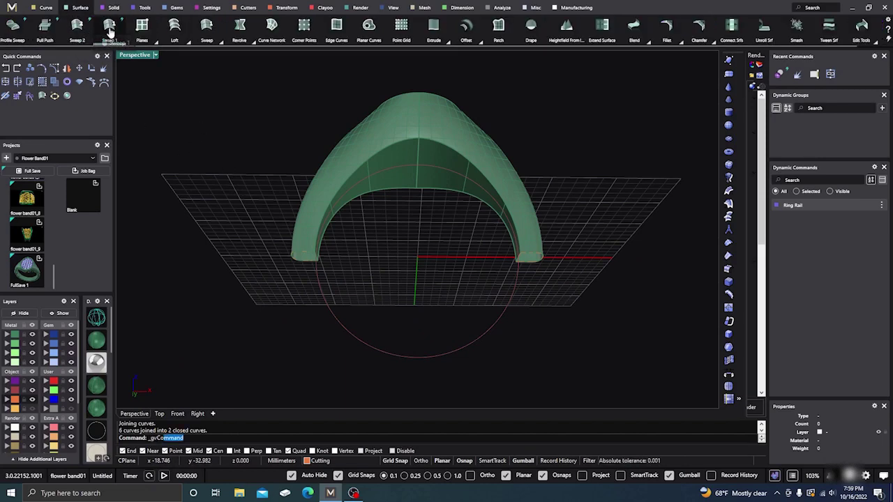
click(383, 355)
click(306, 257)
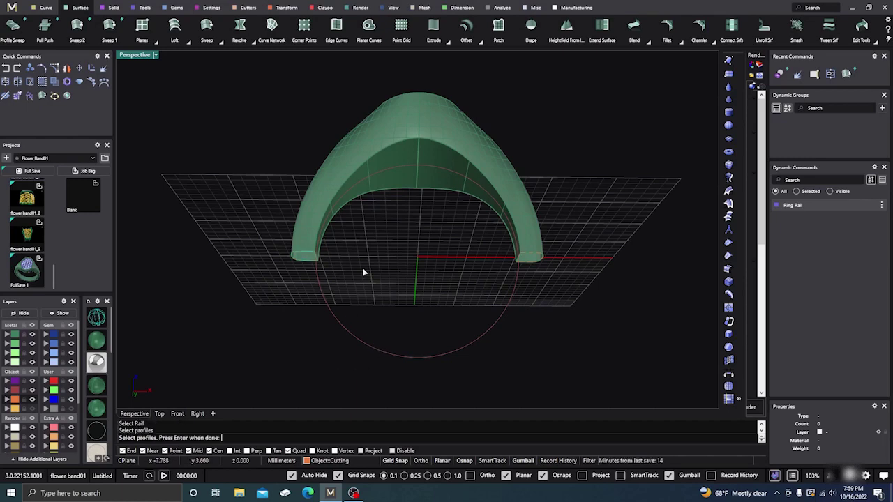
click(534, 257)
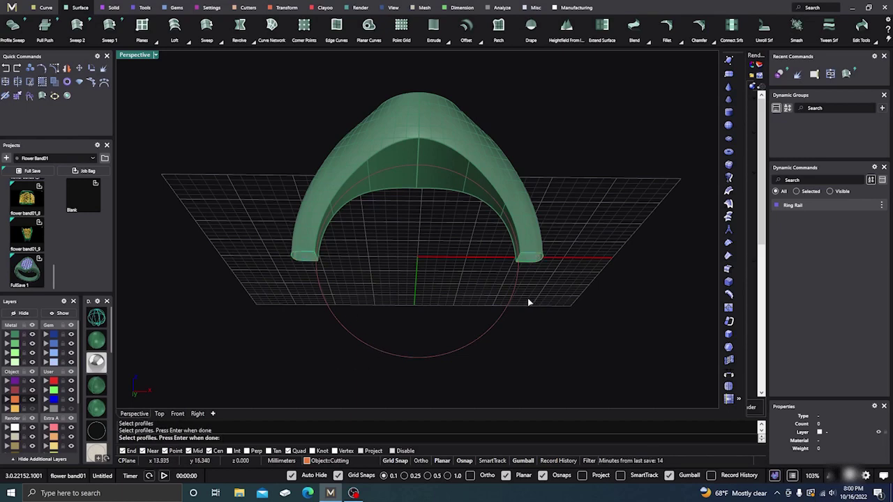
key(Return)
- Turn off Mirror Cap and both start and end domes, then accept the sweep
right_drag(463, 315, 574, 305)
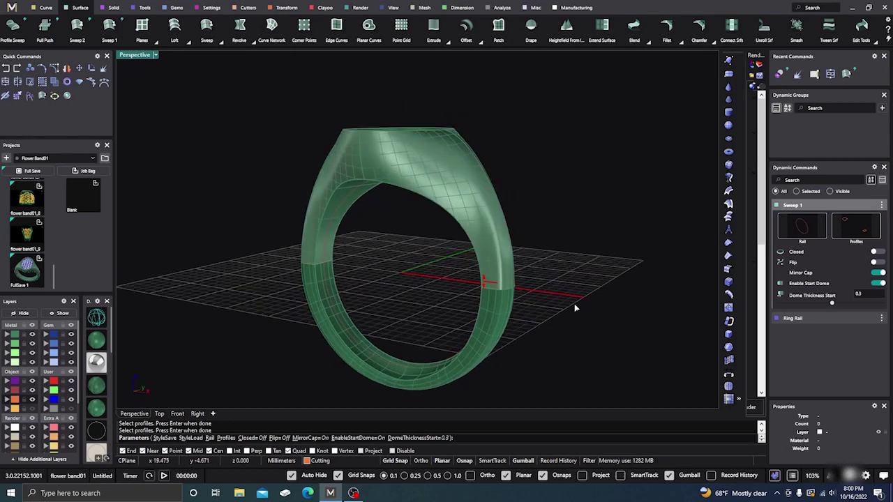
click(877, 273)
click(878, 283)
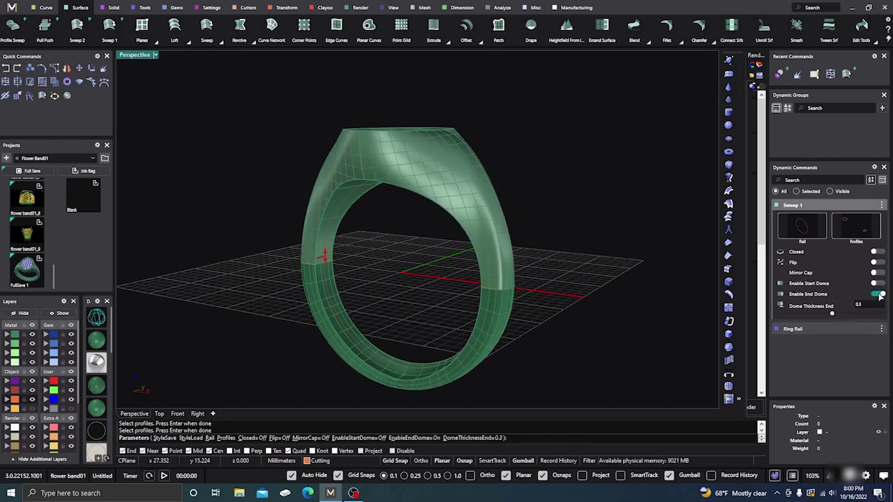
click(879, 295)
right_drag(578, 256, 567, 293)
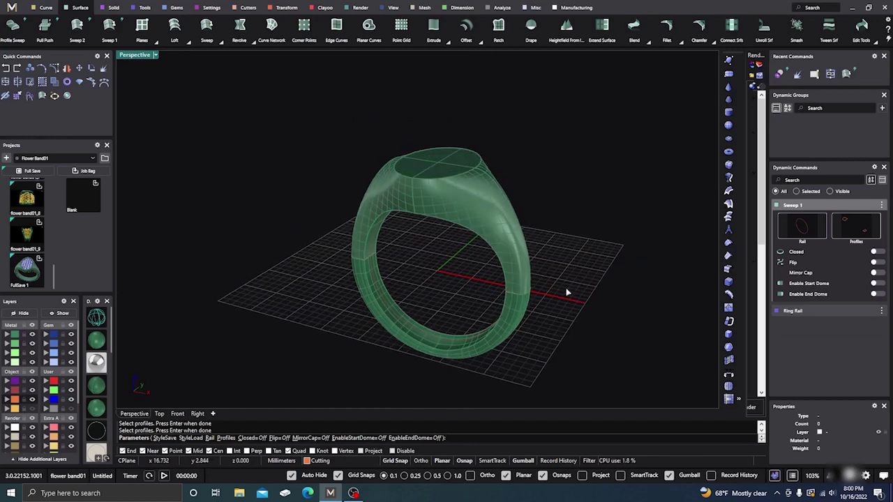
key(Return)
scroll(366, 264, up, 3)
scroll(256, 243, down, 2)
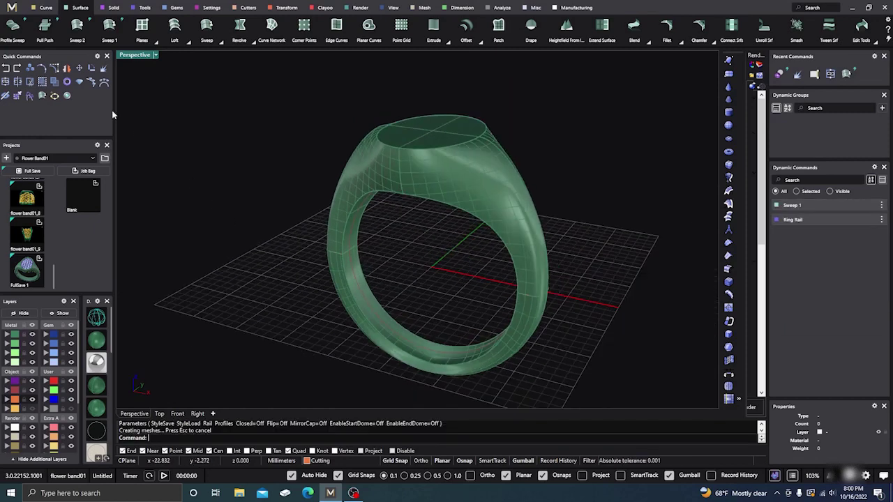
click(43, 9)
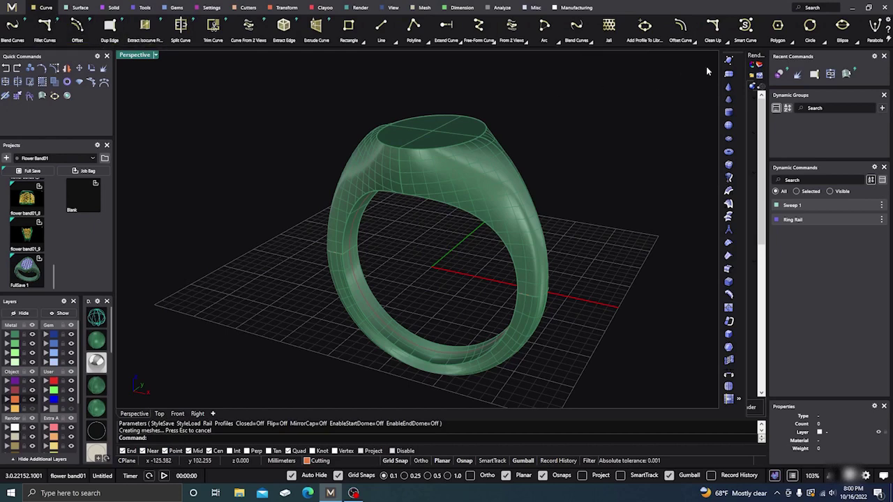
- Move the first shank cross-section curve's seam to its midpoint with CrvSeam
scroll(775, 37, down, 3)
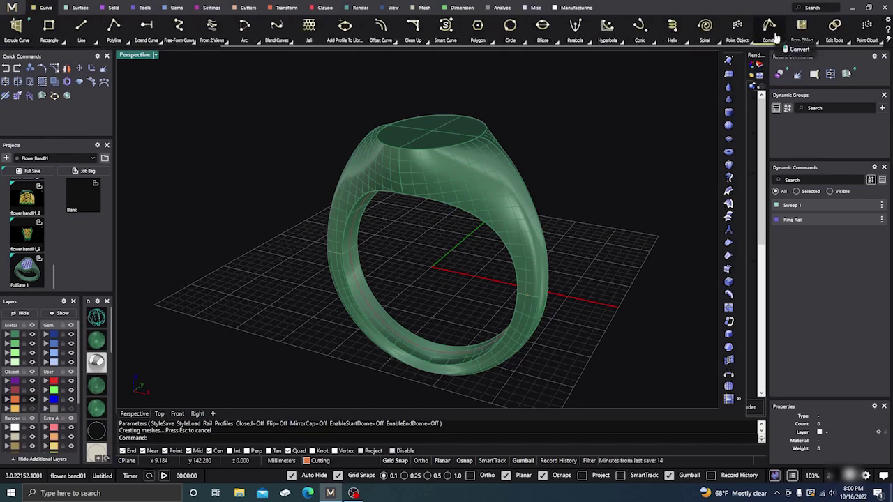
click(850, 43)
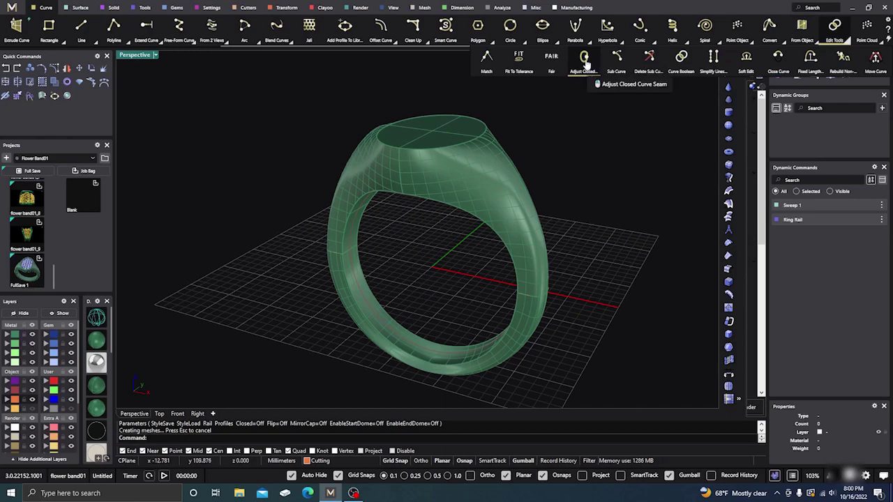
click(584, 60)
right_drag(414, 259, 346, 255)
scroll(345, 256, up, 5)
click(332, 247)
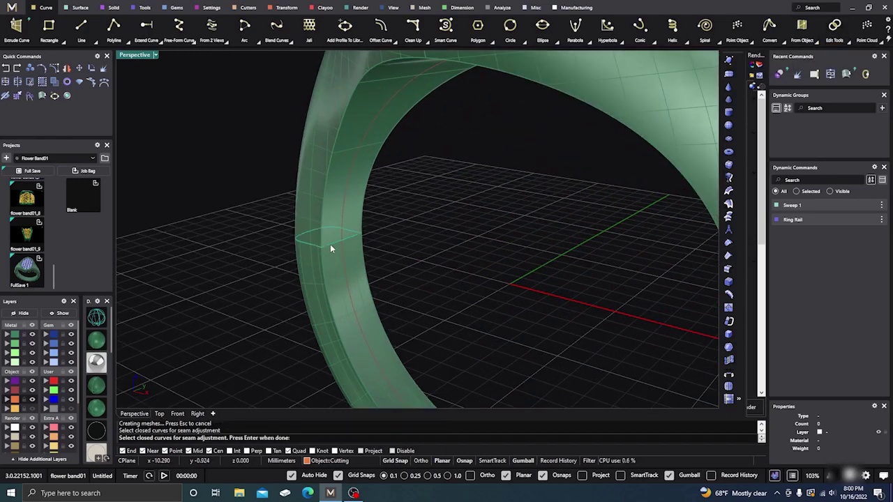
key(Return)
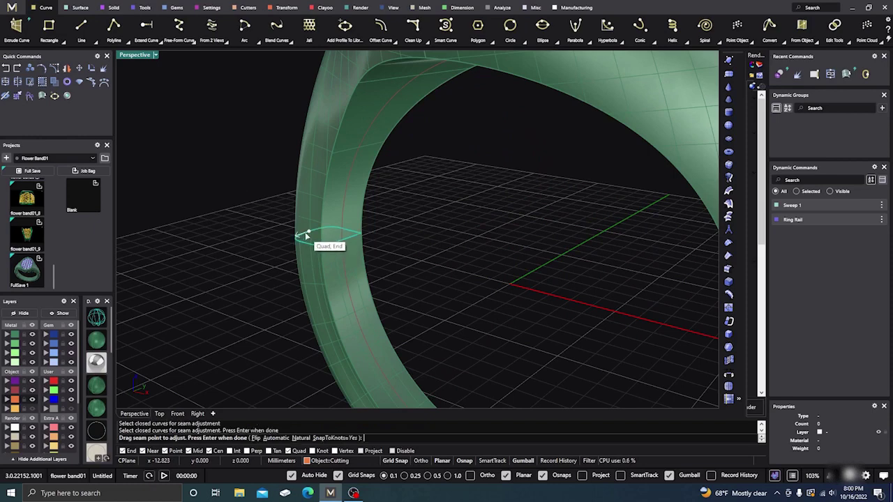
drag(306, 235, 342, 242)
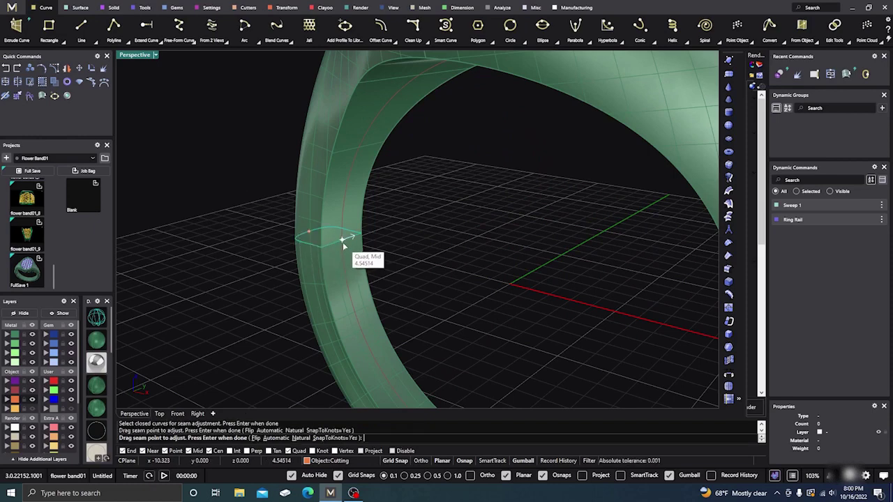
key(Return)
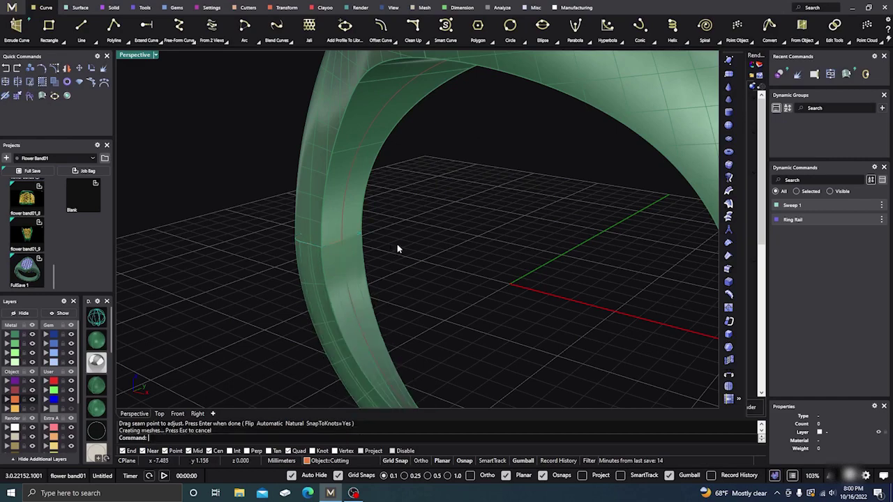
- Move the other shank cross-section curve's seam to its midpoint as well
scroll(397, 249, down, 5)
right_drag(365, 293, 386, 329)
scroll(499, 283, up, 5)
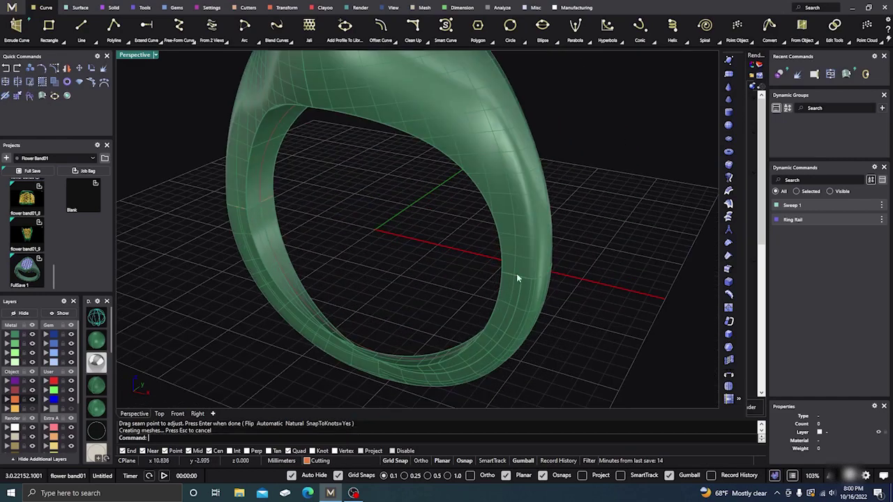
key(Return)
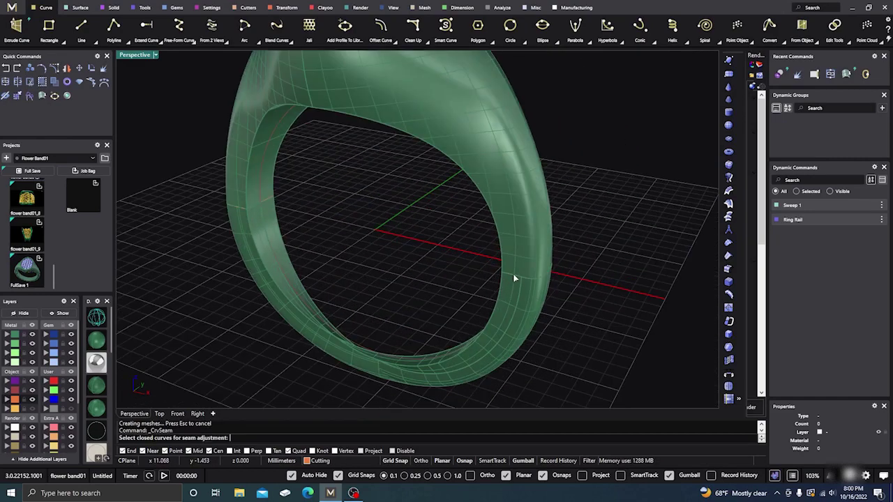
click(512, 274)
key(Return)
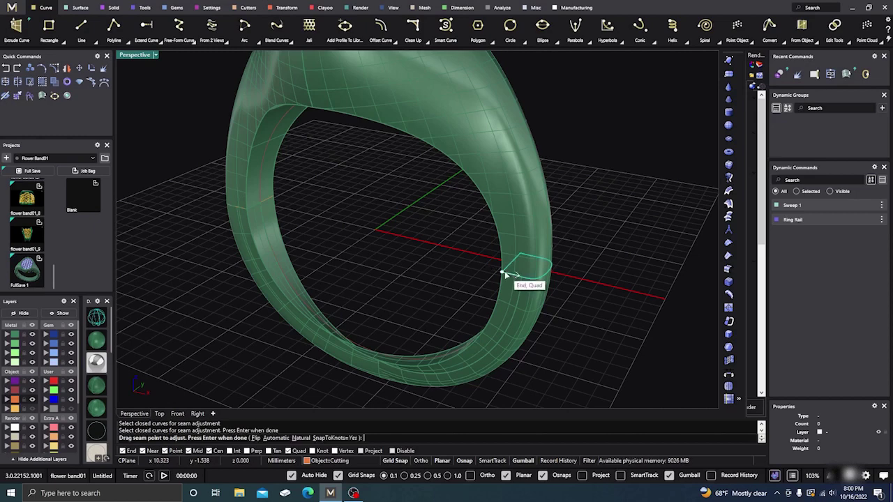
click(501, 274)
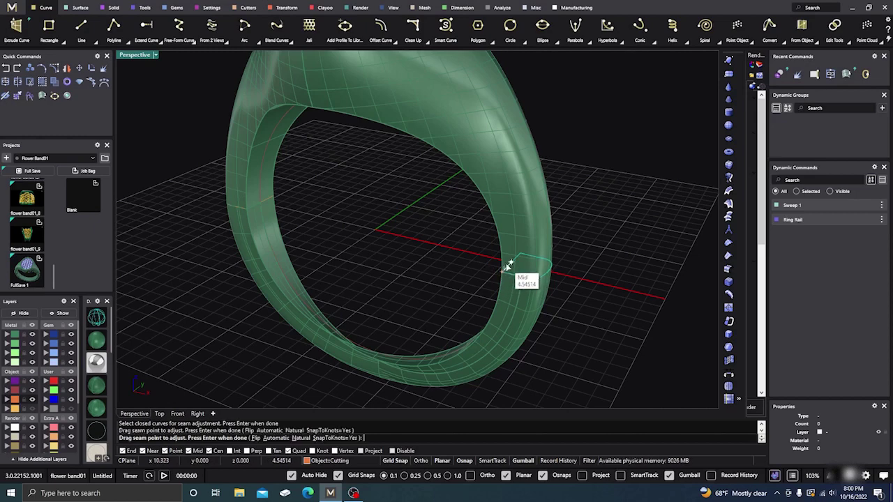
click(507, 267)
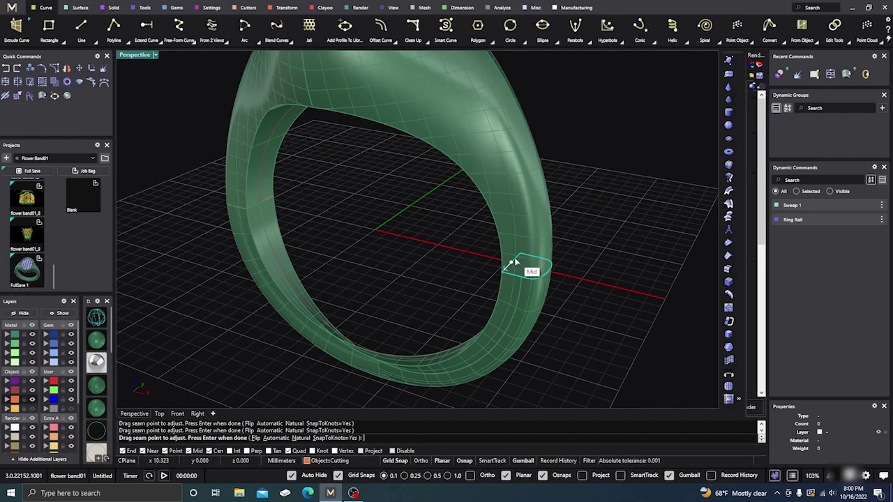
scroll(515, 263, up, 3)
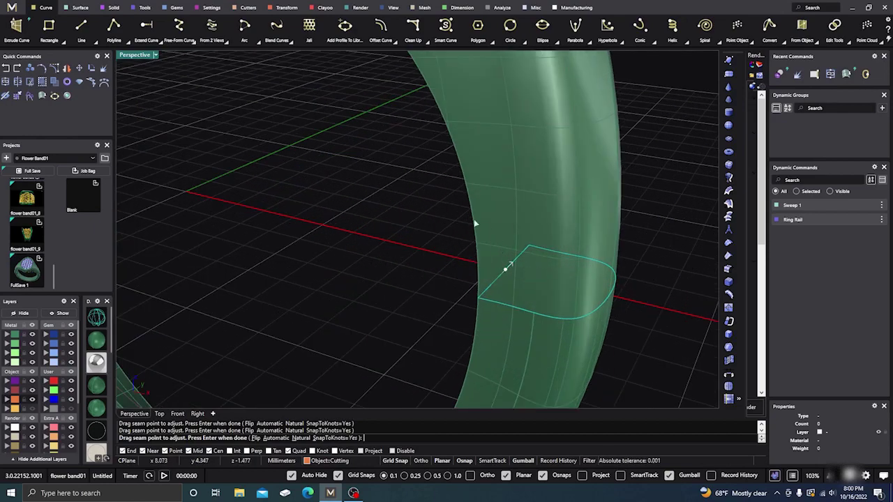
scroll(446, 213, down, 5)
key(Return)
- Select all eight ring surfaces and join them into one closed polysurface
scroll(390, 219, down, 5)
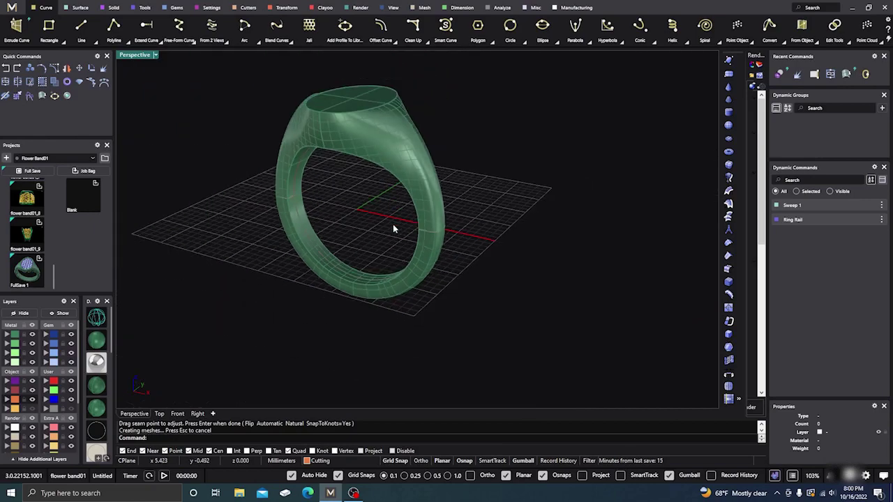
right_drag(392, 224, 335, 253)
click(283, 274)
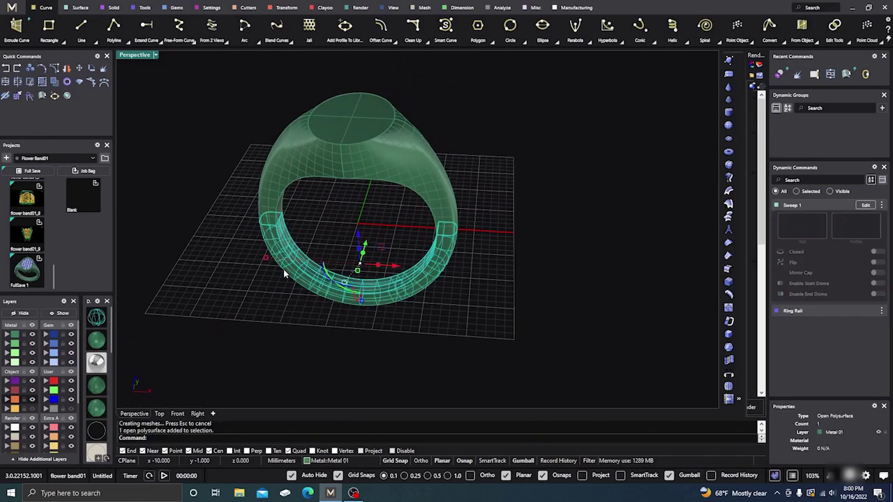
shift+click(282, 183)
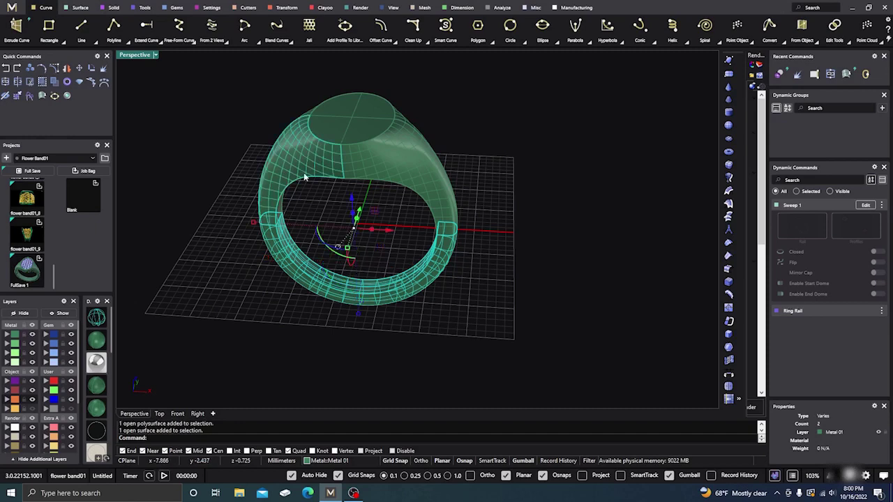
shift+click(367, 157)
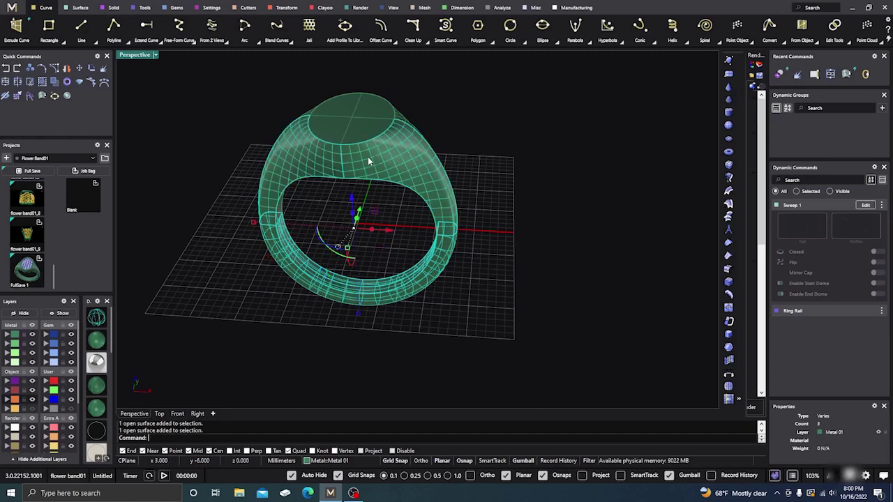
click(19, 337)
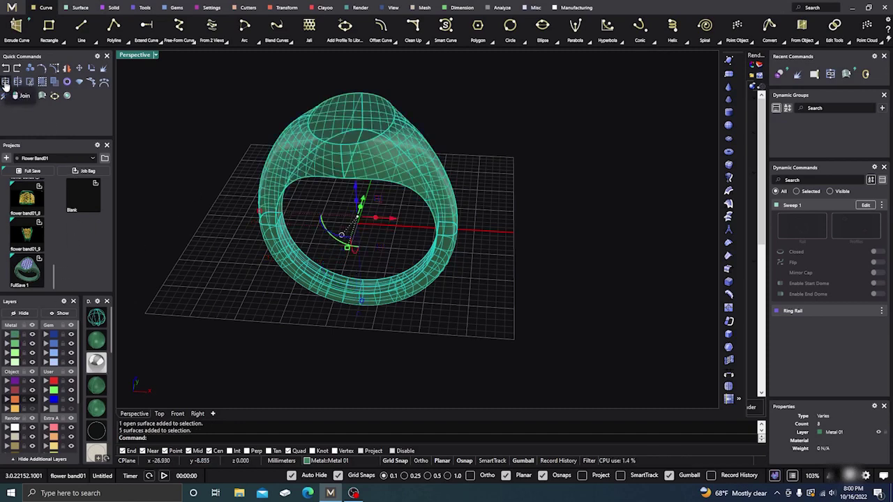
click(5, 82)
- Reselect the ring to confirm it is a single solid, then orbit to a side-on view
click(528, 197)
click(429, 179)
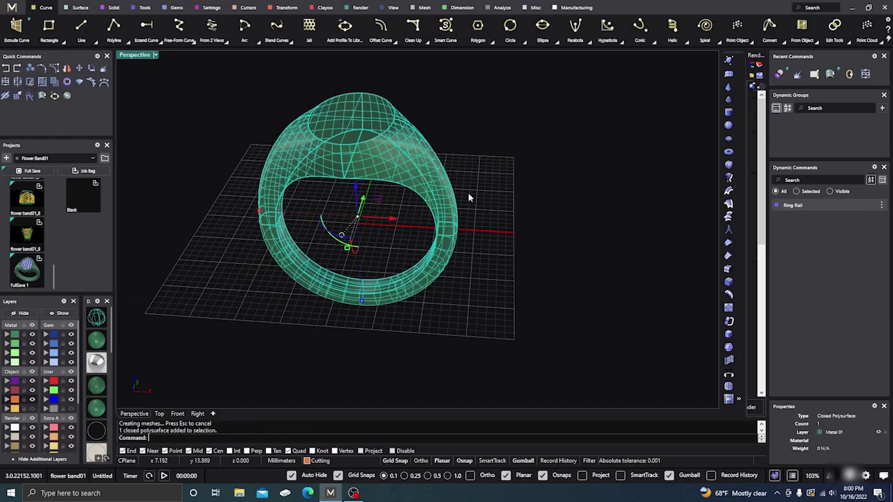
click(623, 275)
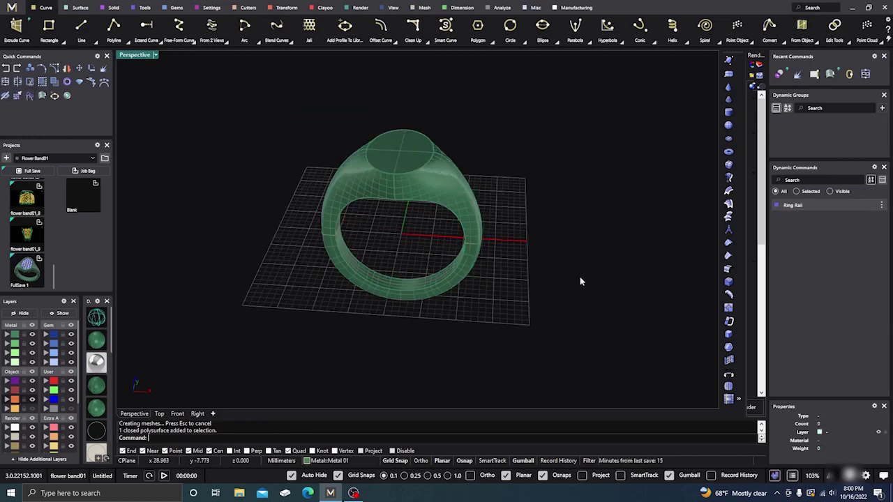
mouse_move(624, 275)
right_down()
mouse_move(566, 313)
mouse_move(438, 272)
mouse_move(460, 275)
mouse_move(454, 293)
mouse_move(499, 294)
mouse_move(516, 279)
mouse_move(569, 281)
mouse_move(588, 257)
mouse_move(580, 255)
right_up()
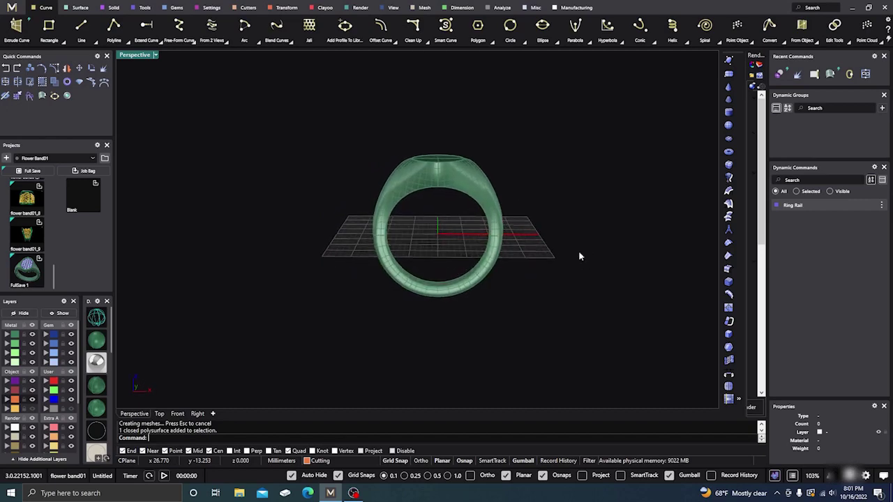
scroll(465, 154, up, 5)
scroll(472, 173, down, 6)
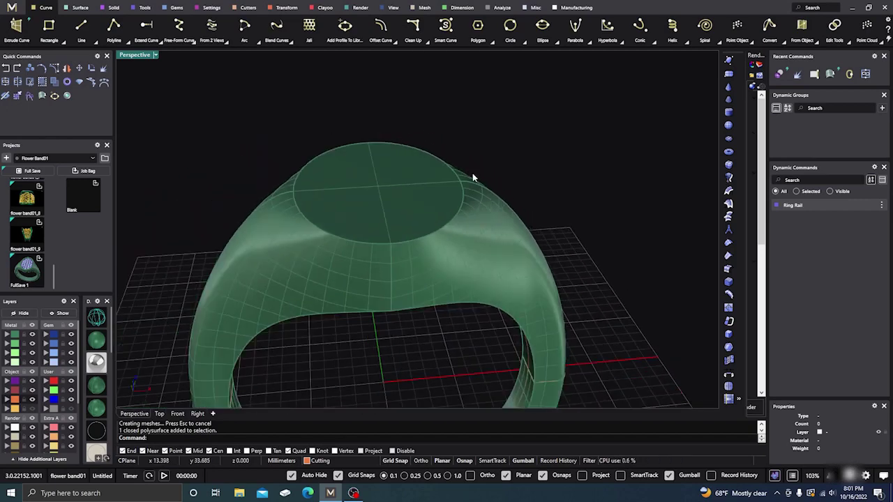
- Show the dome, move it to layer User 03 and hide that layer, then hide the ring's layer
click(71, 409)
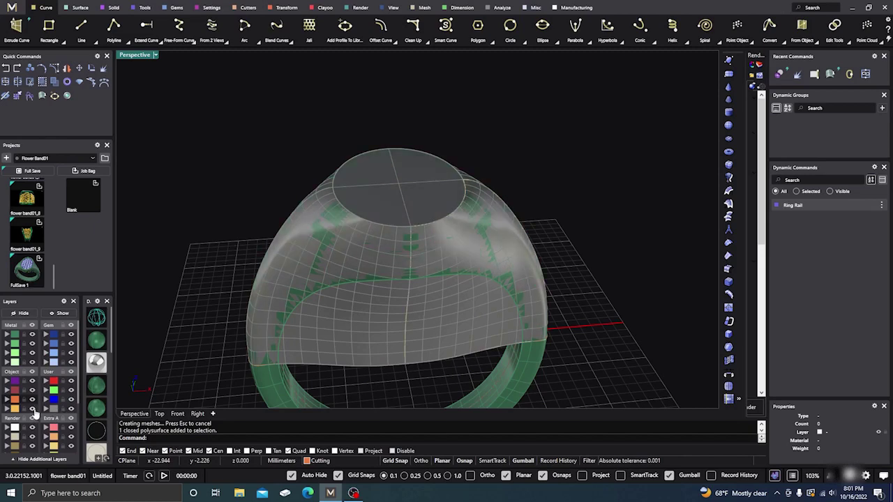
click(361, 339)
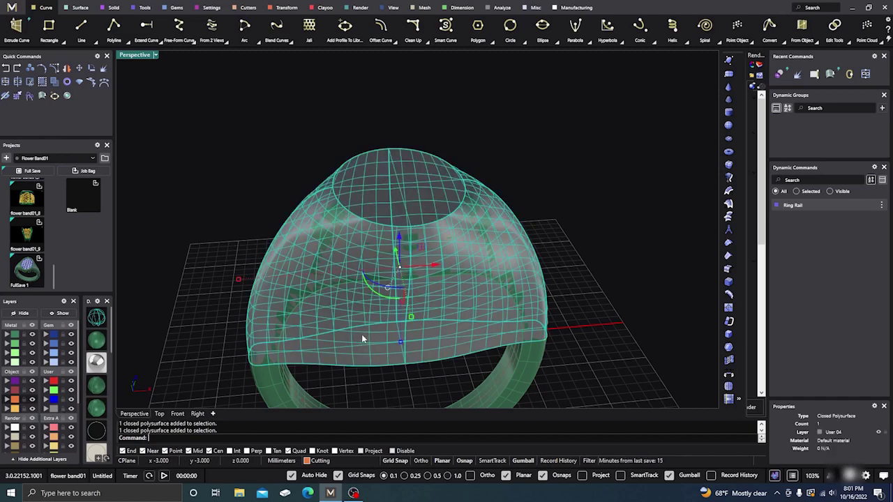
click(49, 399)
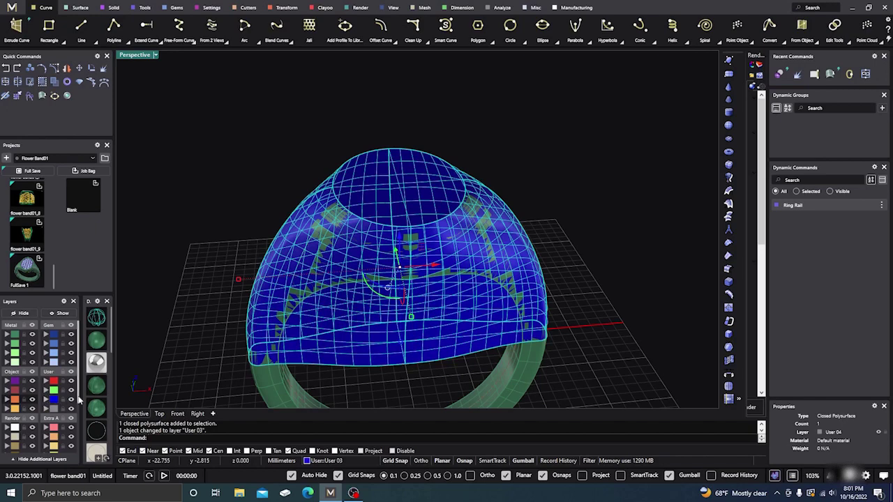
click(71, 399)
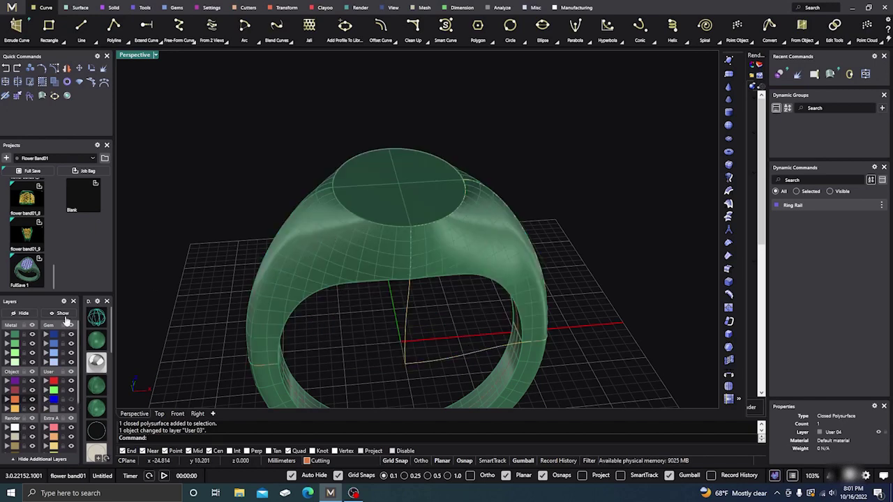
click(32, 334)
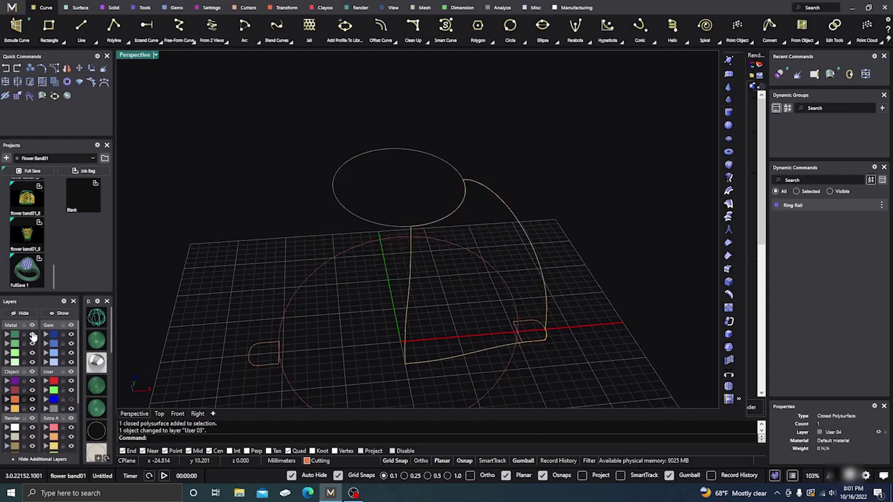
- Join the two top ellipse pieces into one closed curve and turn the ring layer back on
click(383, 221)
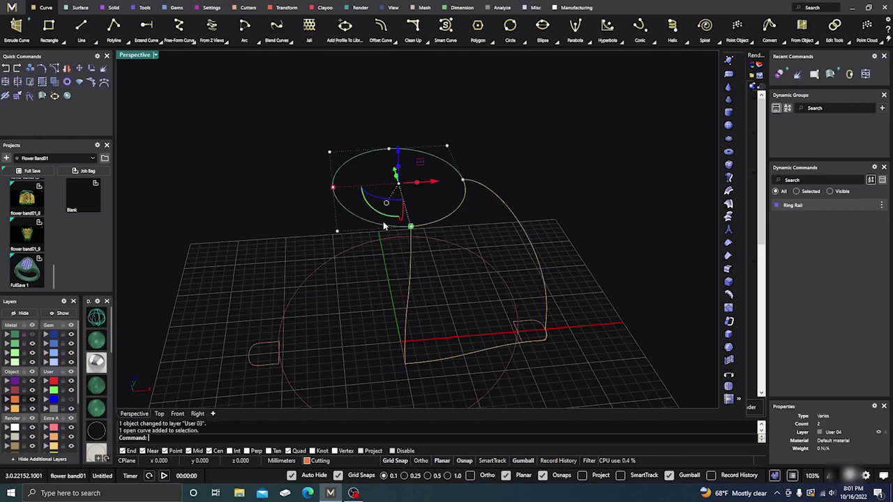
shift+click(446, 216)
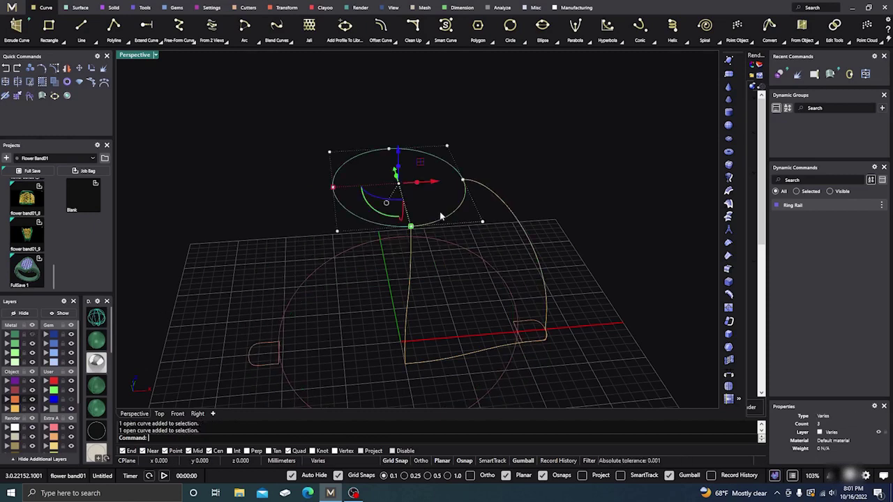
click(17, 96)
click(192, 280)
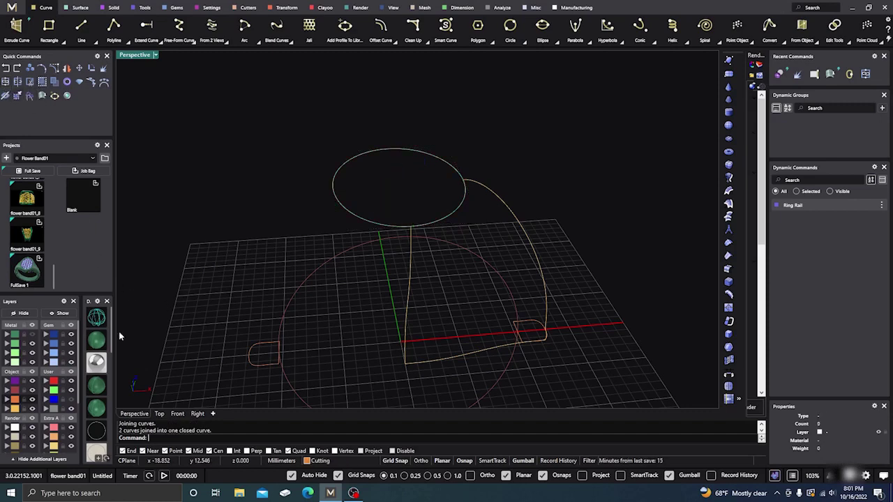
click(32, 335)
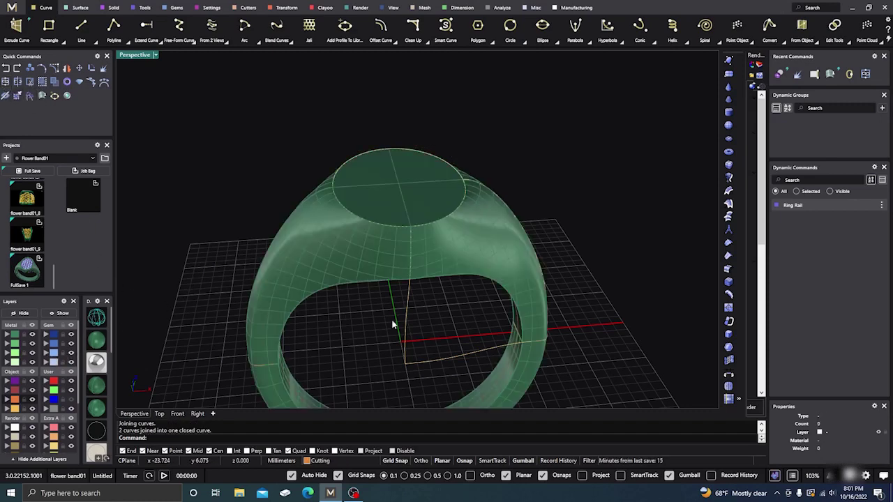
mouse_move(391, 322)
right_down()
mouse_move(383, 341)
mouse_move(393, 315)
right_up()
right_drag(426, 275, 432, 232)
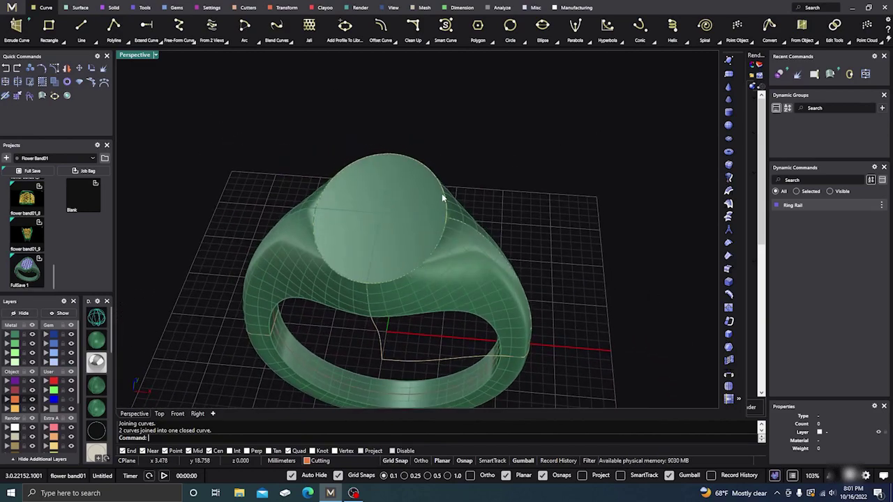
click(446, 201)
click(469, 222)
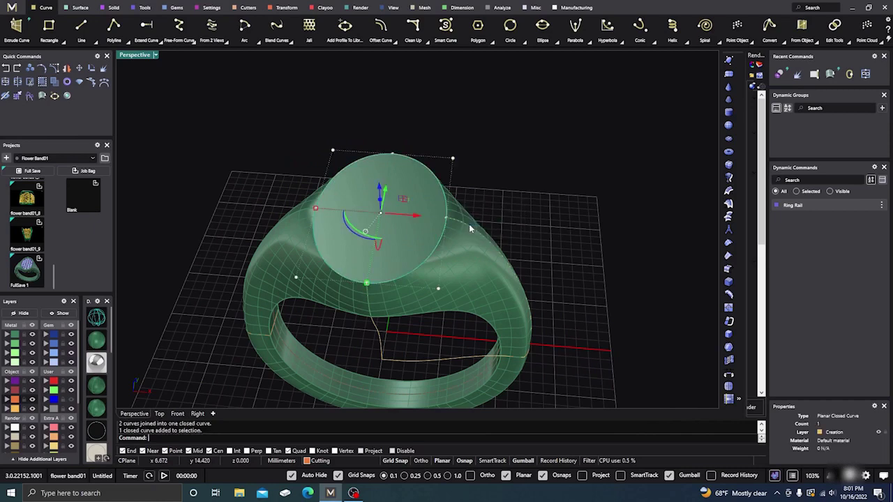
right_drag(454, 193, 489, 211)
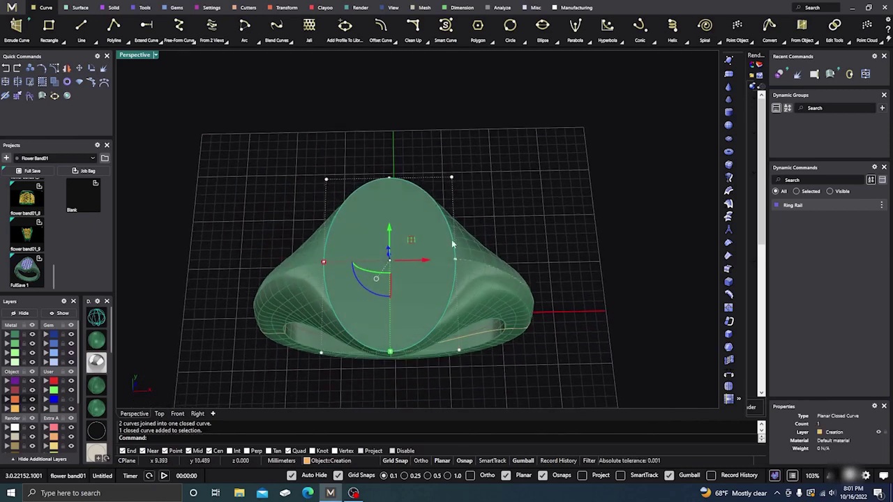
scroll(451, 239, up, 5)
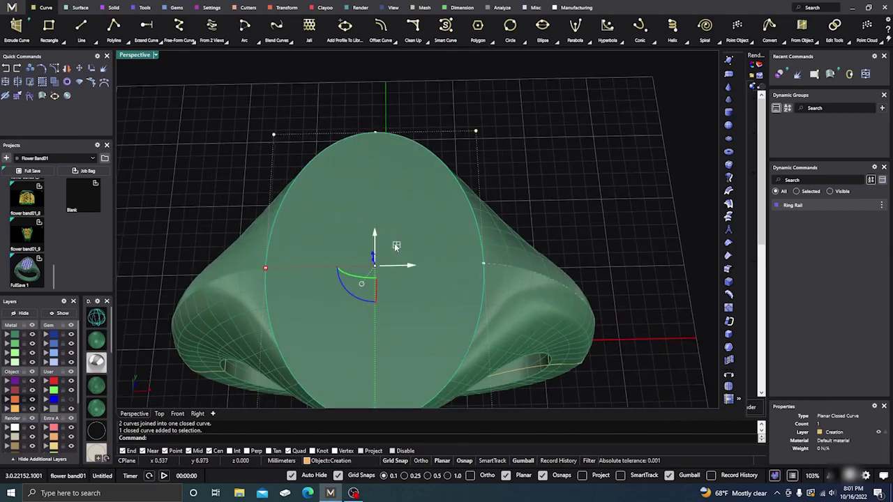
key(Escape)
drag(394, 247, 387, 255)
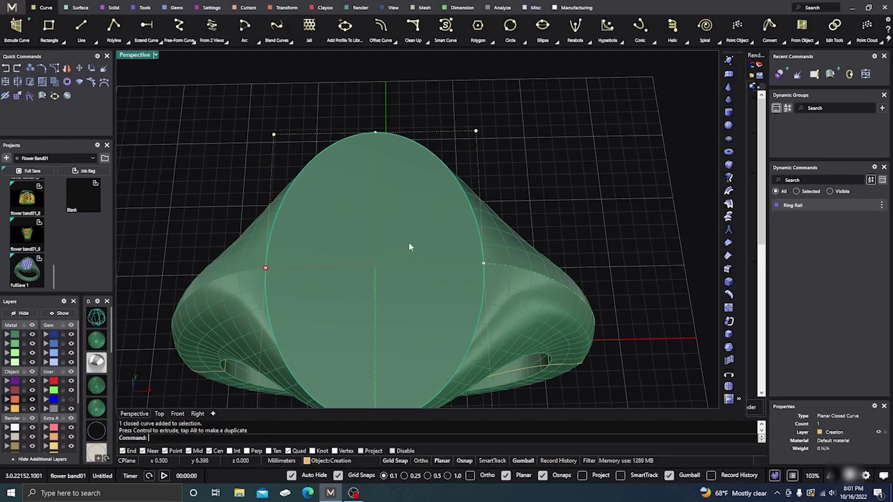
key(Escape)
right_drag(532, 205, 511, 163)
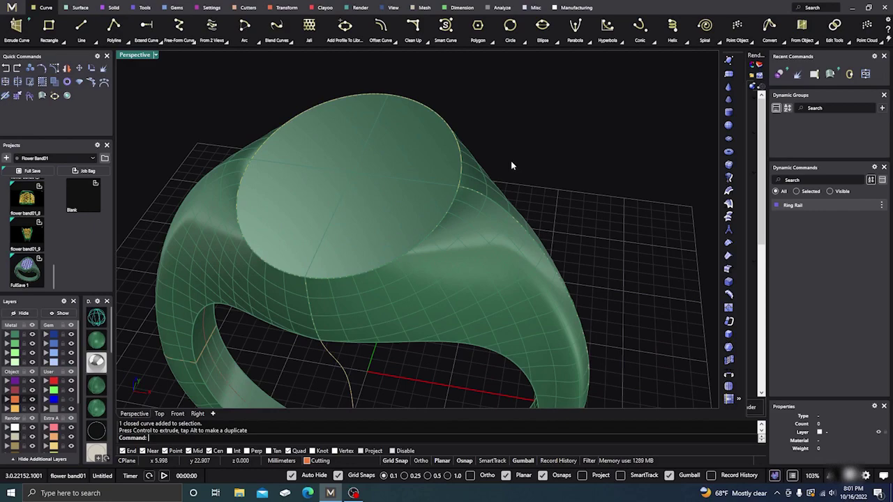
click(460, 180)
click(488, 205)
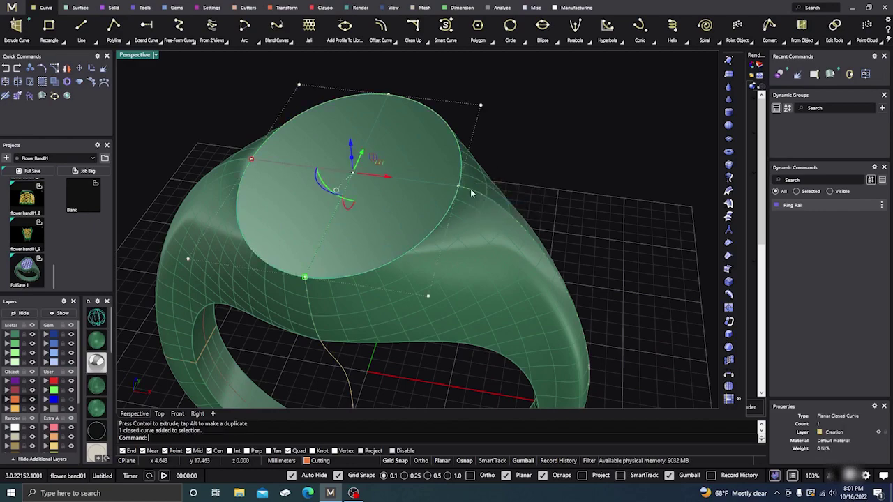
right_drag(471, 194, 532, 194)
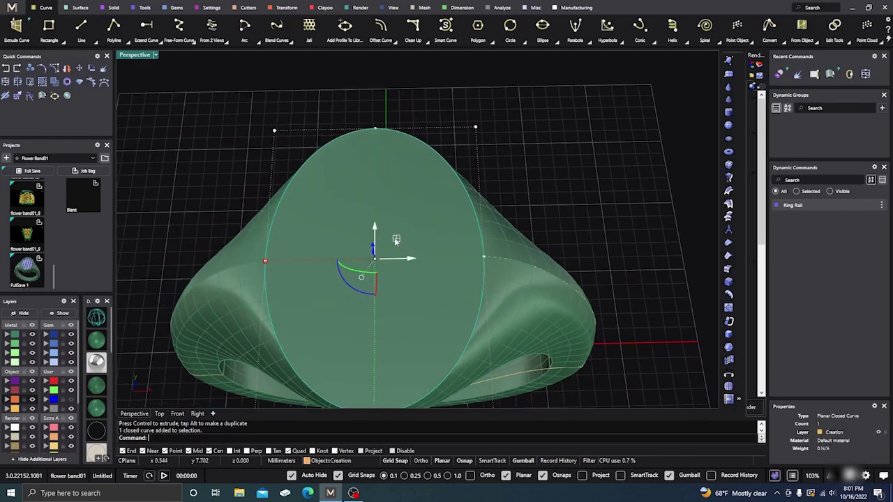
click(395, 241)
click(536, 172)
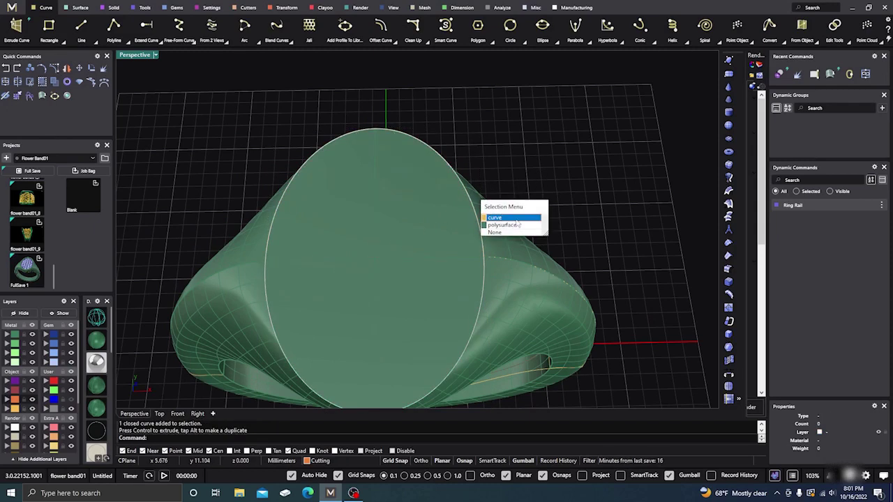
click(516, 214)
mouse_move(527, 215)
right_down()
mouse_move(537, 189)
mouse_move(526, 227)
right_up()
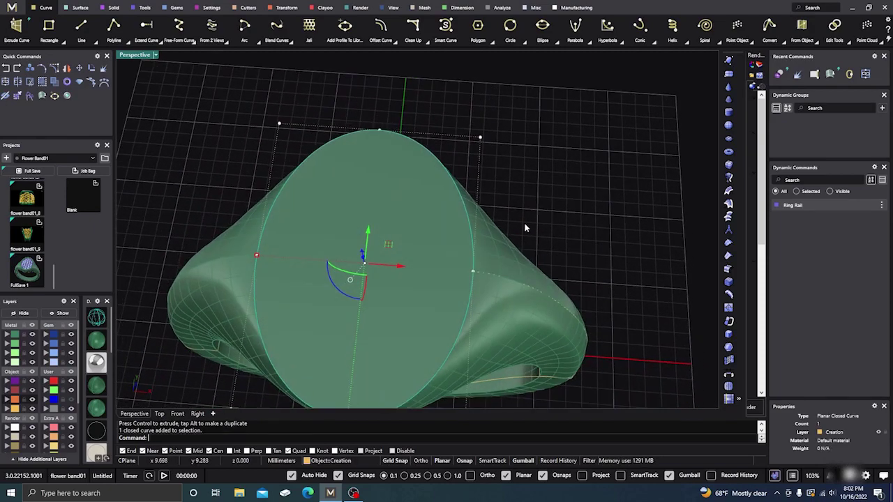
click(390, 244)
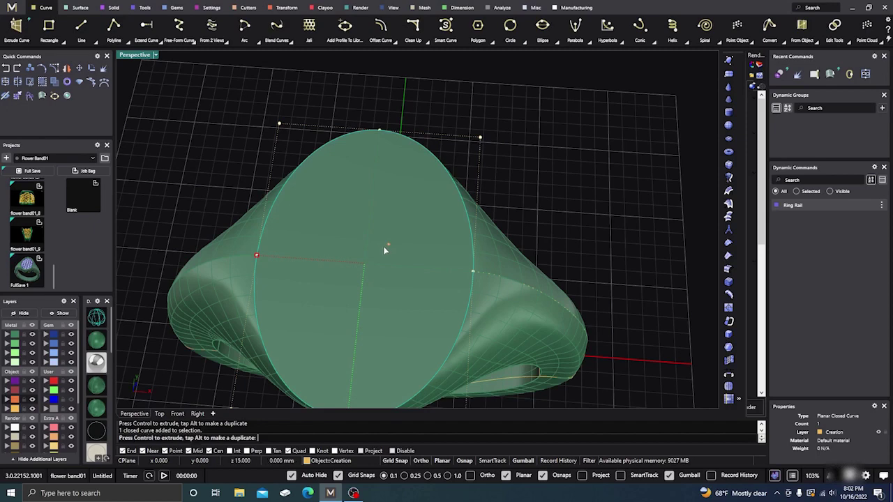
right_drag(535, 208, 472, 200)
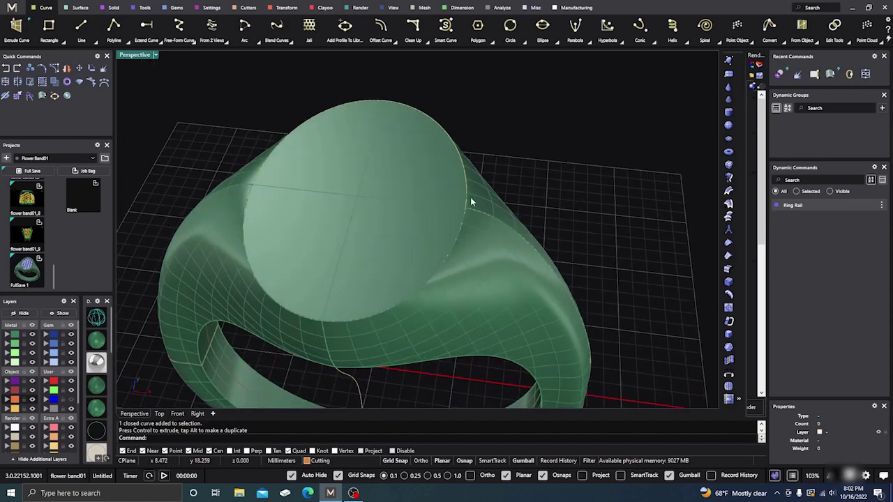
click(466, 200)
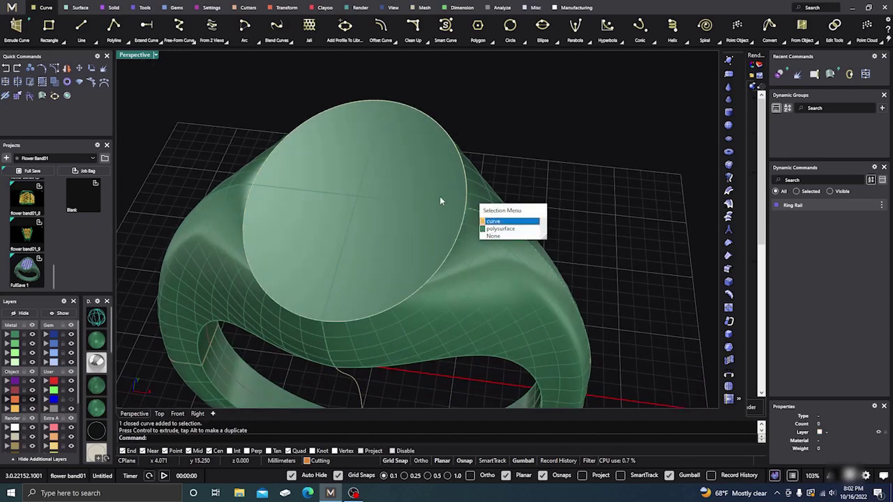
click(493, 222)
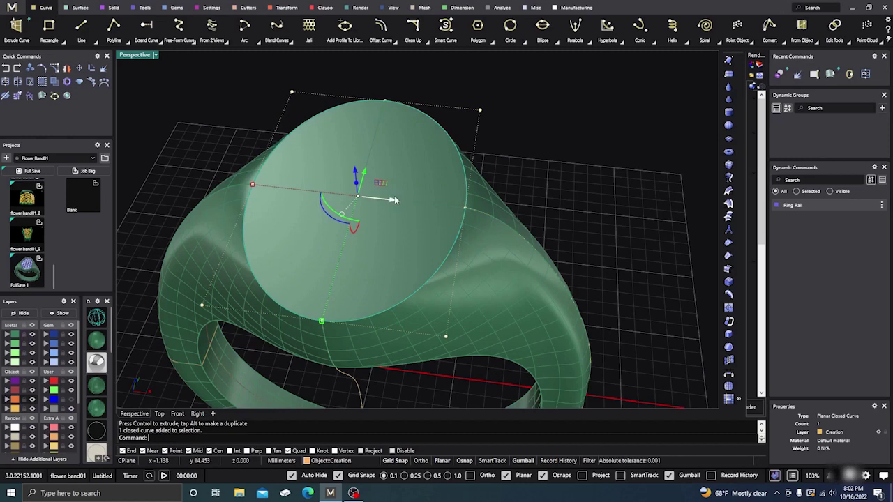
scroll(384, 183, up, 5)
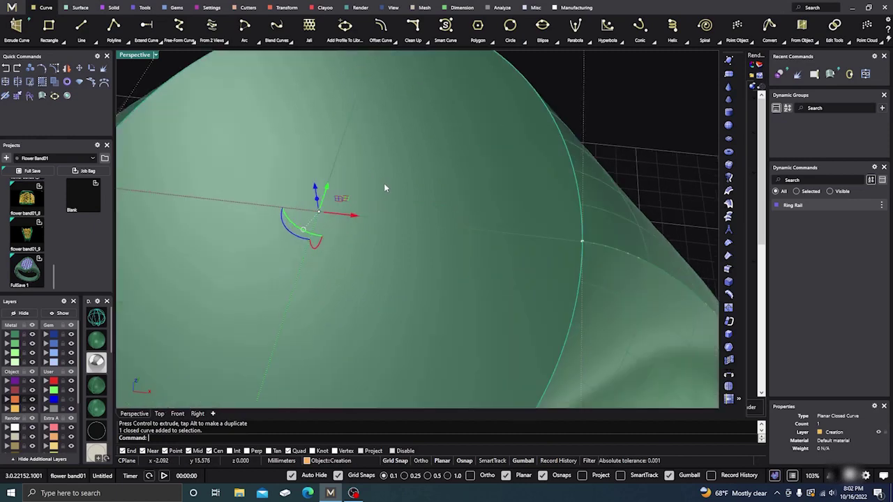
right_drag(385, 185, 438, 186)
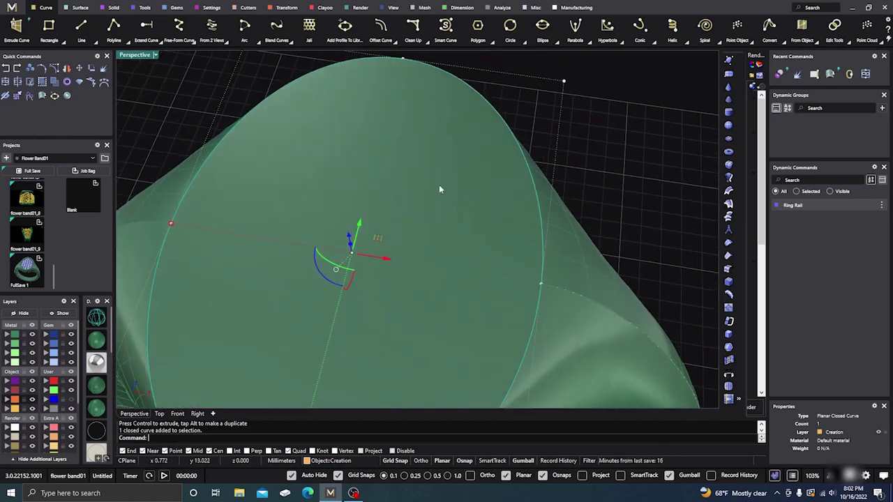
scroll(385, 234, up, 3)
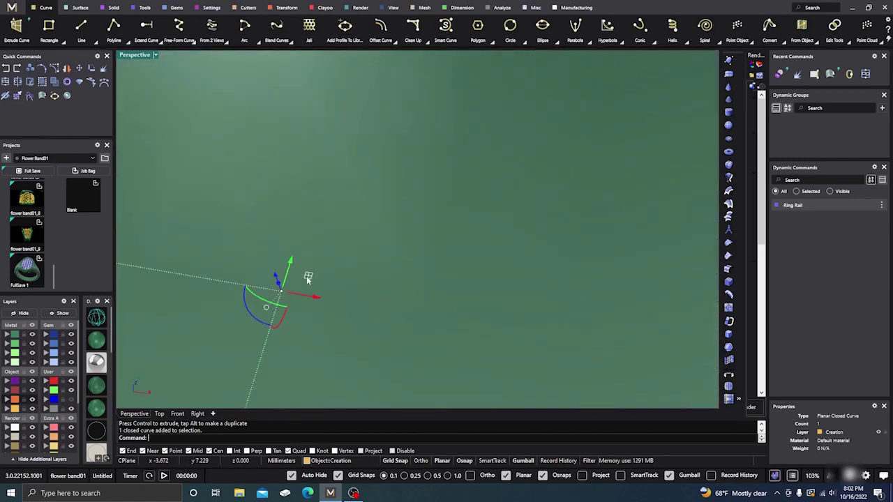
scroll(307, 276, down, 3)
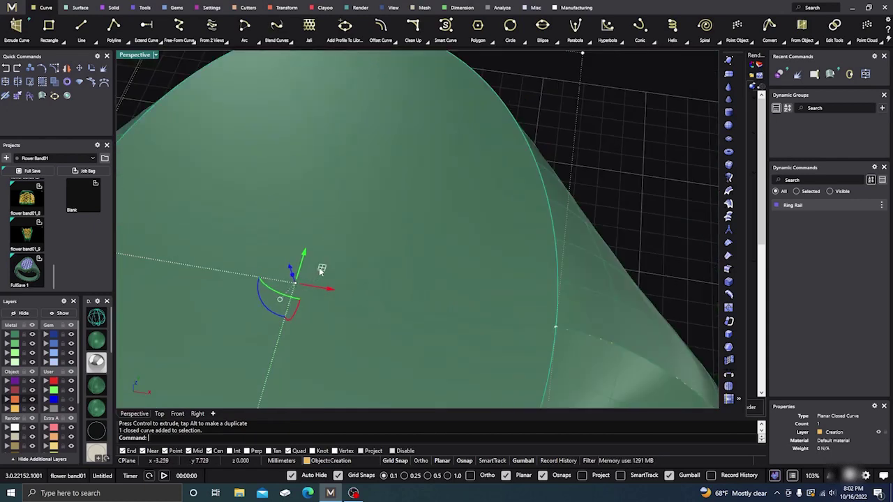
drag(319, 269, 311, 275)
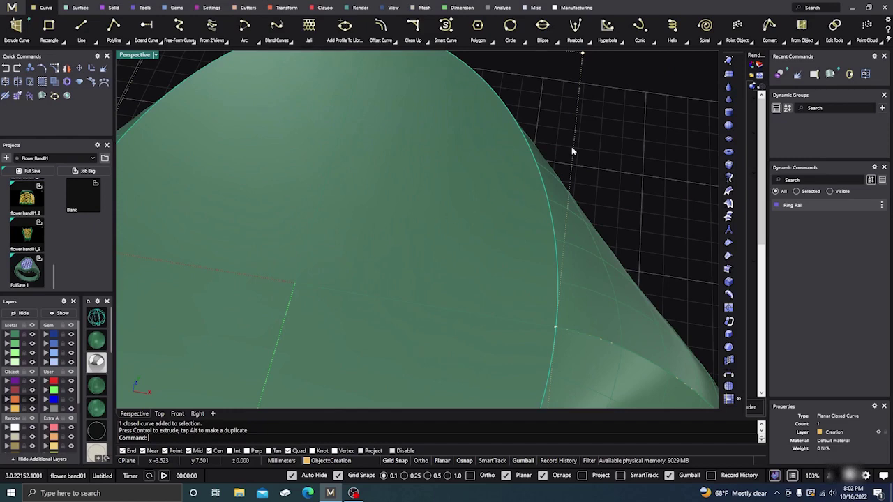
scroll(579, 160, down, 5)
key(Escape)
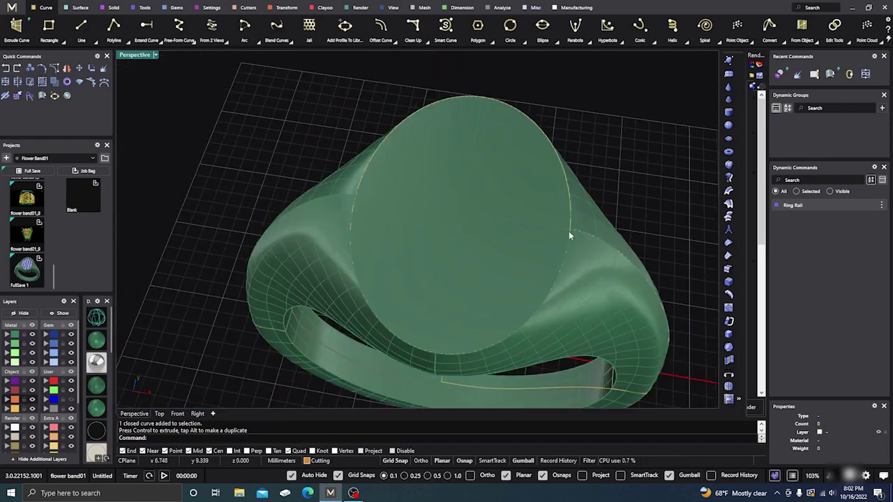
- With Grid Snap and Osnap off, scale the top circle down and raise its bottom grip into an inset oval
click(569, 233)
click(593, 253)
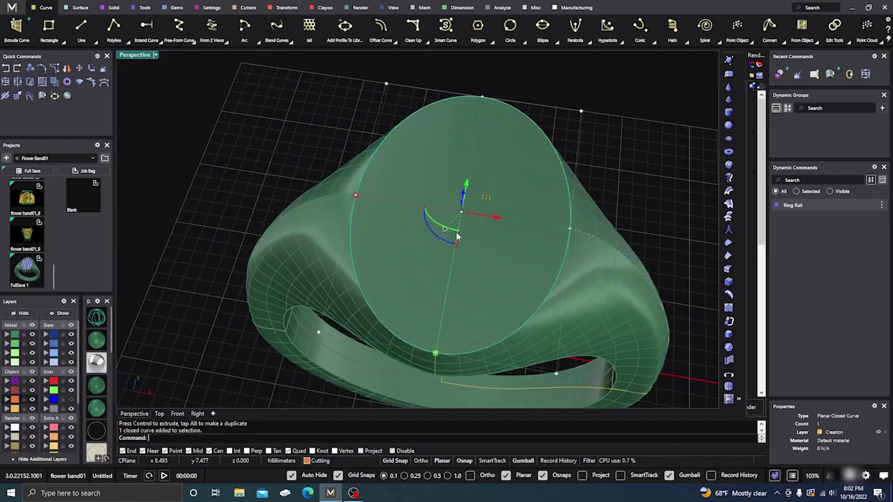
drag(355, 197, 363, 200)
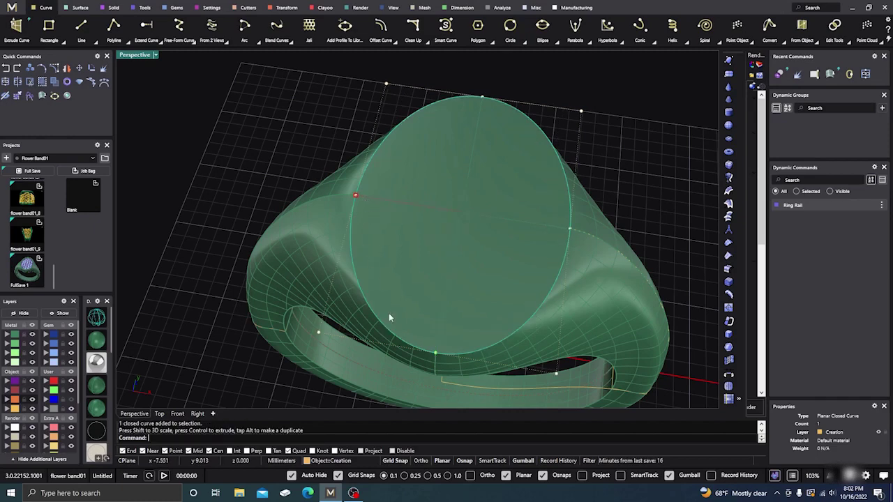
click(341, 476)
click(543, 477)
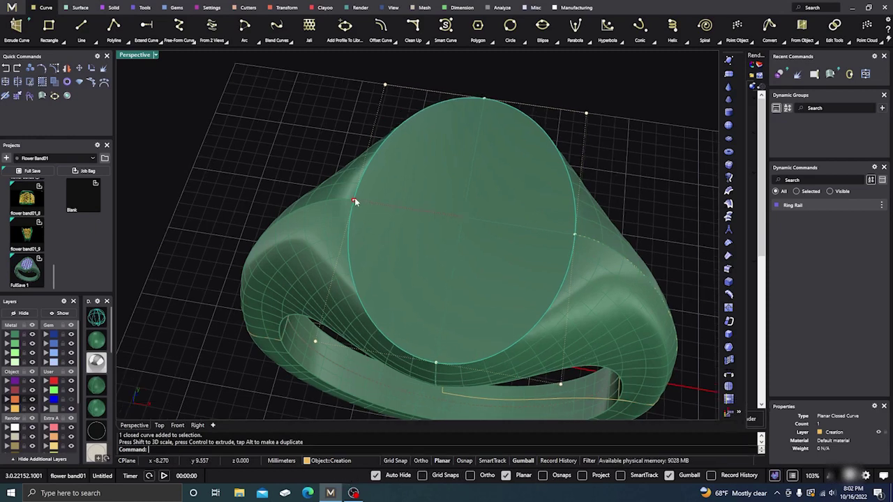
drag(354, 202, 362, 201)
click(436, 364)
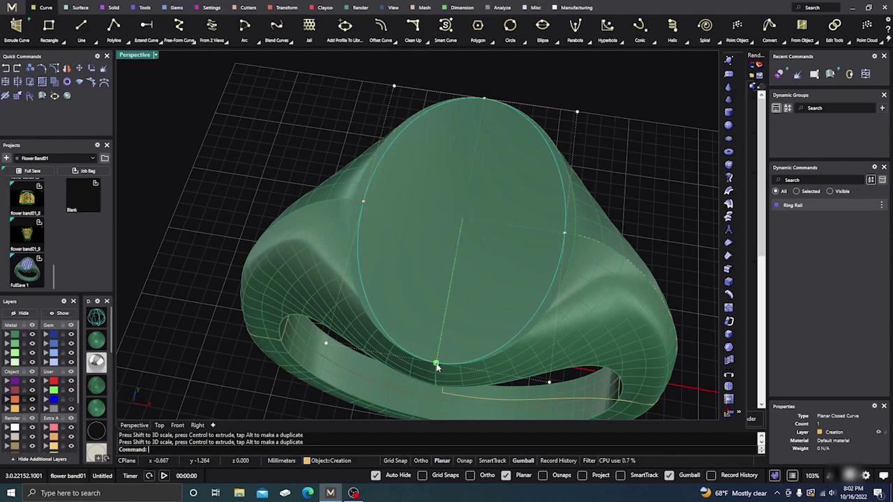
drag(436, 364, 438, 349)
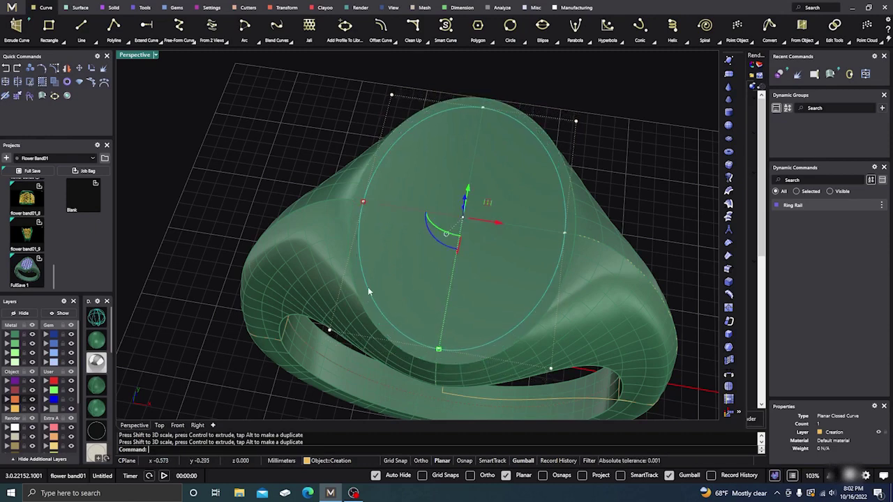
mouse_move(266, 151)
right_down()
mouse_move(268, 132)
mouse_move(289, 109)
mouse_move(266, 118)
mouse_move(257, 163)
right_up()
click(265, 118)
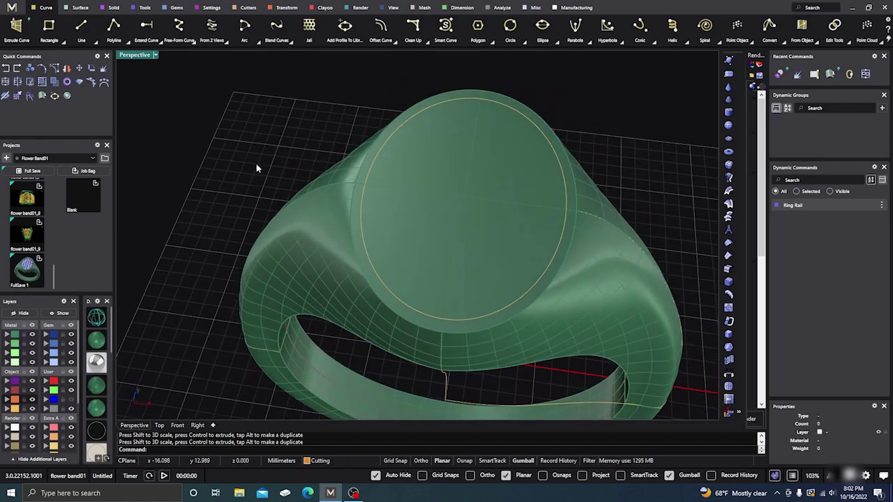
- Pull Push the inset oval to depth -0.5 to recess a seat into the signet top
click(371, 171)
click(394, 190)
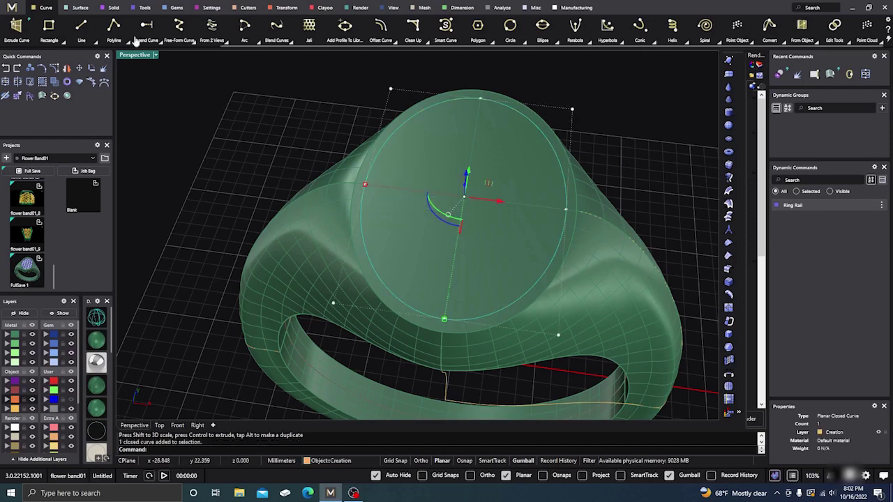
click(79, 9)
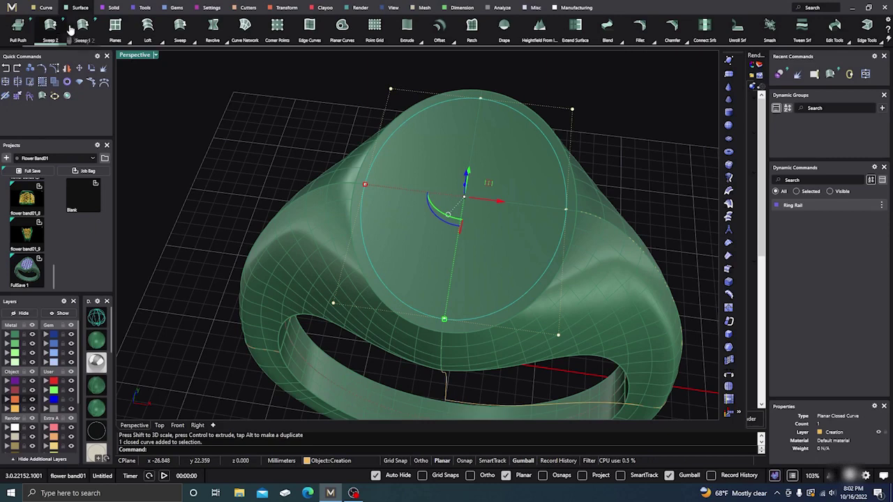
scroll(91, 31, down, 1)
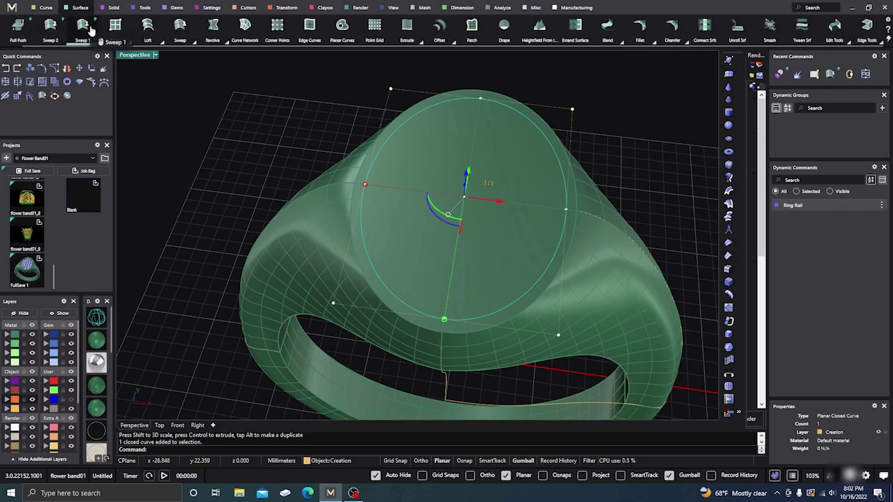
click(20, 28)
right_drag(200, 103, 200, 145)
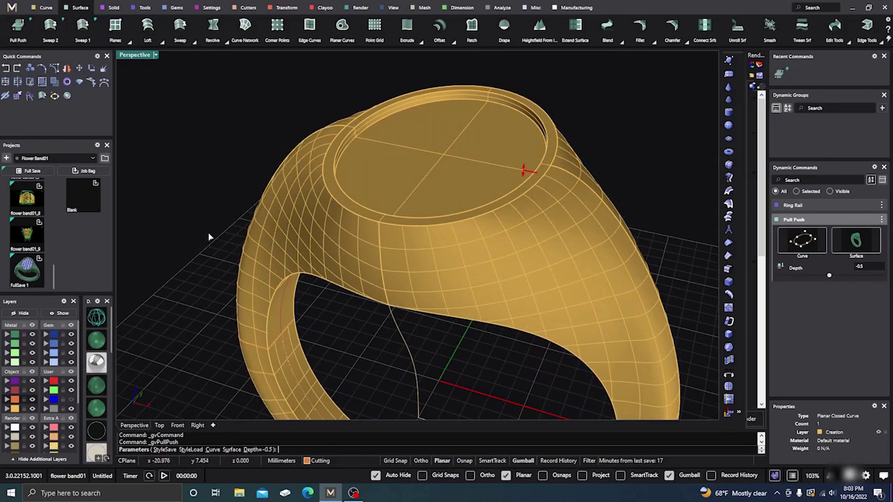
key(Return)
right_drag(208, 232, 268, 209)
click(326, 199)
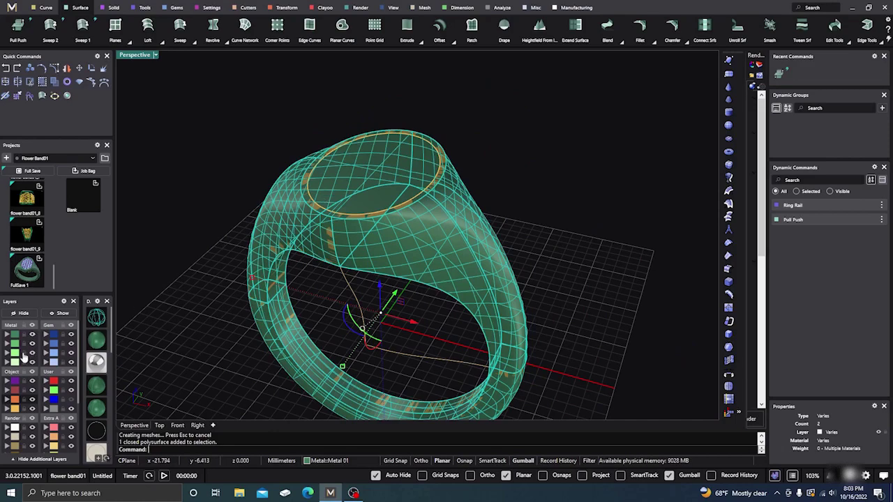
- Reassign the signet ring from Metal 04 to the Metal 01 layer so it displays green instead of gold
click(8, 362)
key(Escape)
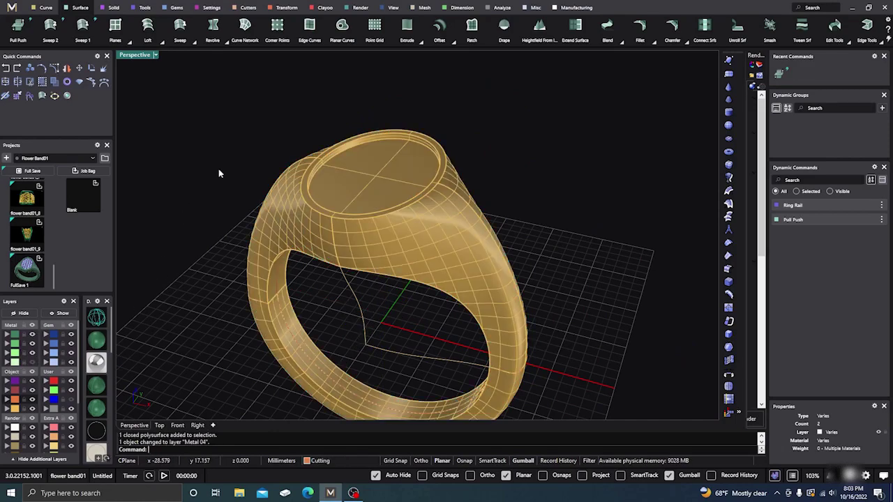
right_drag(219, 173, 244, 202)
click(259, 241)
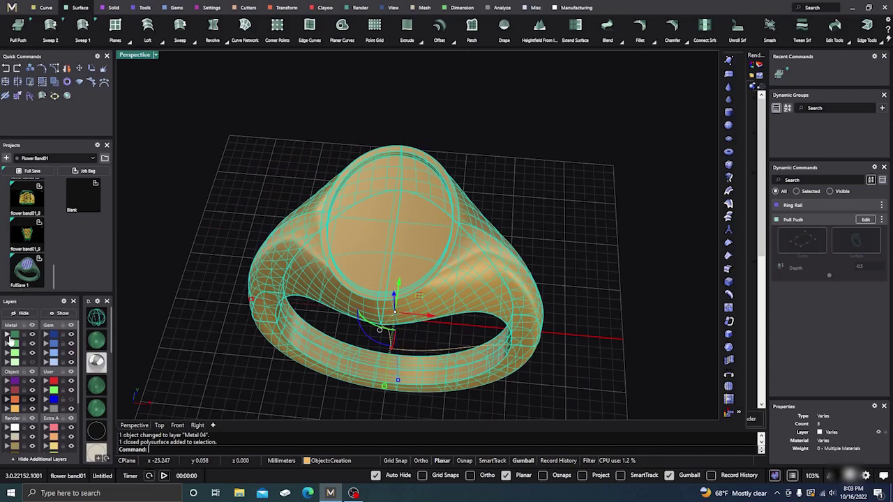
click(8, 335)
key(Escape)
right_drag(343, 226, 373, 229)
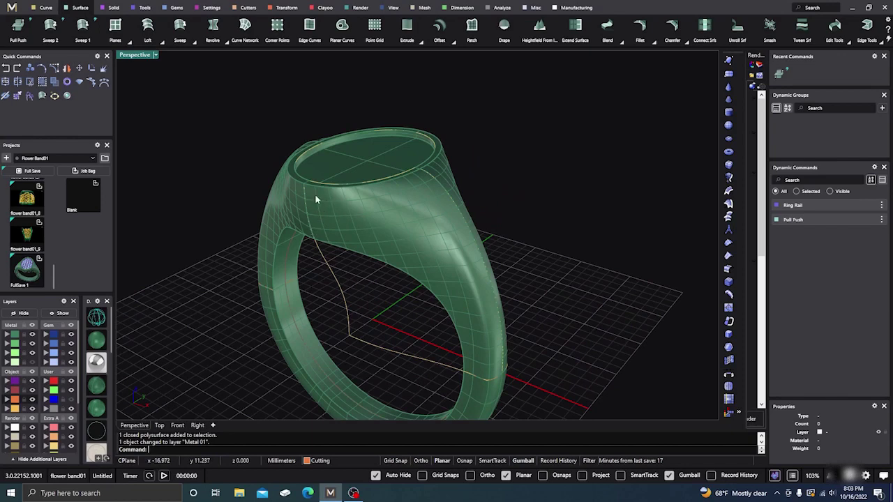
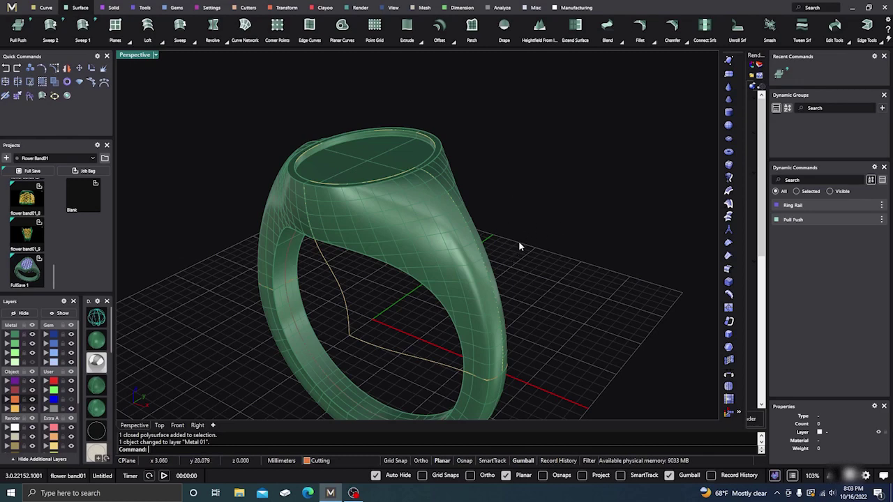
- Orbit the ring and check a shaded top-down view of its oval top
right_drag(518, 240, 529, 263)
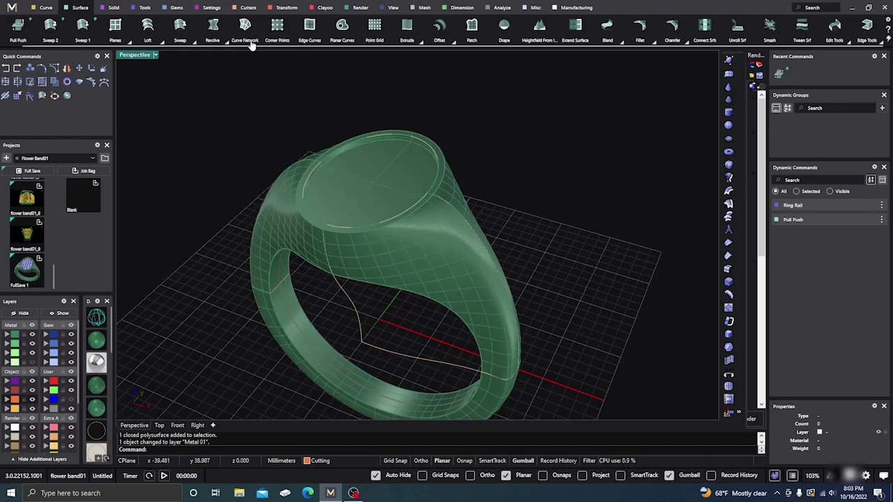
click(44, 9)
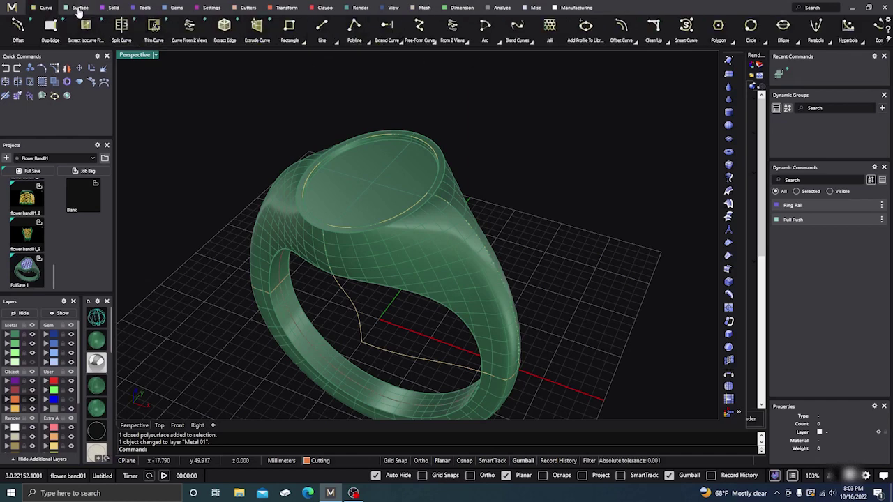
click(287, 8)
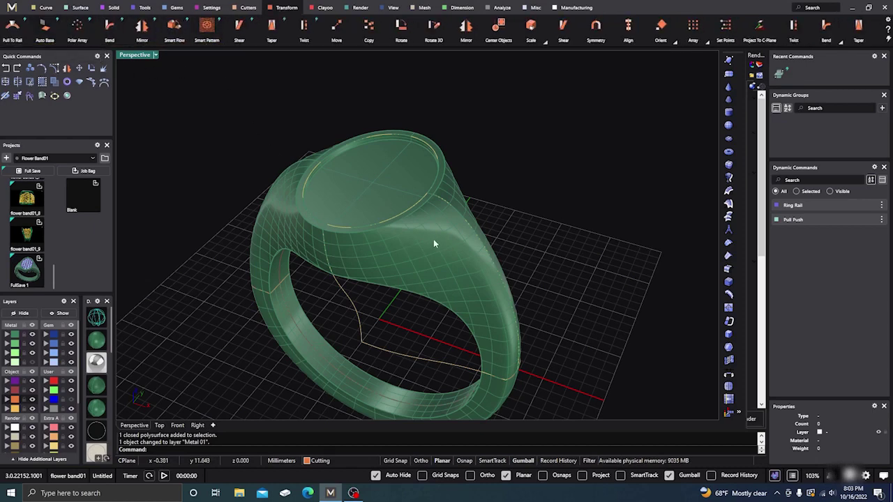
scroll(445, 127, down, 4)
right_drag(491, 158, 513, 192)
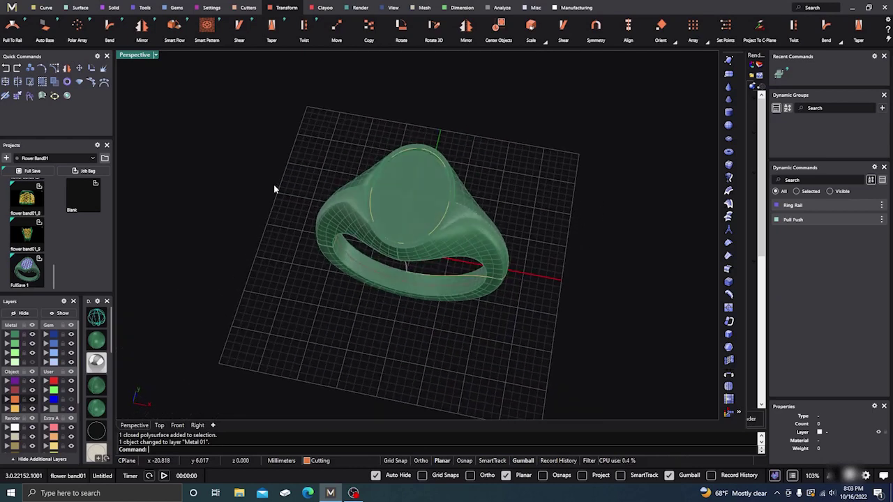
right_drag(273, 185, 254, 246)
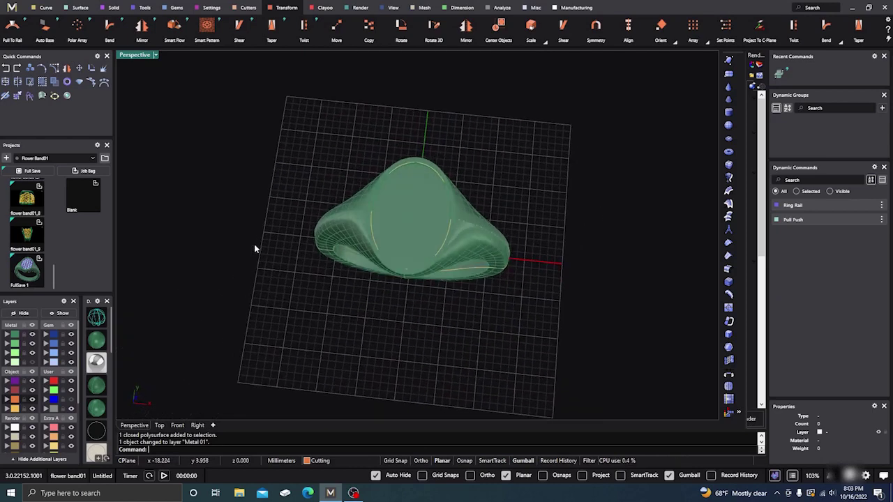
click(162, 426)
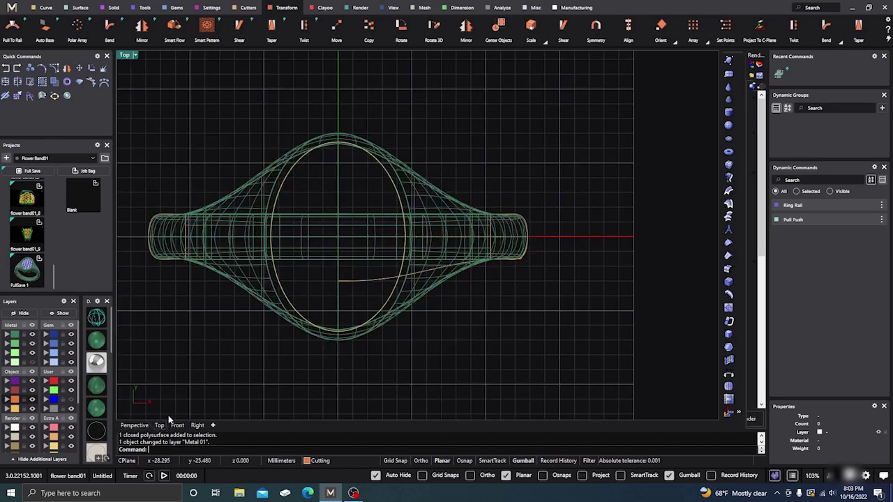
click(96, 344)
click(176, 8)
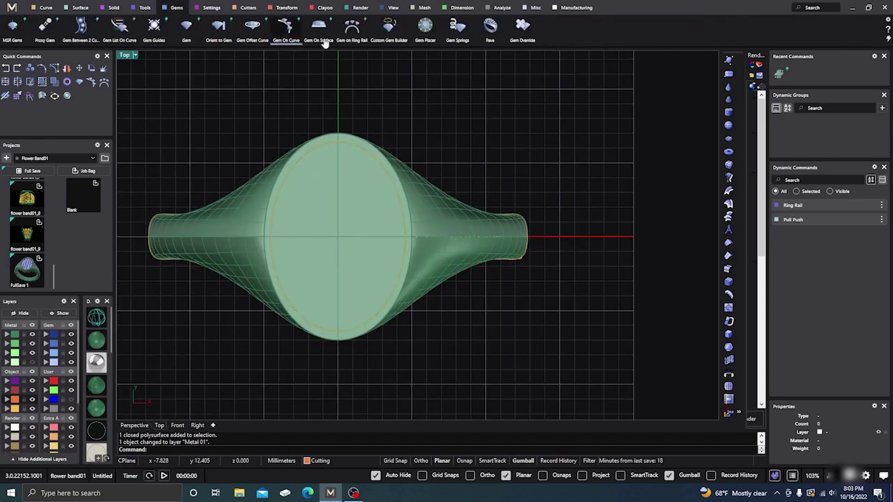
right_drag(479, 135, 493, 136)
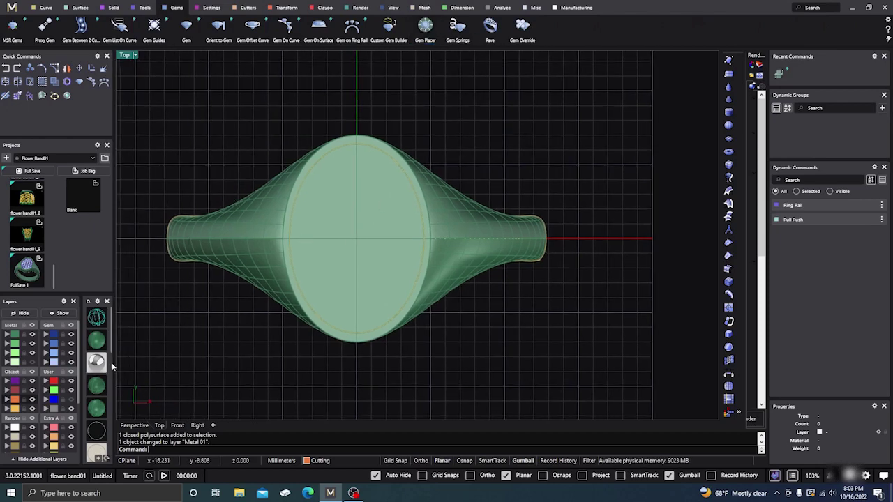
click(135, 425)
right_drag(293, 352, 233, 126)
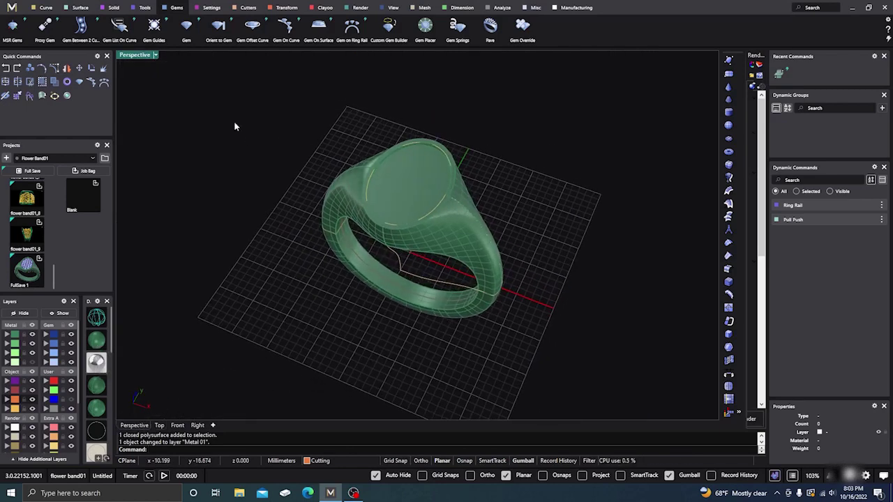
click(45, 8)
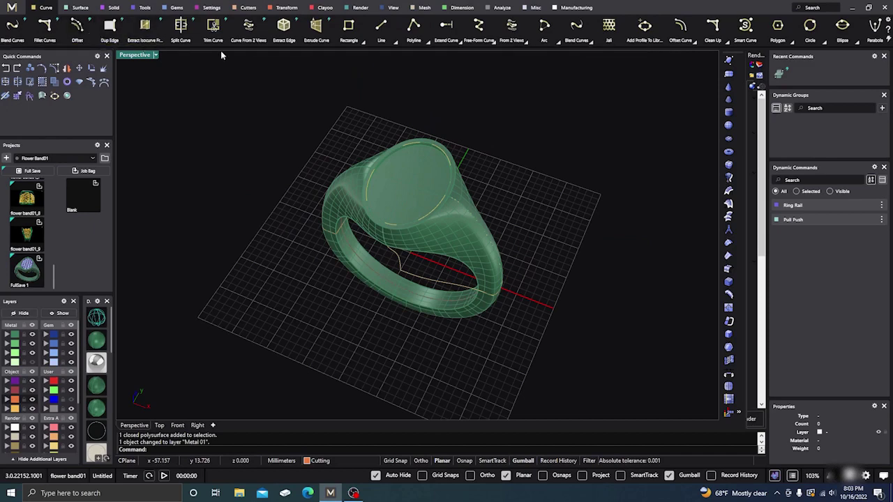
- Duplicate the oval top's rim edge as a separate curve with DupEdge
click(380, 27)
scroll(383, 144, up, 2)
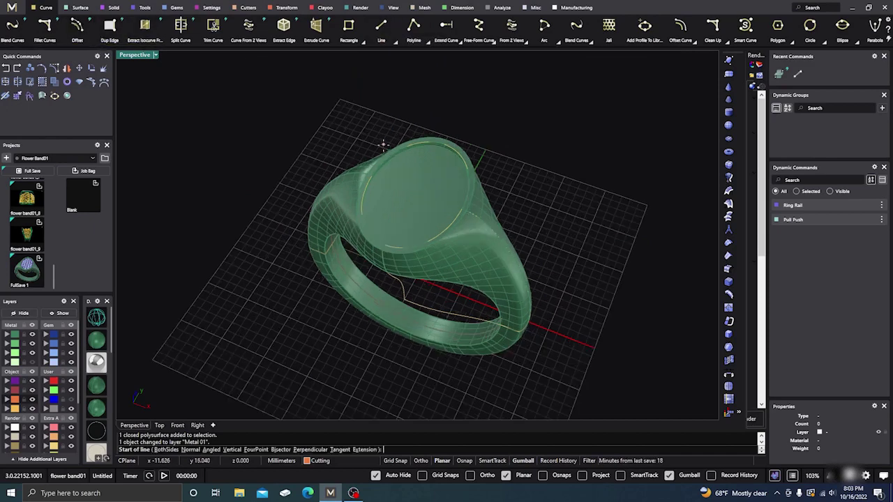
scroll(383, 144, up, 2)
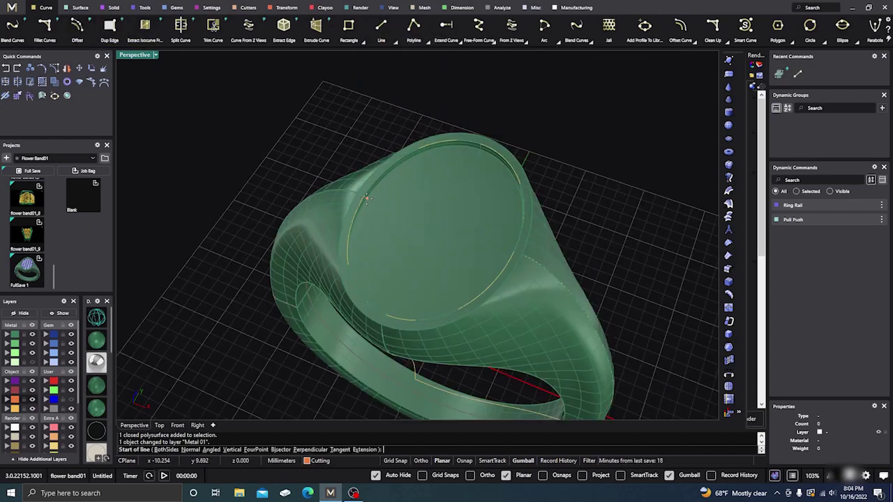
key(Escape)
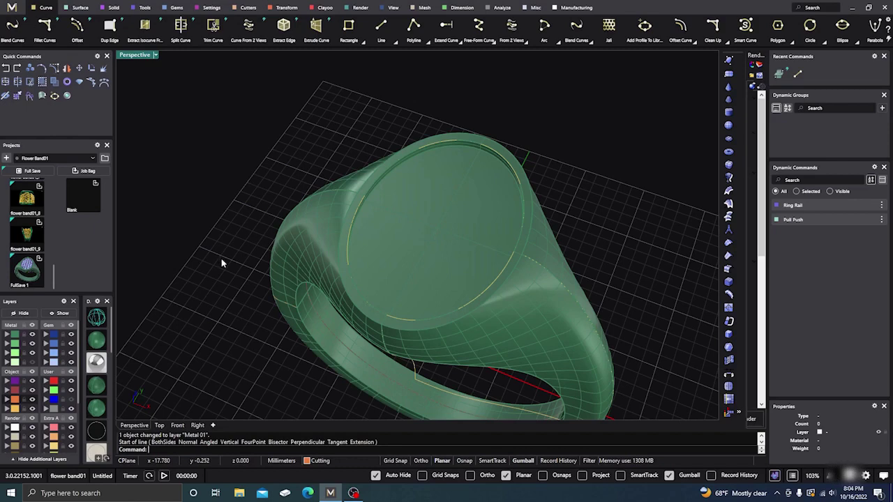
text(D)
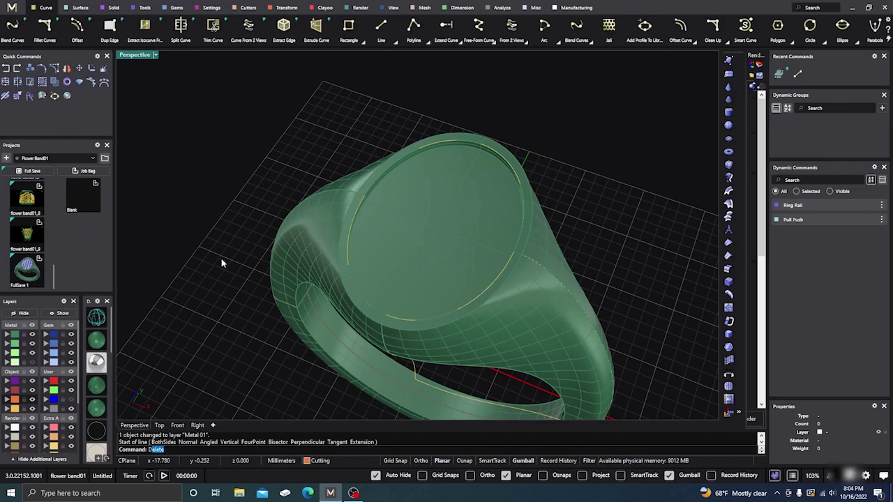
text(up)
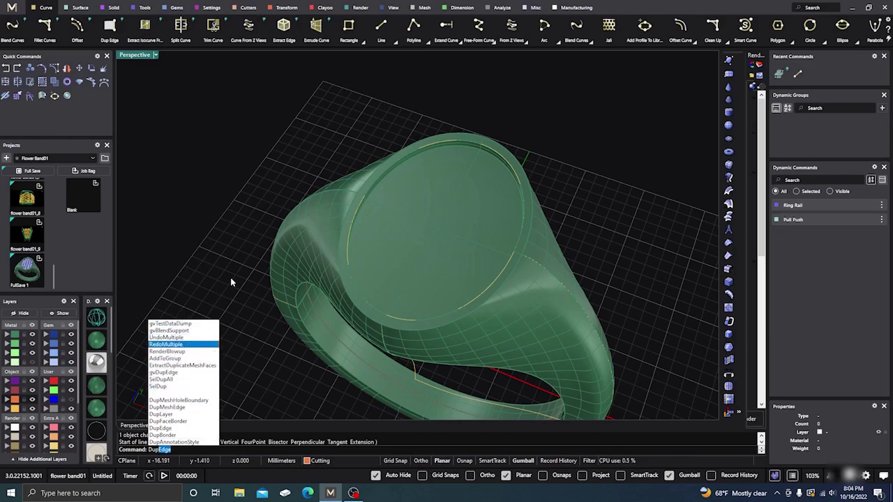
key(Return)
scroll(372, 192, up, 6)
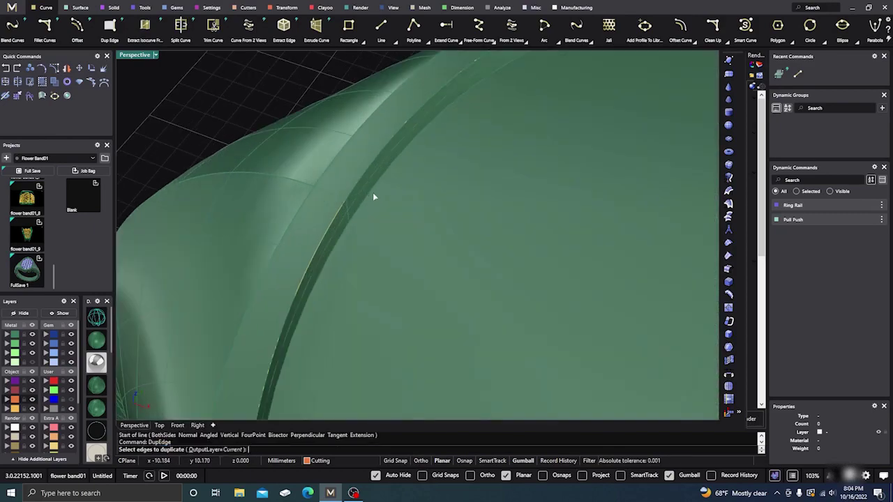
scroll(374, 190, down, 6)
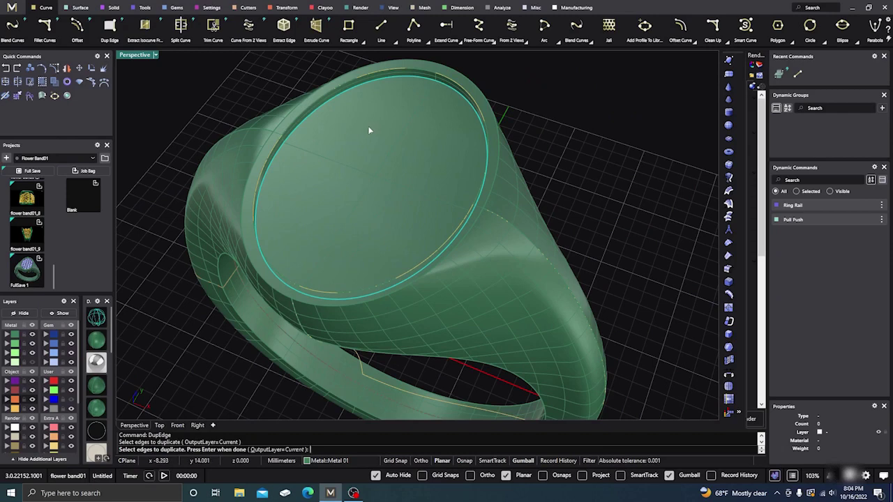
key(Return)
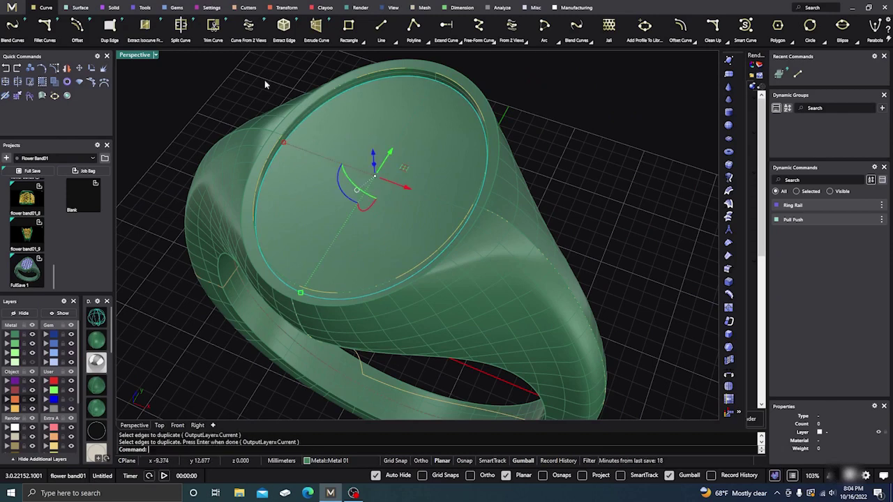
click(265, 84)
click(381, 25)
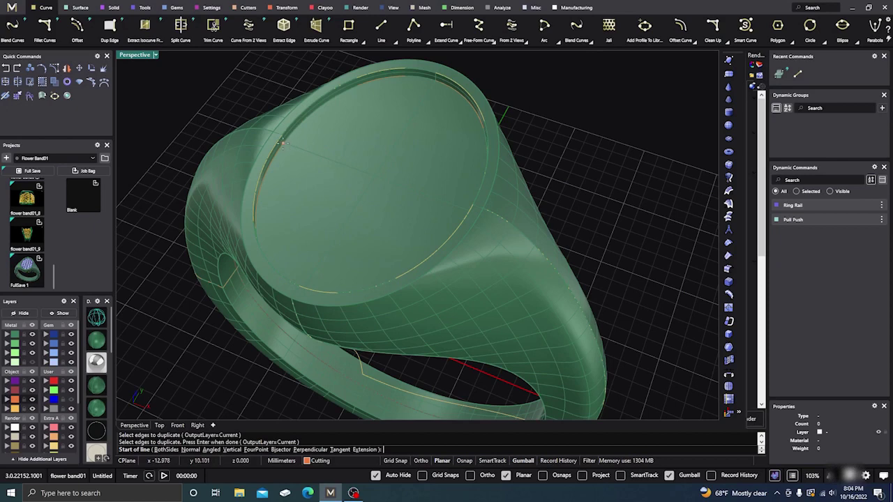
- With Osnap on, draw two crossing lines between opposite quadrant points of the oval rim
click(543, 475)
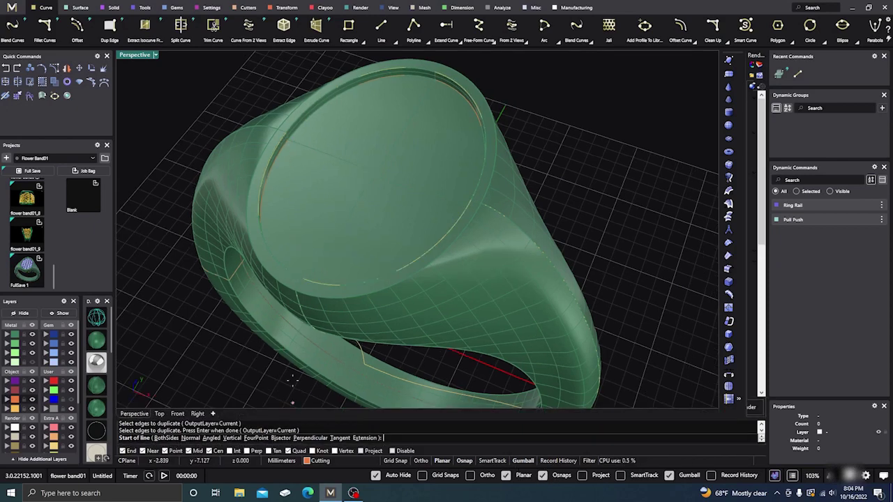
scroll(325, 152, up, 5)
click(244, 132)
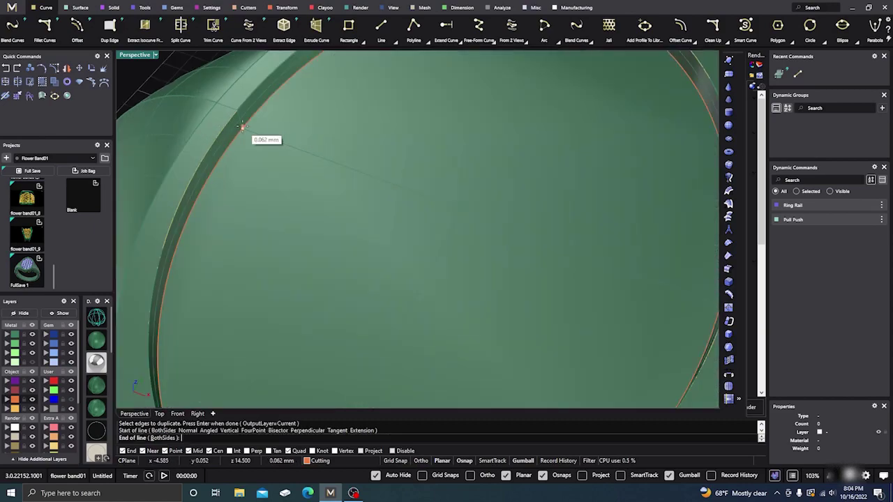
scroll(246, 133, down, 3)
scroll(279, 150, down, 2)
right_drag(390, 199, 492, 202)
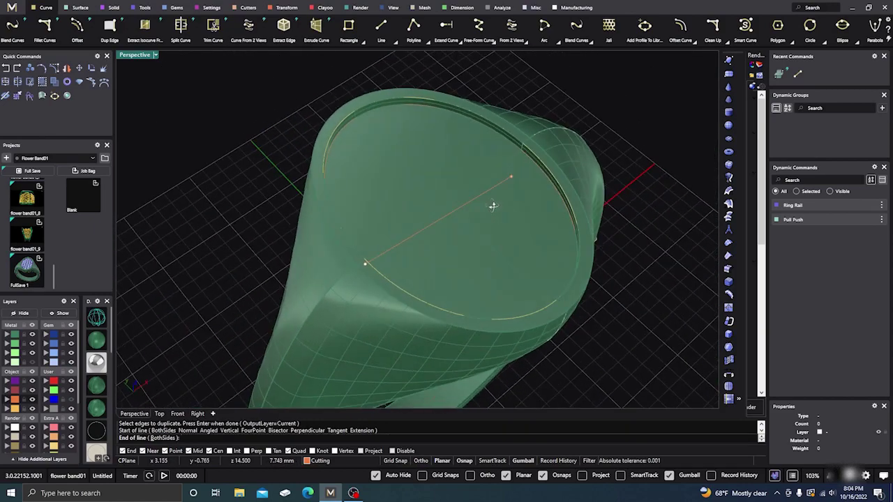
click(519, 156)
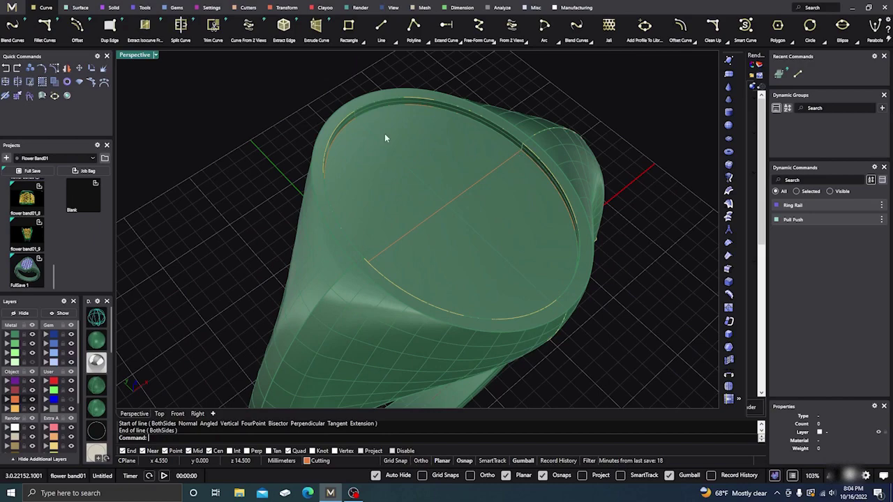
key(Return)
click(355, 119)
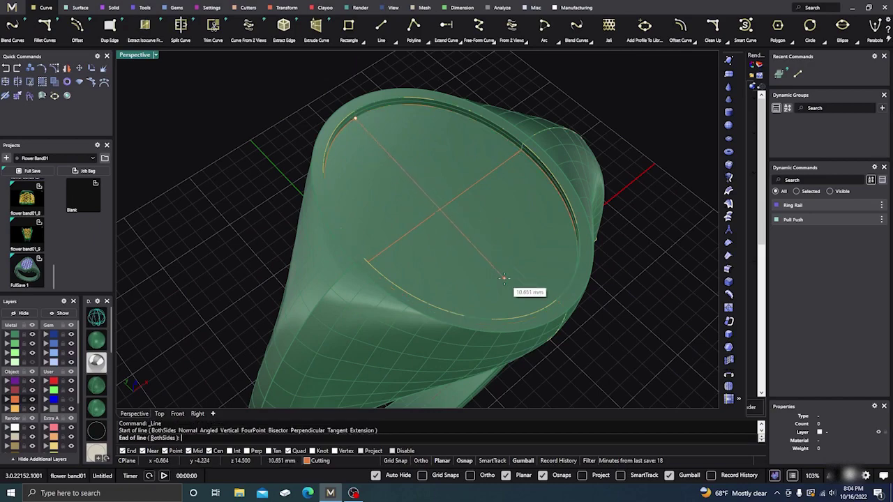
right_drag(503, 278, 632, 251)
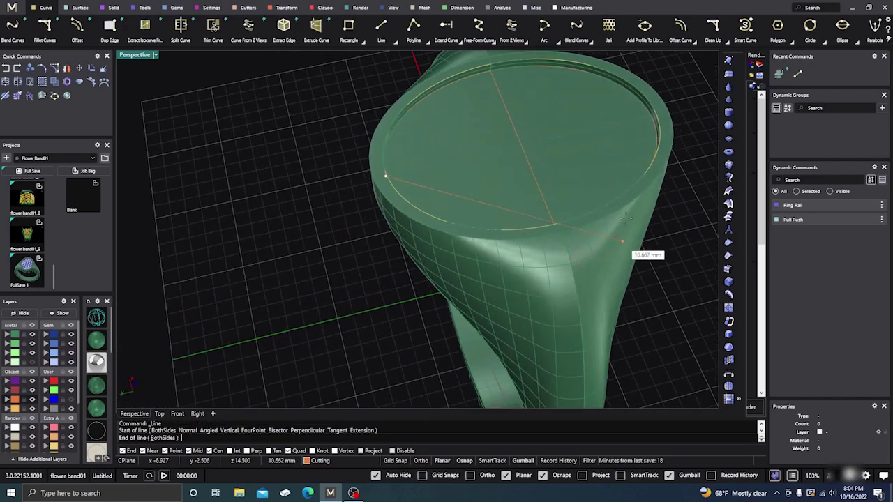
click(652, 115)
scroll(227, 209, down, 5)
right_drag(476, 299, 259, 329)
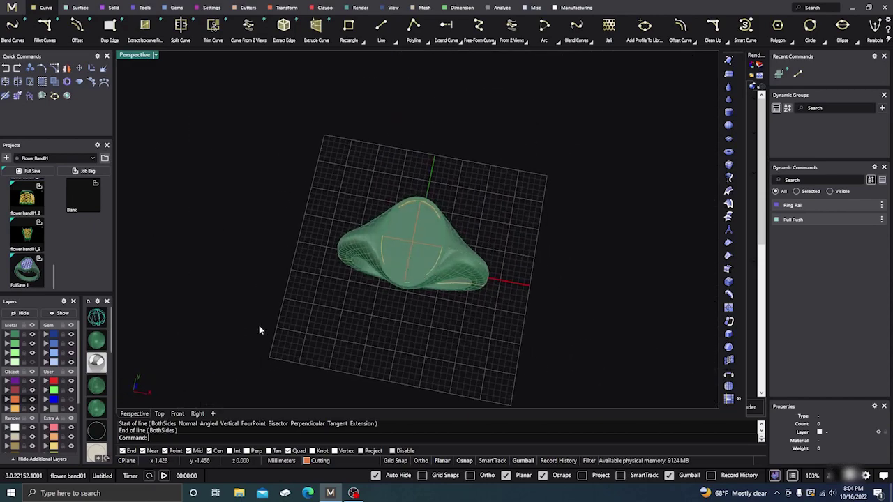
- From a top-down view, start Gem Placer and pick the ring's oval top surface
click(159, 414)
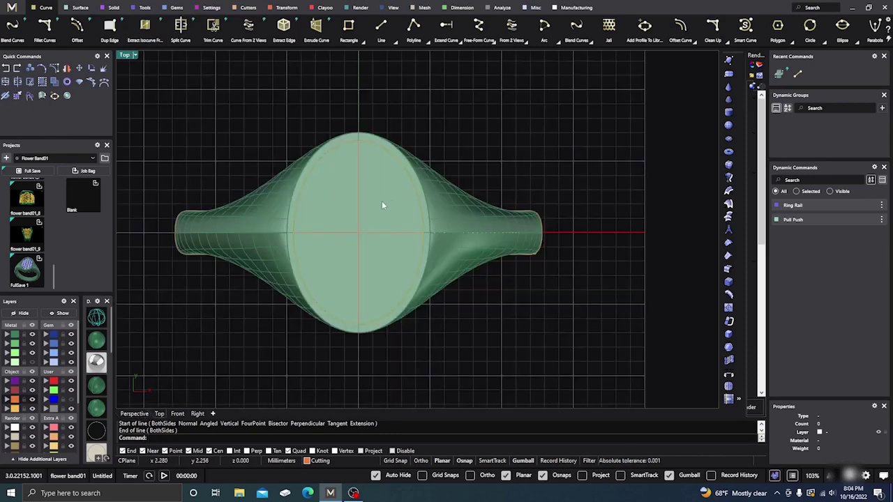
right_drag(491, 124, 467, 139)
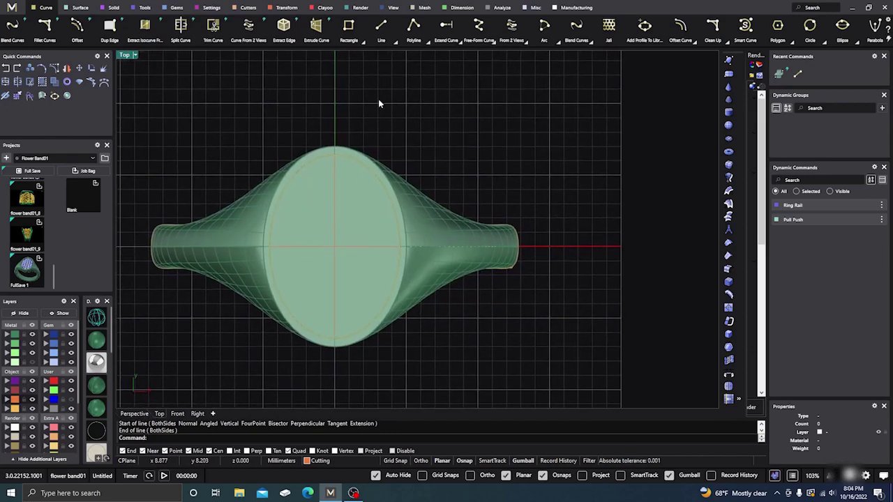
click(177, 8)
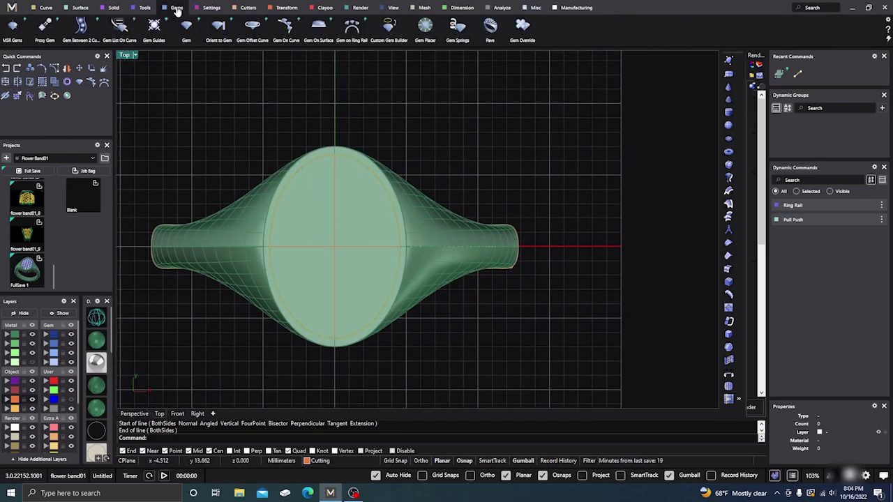
click(425, 30)
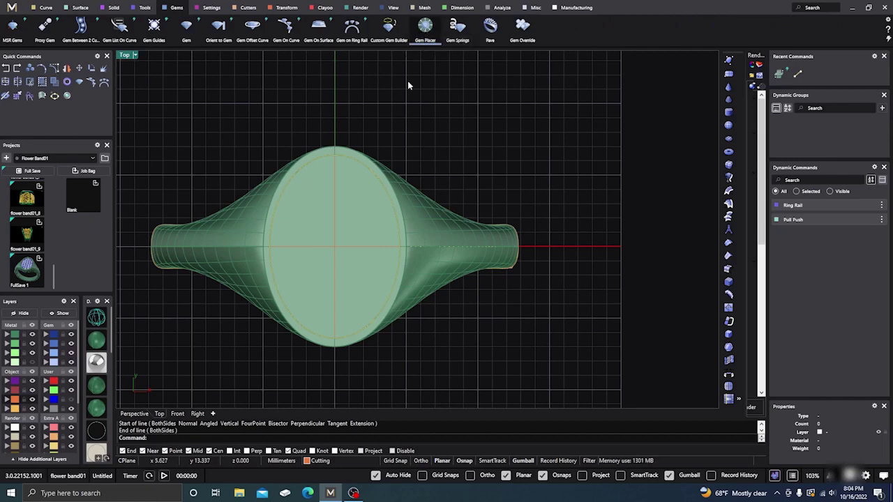
click(352, 218)
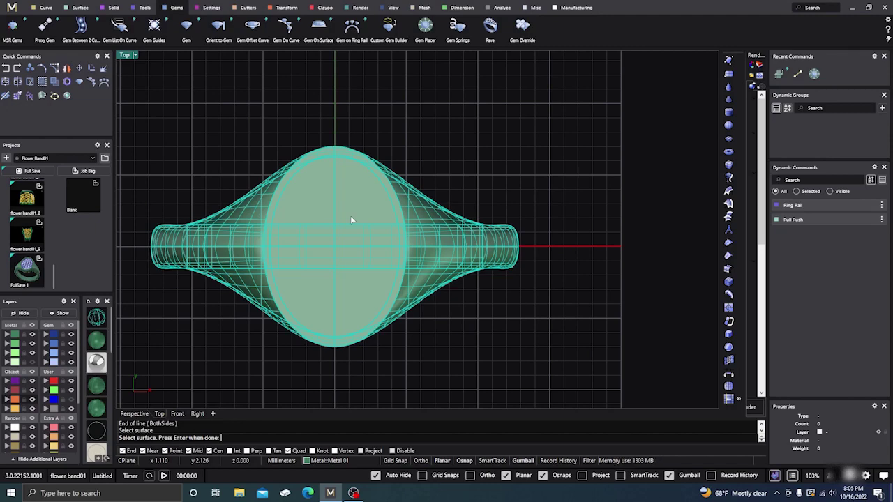
- Confirm the surface, set gem diameter to 1.80, and uncheck Mirror X and Mirror Y
key(Return)
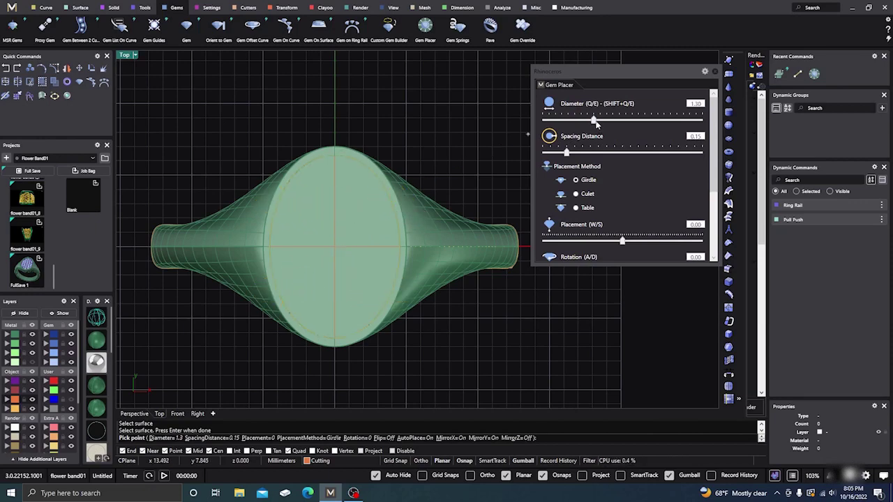
drag(595, 119, 616, 125)
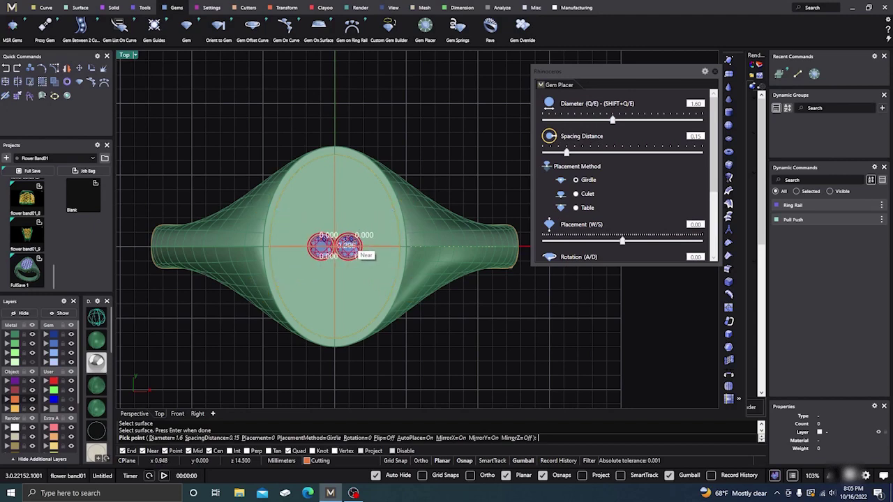
drag(612, 120, 625, 120)
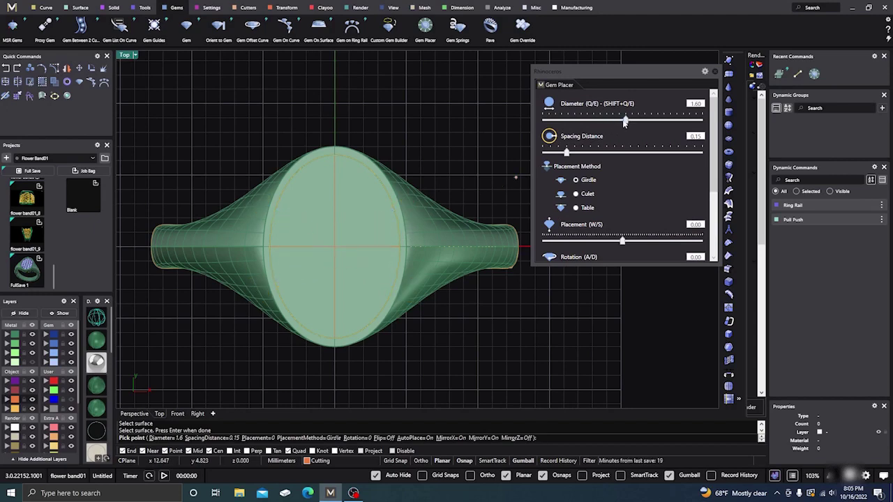
scroll(572, 128, down, 5)
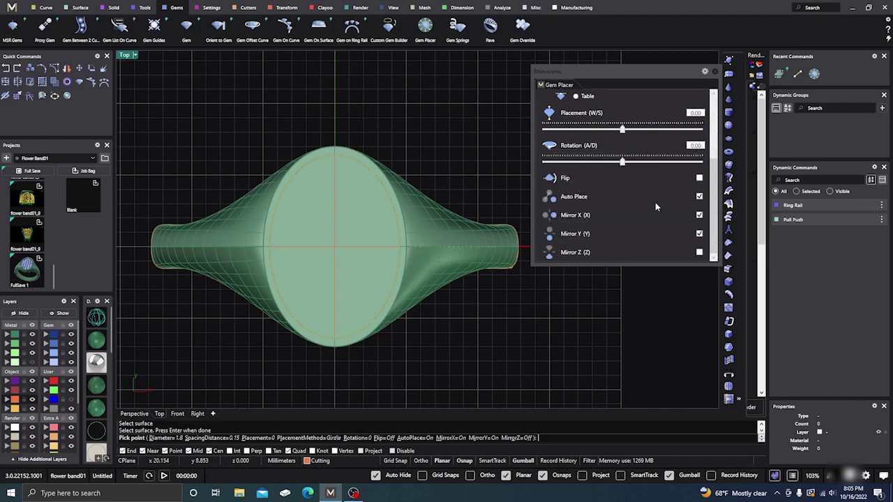
click(700, 216)
click(699, 234)
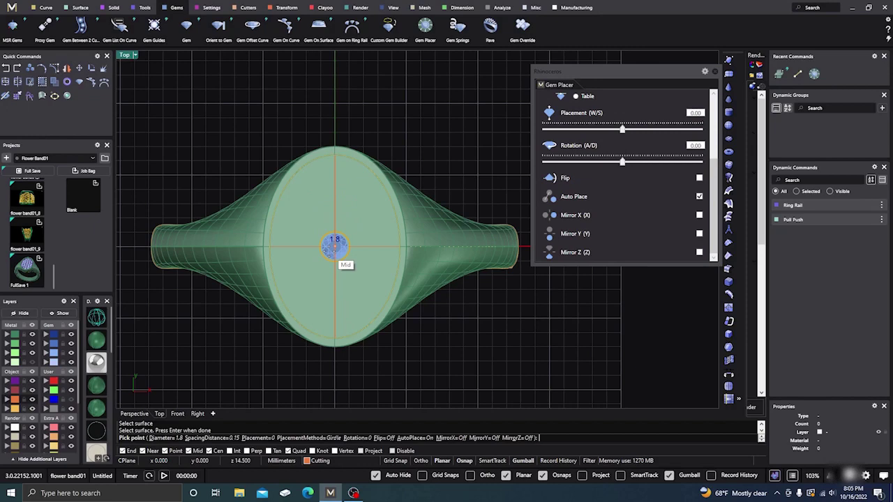
- Place a 1.8 mm gem at the top's centre and switch to Mirror Y with Auto Place
scroll(326, 250, up, 5)
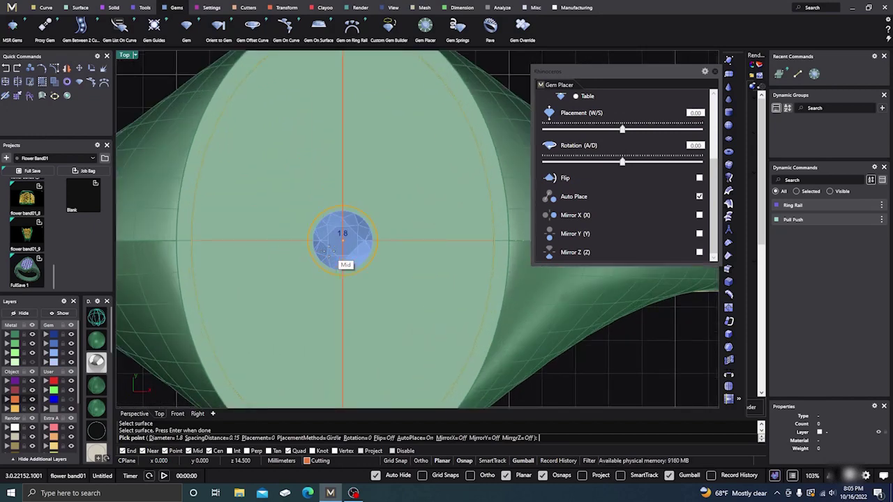
click(326, 250)
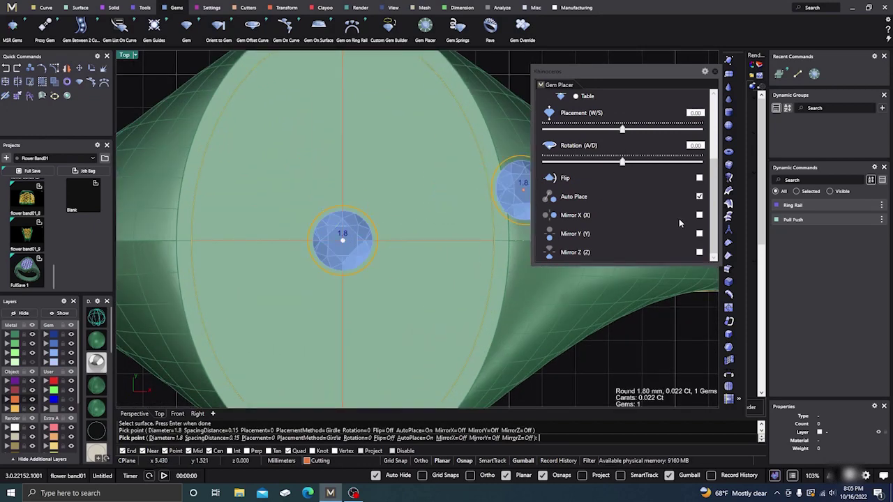
click(698, 214)
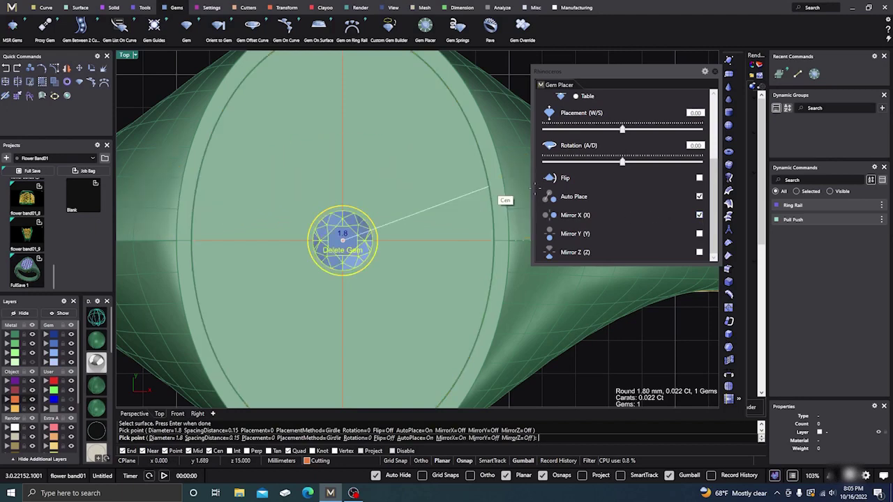
click(700, 215)
click(699, 234)
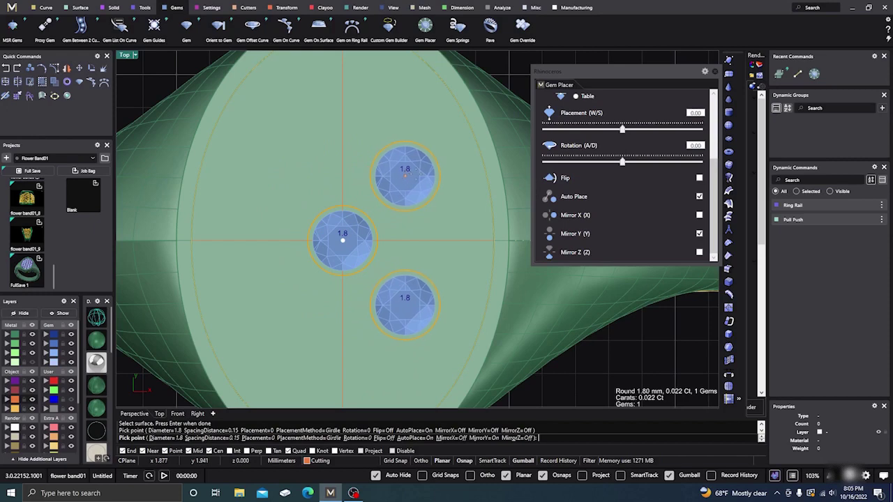
click(699, 197)
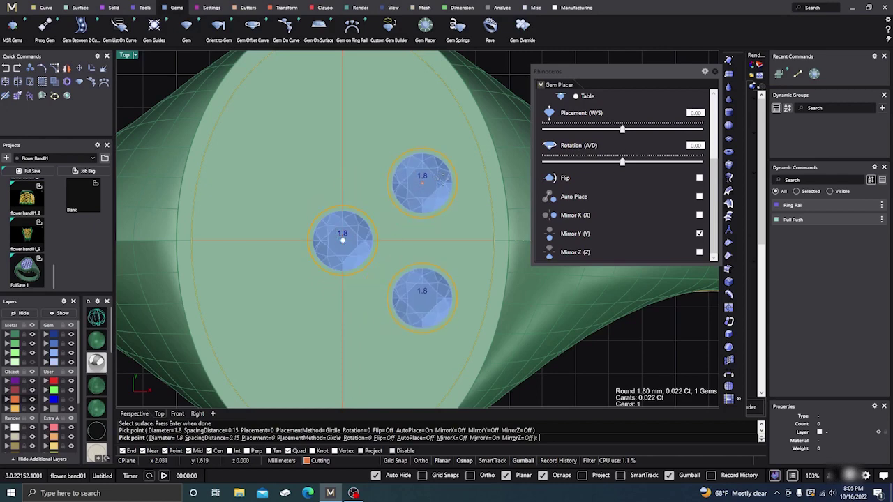
click(698, 197)
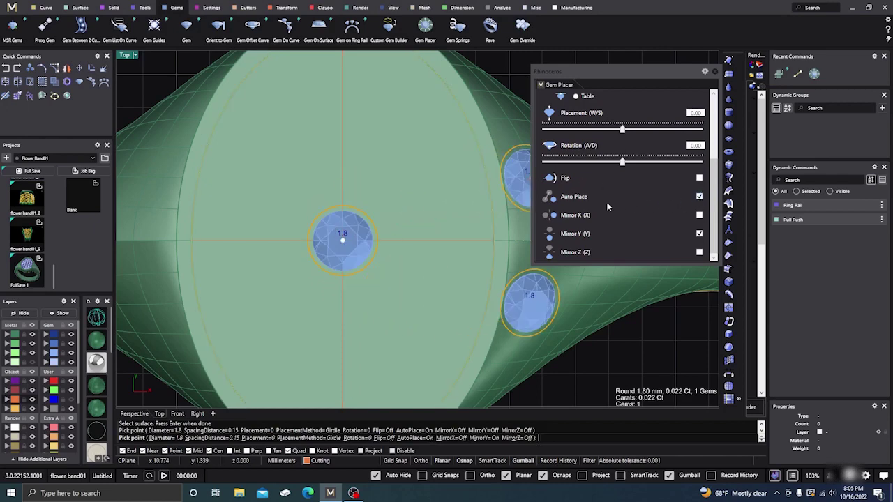
scroll(610, 201, up, 4)
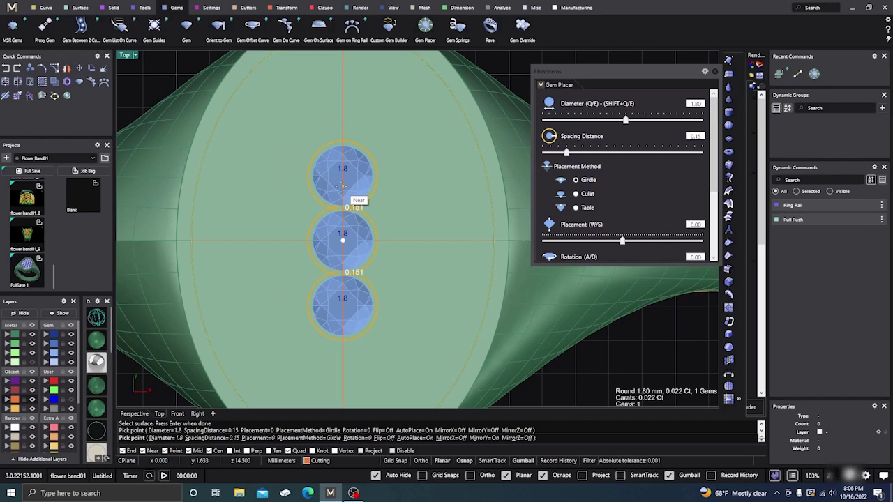
- Add mirrored gems above and below the centre stone to form a five-gem column
click(343, 186)
scroll(342, 185, down, 4)
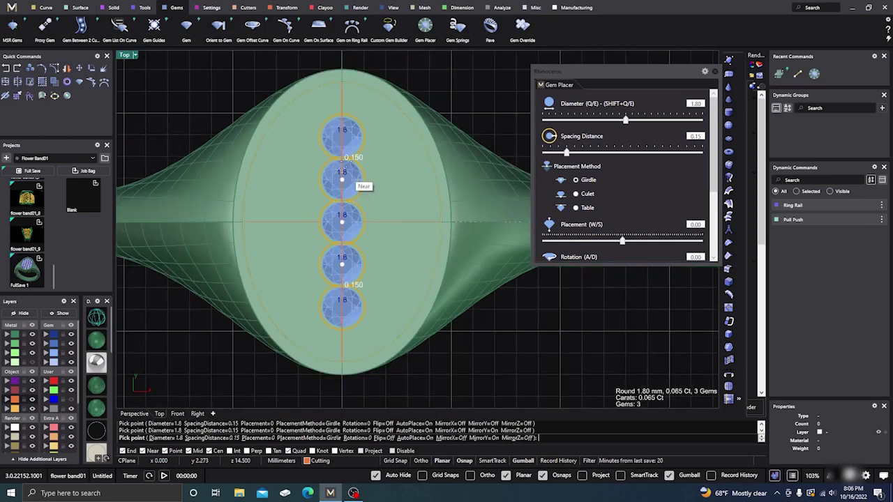
click(342, 172)
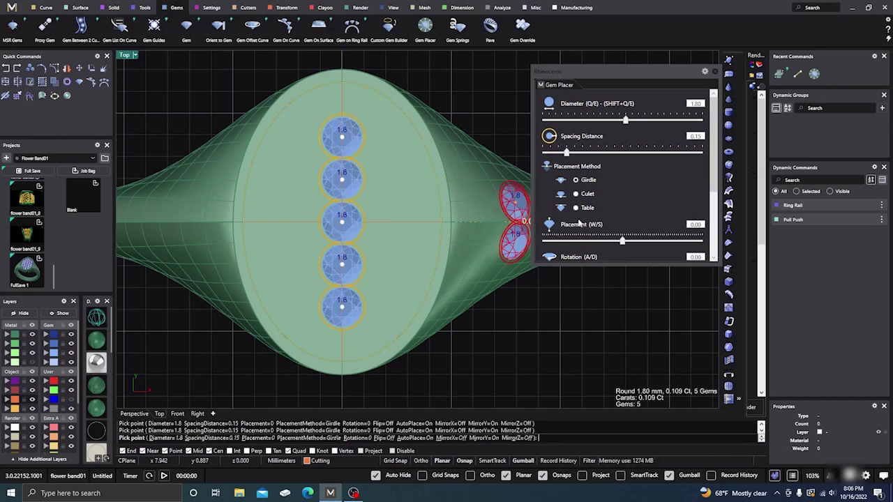
scroll(633, 180, down, 2)
scroll(632, 180, down, 1)
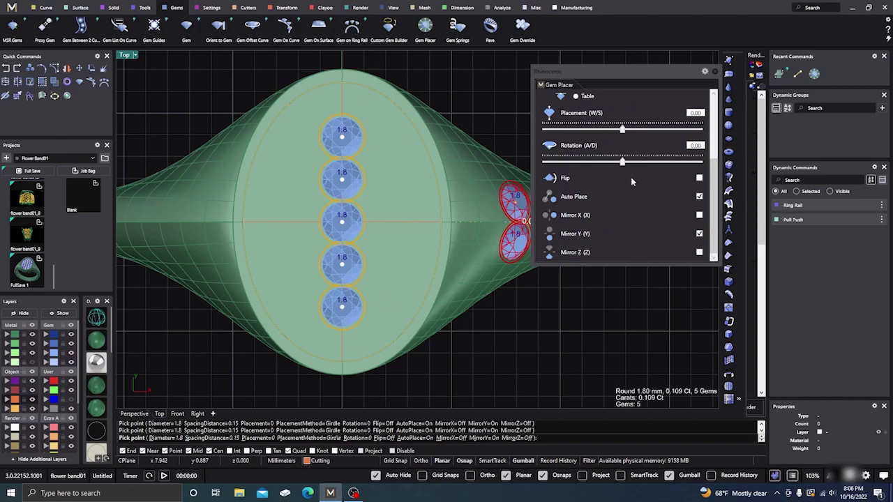
- With Mirror X on, add eight mirrored gems flanking the centre column, making 13
click(699, 216)
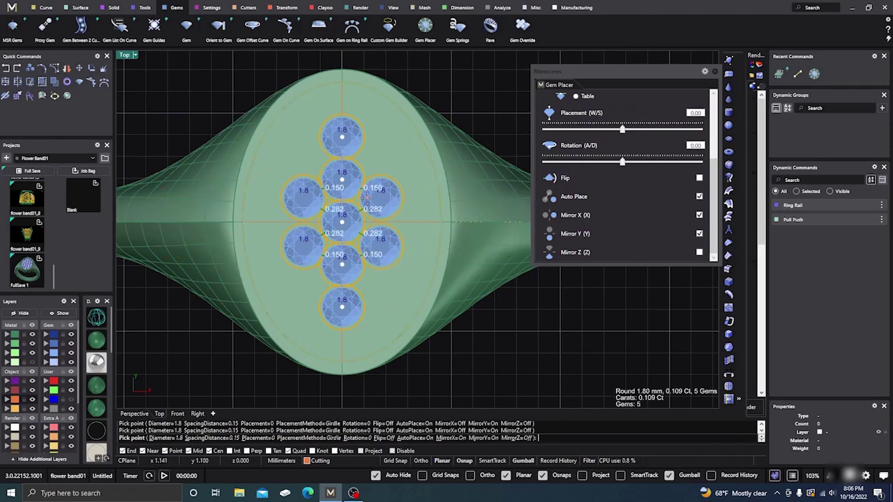
click(374, 197)
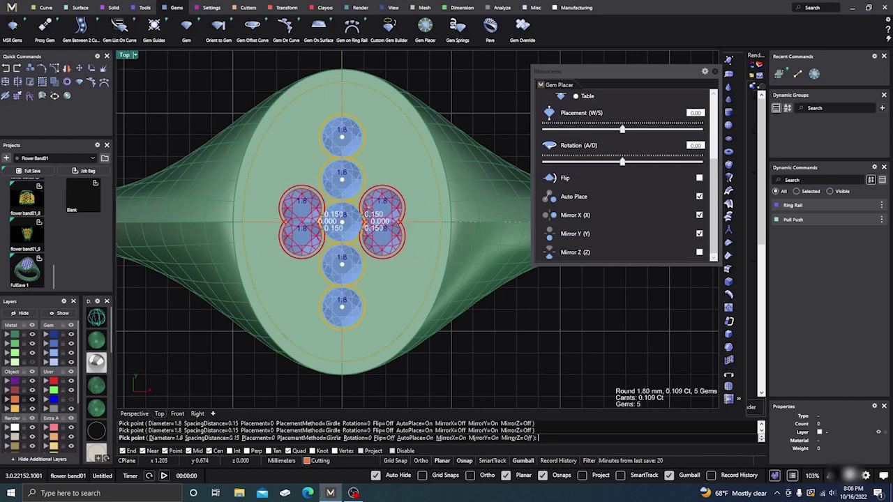
click(364, 197)
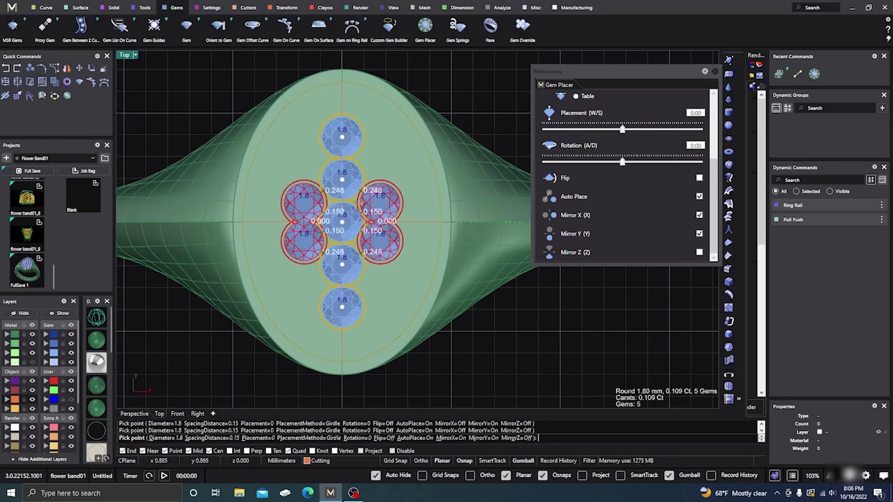
click(357, 198)
click(356, 199)
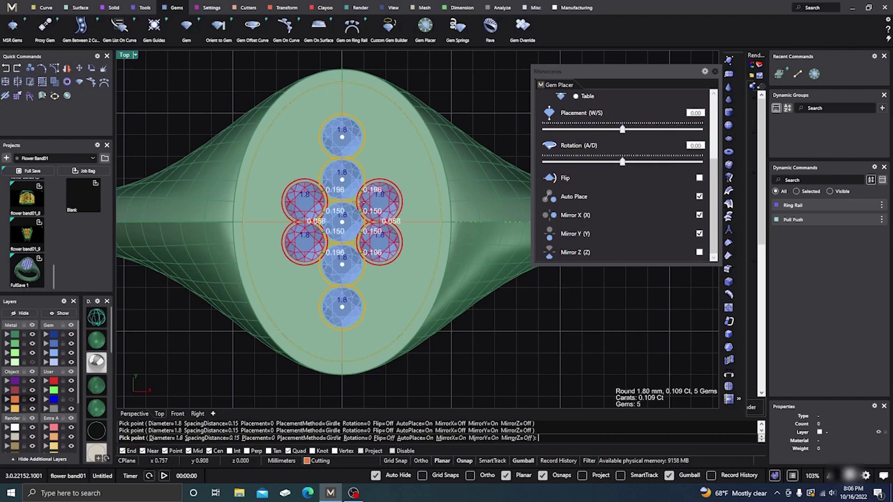
click(357, 200)
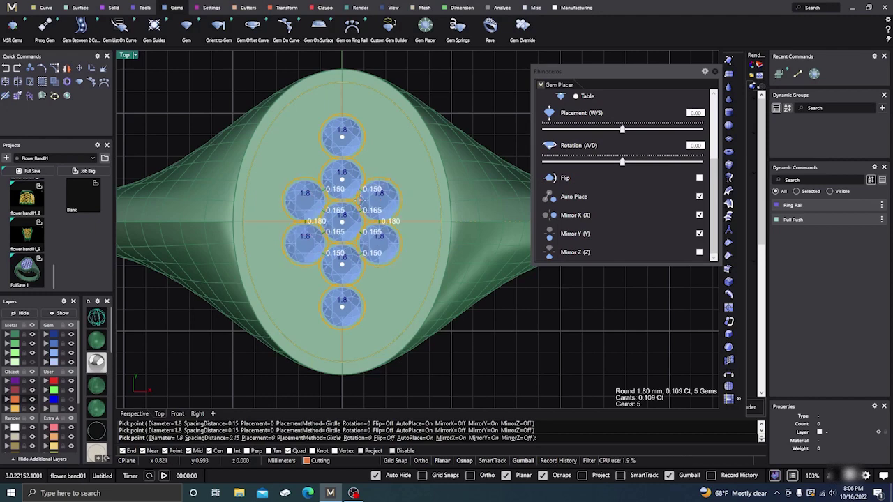
click(365, 184)
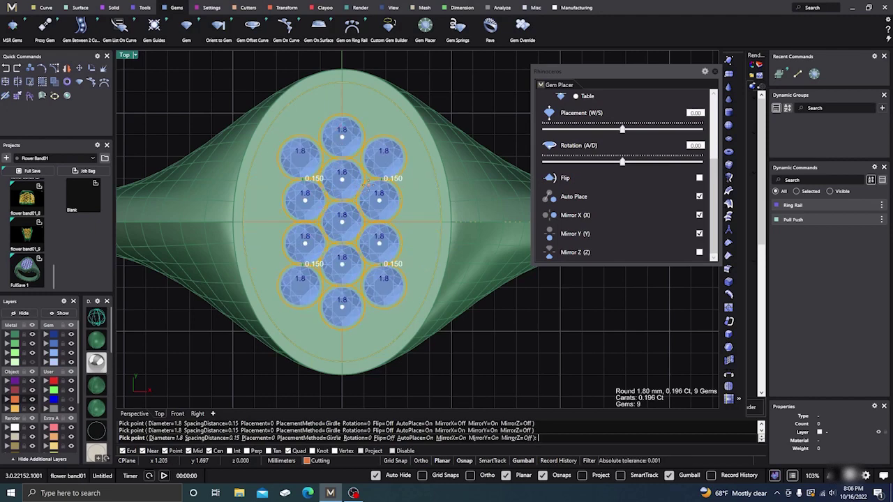
click(364, 185)
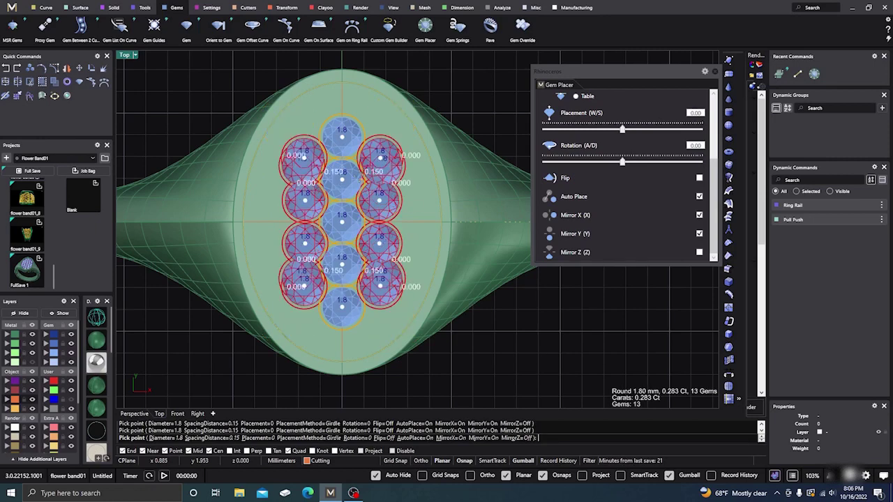
click(399, 159)
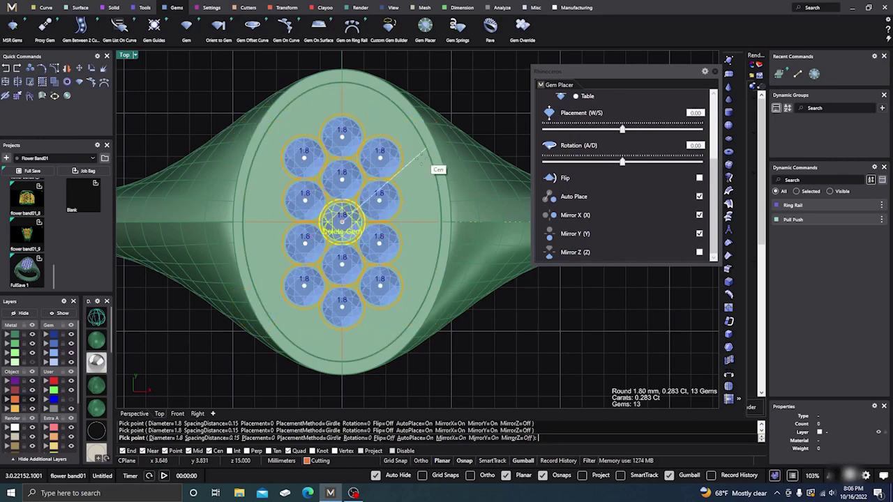
- Turn off Mirror Y and add a gem at each end of the middle row
scroll(408, 190, up, 1)
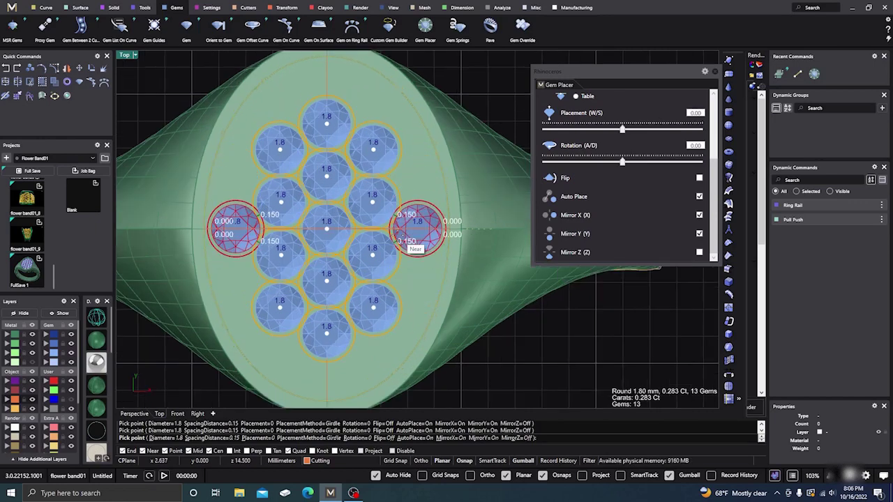
click(416, 229)
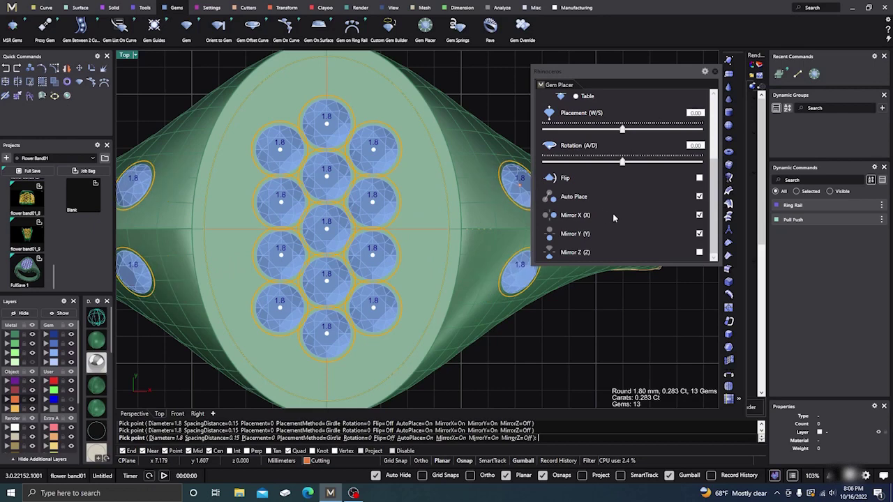
click(698, 235)
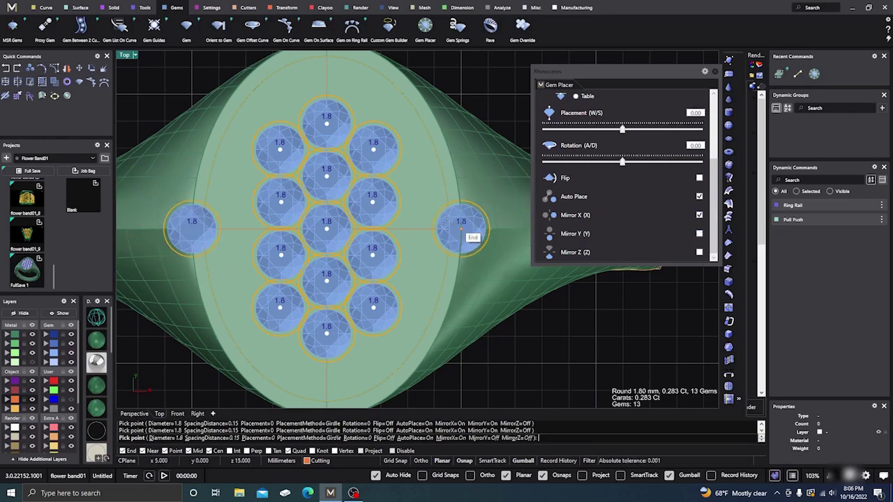
click(415, 228)
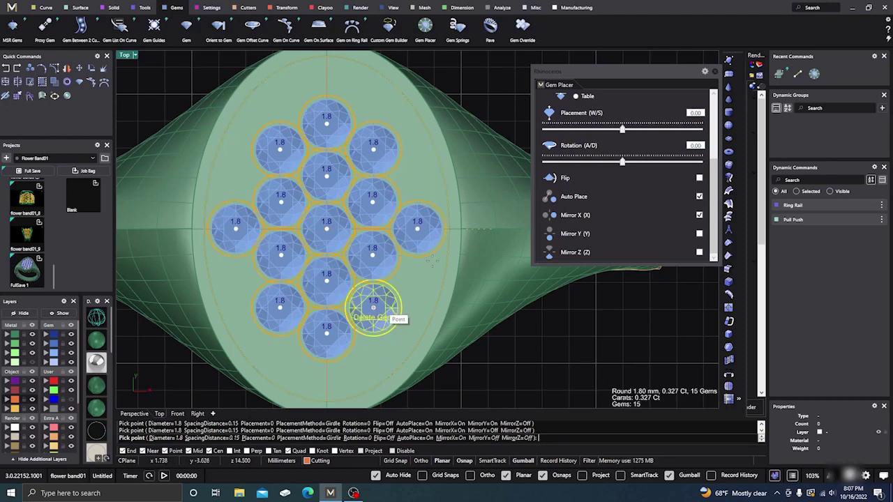
scroll(573, 162, up, 3)
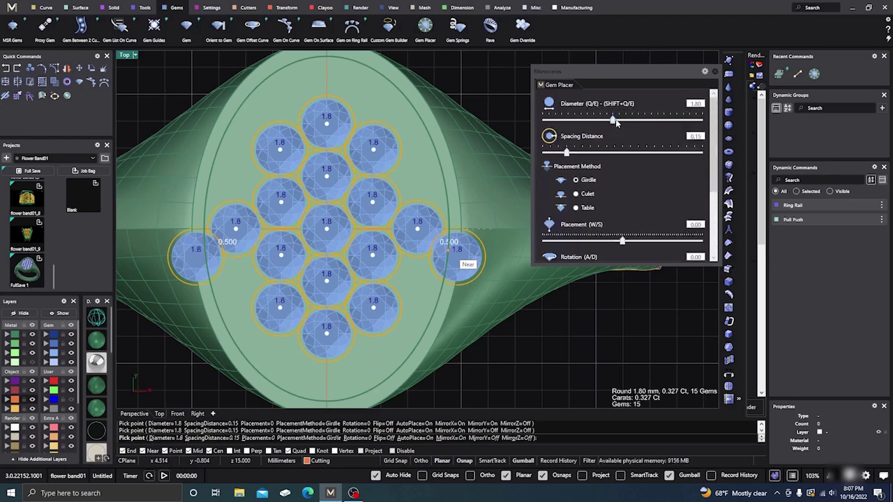
- Reduce the diameter to 1.60 and place eight mirrored 1.6 mm gems around the cluster
key(q)
key(q)
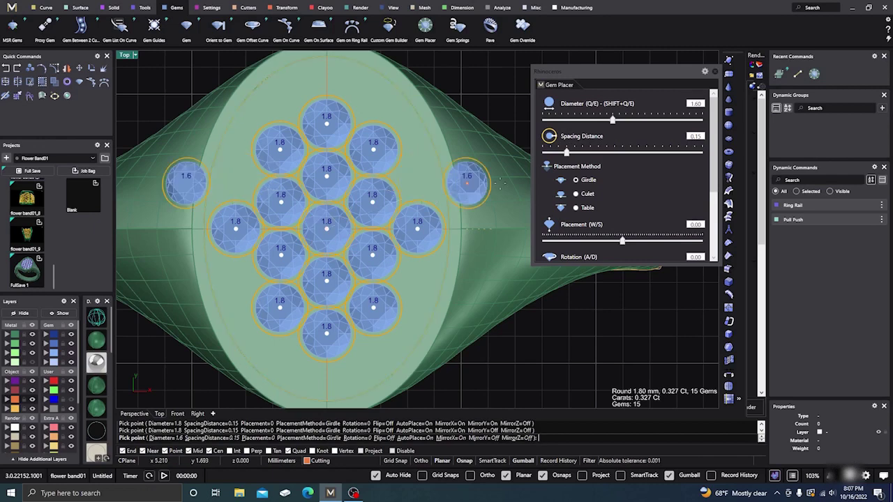
scroll(588, 182, down, 3)
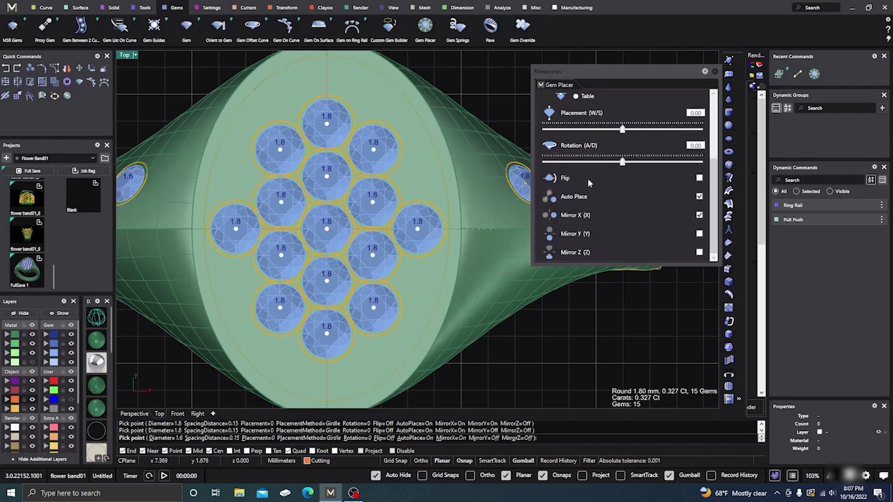
click(699, 234)
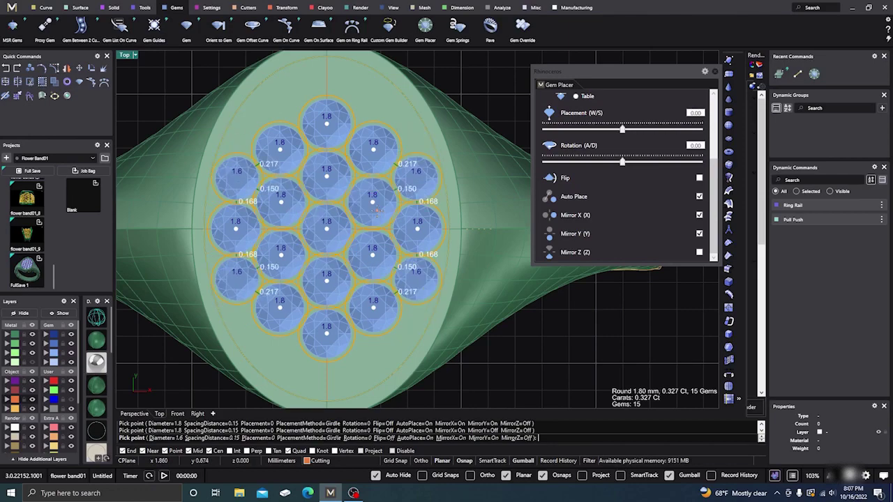
click(375, 210)
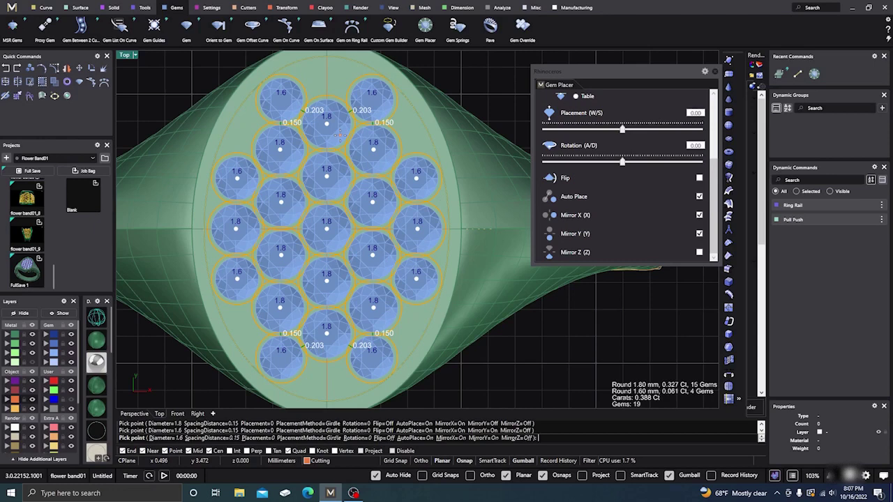
click(338, 133)
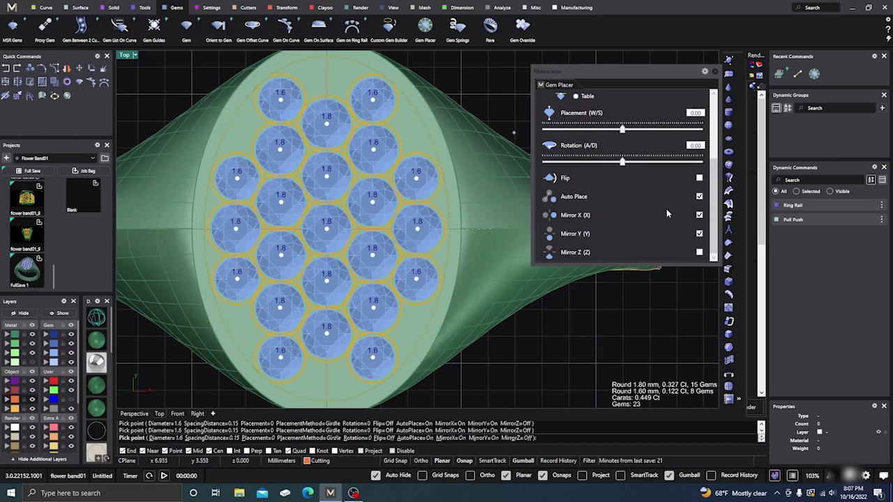
- Turn off Mirror X and place 1.4 mm gems at the oval's top and bottom
click(699, 233)
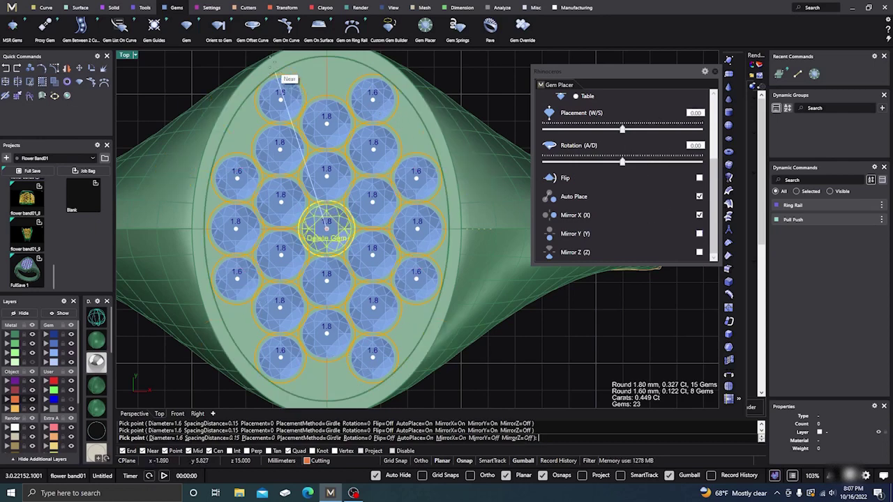
click(699, 233)
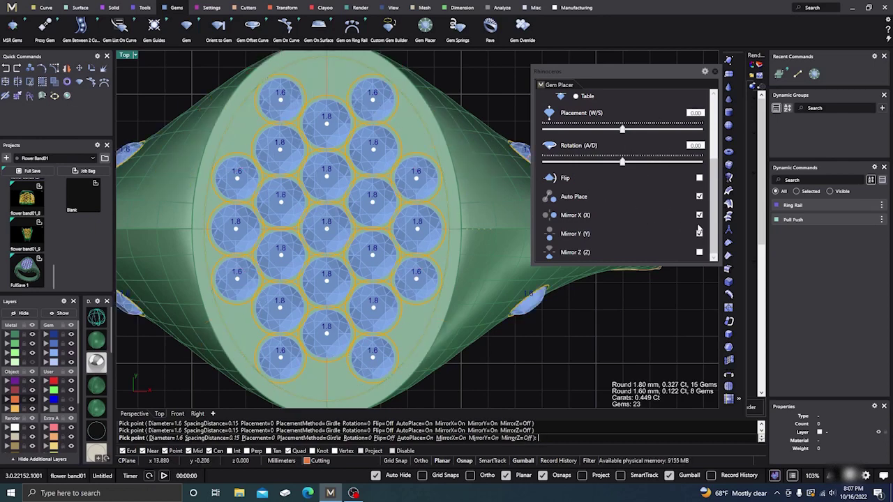
click(699, 215)
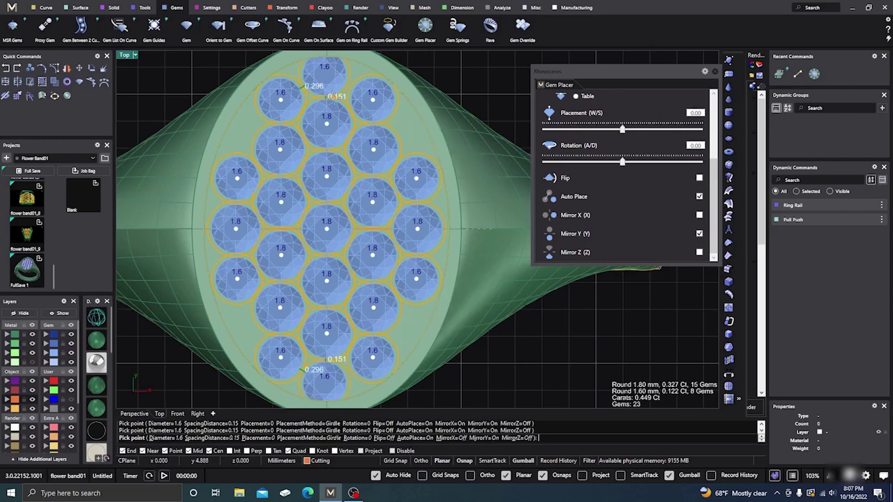
scroll(604, 170, up, 4)
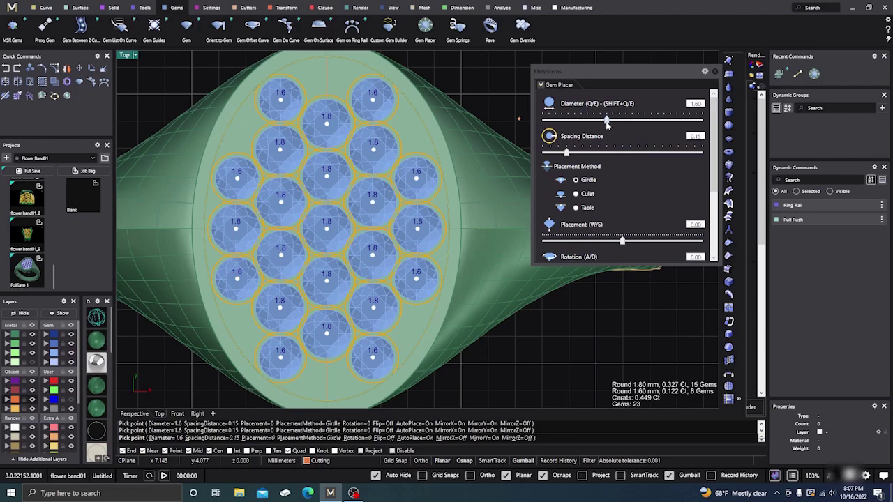
click(328, 95)
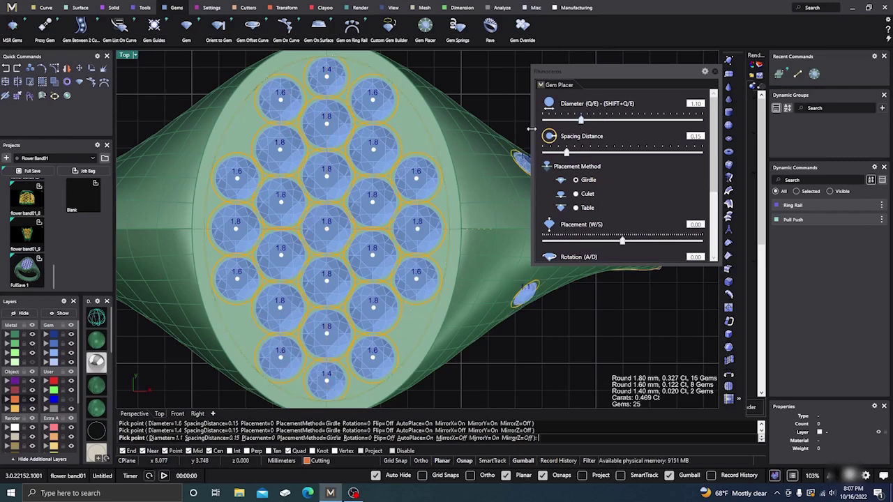
- Shrink gems to 0.80 mm, re-enable Mirror X, place four corner accents and finish placement
key(q)
key(q)
key(q)
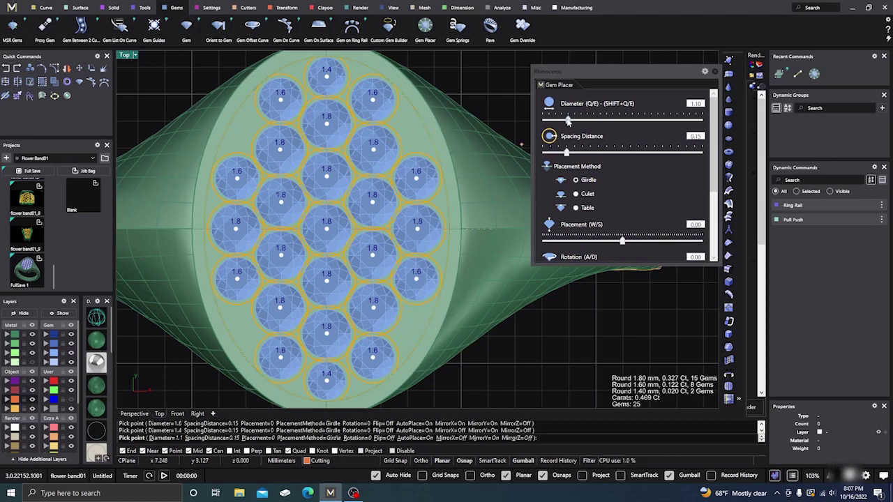
key(q)
key(q)
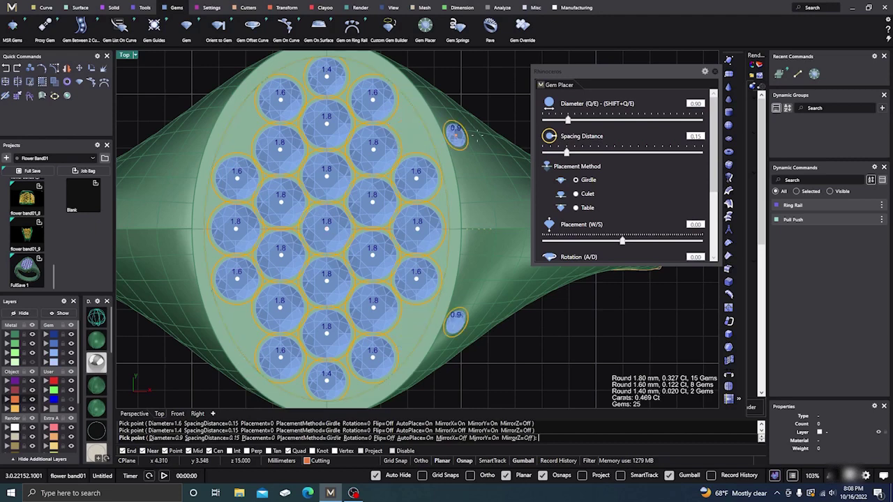
drag(567, 120, 561, 120)
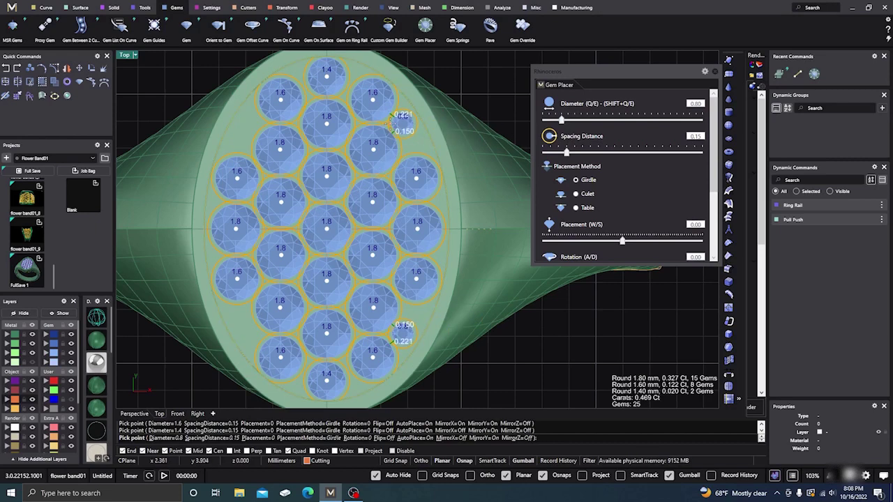
scroll(588, 181, down, 3)
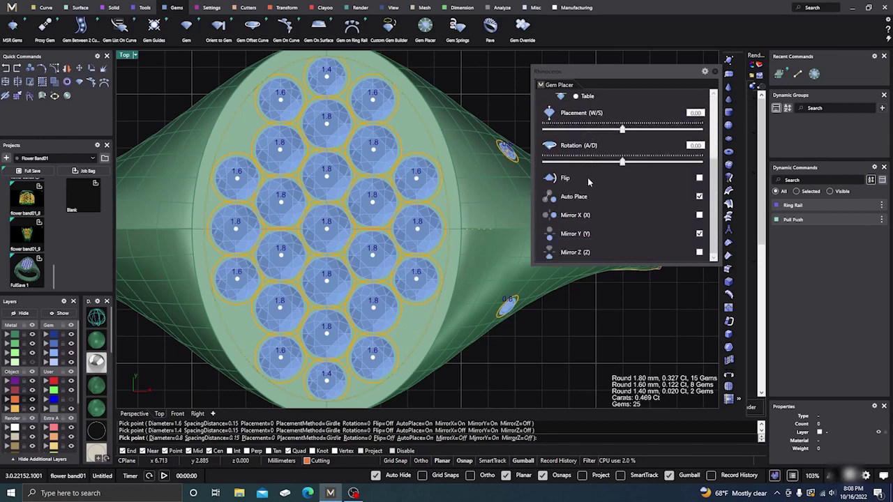
click(699, 215)
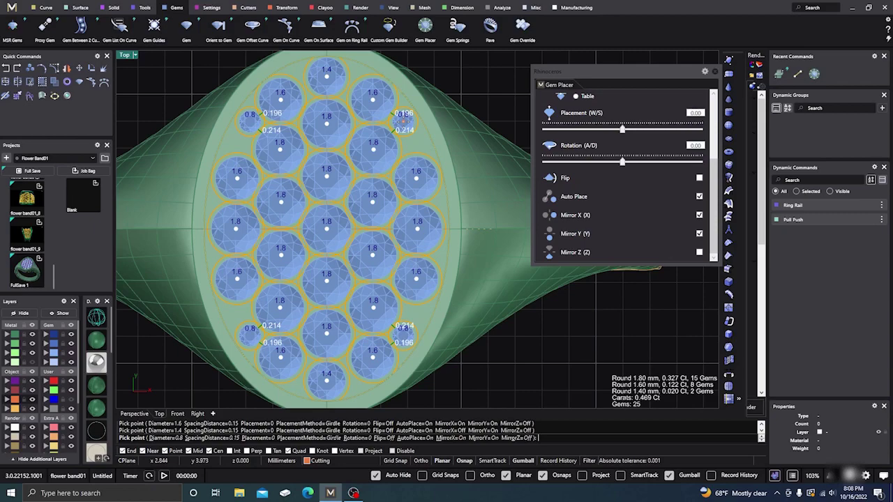
click(403, 120)
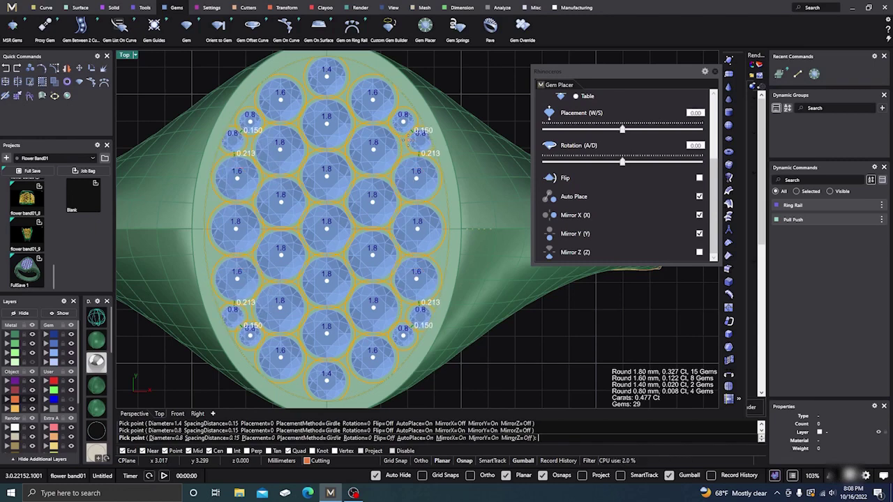
click(407, 139)
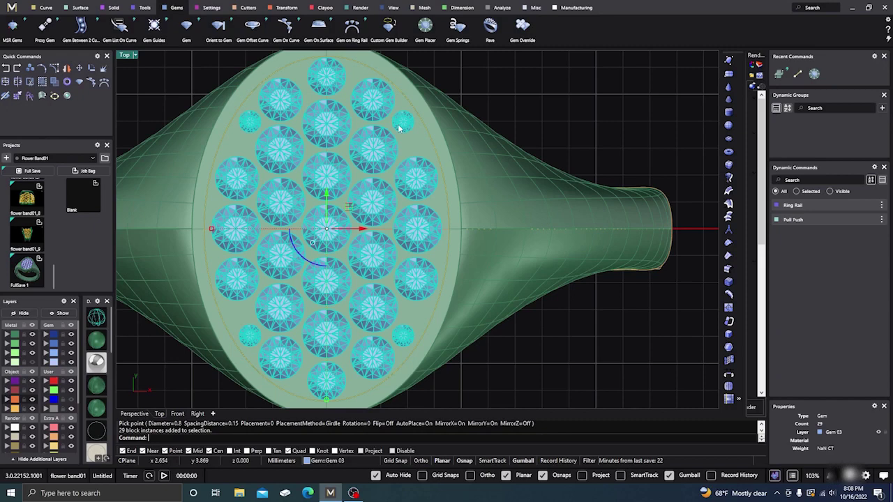
- Select the upper-left 0.8 mm gem and nudge it into position with the gumball
key(Left)
key(Up)
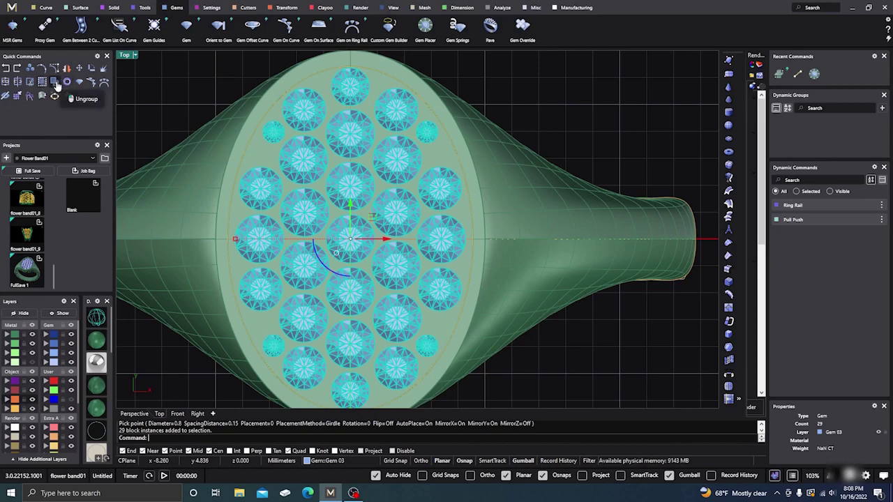
click(200, 89)
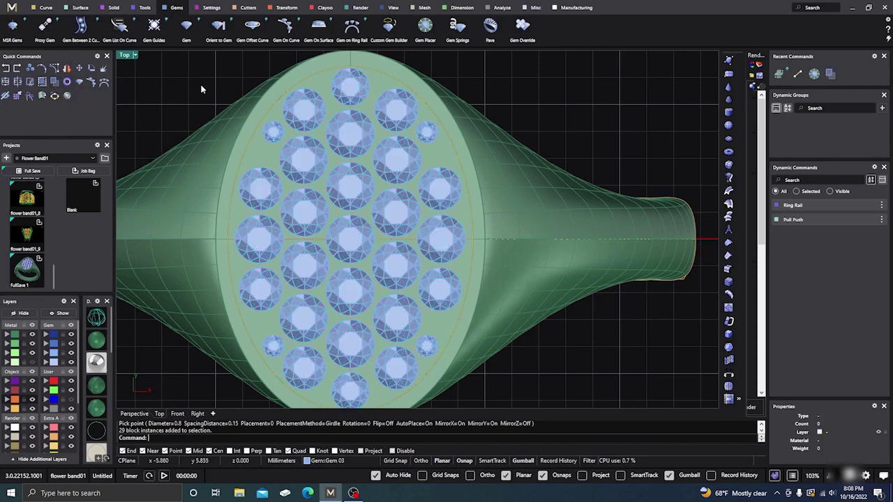
click(274, 134)
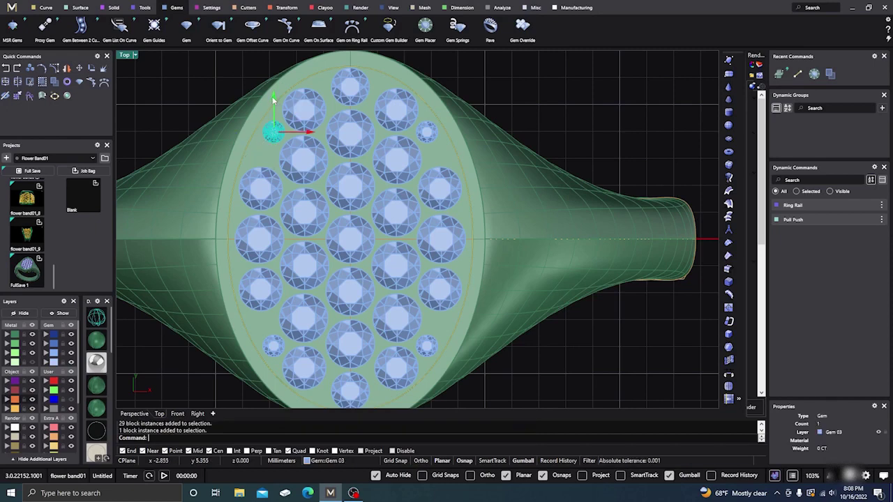
drag(273, 99, 305, 143)
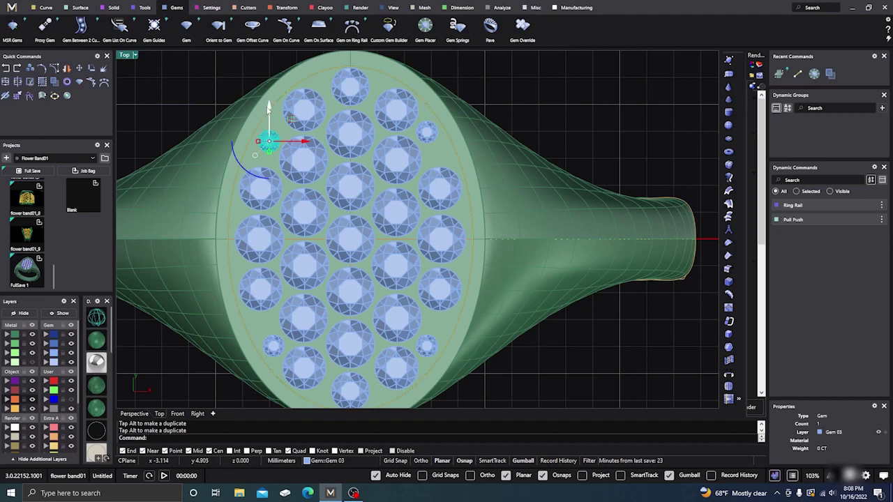
drag(269, 111, 269, 108)
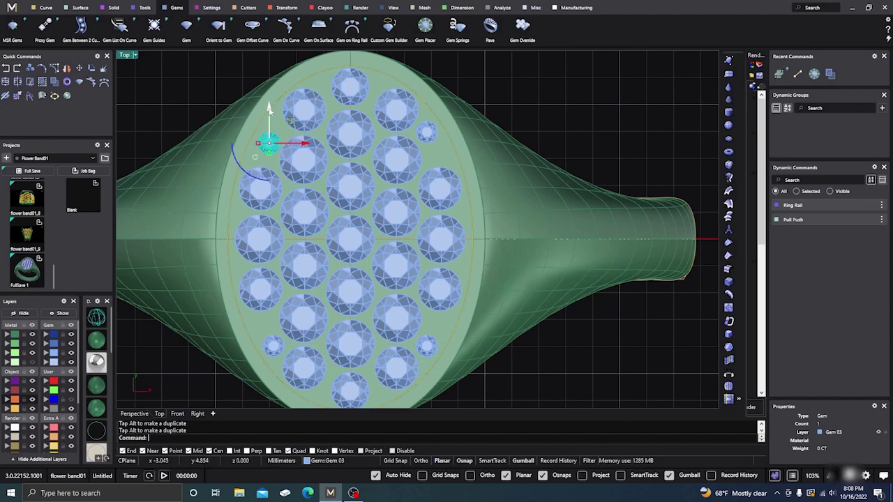
- Delete the other three 0.8 mm gems and reselect the upper-left one
click(425, 133)
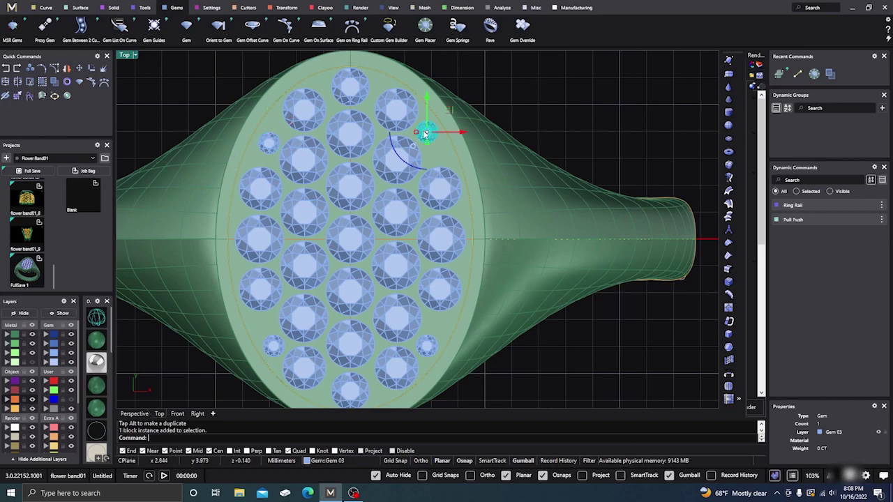
key(Delete)
click(426, 344)
key(Delete)
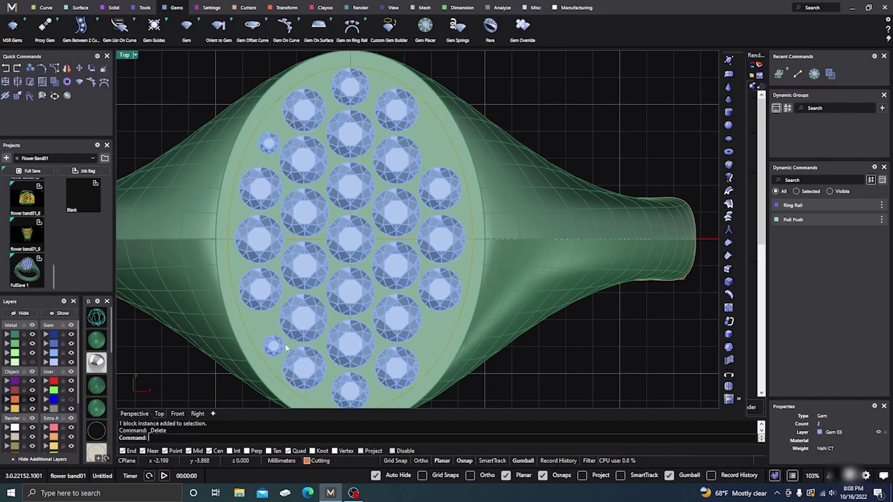
click(276, 347)
key(Delete)
click(268, 144)
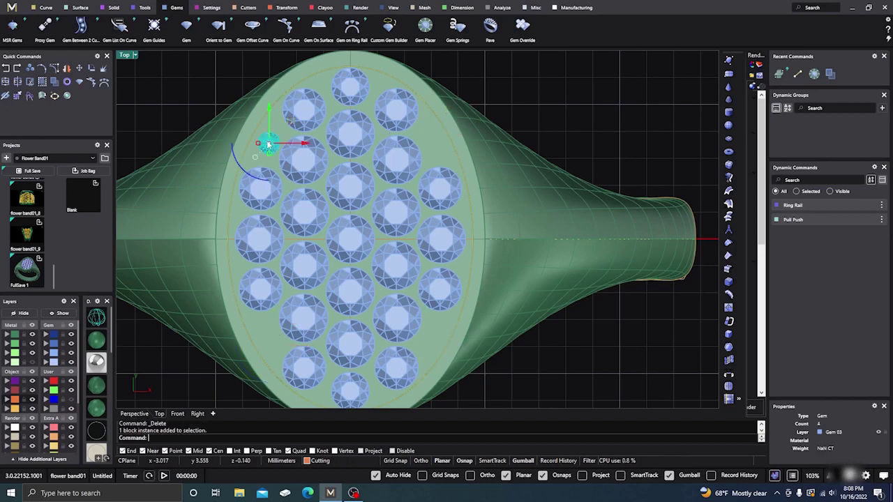
- Mirror a copy of the upper-left 0.8 mm gem through 0,0,0 to the upper right
click(68, 70)
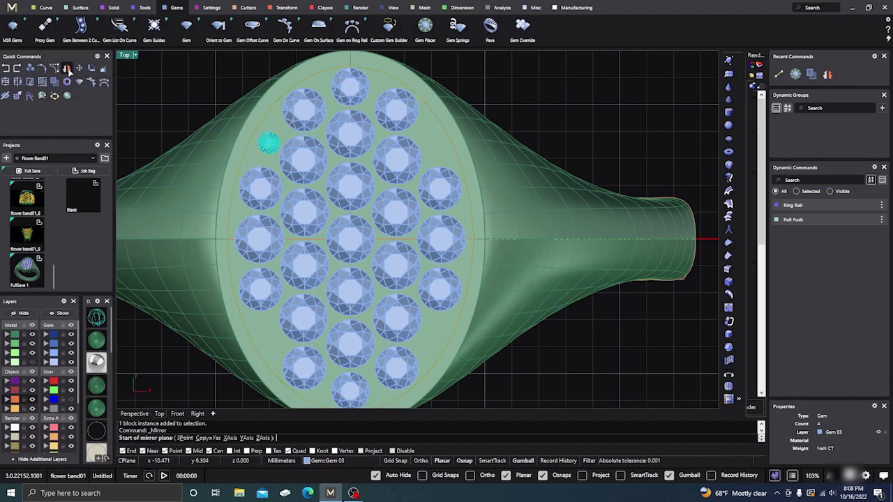
text(0,0,0)
key(Return)
scroll(328, 176, down, 3)
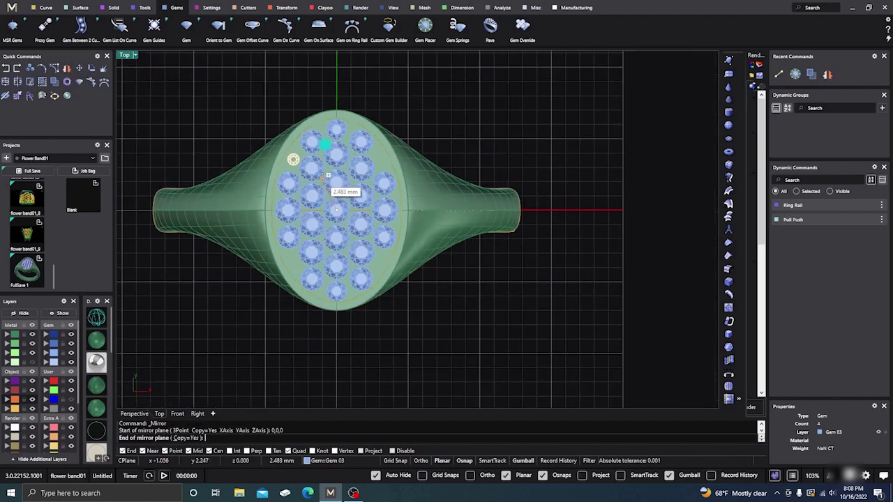
click(338, 84)
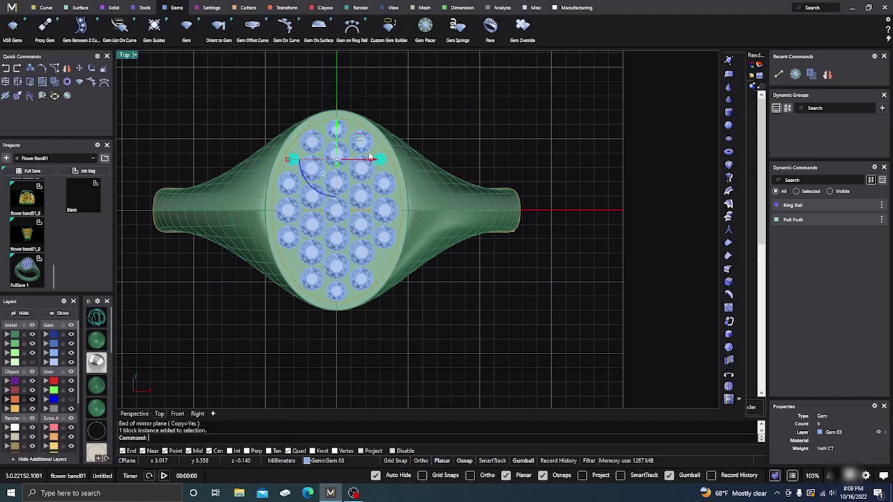
- Mirror both top 0.8 mm gems to the bottom, then select all 29 gems
click(66, 81)
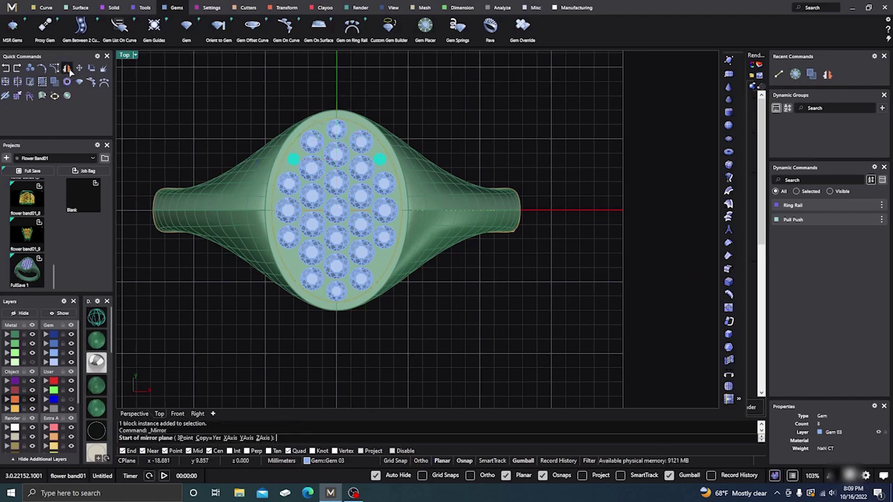
text(0,0,0)
key(Return)
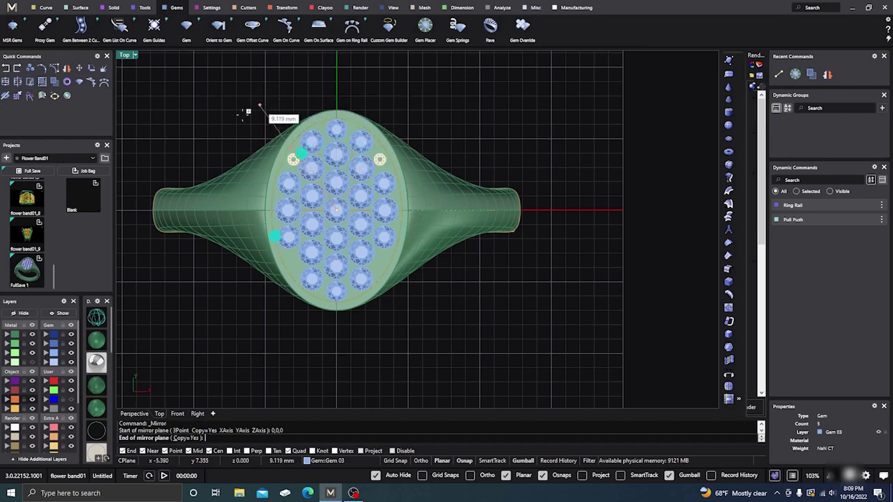
click(131, 207)
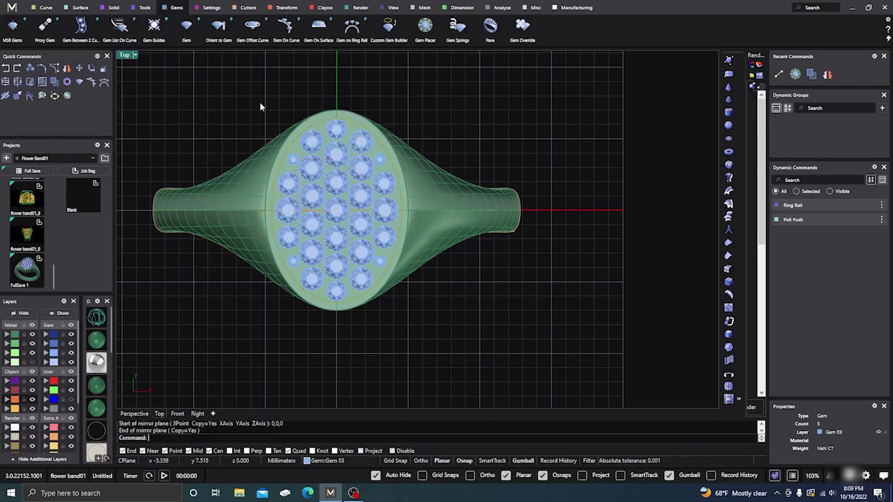
click(54, 352)
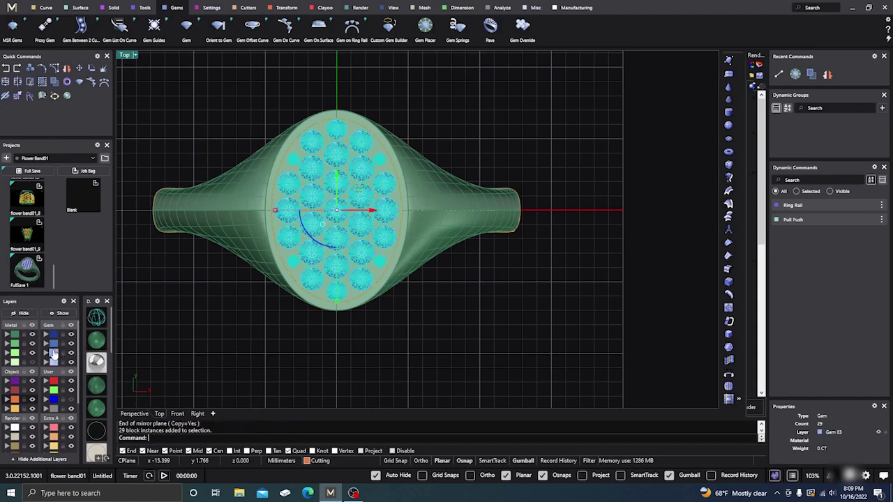
click(42, 83)
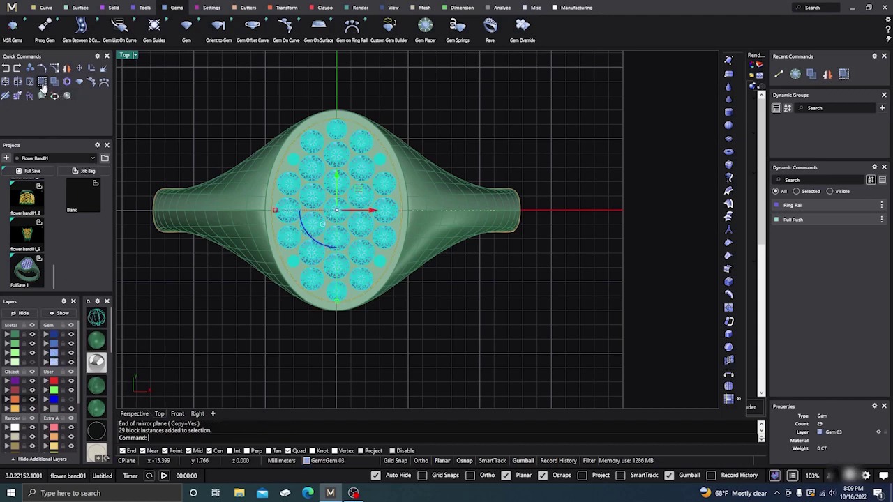
scroll(466, 152, up, 2)
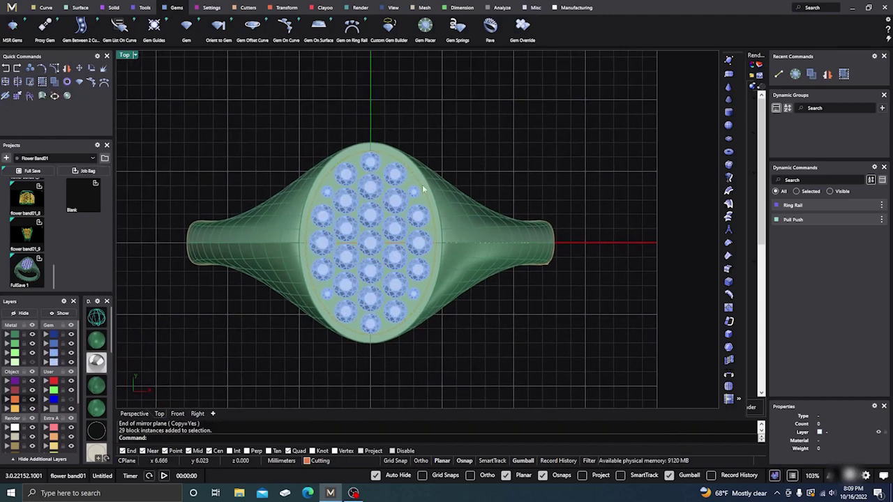
scroll(412, 192, up, 3)
- Centre the oval top in the Top view and select all 29 pavé gems
right_drag(394, 183, 415, 142)
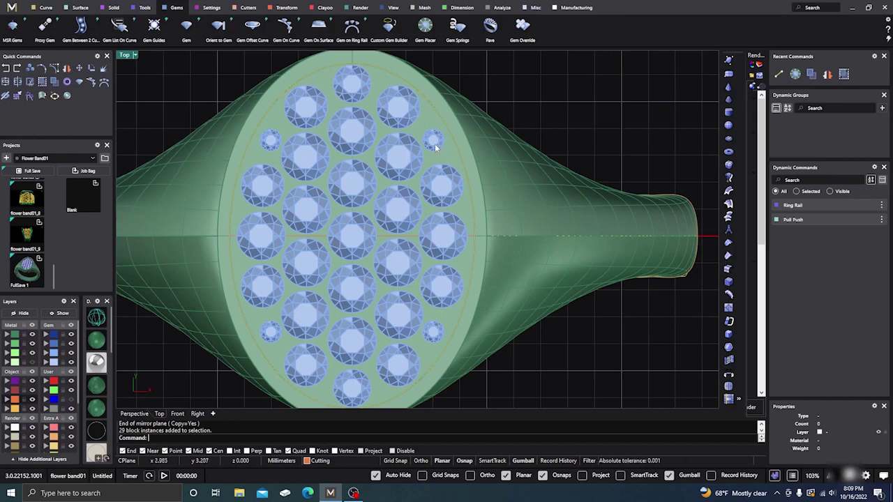
scroll(403, 145, down, 1)
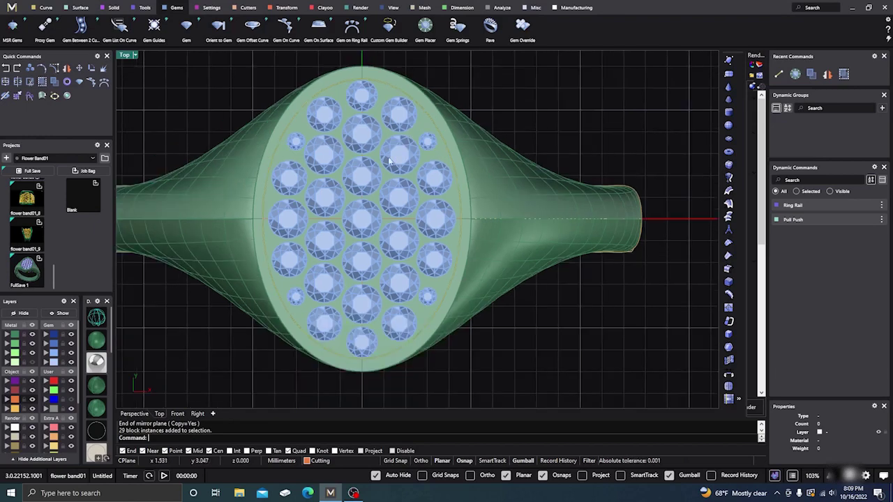
scroll(368, 180, down, 1)
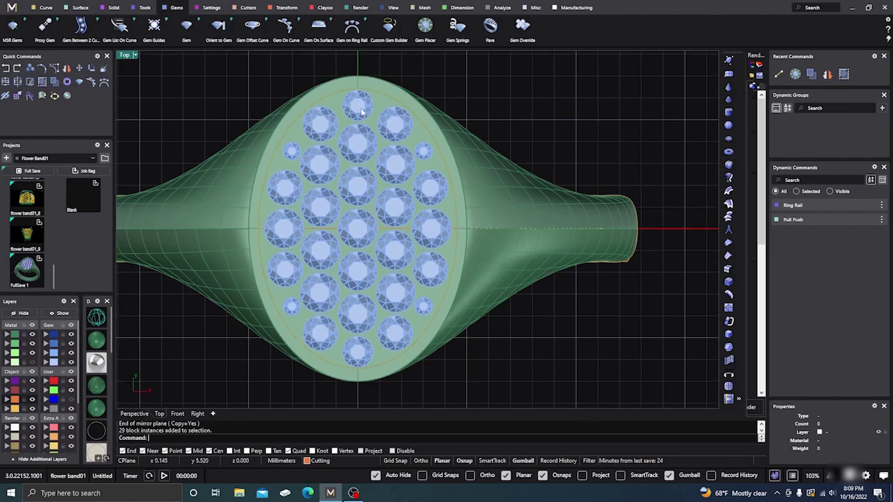
click(361, 112)
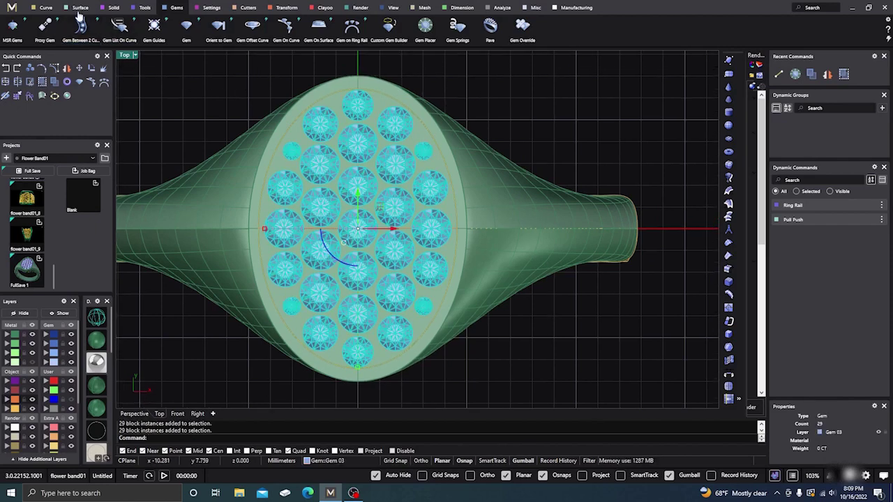
click(210, 8)
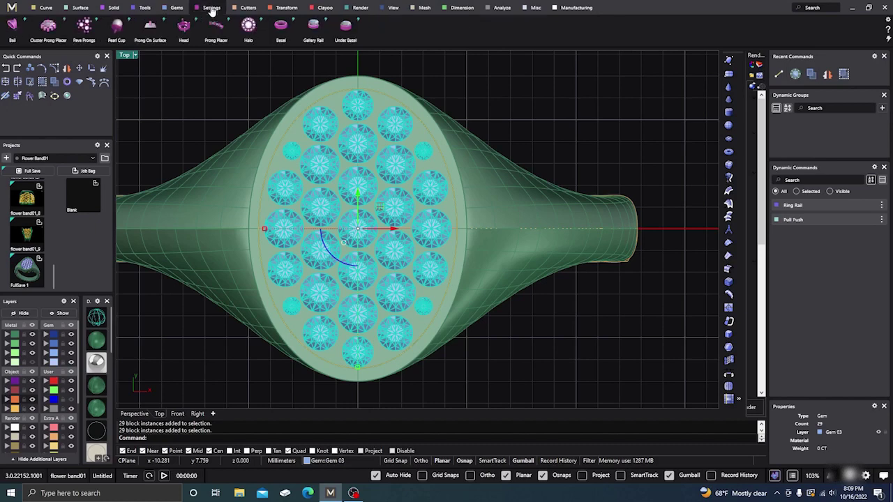
click(83, 27)
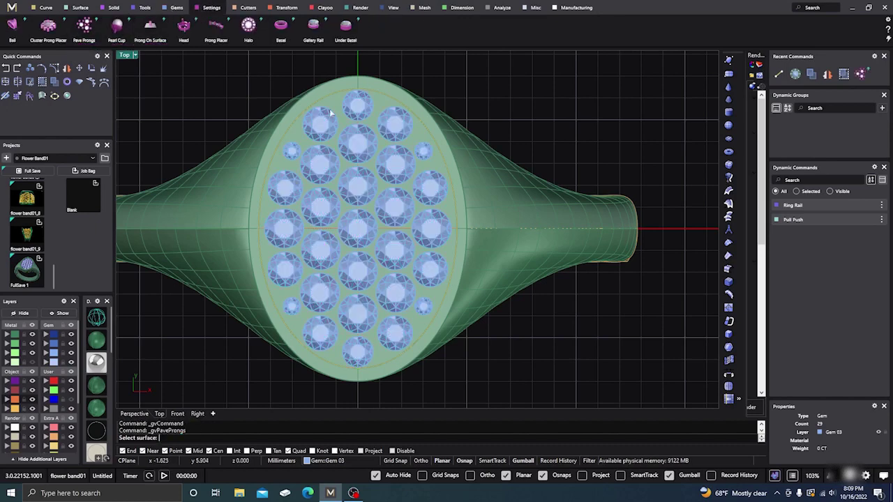
click(430, 141)
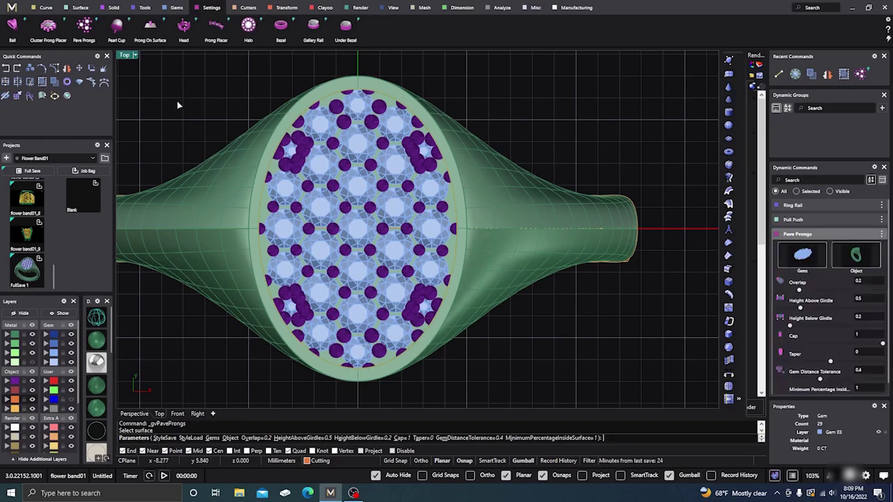
key(Escape)
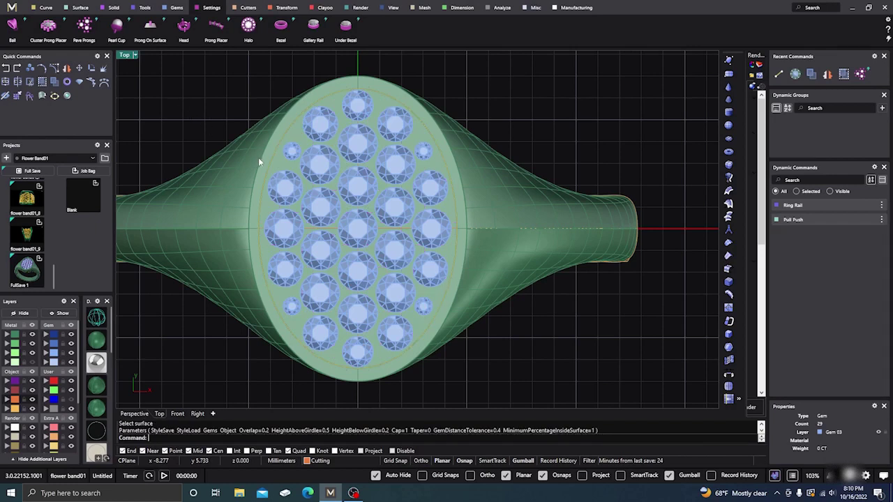
- Extract the ring's oval top face as a separate surface and move it to layer Metal 03
click(114, 8)
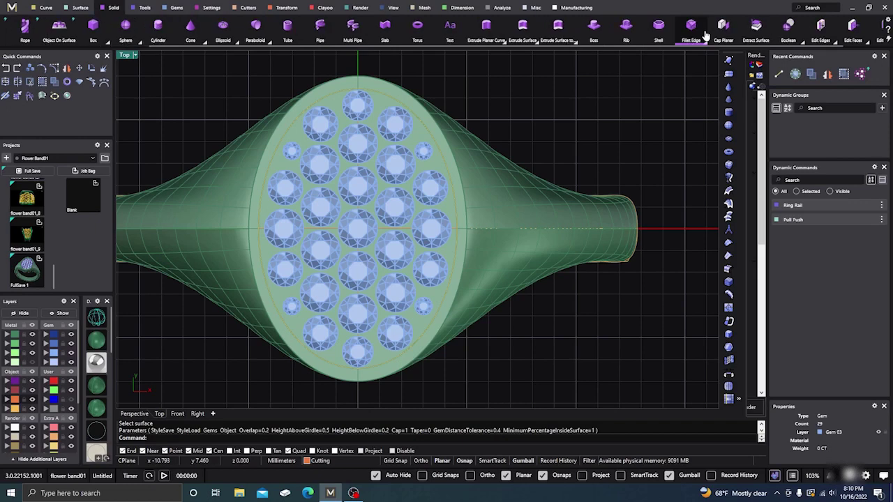
scroll(788, 31, down, 1)
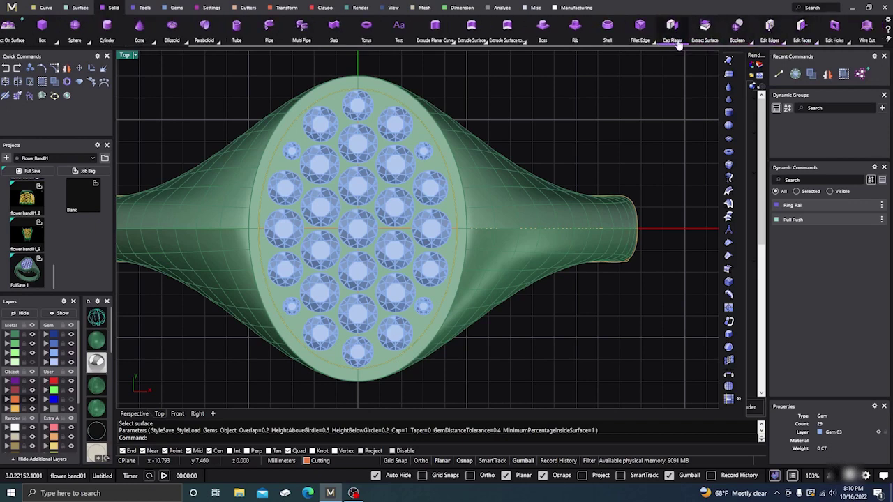
click(703, 29)
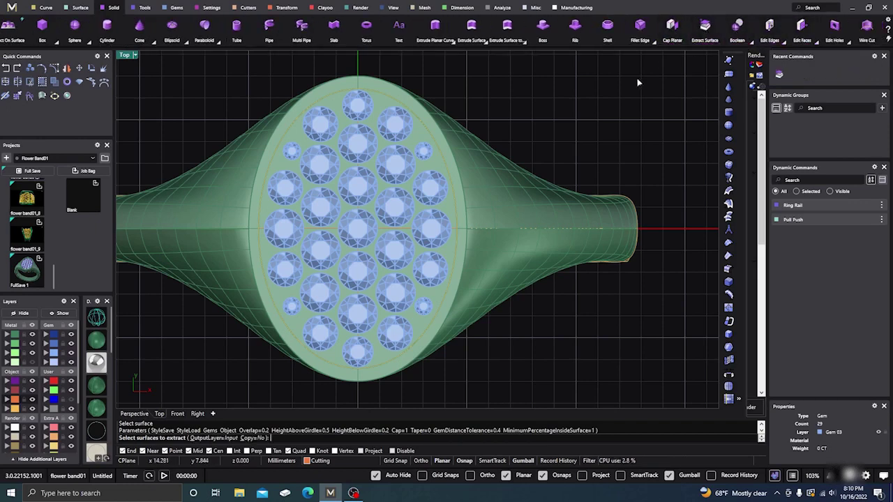
click(413, 143)
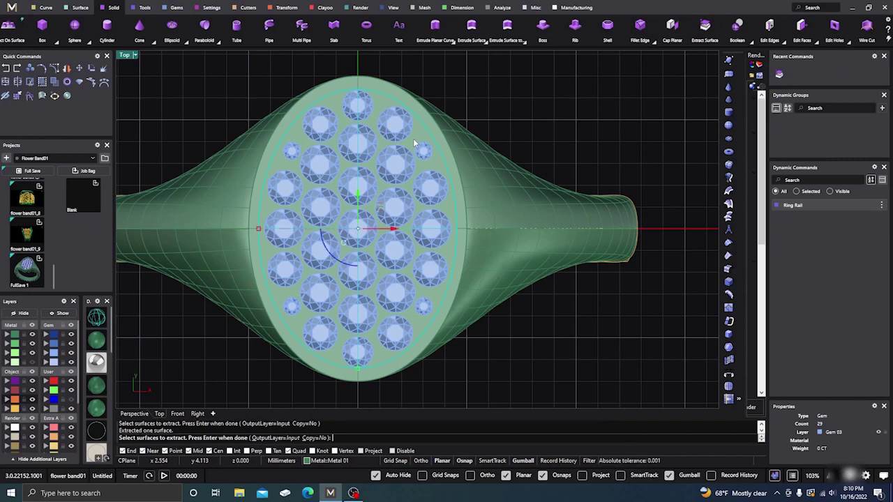
key(Return)
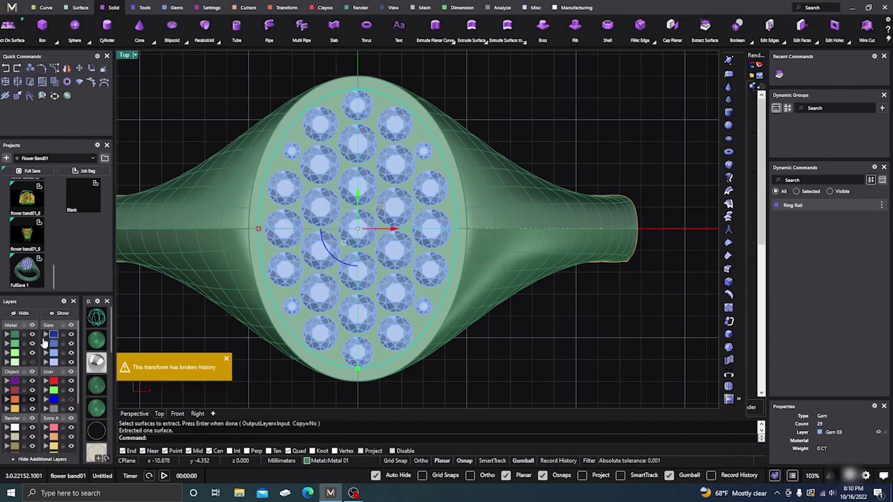
click(8, 355)
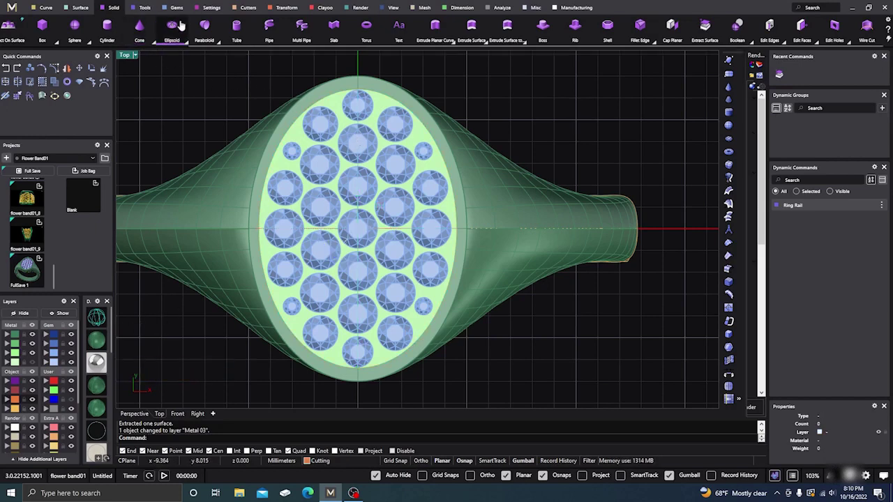
- Run Pave Prongs on all the gems, using the extracted oval surface
click(212, 9)
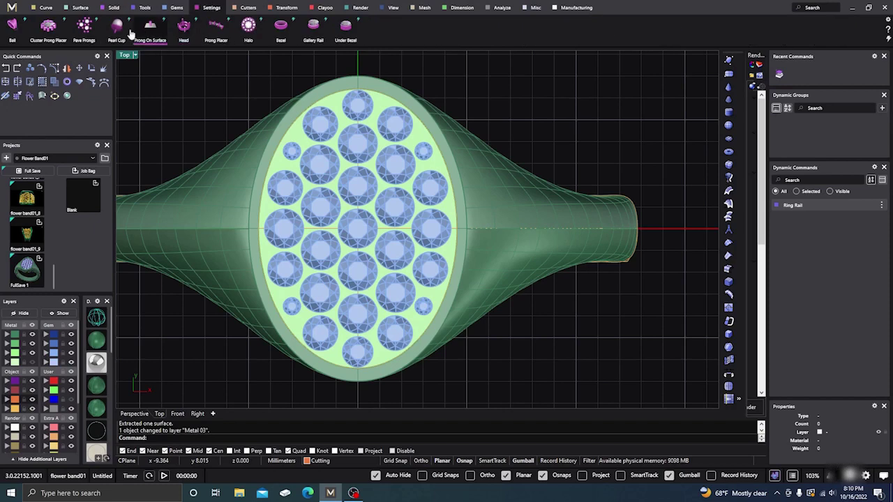
click(84, 26)
click(376, 154)
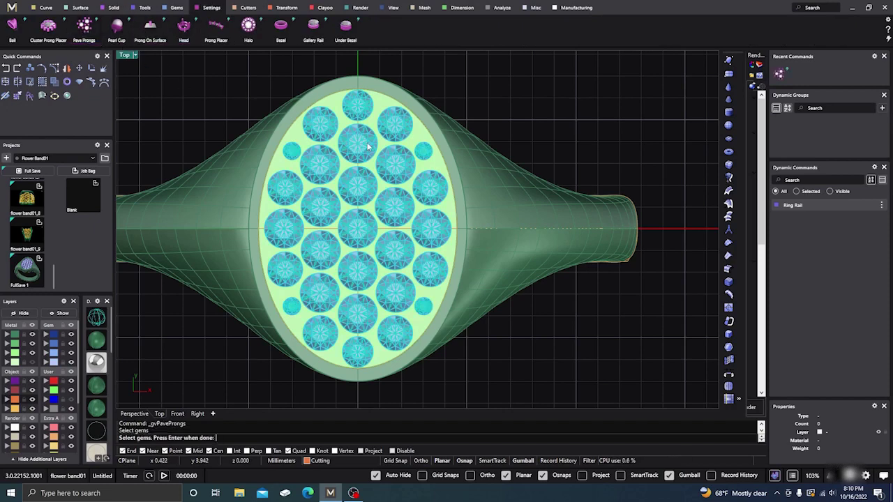
key(Return)
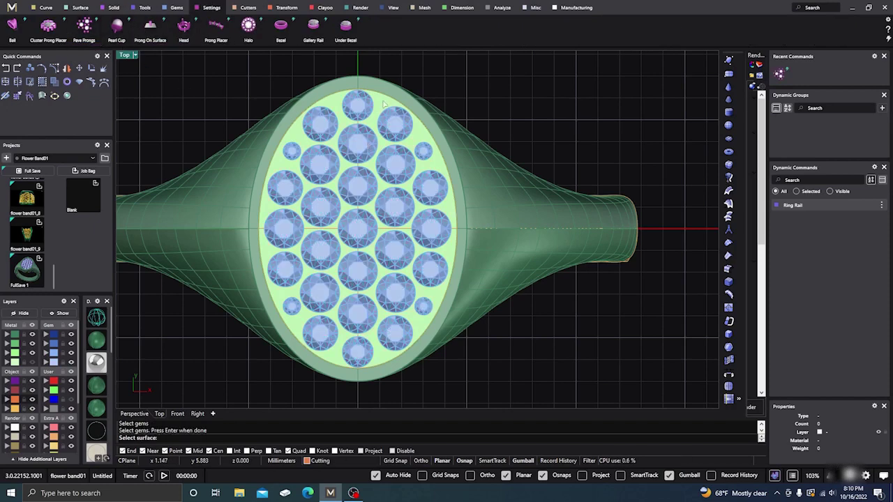
click(380, 106)
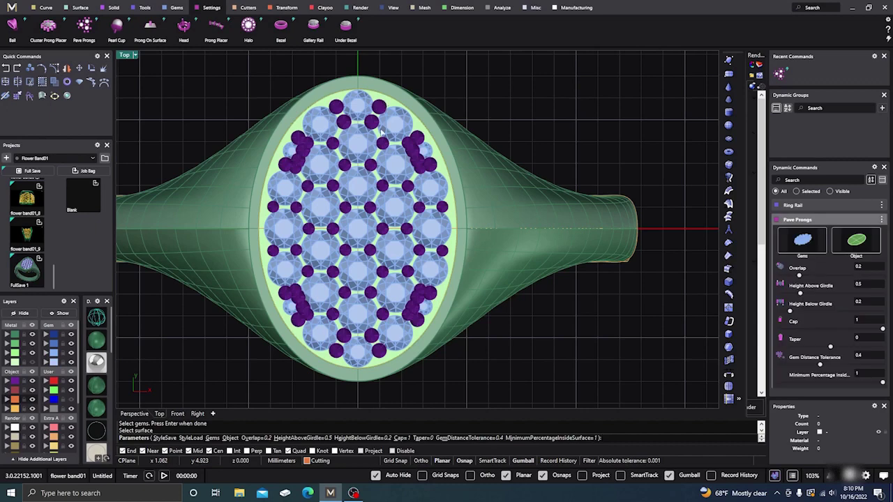
- Accept the 64 generated pavé prongs on layer Setting and select them
scroll(377, 180, up, 4)
scroll(377, 180, down, 2)
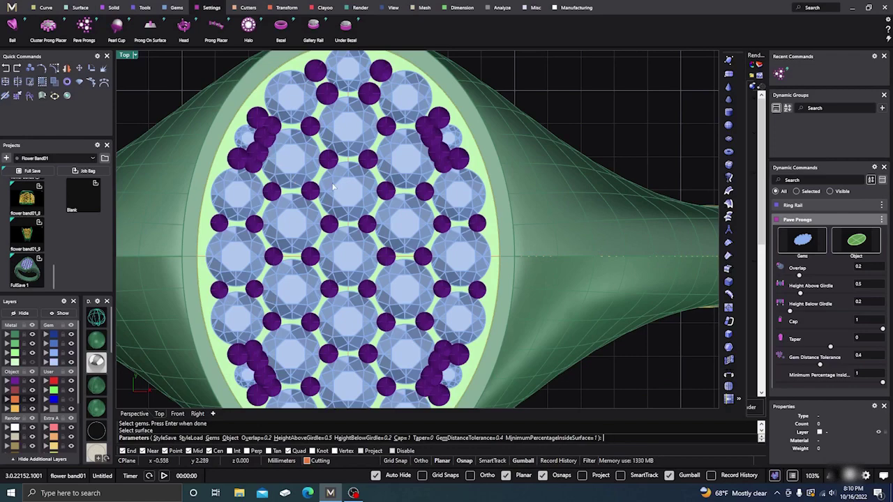
scroll(333, 186, down, 3)
key(Return)
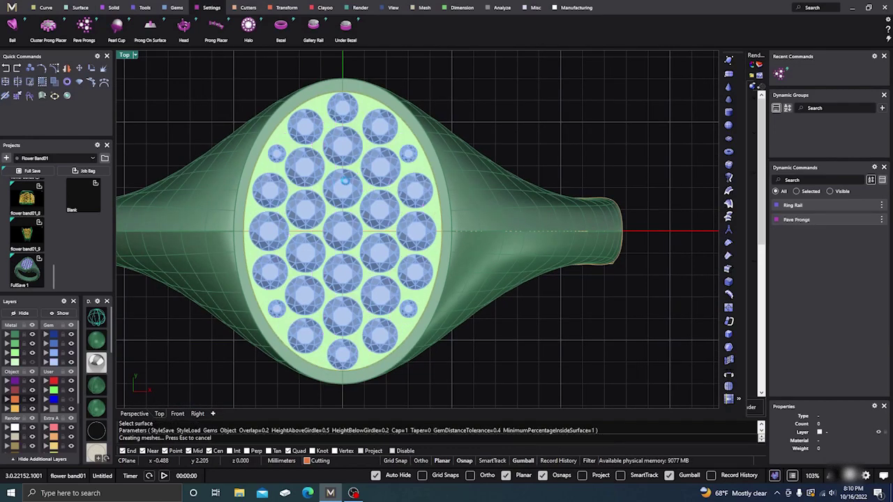
scroll(357, 180, up, 2)
scroll(358, 179, up, 2)
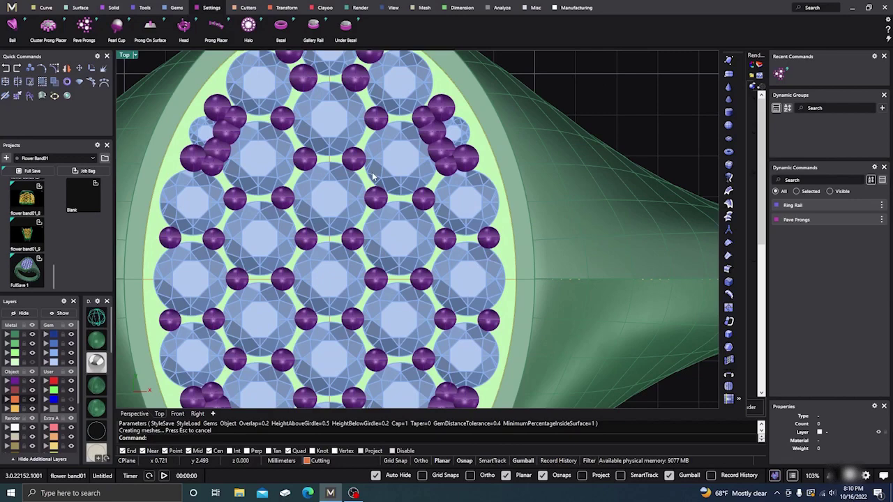
click(421, 143)
- Group the 64 prongs and check the grouped selection
scroll(335, 164, down, 1)
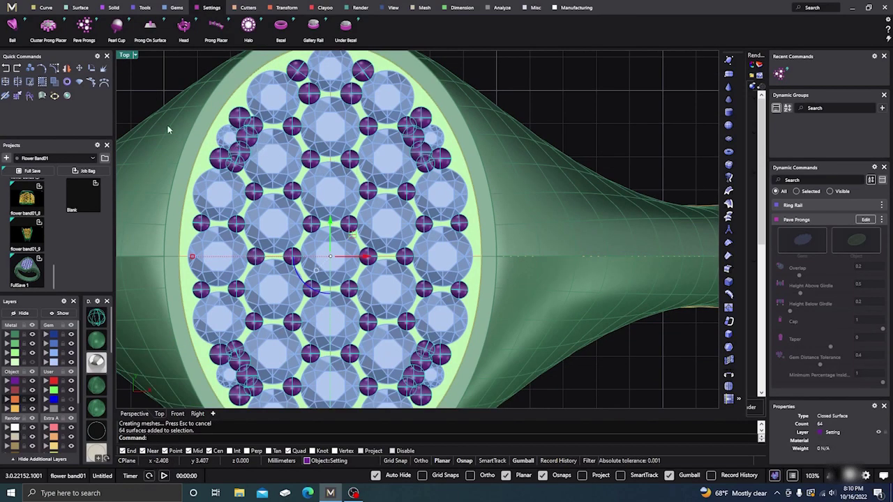
click(42, 83)
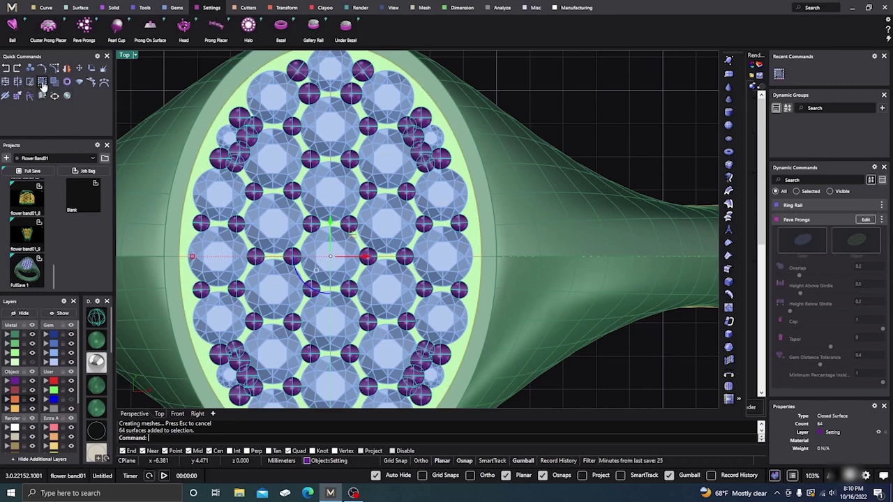
click(173, 79)
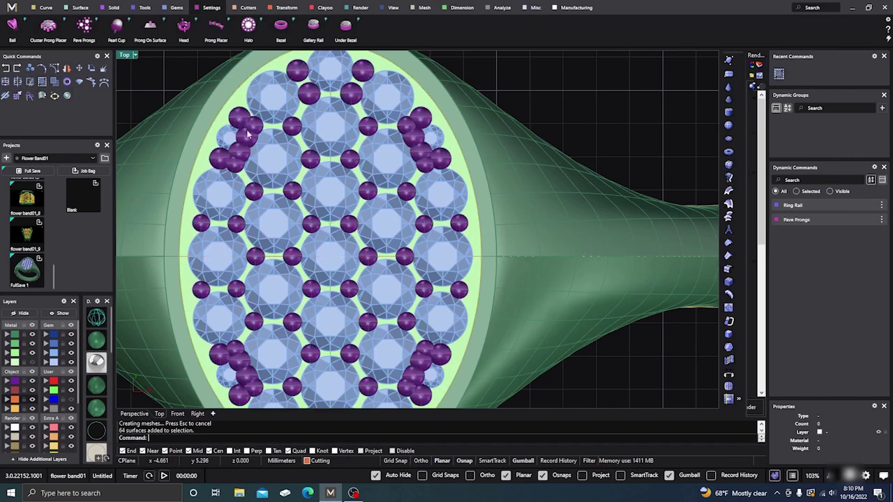
scroll(252, 144, up, 2)
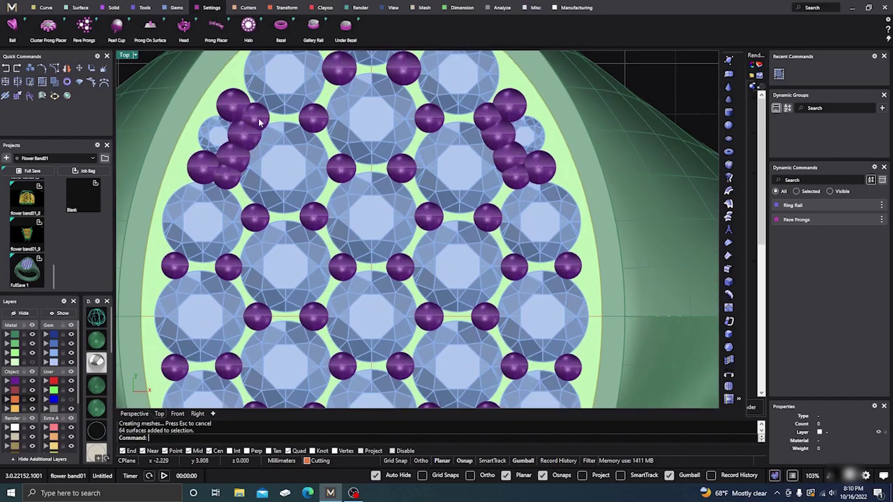
scroll(258, 123, down, 2)
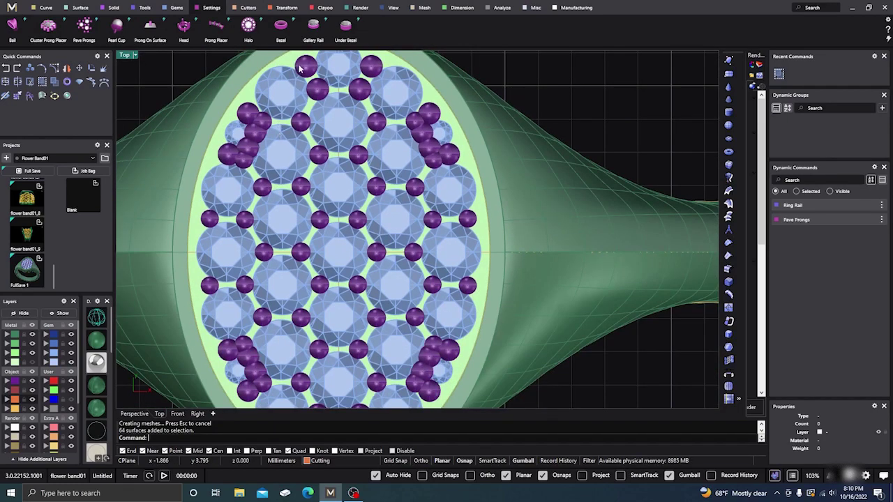
scroll(266, 124, up, 3)
click(266, 124)
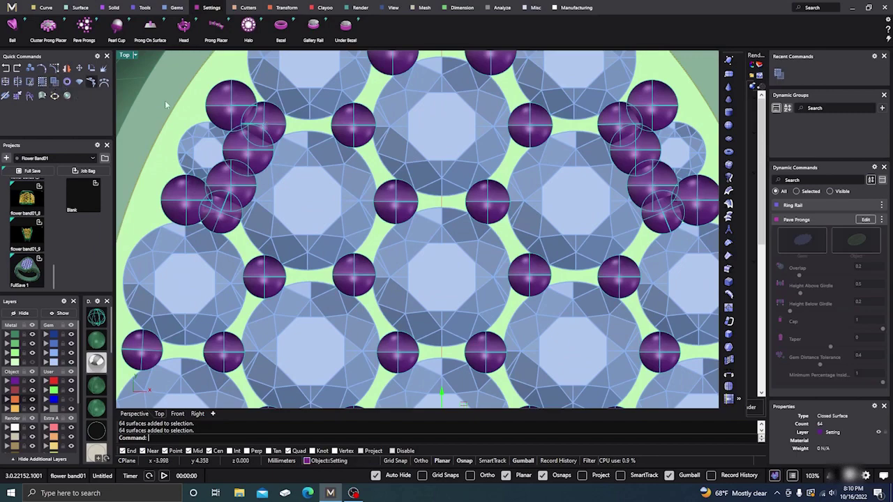
scroll(264, 155, down, 3)
click(185, 97)
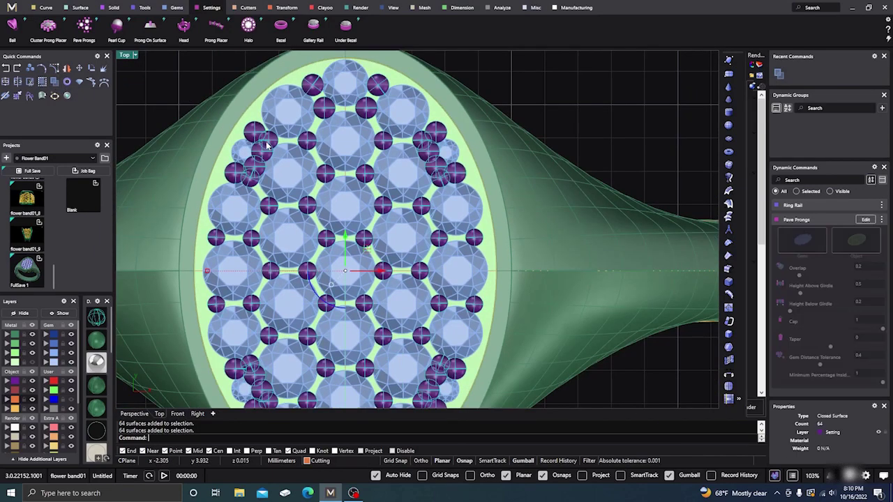
click(267, 145)
scroll(295, 140, down, 2)
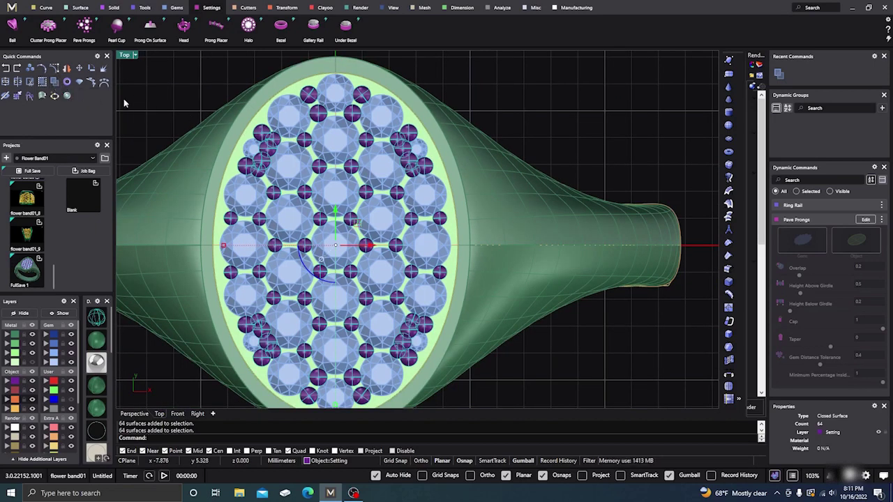
key(Escape)
- Move an upper-left overlapping prong into the gap and delete a redundant neighbour
click(263, 137)
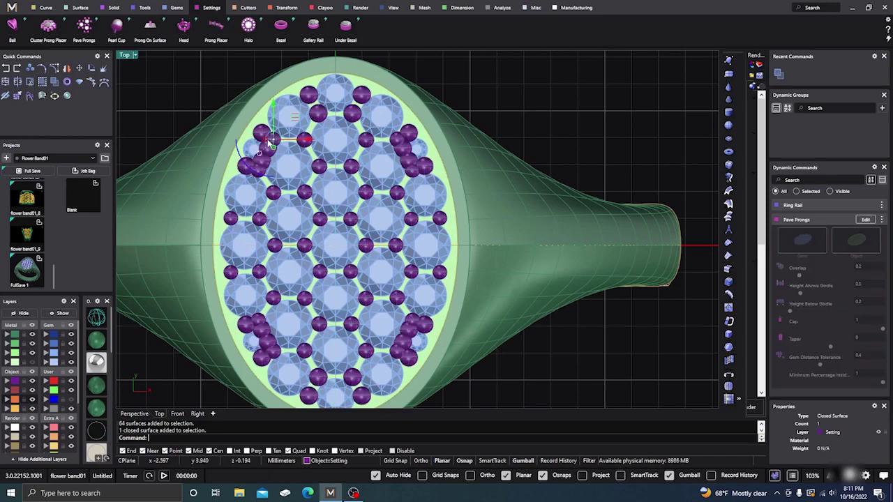
scroll(269, 140, up, 4)
scroll(324, 163, down, 3)
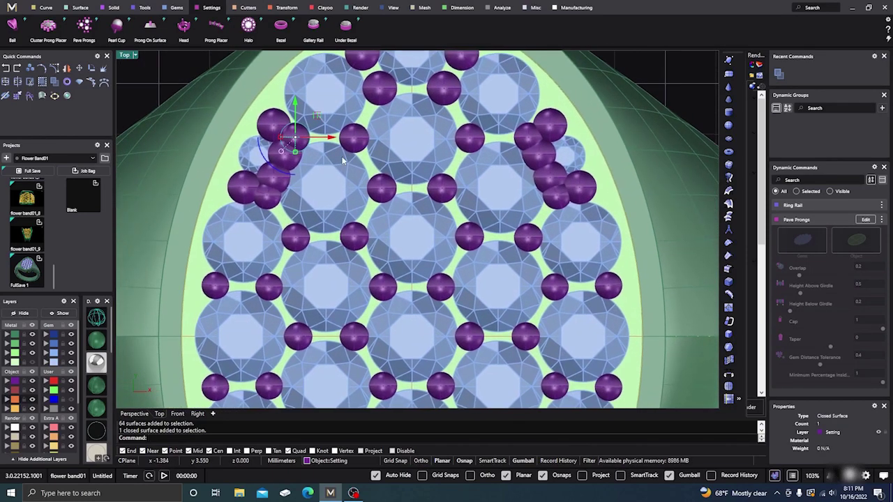
scroll(361, 178, up, 2)
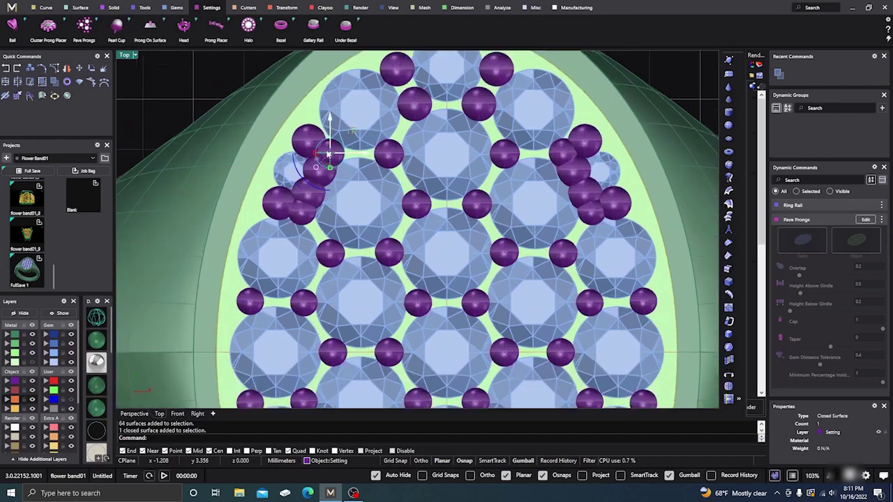
drag(352, 131, 358, 125)
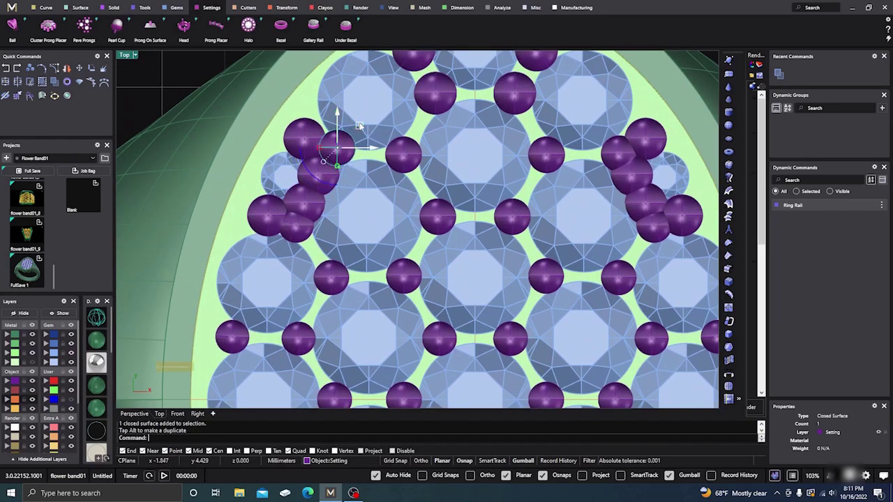
click(299, 141)
key(Delete)
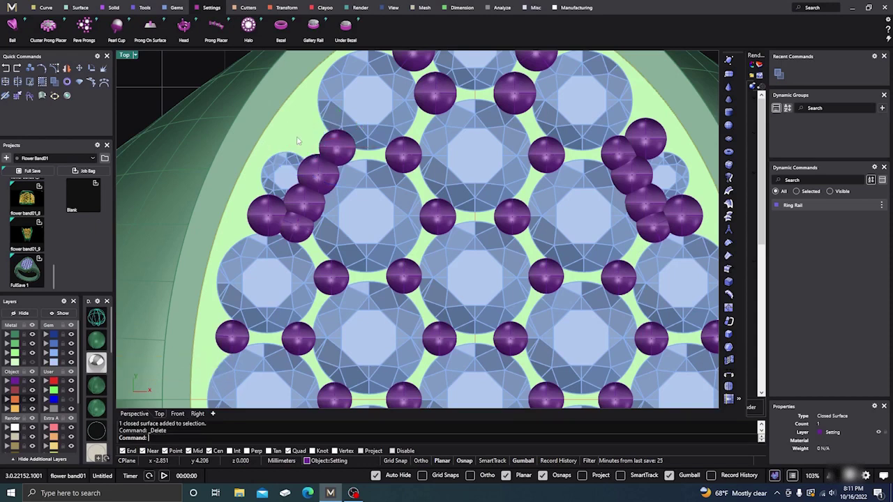
- Nudge two right-edge prongs and a left top-edge prong into the empty gaps
click(637, 142)
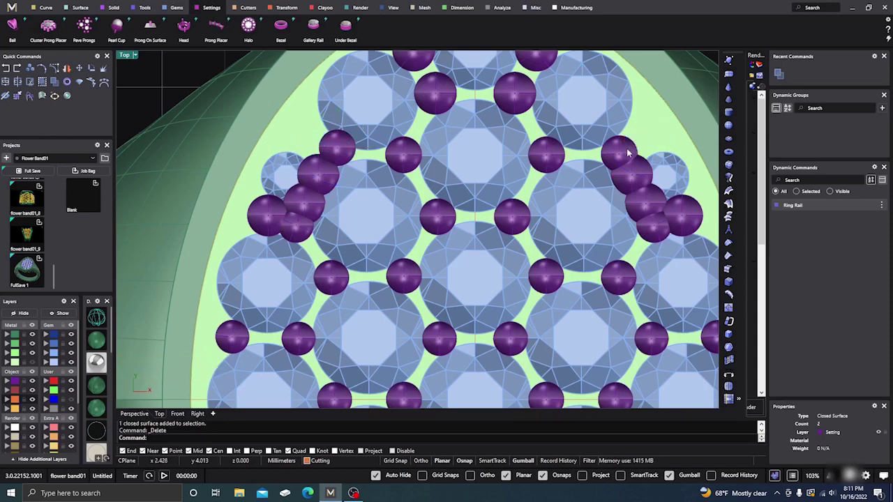
shift+click(627, 153)
drag(627, 151, 655, 103)
click(337, 148)
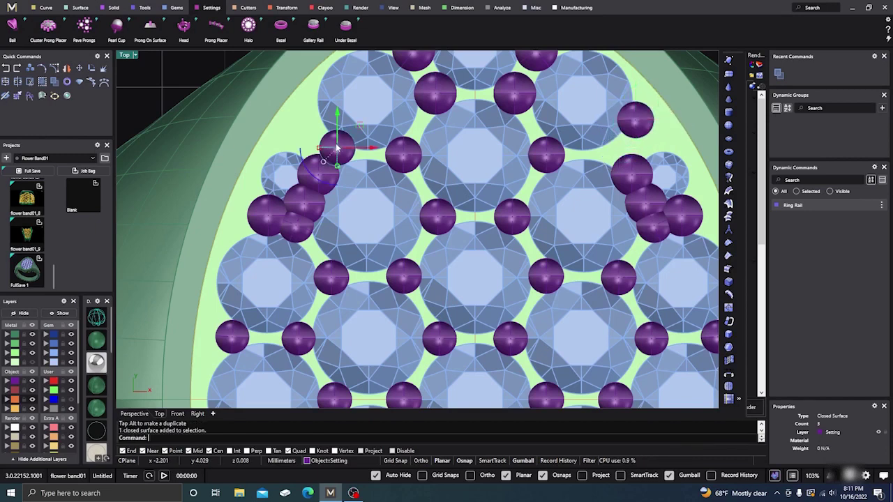
drag(359, 127, 340, 103)
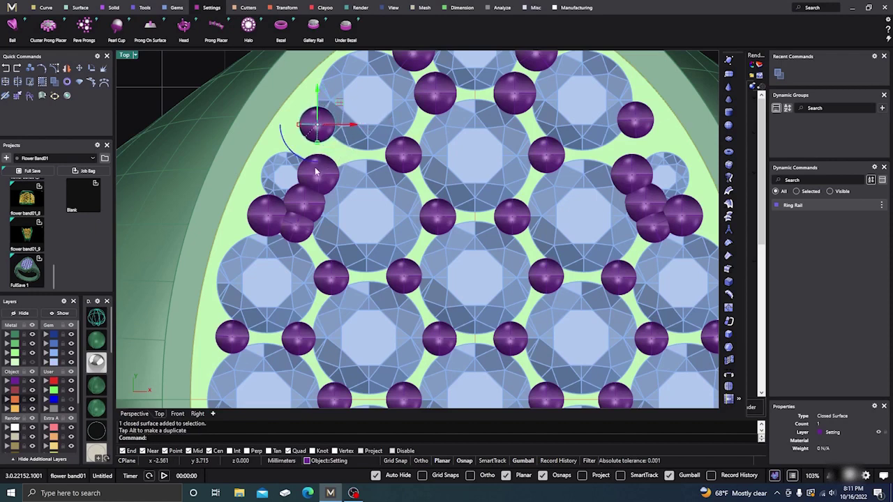
- Delete the duplicate lower-left prong and the overlapping right prong
click(304, 200)
key(Delete)
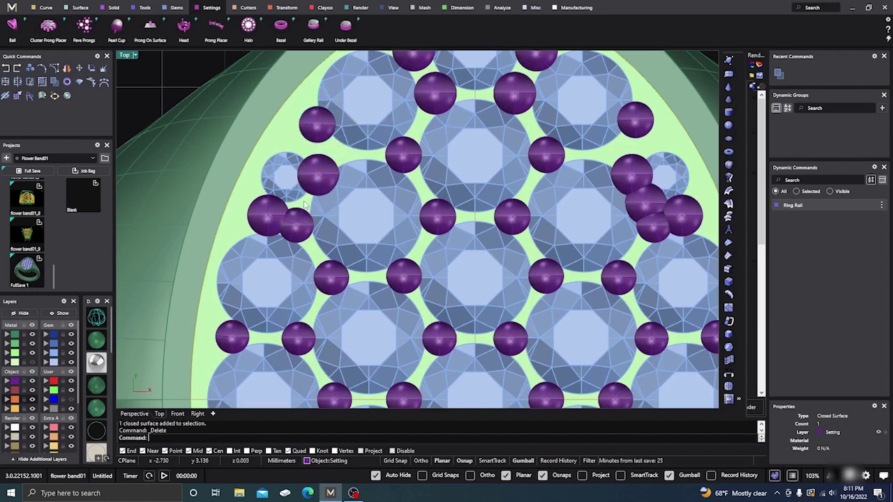
click(640, 204)
key(Delete)
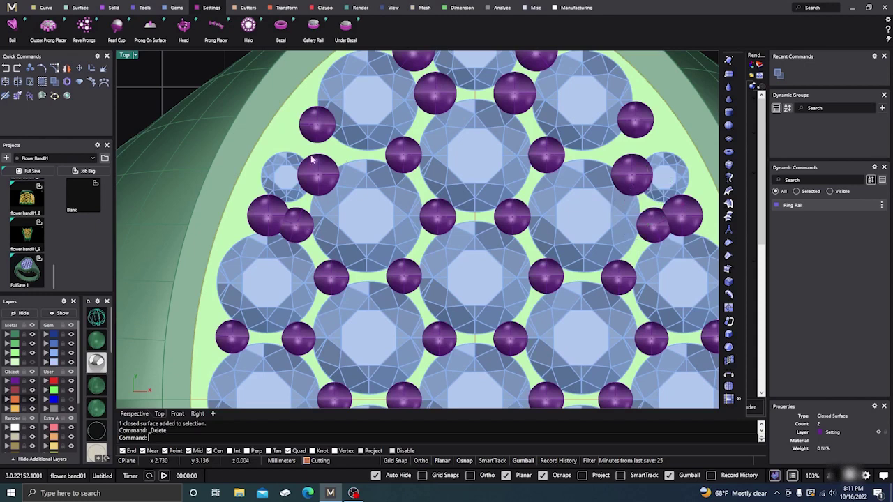
scroll(311, 159, down, 2)
- Remove the unwanted right-edge prong and shift the left prong beside the small stone
click(613, 203)
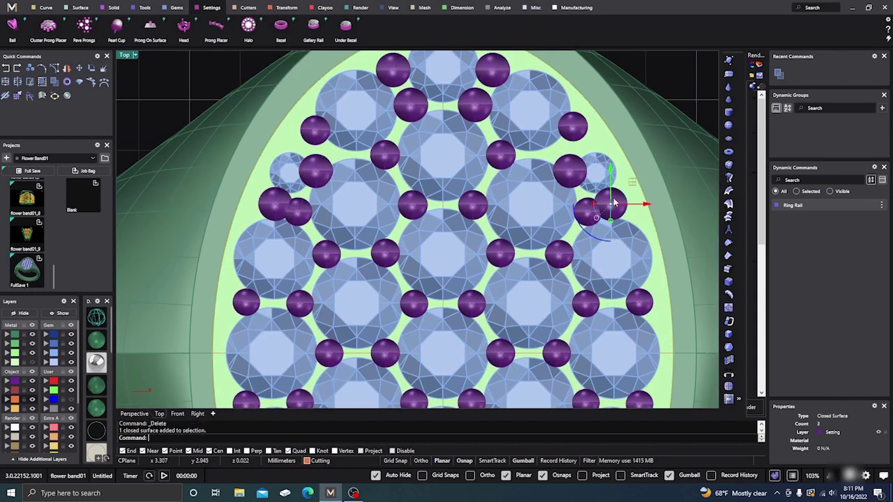
drag(611, 200, 641, 174)
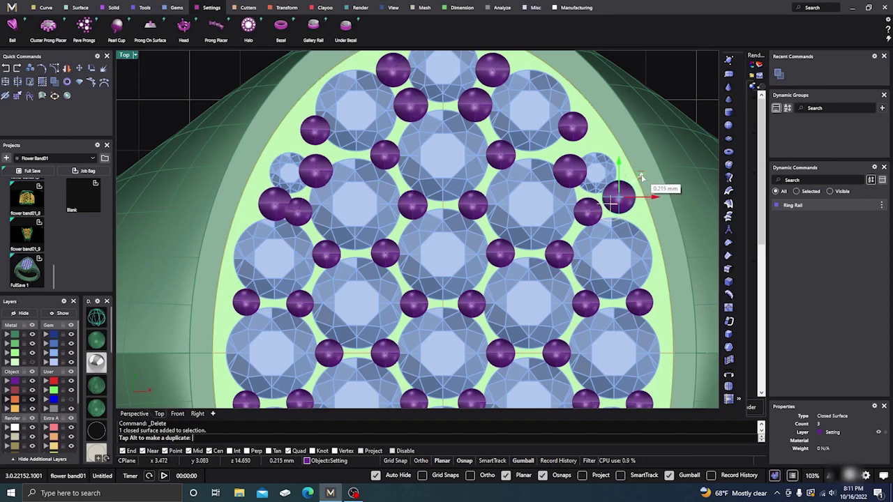
drag(640, 174, 641, 176)
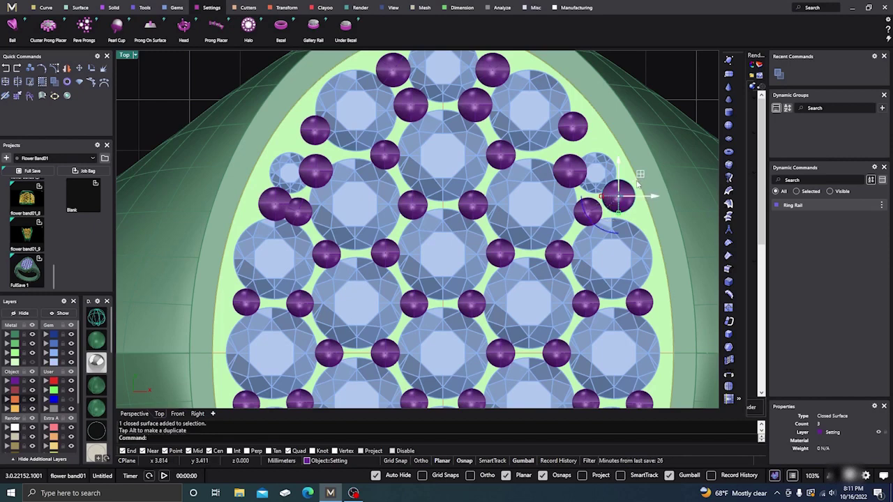
key(Delete)
drag(270, 206, 360, 206)
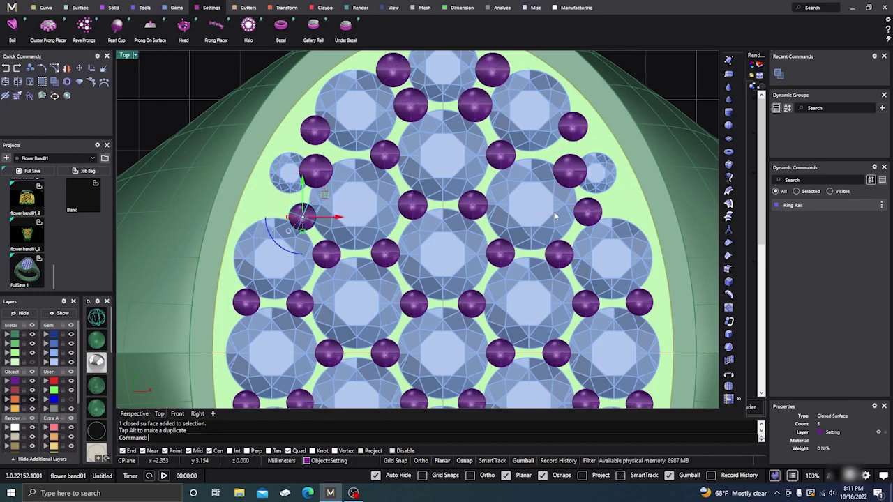
click(588, 211)
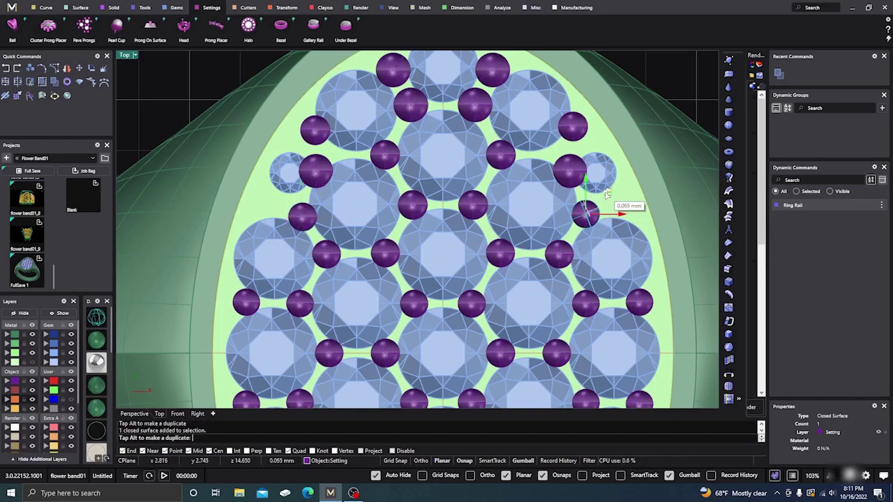
- Zoom to the lower pavé and delete a stray prong
scroll(436, 179, down, 4)
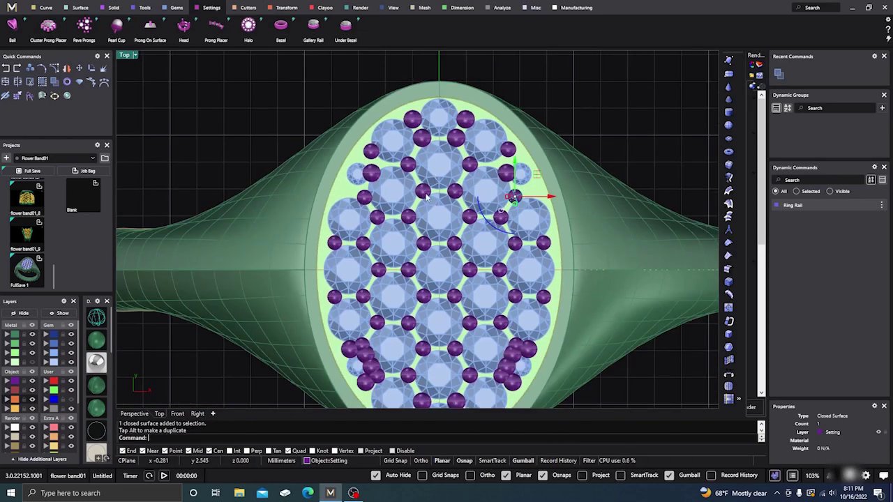
scroll(426, 198, down, 3)
scroll(426, 202, up, 6)
scroll(340, 253, down, 2)
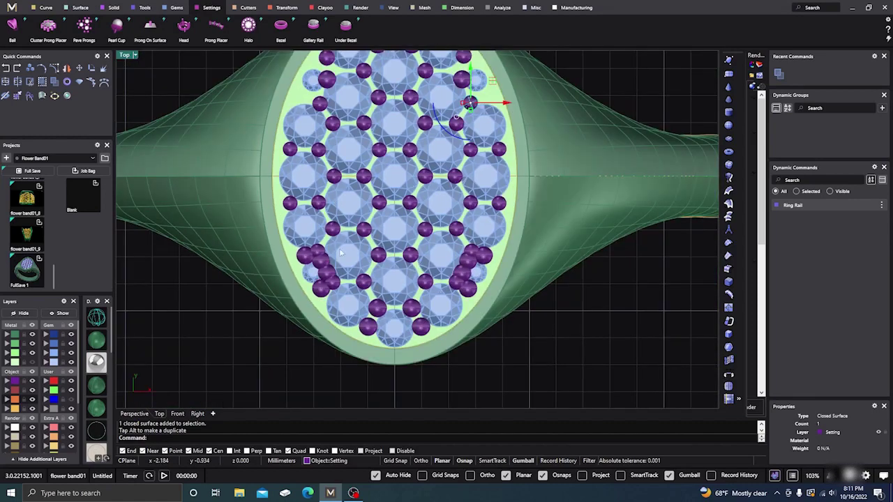
scroll(339, 253, up, 3)
scroll(331, 259, down, 2)
scroll(322, 274, down, 2)
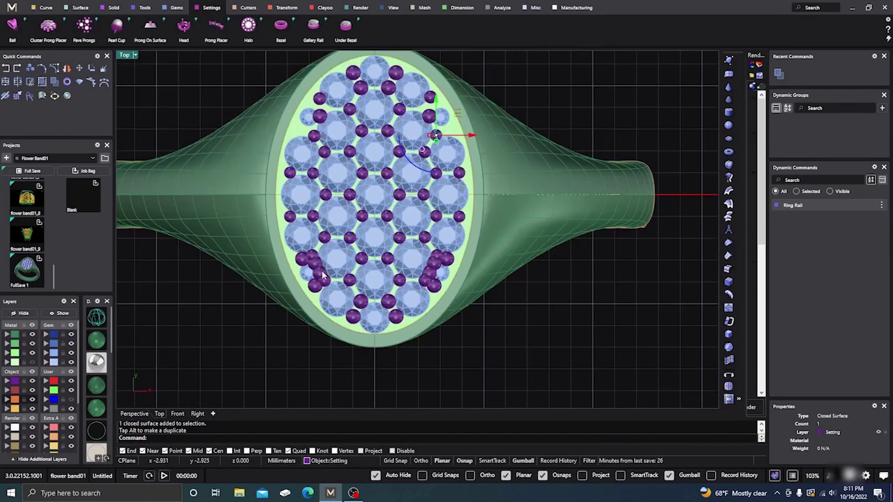
scroll(322, 274, down, 2)
scroll(310, 246, up, 5)
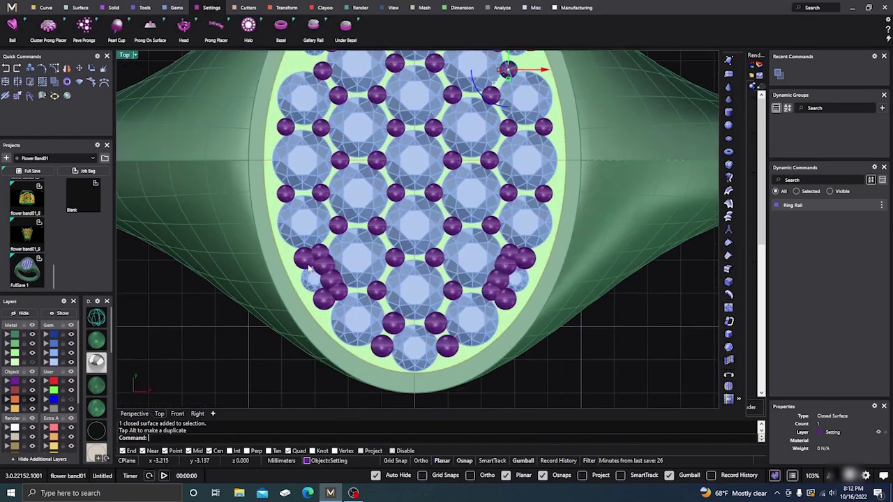
click(323, 258)
key(Delete)
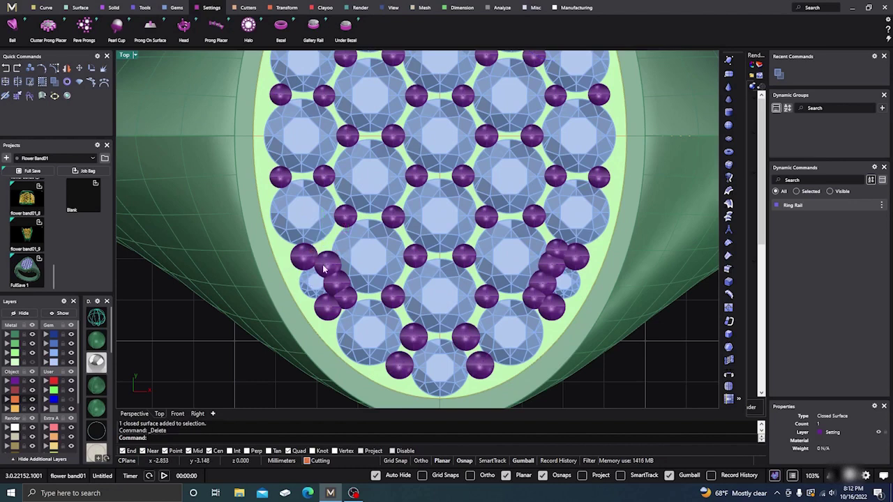
- Clear the four crowded prongs by the lower-right stone, nudging one into the gap
shift+click(558, 251)
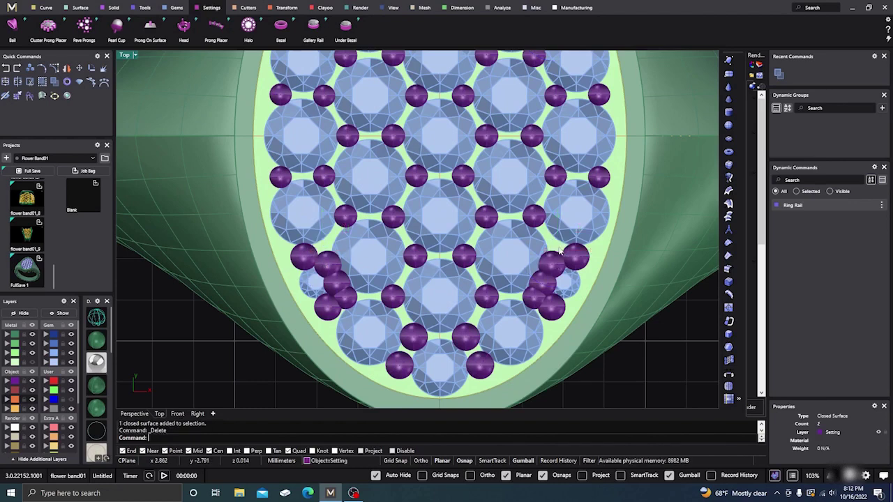
shift+click(553, 267)
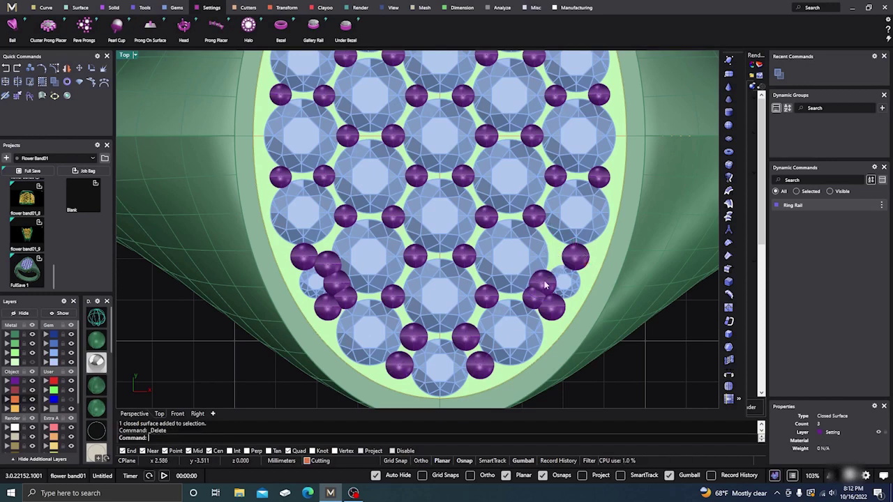
shift+click(544, 286)
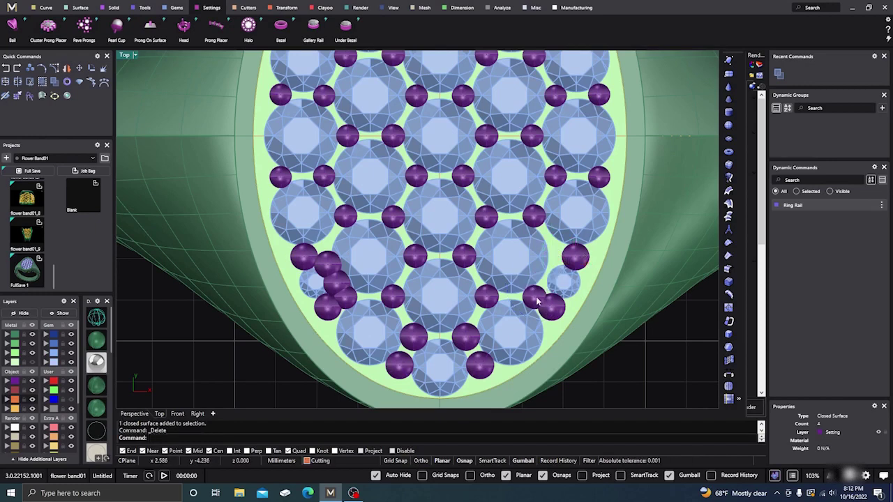
shift+click(535, 300)
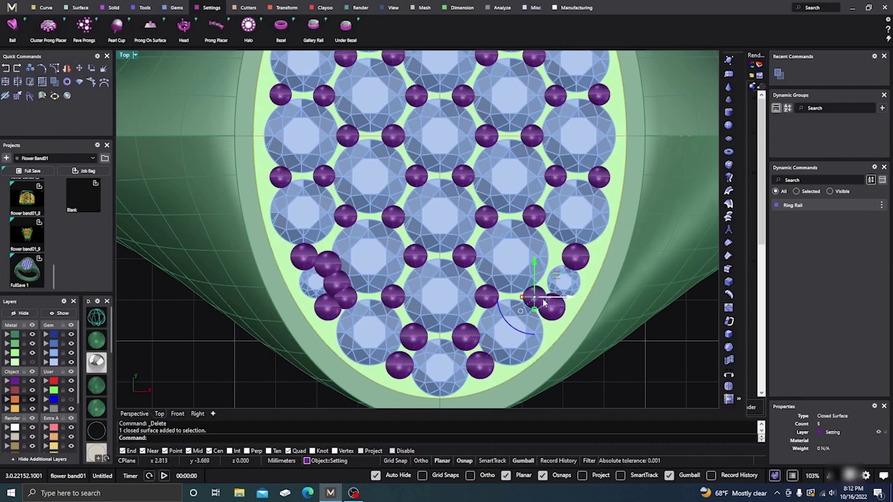
drag(534, 300, 553, 304)
key(Delete)
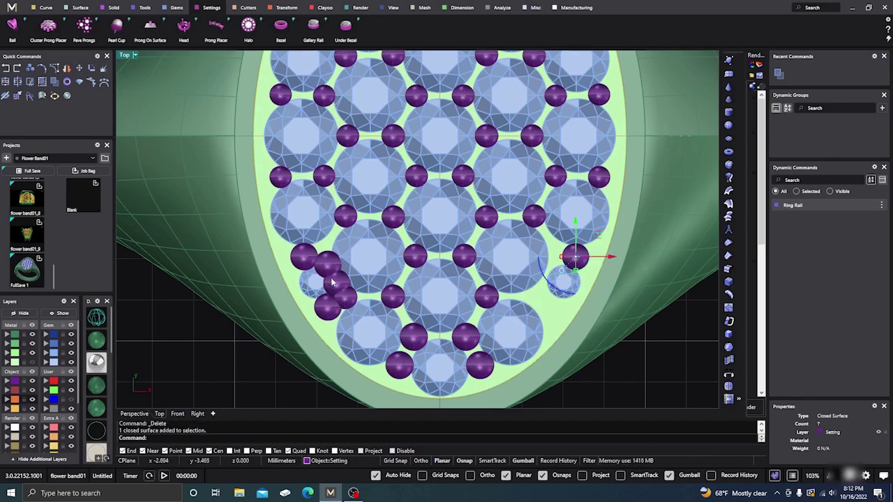
key(Delete)
- Select the four crowded prongs beside the lower-left stone
shift+click(325, 266)
shift+click(303, 257)
shift+click(344, 298)
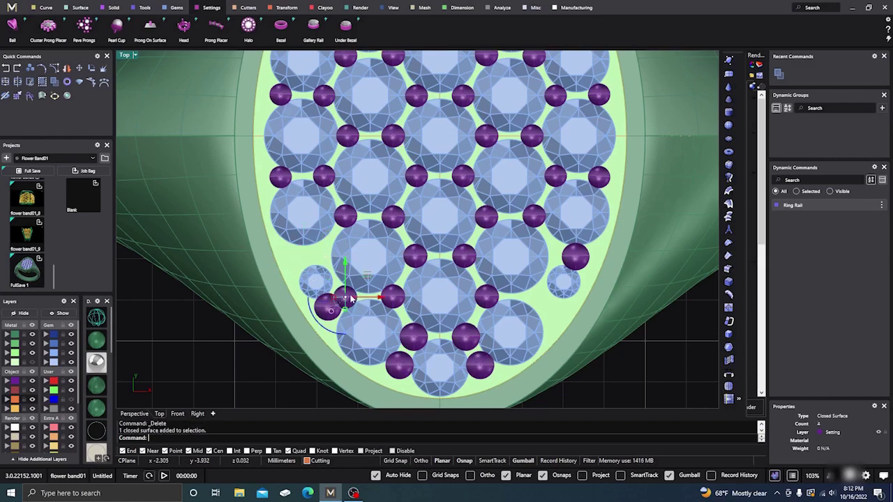
shift+click(326, 306)
scroll(326, 306, down, 1)
scroll(329, 314, down, 1)
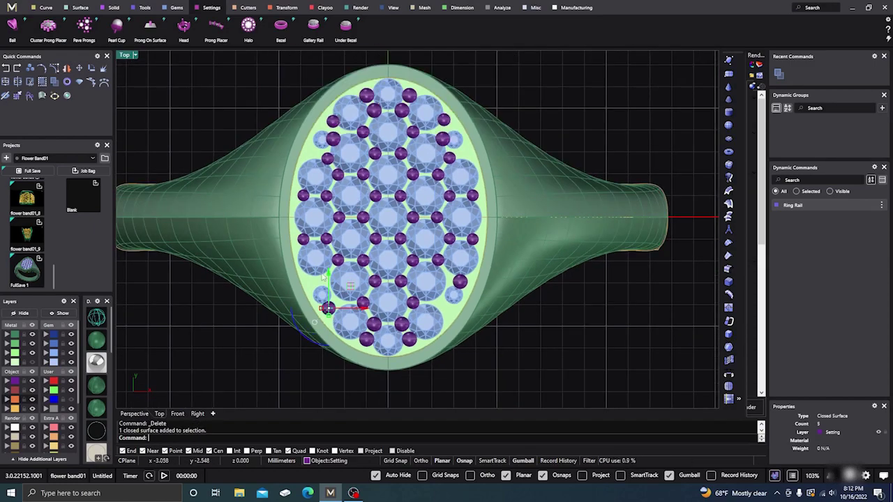
- Delete the crowded lower-left prongs and select the eleven upper-left prongs for mirroring
key(Delete)
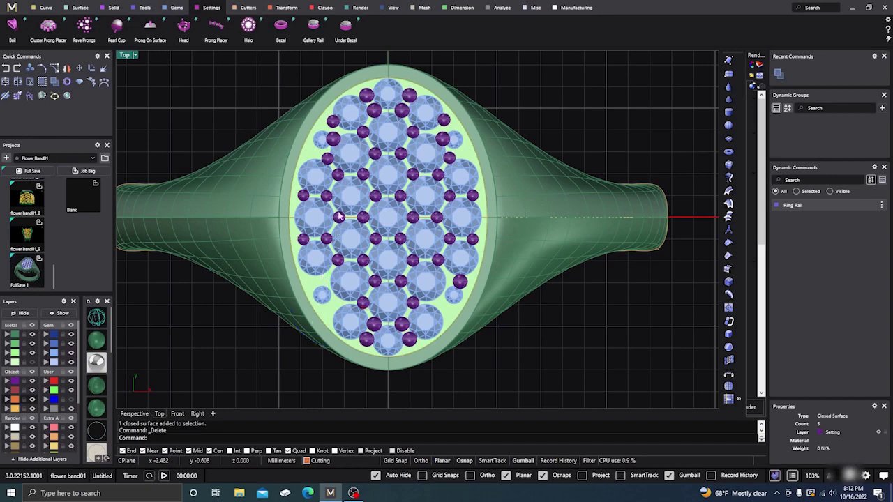
click(334, 140)
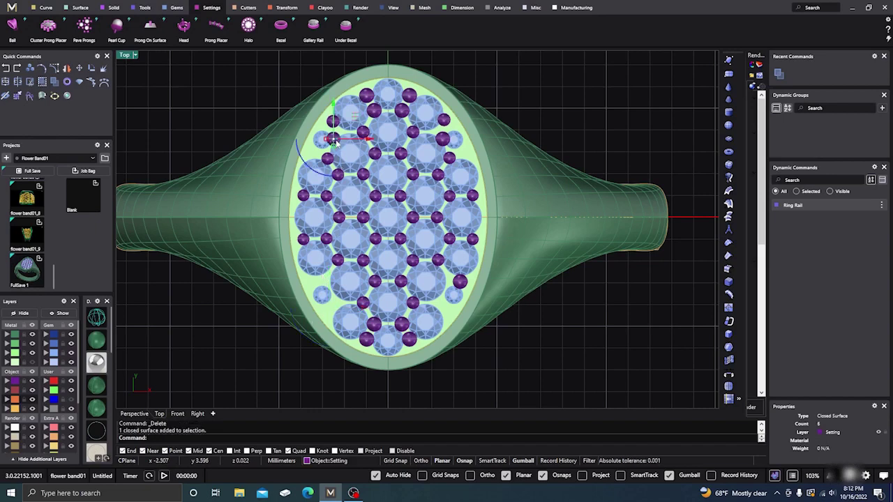
shift+click(332, 120)
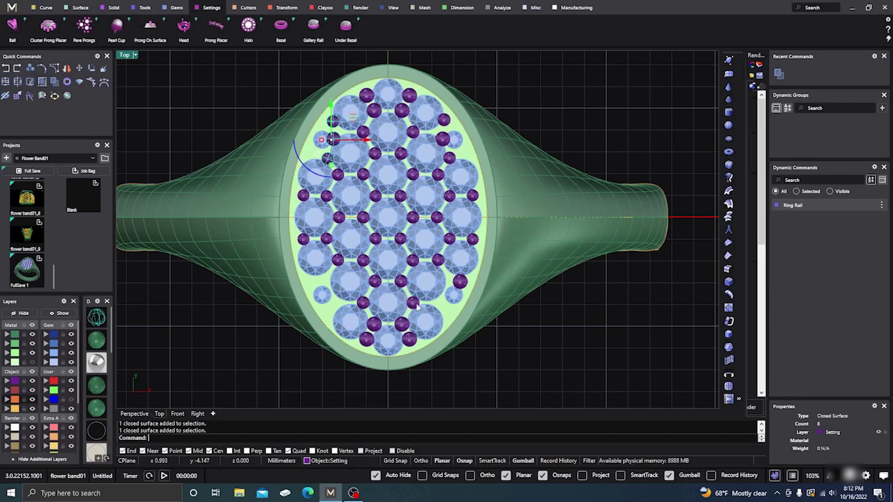
shift+click(454, 136)
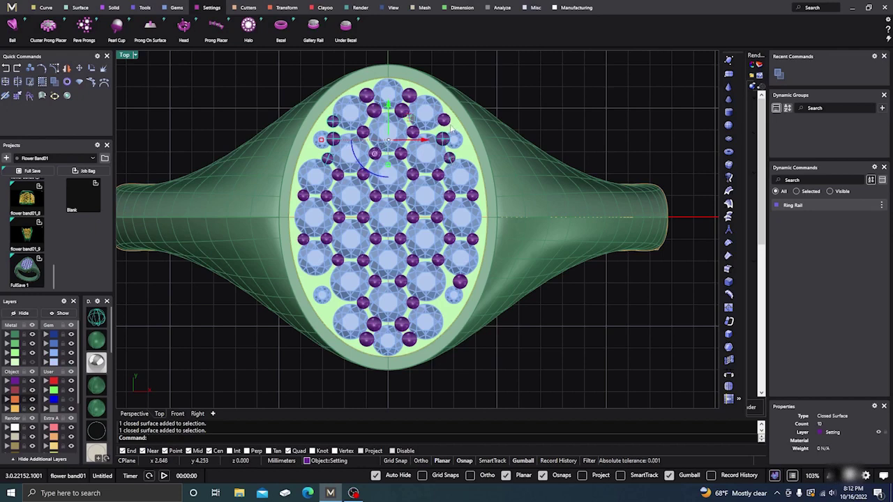
shift+click(447, 123)
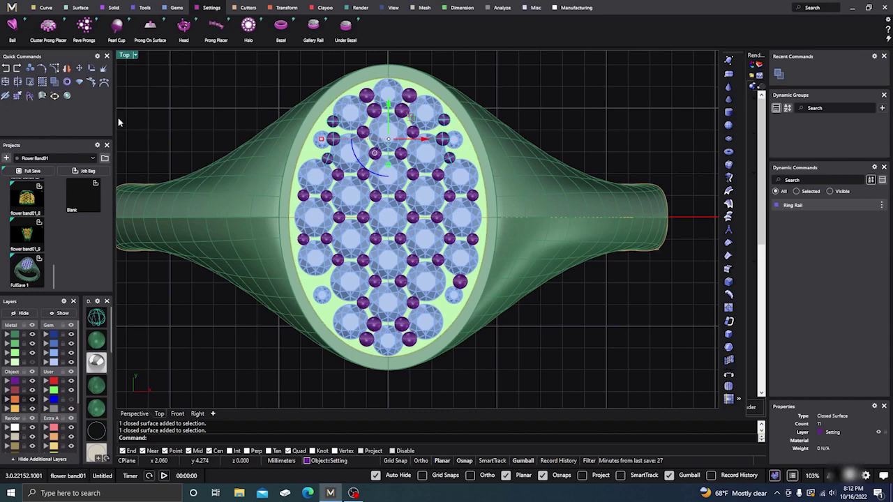
click(67, 68)
scroll(198, 124, down, 2)
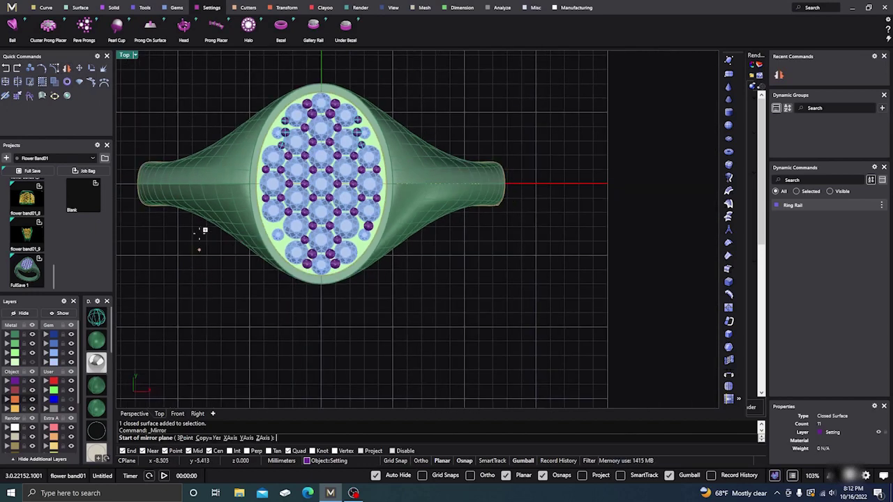
- Mirror-copy the eleven prongs across the horizontal axis through 0,0,0
text(0,0,0)
key(Return)
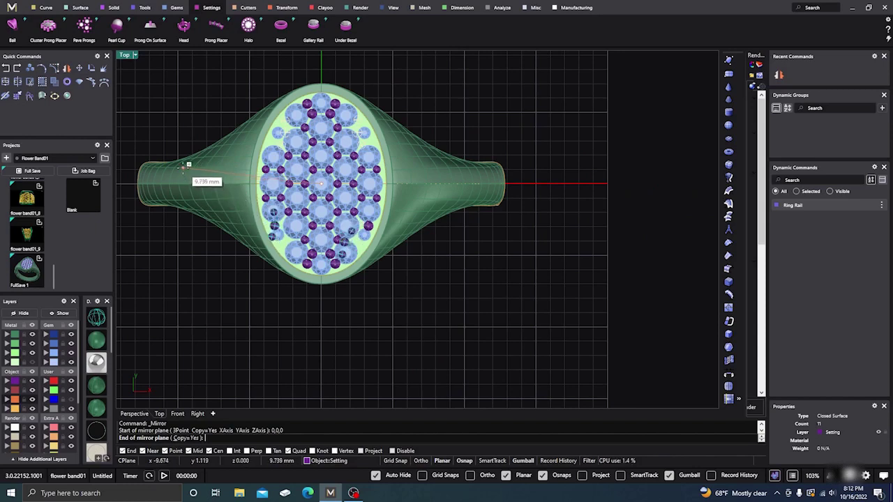
click(128, 183)
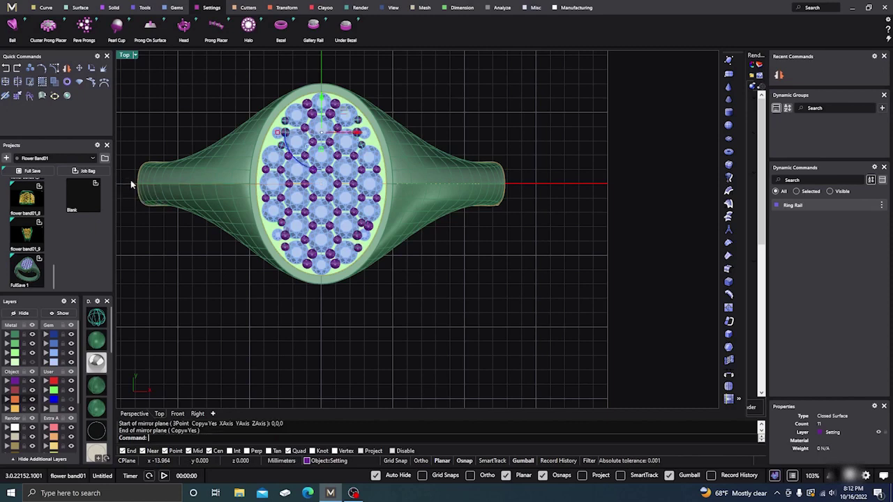
right_drag(459, 124, 500, 146)
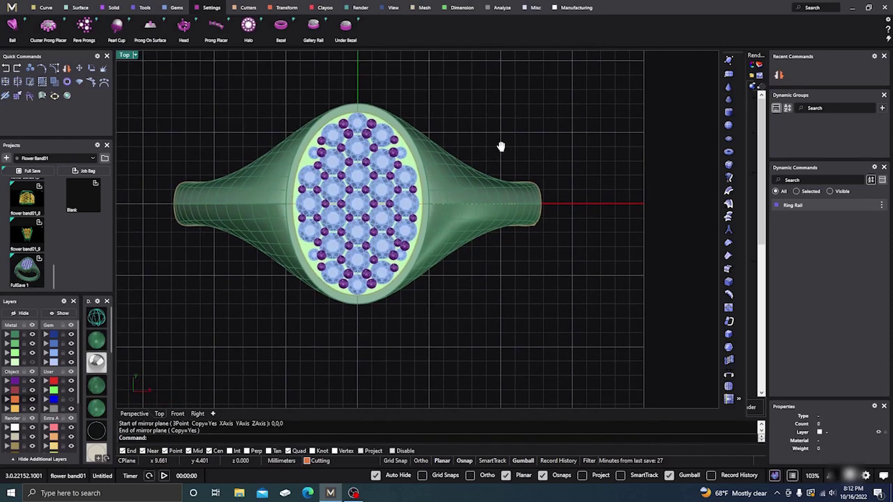
scroll(410, 229, up, 5)
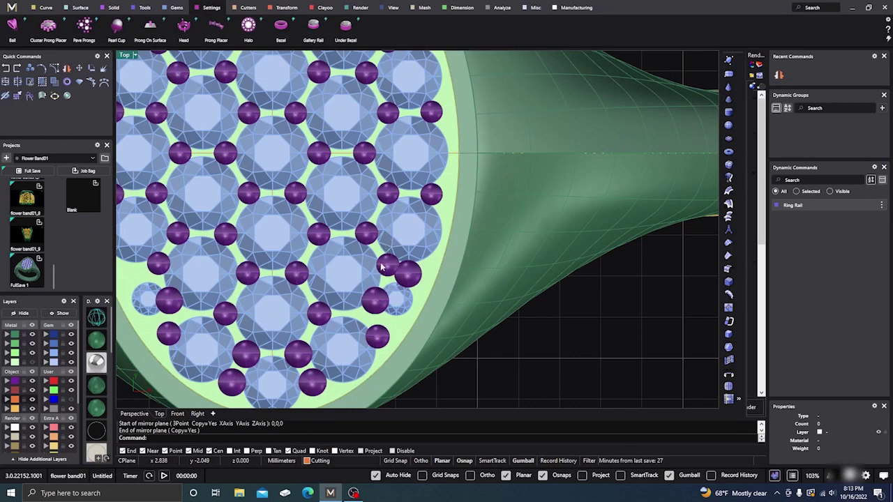
scroll(382, 267, down, 2)
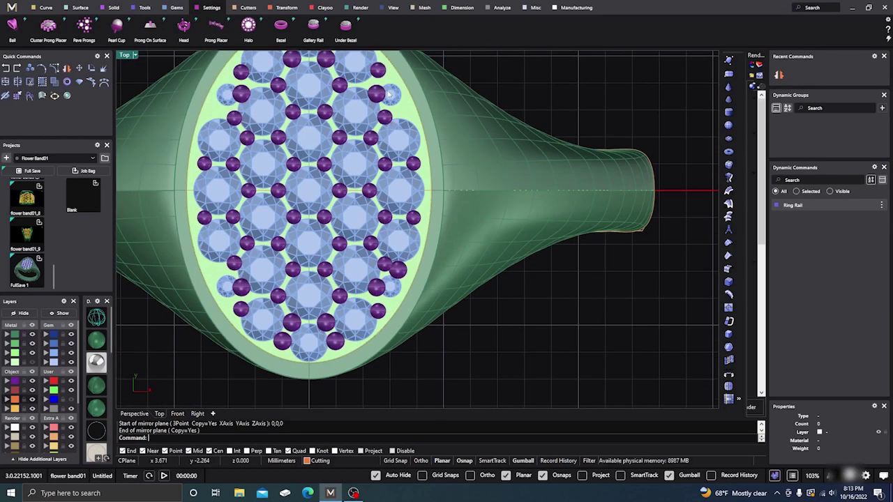
- Nudge the small right-edge gem and mirror it across the vertical axis
click(399, 272)
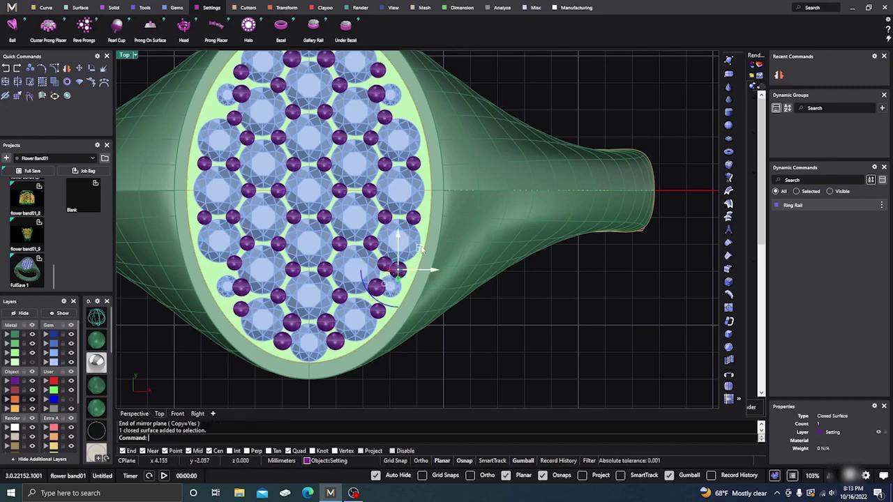
drag(421, 250, 427, 247)
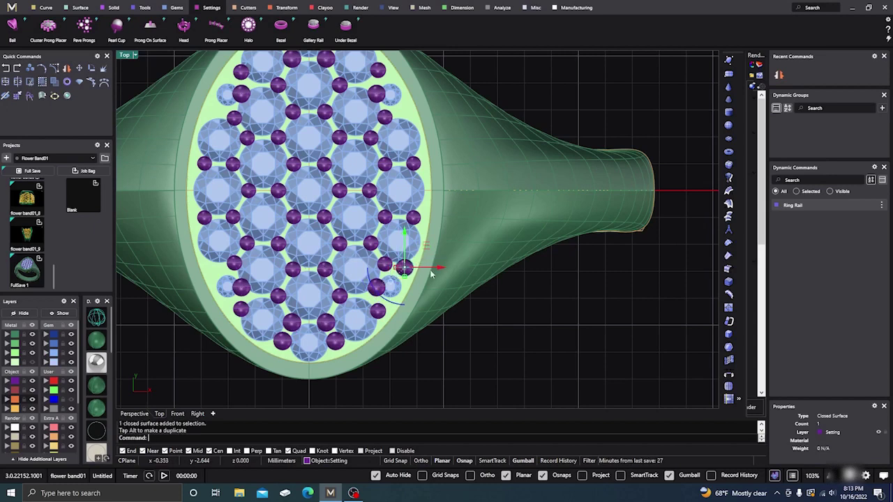
scroll(512, 312, down, 2)
click(66, 68)
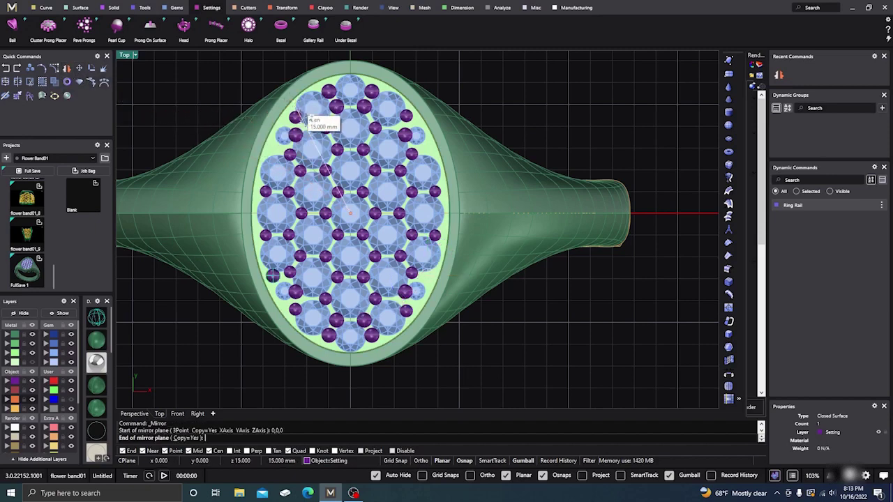
scroll(314, 125, down, 2)
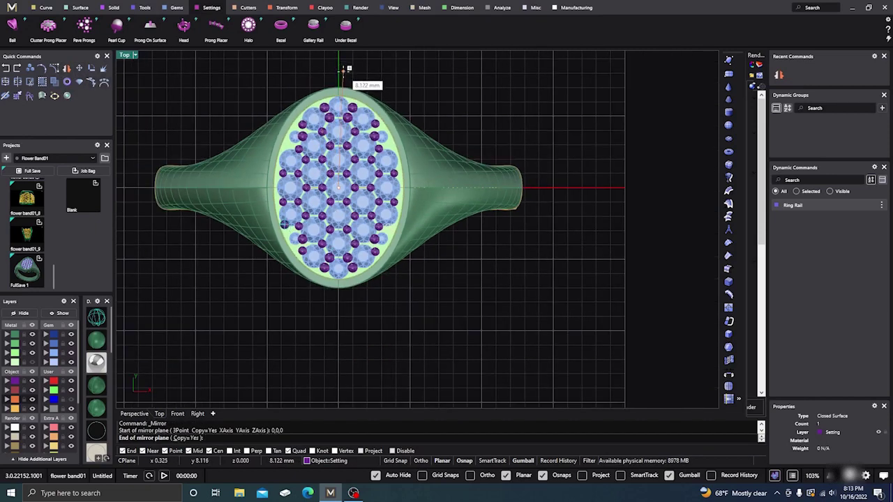
click(342, 70)
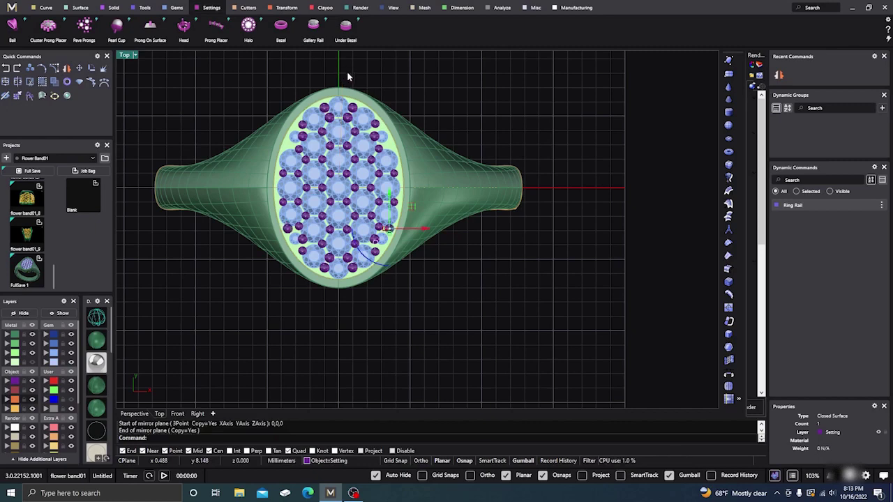
click(464, 127)
- Shift the two prongs beside the edge gems about 0.2 mm each
scroll(351, 250, up, 3)
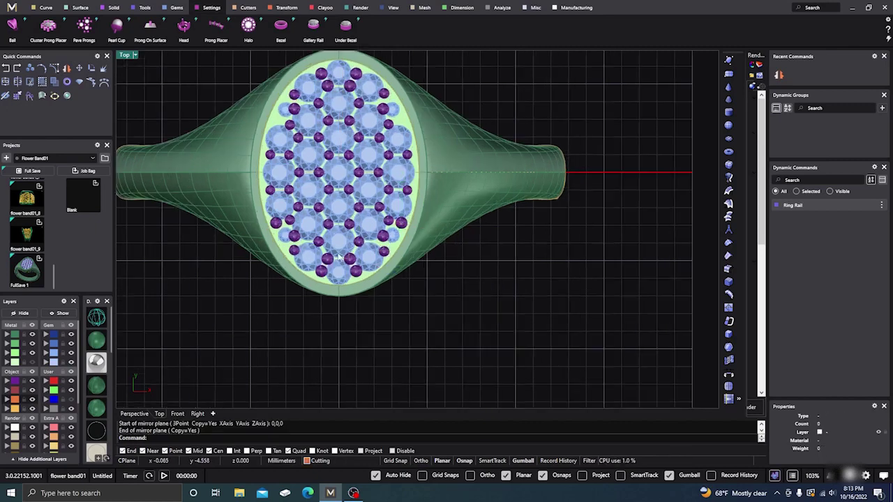
scroll(351, 250, down, 1)
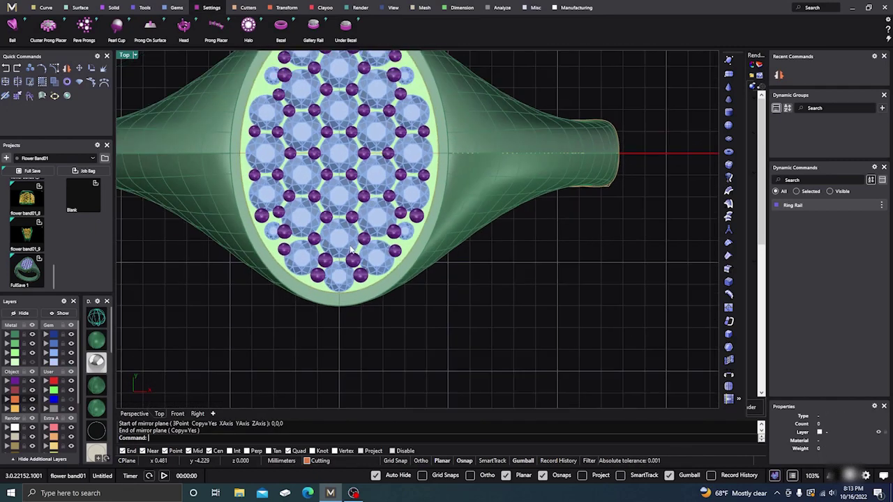
scroll(384, 246, up, 1)
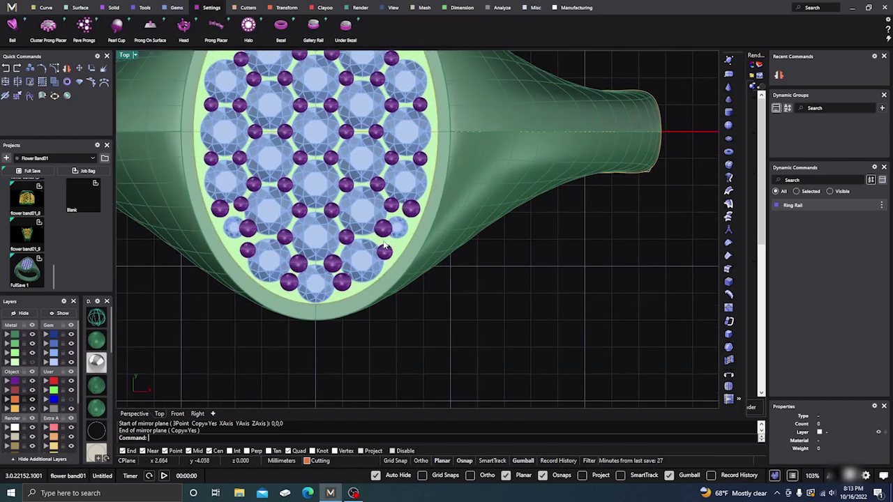
click(382, 232)
scroll(380, 233, up, 3)
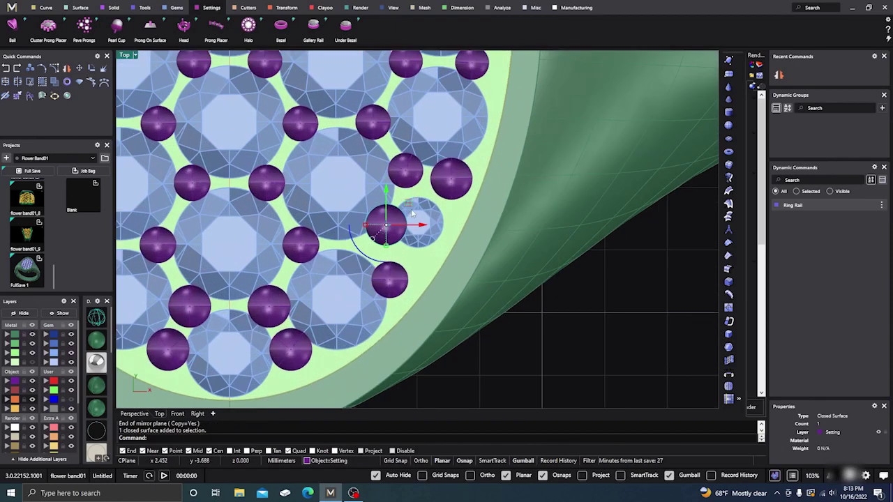
drag(410, 204, 402, 216)
scroll(433, 202, down, 3)
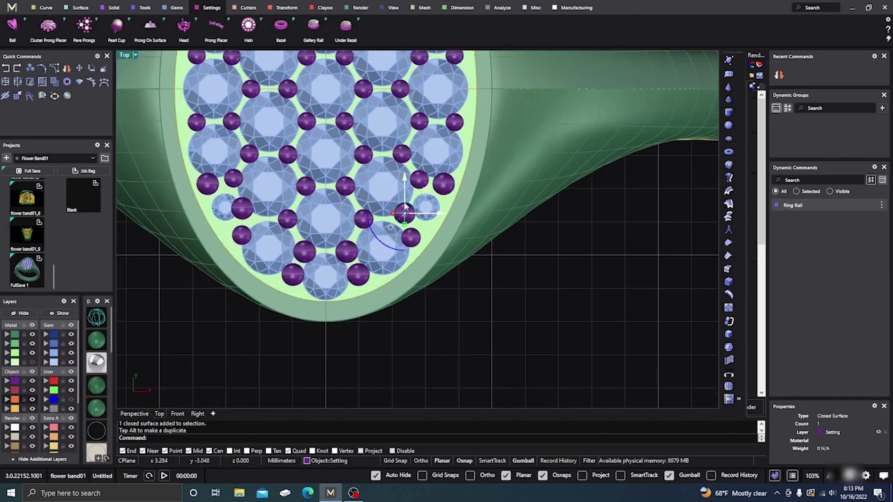
scroll(248, 223, up, 2)
click(240, 204)
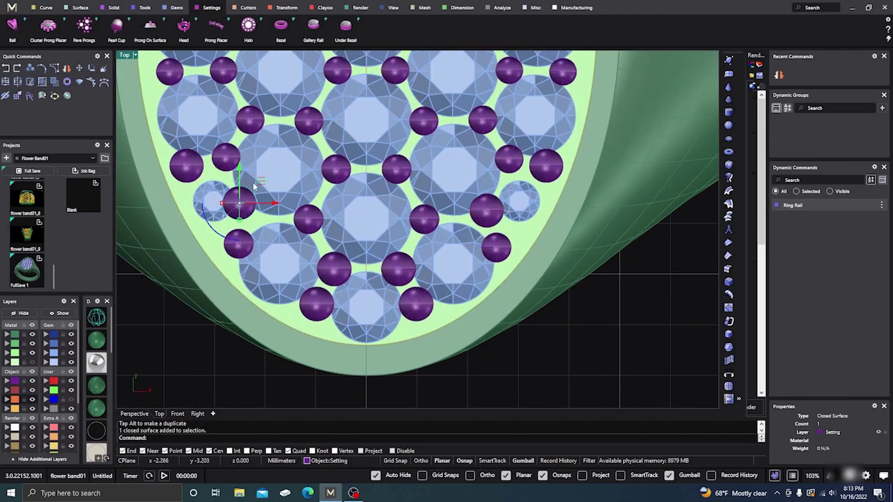
drag(260, 184, 269, 192)
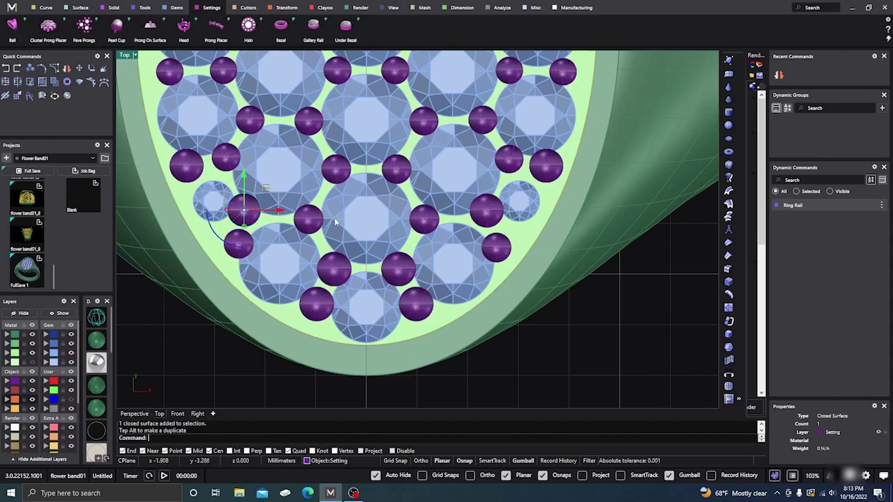
scroll(341, 230, down, 3)
scroll(369, 202, down, 4)
scroll(384, 120, up, 4)
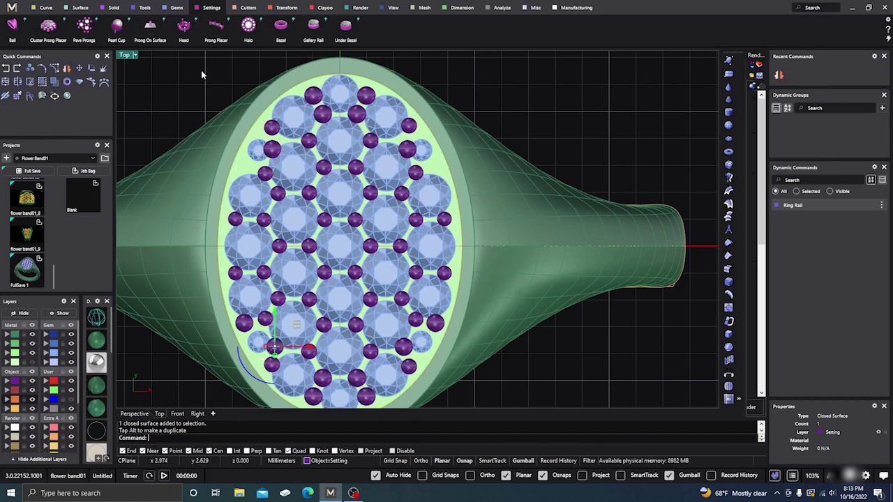
- Start Prong On Surface on the pavé surface near the left edge
click(150, 26)
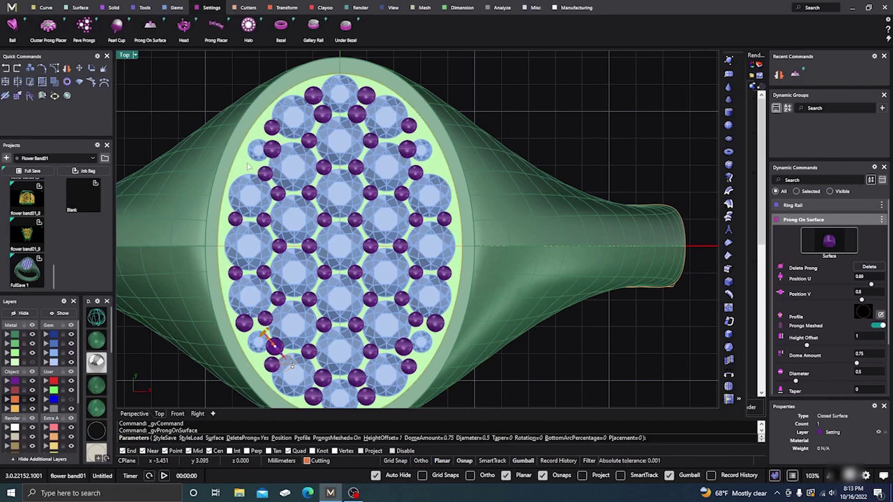
key(Return)
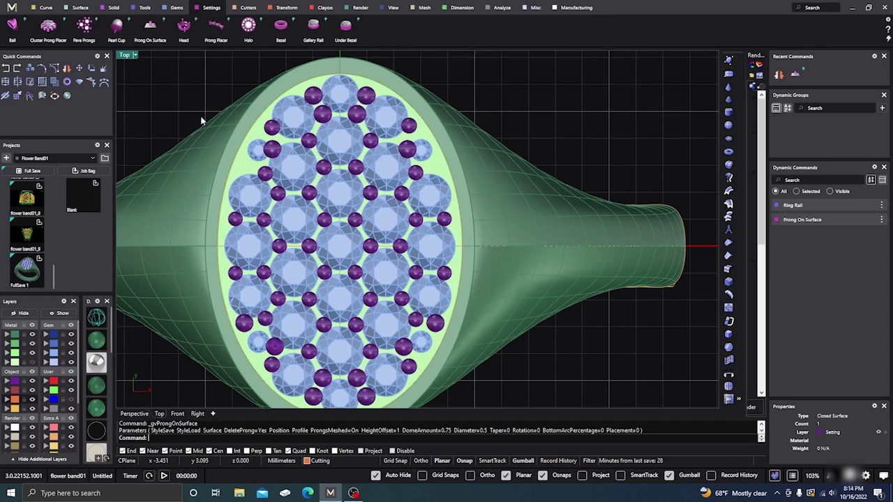
click(150, 35)
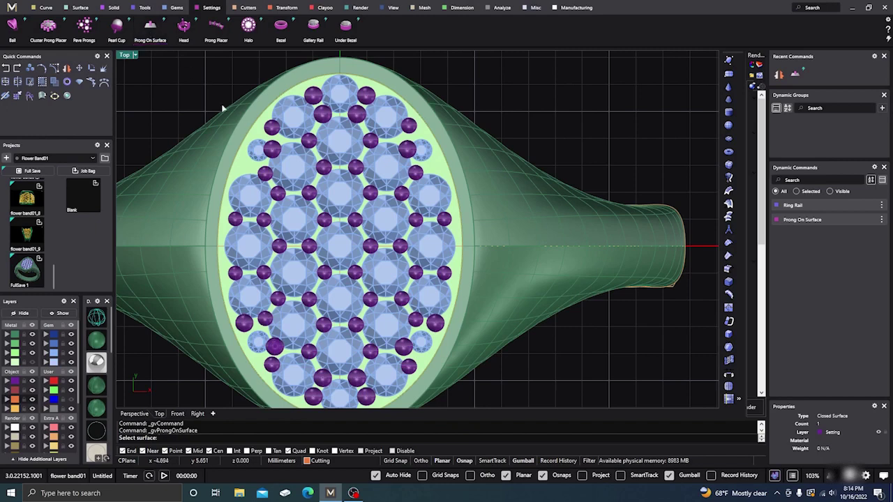
click(248, 160)
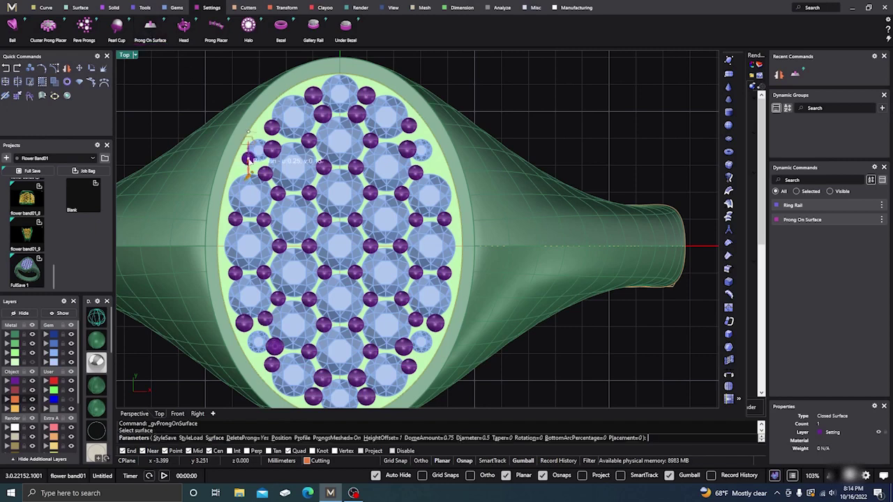
- Switch to Perspective and lower the prong height offset to 0.7 mm
click(134, 414)
scroll(390, 241, up, 10)
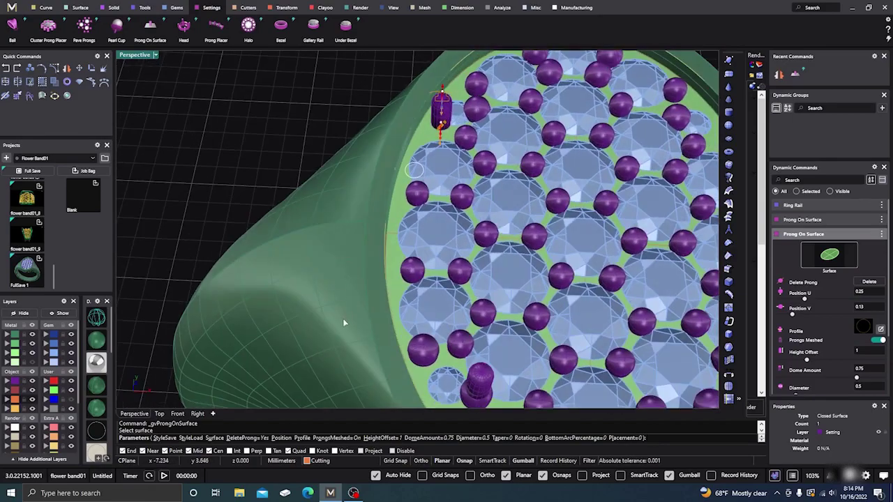
scroll(344, 323, down, 10)
right_drag(373, 257, 342, 276)
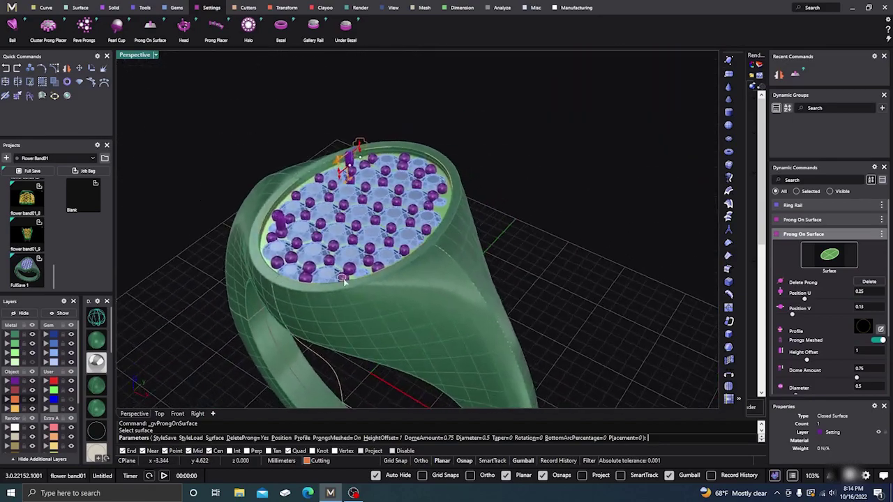
scroll(342, 276, up, 10)
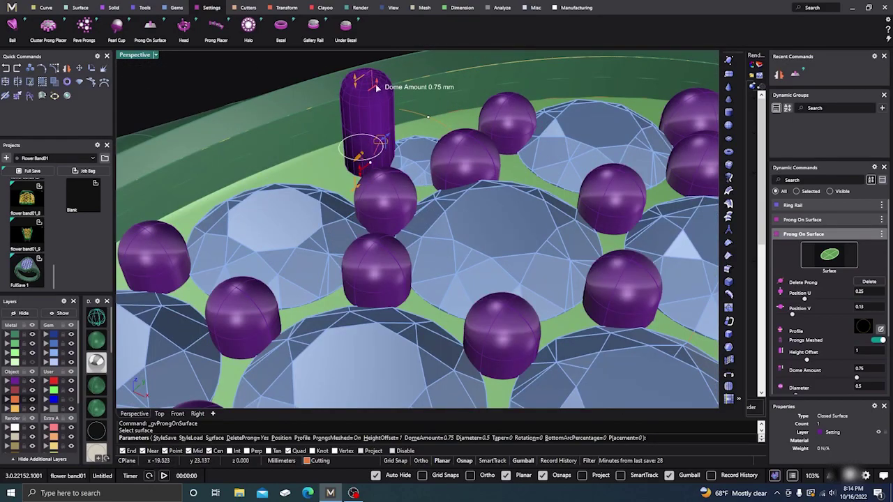
drag(357, 80, 373, 127)
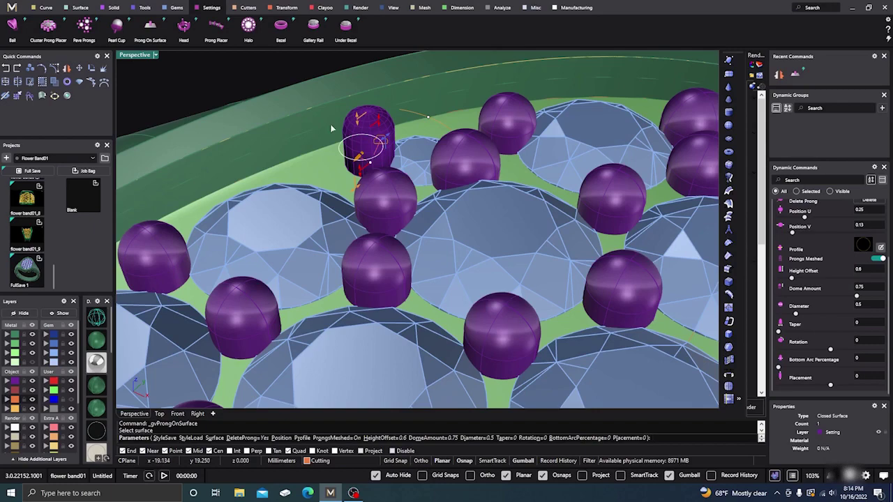
- Place the prong at U 0.3, V 0.1 beside the upper-left accent gem
scroll(332, 128, down, 10)
right_drag(337, 131, 327, 123)
scroll(347, 224, up, 4)
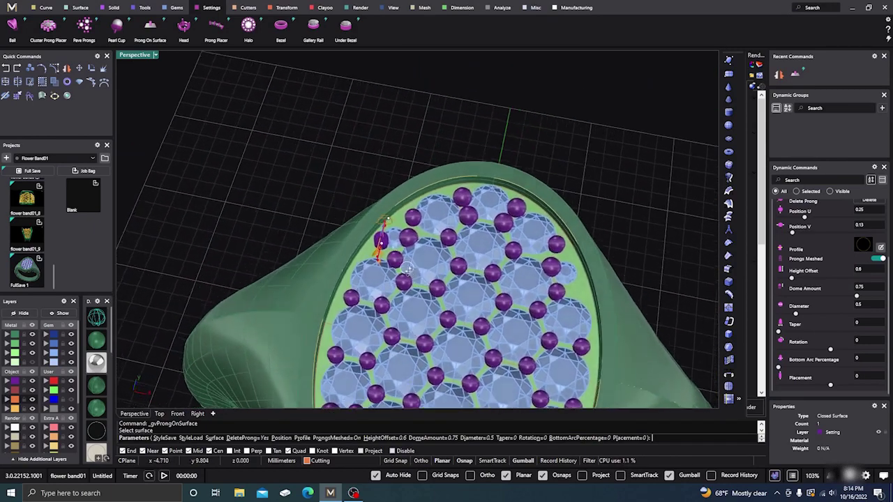
scroll(262, 202, down, 5)
scroll(300, 237, down, 2)
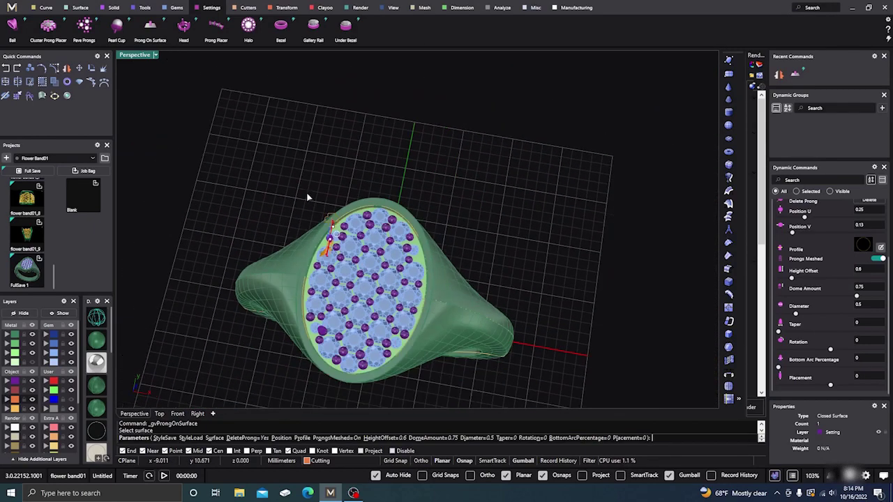
right_drag(301, 236, 311, 251)
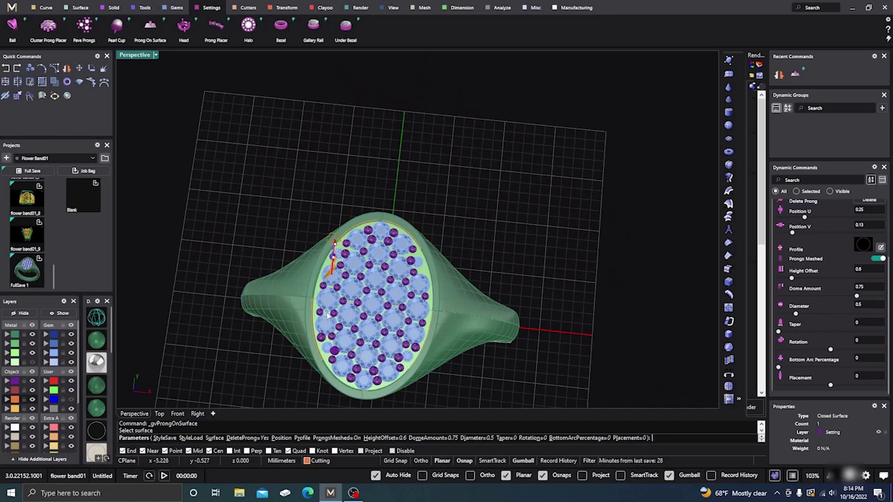
scroll(328, 315, up, 3)
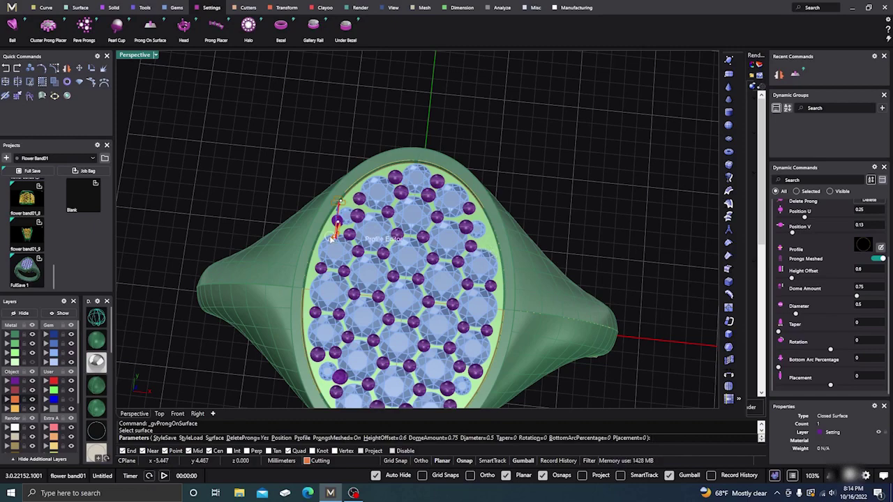
scroll(341, 237, up, 3)
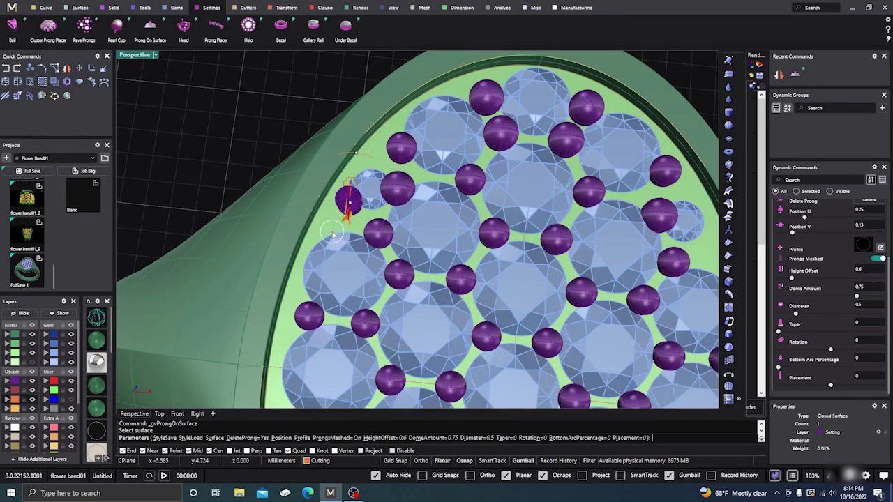
scroll(333, 235, down, 2)
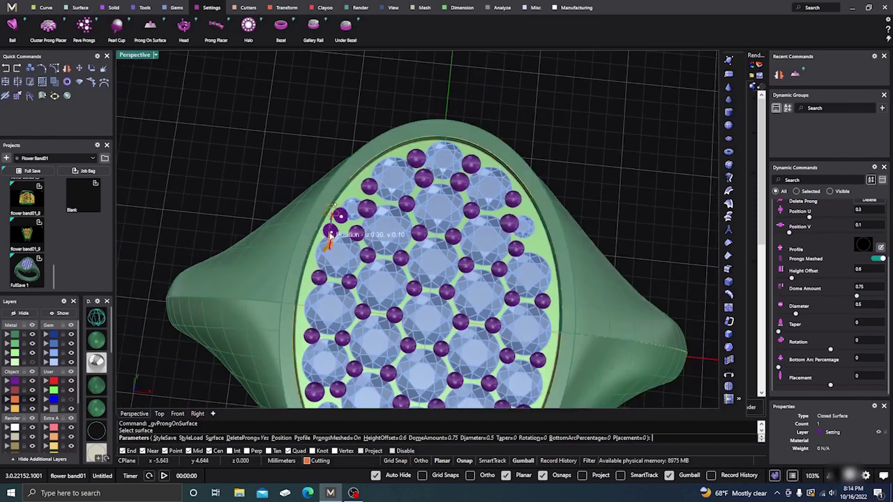
scroll(330, 231, down, 3)
right_click(331, 233)
- Rebuild the new edge prong as a solid polysurface by turning Prongs Meshed off, keeping 0.6 height offset
click(330, 234)
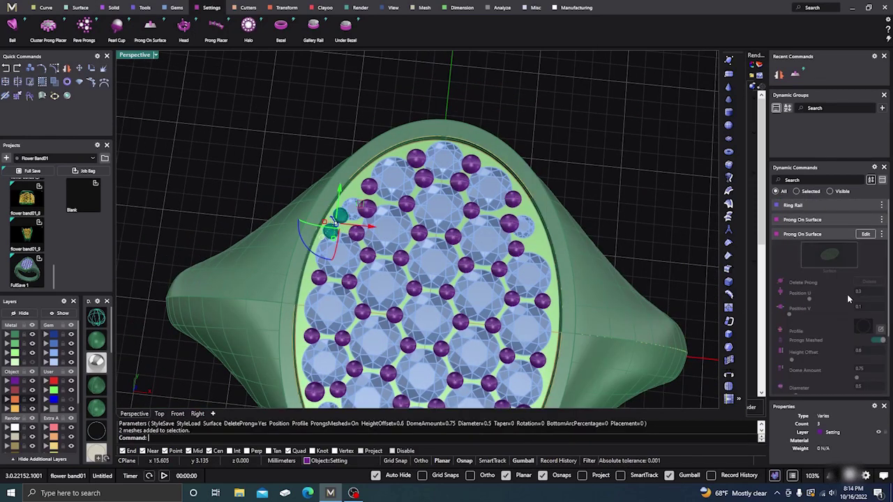
click(865, 234)
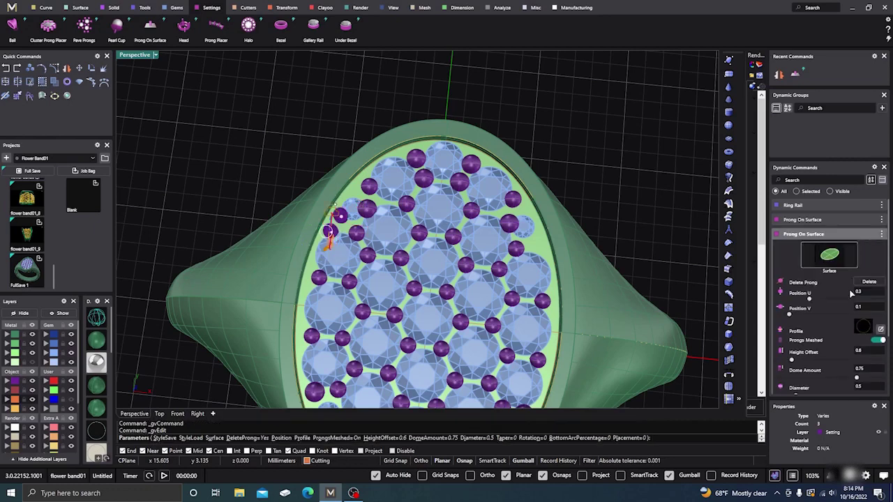
scroll(840, 298, down, 1)
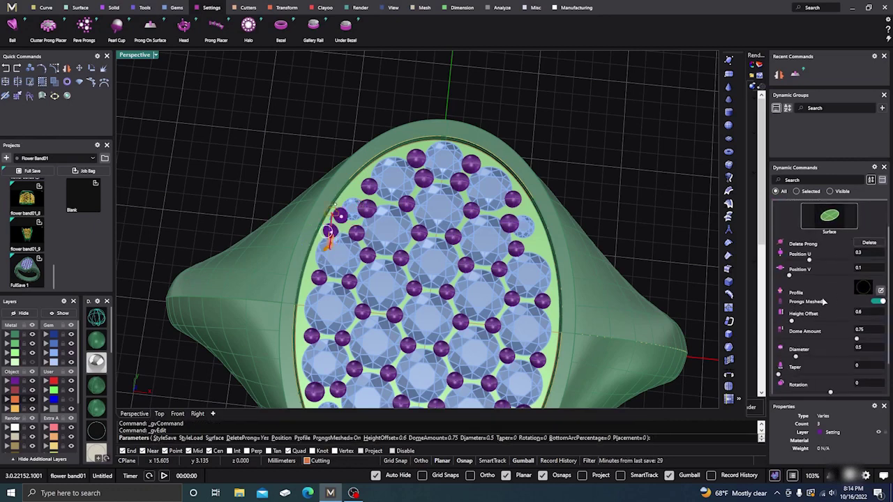
click(877, 302)
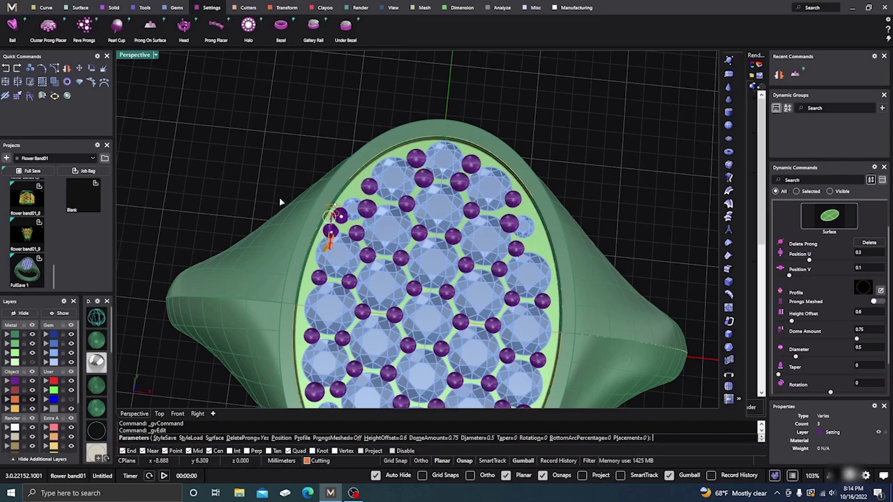
scroll(300, 206, up, 5)
scroll(313, 208, down, 6)
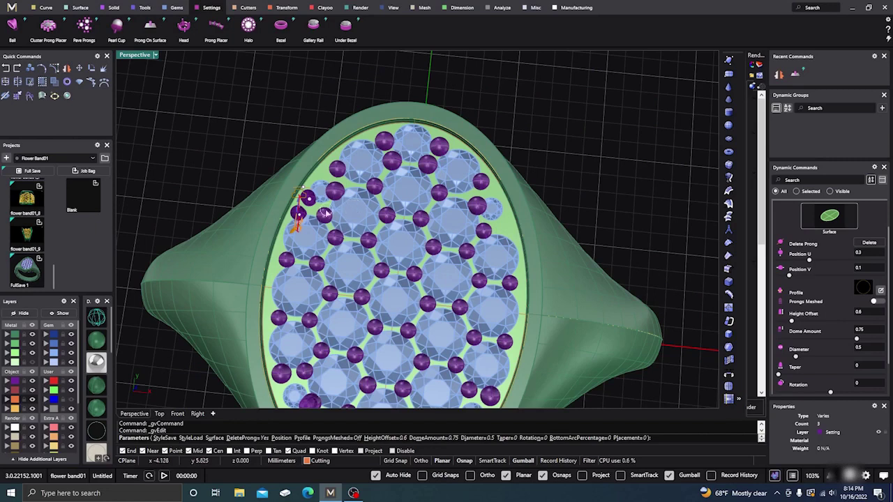
right_drag(321, 210, 263, 187)
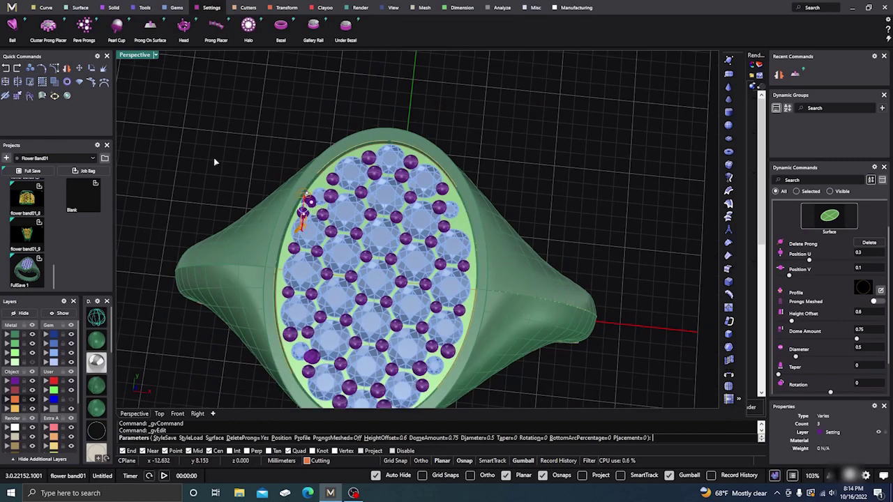
right_click(185, 142)
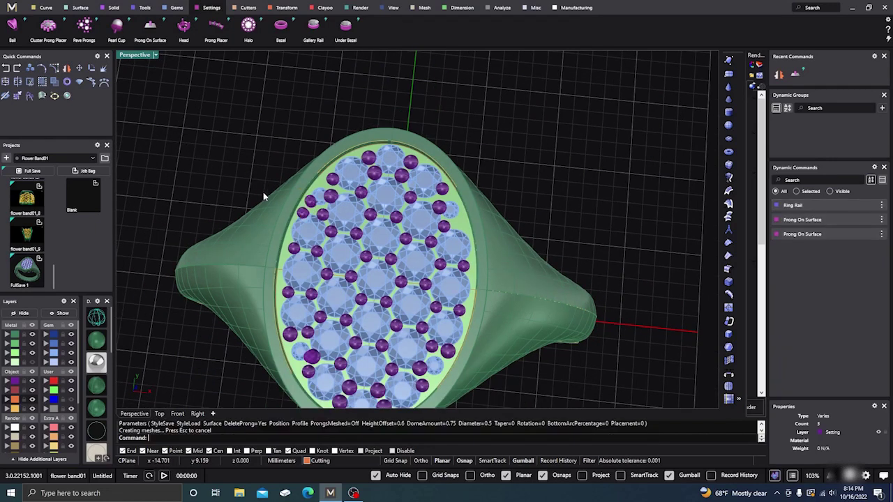
click(303, 213)
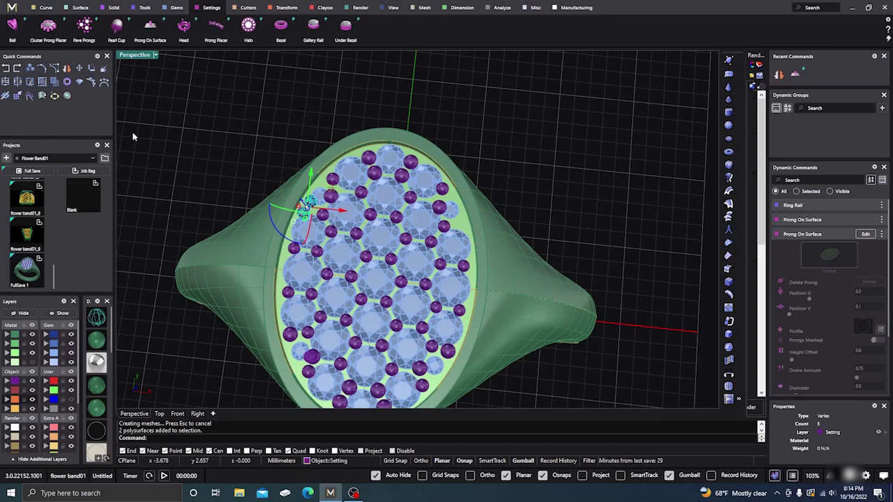
- Mirror the selected left-edge prongs to the right side about the Y axis from the origin
click(67, 69)
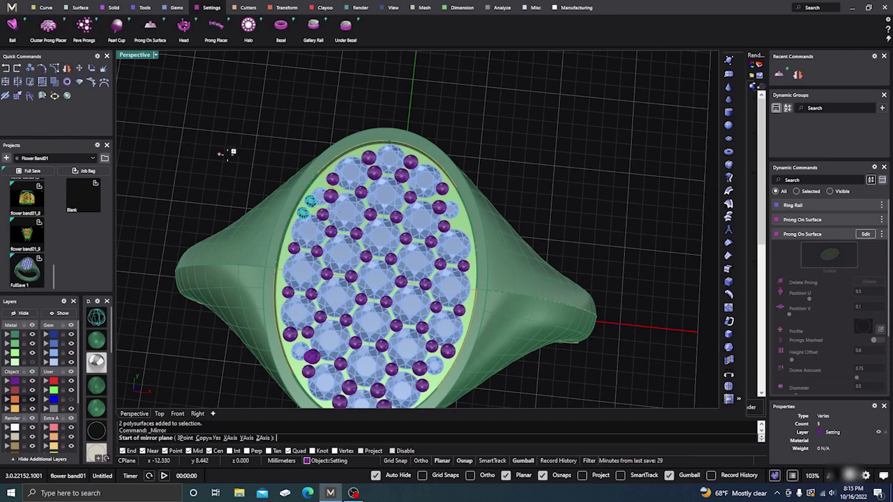
text(0)
key(Return)
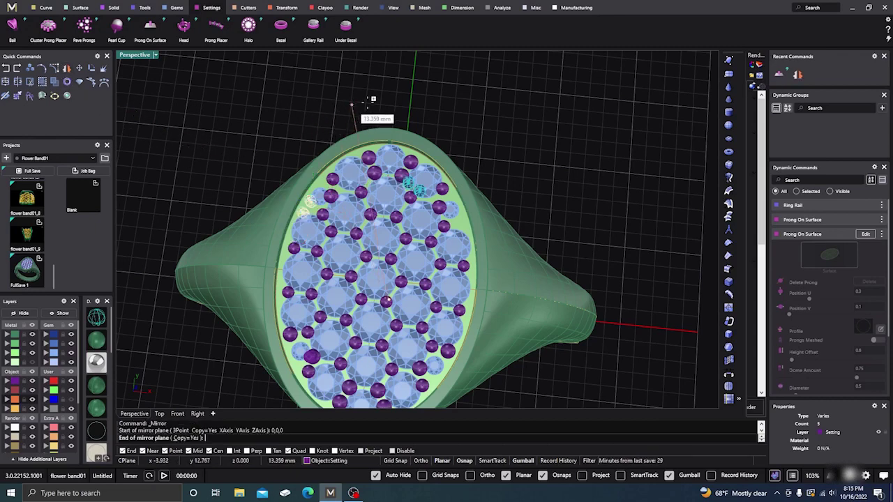
click(411, 97)
- Mirror the left and right edge prongs about the X axis from 0,0,0 to the bottom of the oval top
shift+click(459, 220)
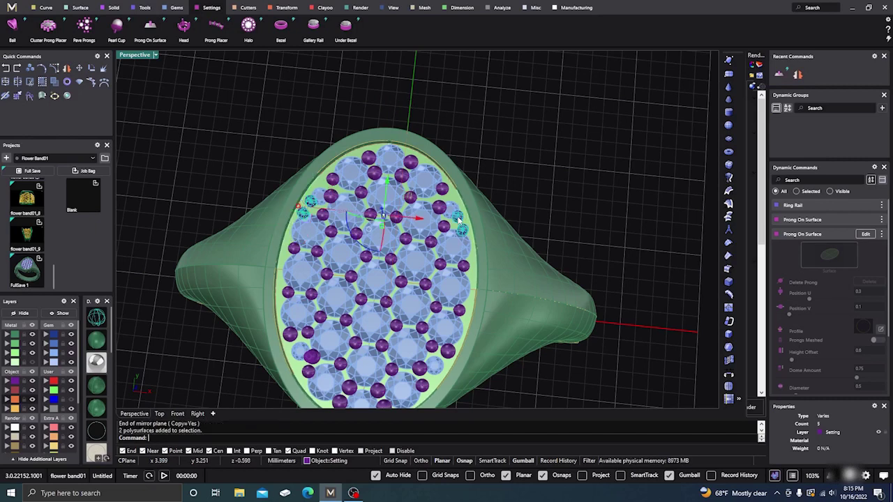
key(Return)
scroll(303, 117, down, 3)
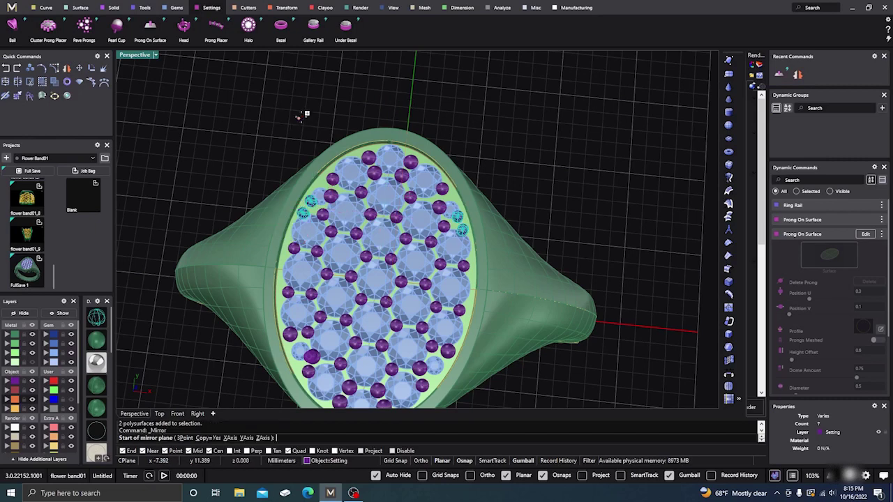
scroll(315, 116, down, 2)
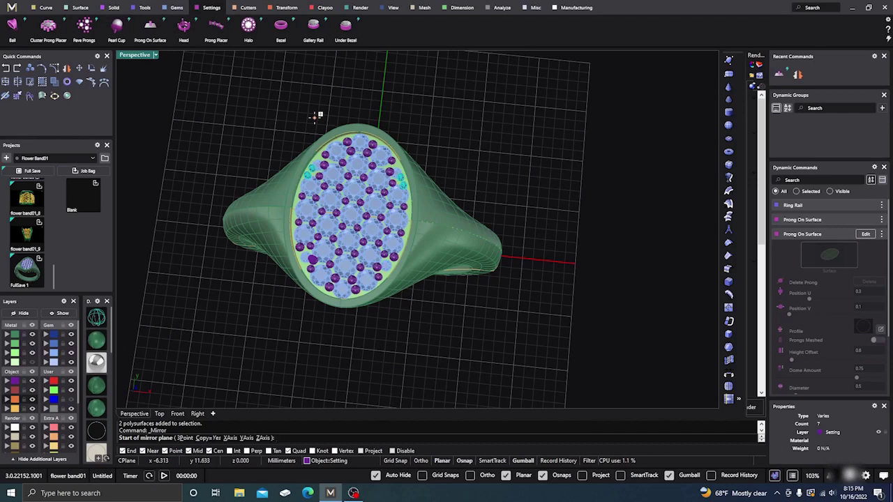
text(0,0,0)
key(Return)
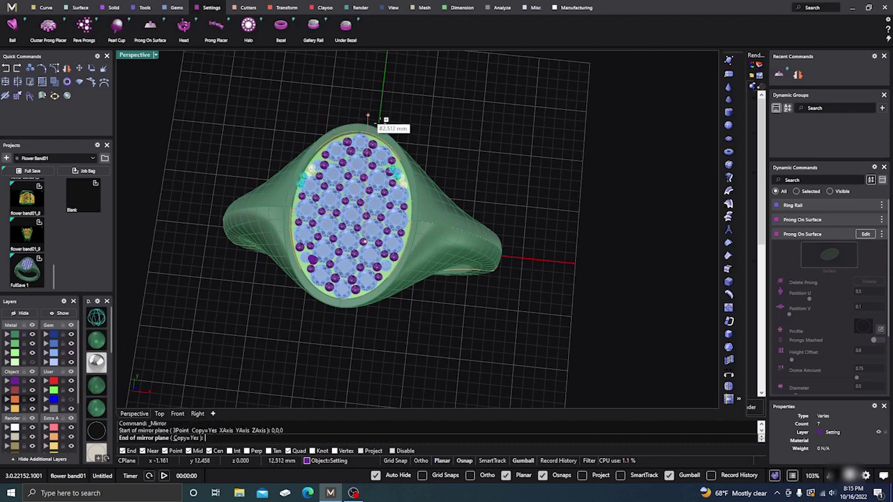
click(562, 263)
- Delete the stray extra sphere prong on the ring top
scroll(460, 222, up, 4)
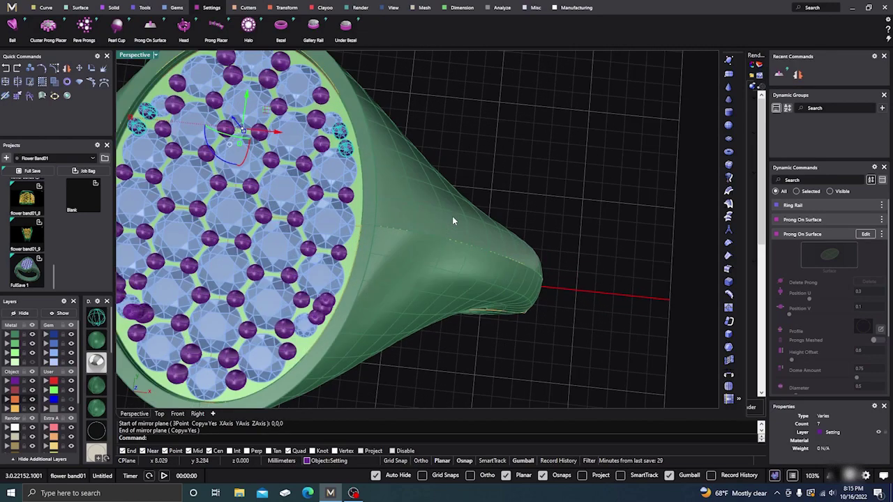
scroll(585, 182, down, 3)
right_drag(585, 183, 528, 302)
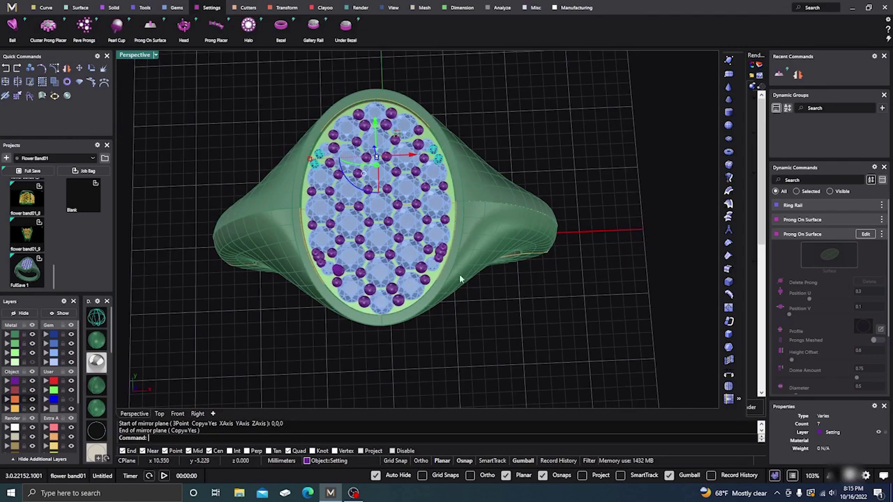
scroll(460, 279, up, 4)
click(432, 237)
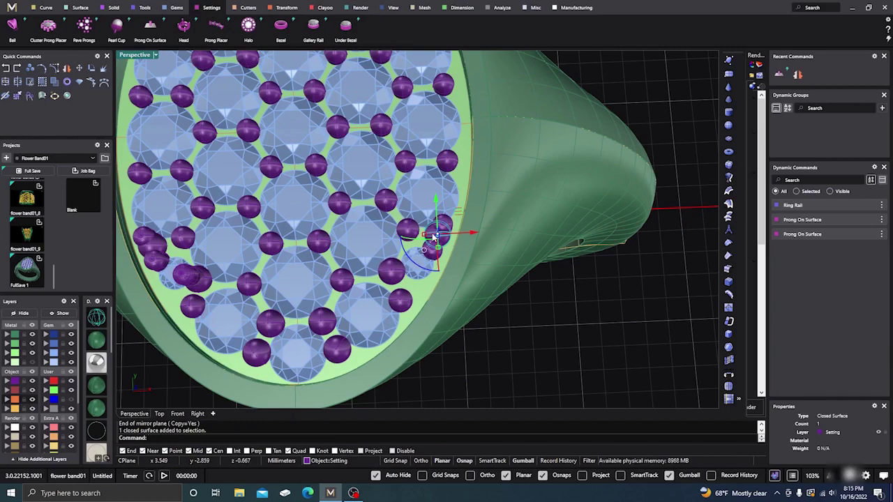
key(Delete)
click(170, 256)
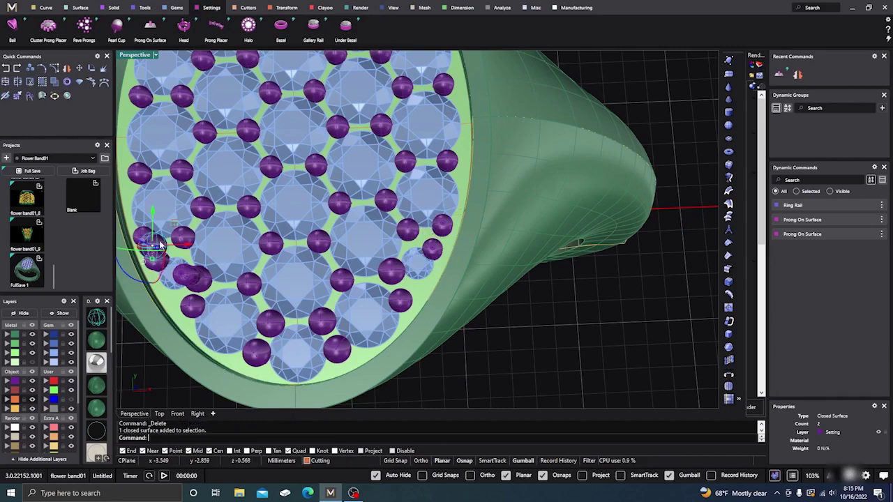
right_drag(171, 256, 234, 279)
scroll(234, 279, up, 5)
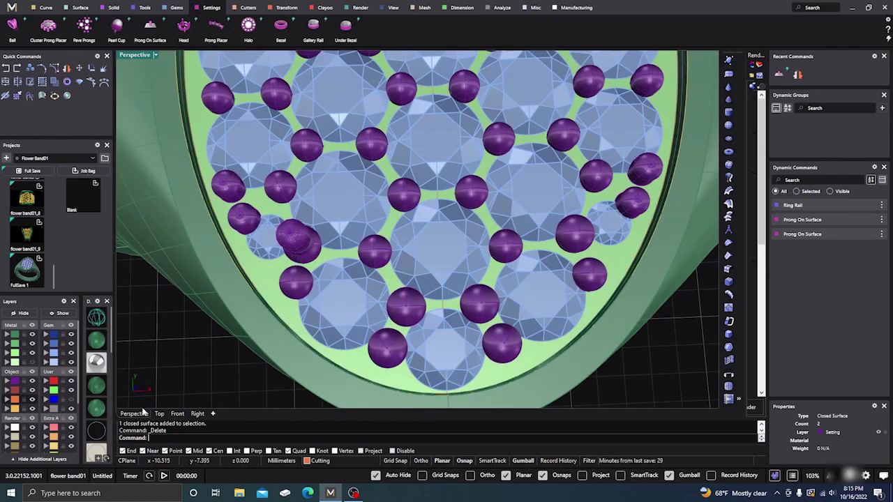
right_drag(321, 380, 330, 360)
scroll(339, 365, down, 4)
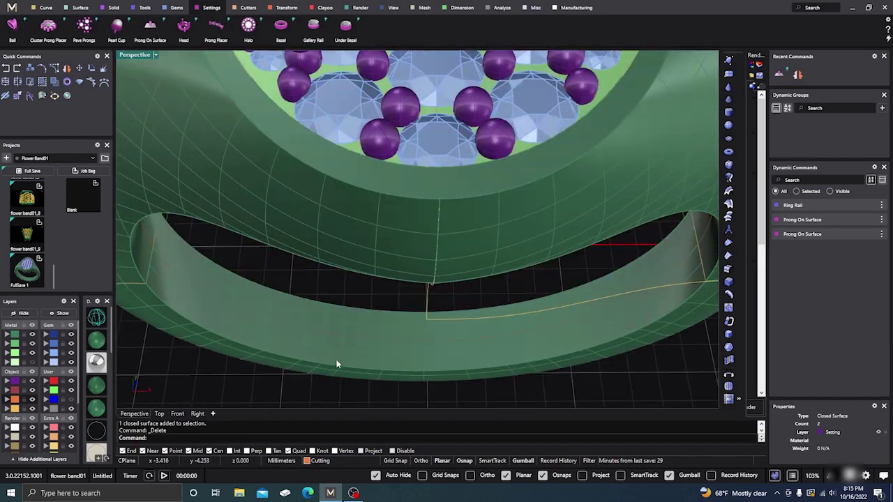
right_drag(347, 323, 385, 287)
shift+click(309, 98)
scroll(352, 209, down, 3)
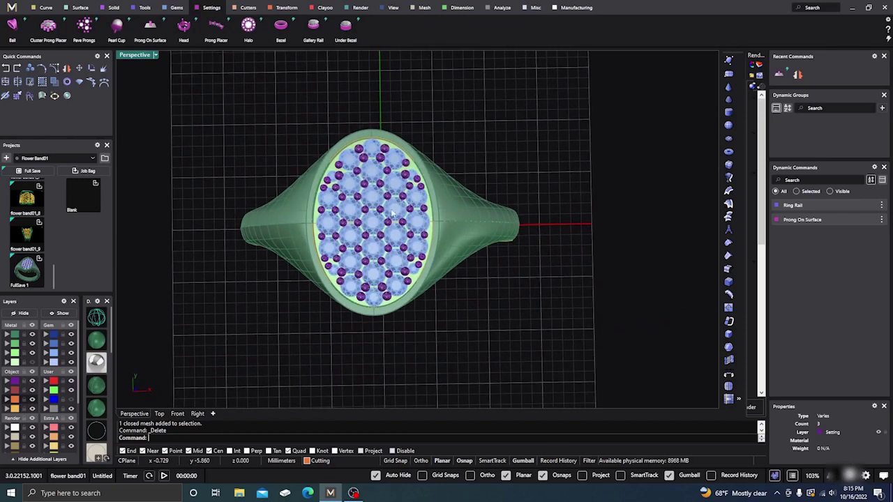
scroll(422, 178, up, 3)
scroll(422, 178, down, 3)
scroll(383, 203, up, 3)
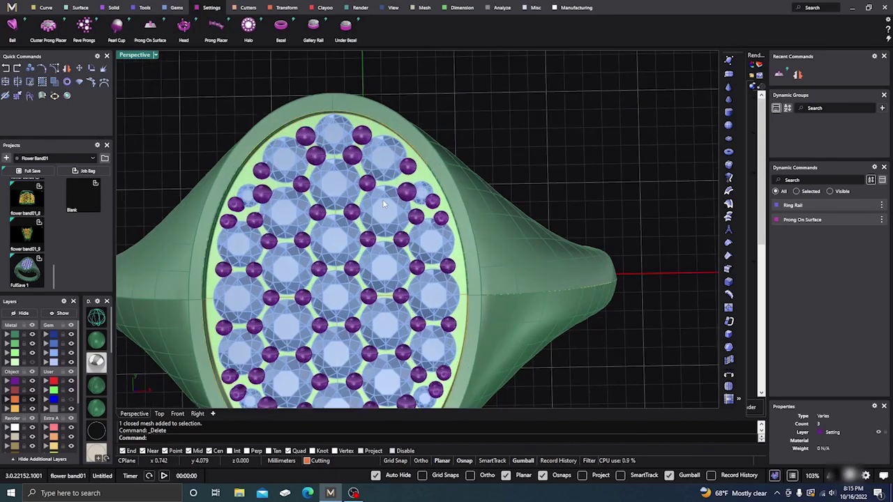
scroll(417, 198, up, 4)
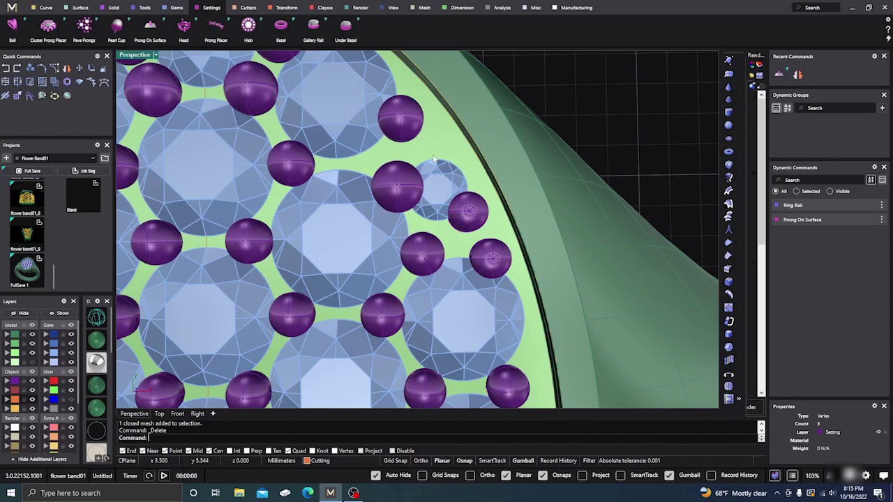
- Nudge two edge sphere prongs, including the upper-left one, a fraction of a millimetre between the stones
click(399, 185)
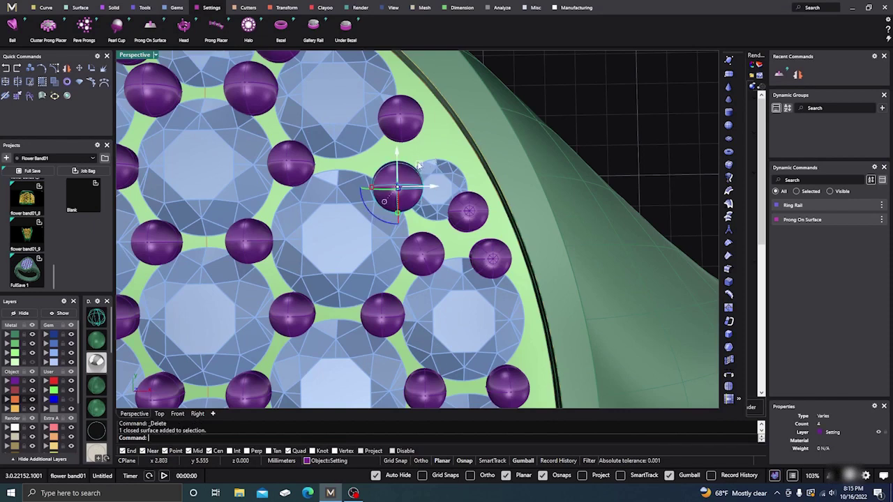
drag(419, 168, 413, 153)
scroll(419, 153, down, 5)
scroll(312, 145, up, 5)
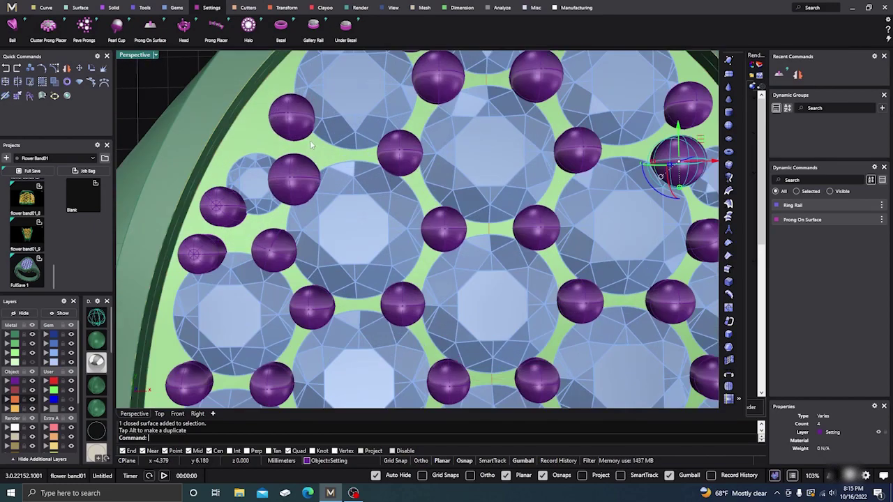
click(295, 171)
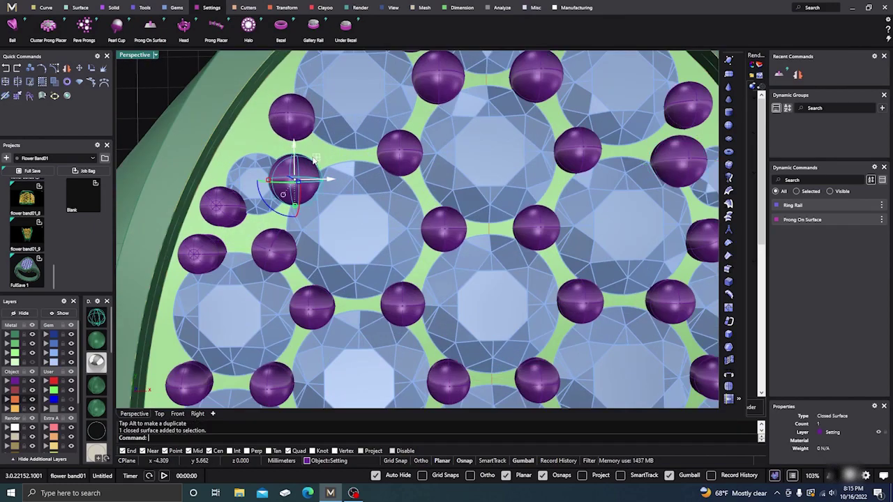
drag(313, 161, 321, 148)
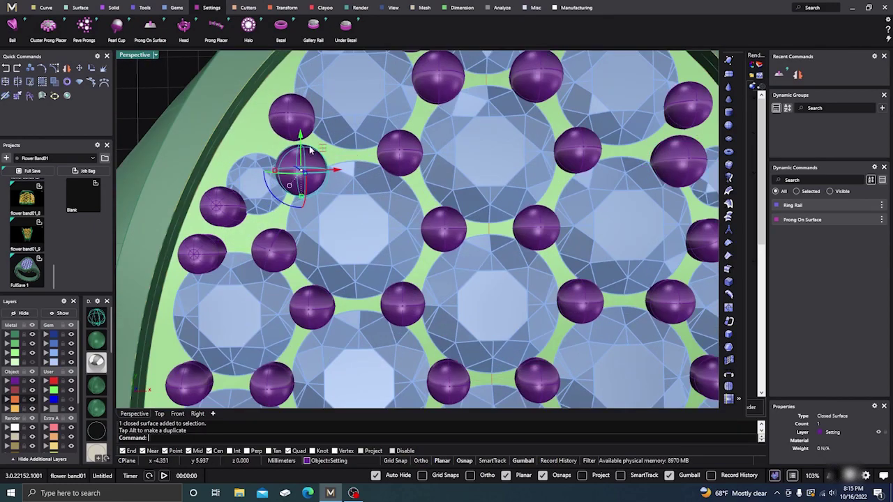
scroll(299, 156, down, 5)
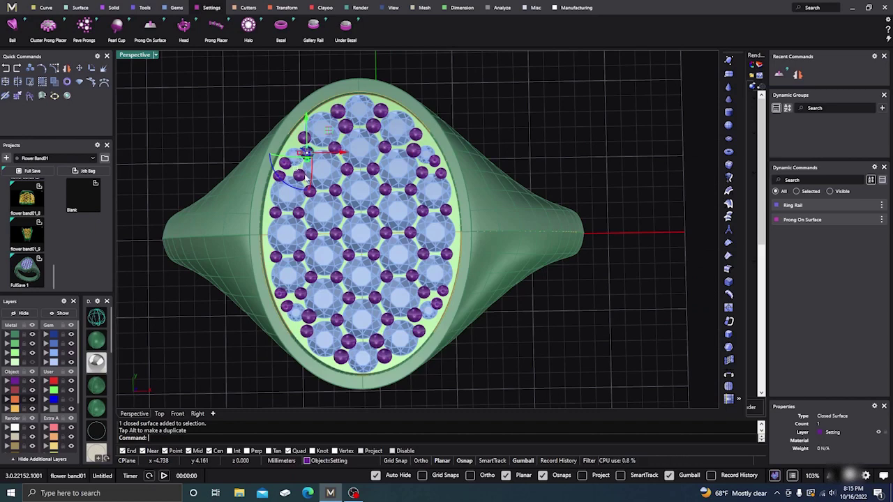
click(647, 141)
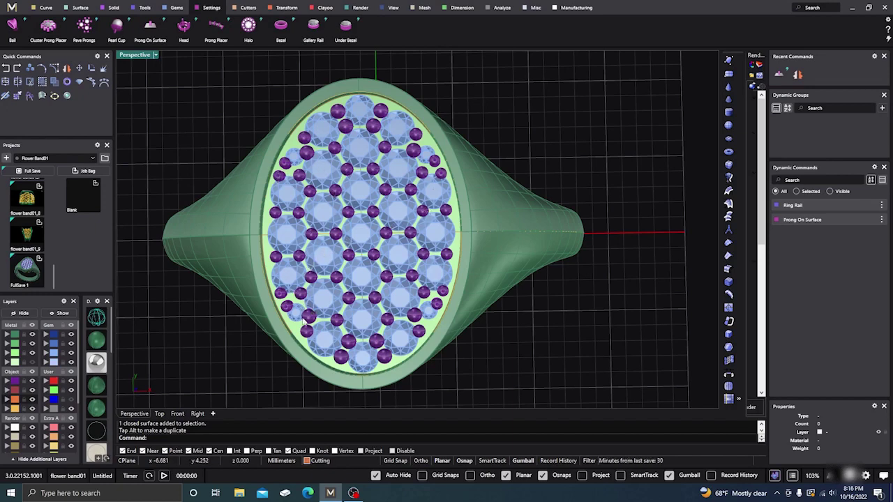
- Join the oval top surface and the ring shank into one closed polysurface
right_drag(185, 362, 199, 313)
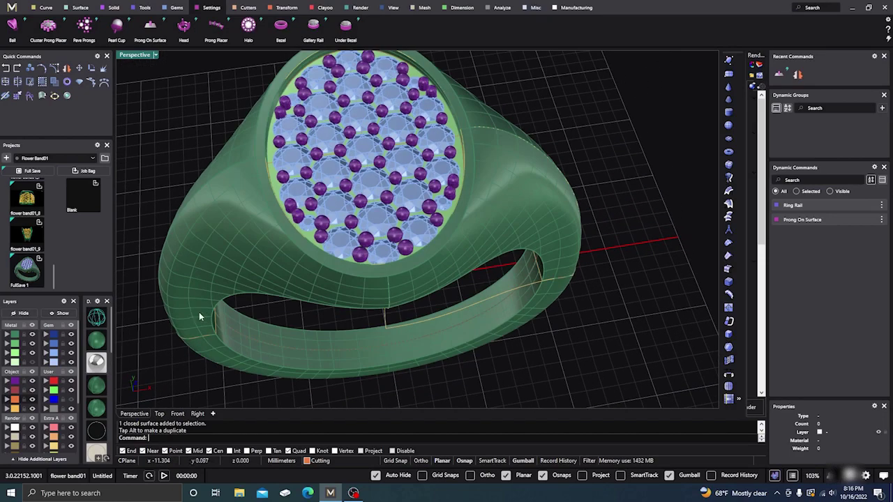
scroll(351, 279, down, 2)
right_drag(351, 279, 355, 325)
scroll(332, 200, up, 2)
scroll(332, 201, up, 3)
right_drag(332, 200, 280, 233)
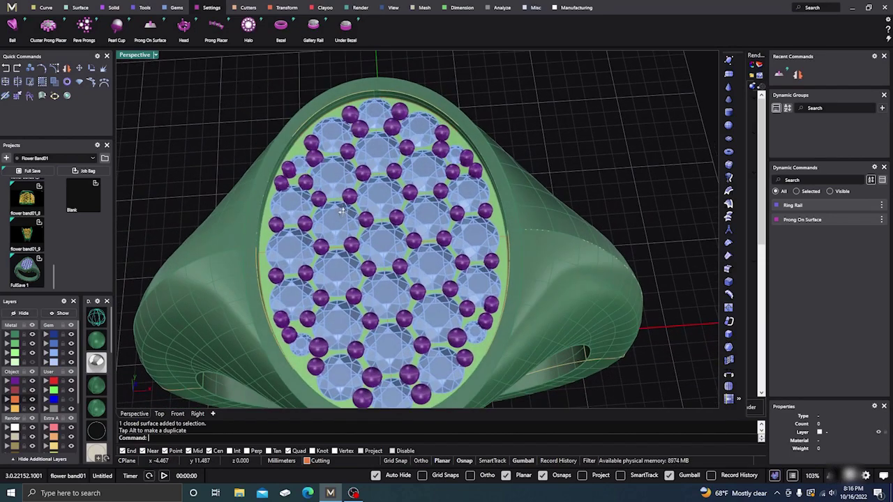
click(263, 247)
click(286, 275)
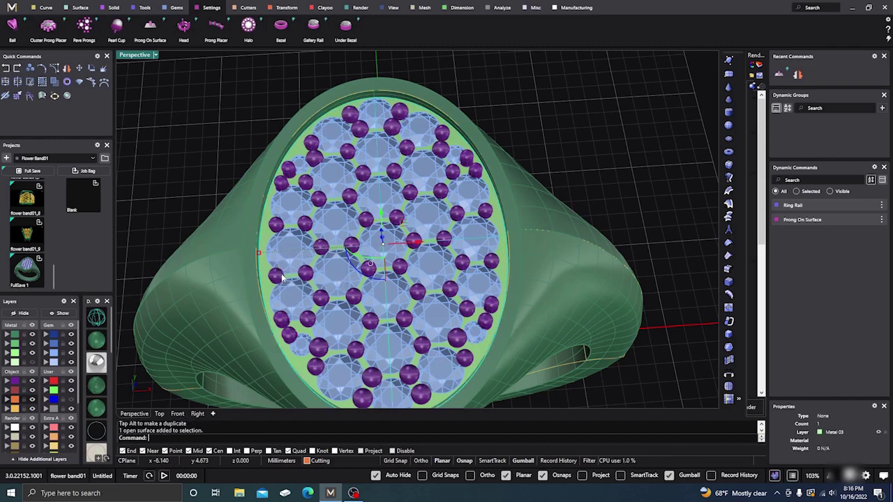
shift+click(233, 252)
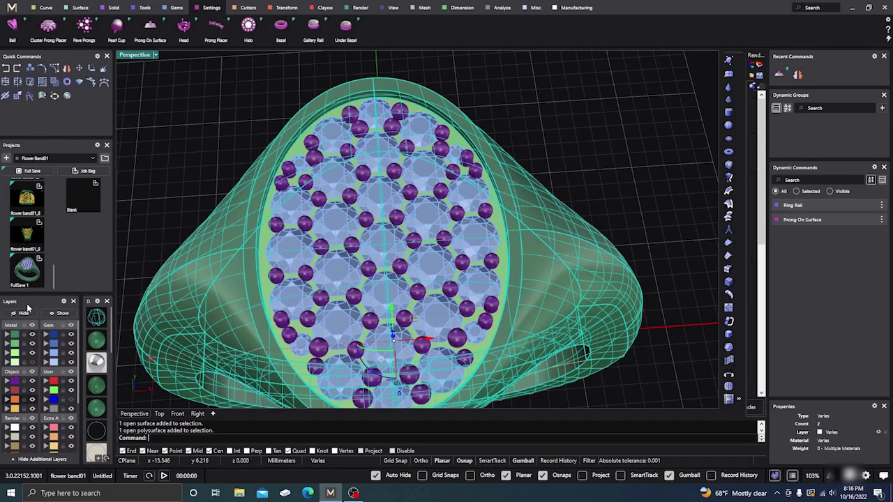
click(5, 81)
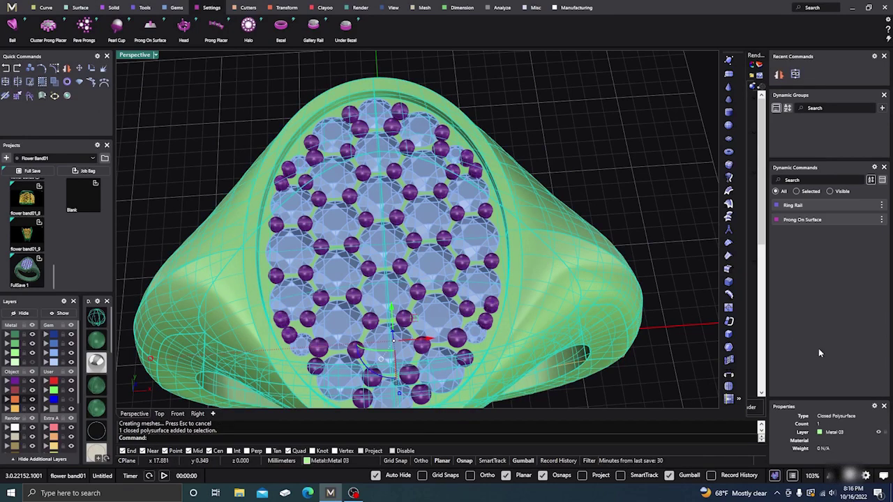
- Move the joined ring onto layer Metal 01 and select all 29 pavé gems
click(597, 160)
right_drag(596, 161, 283, 202)
click(251, 221)
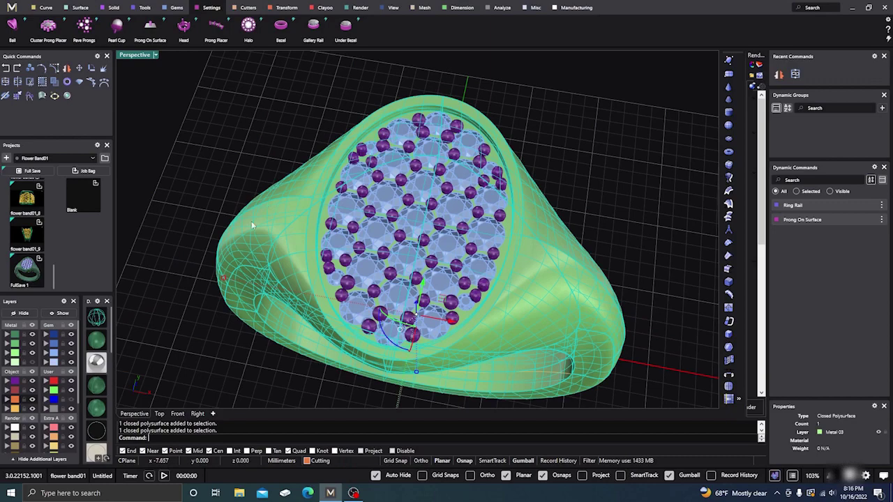
click(15, 334)
click(410, 201)
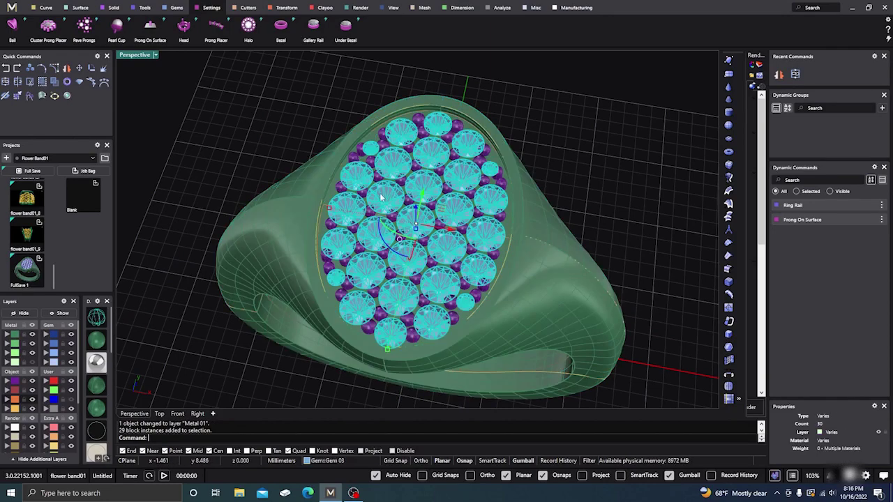
- Create gem cutters for the 29 selected gems and set Bottom Length to -5.77
click(244, 8)
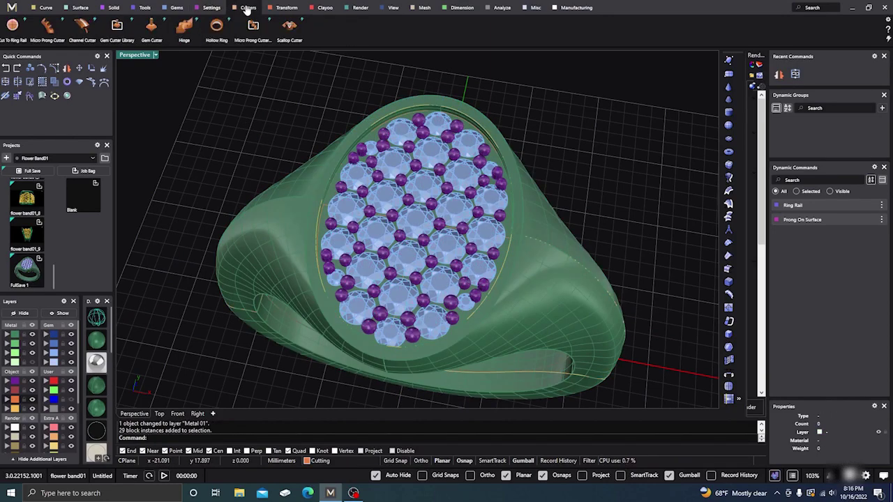
click(152, 28)
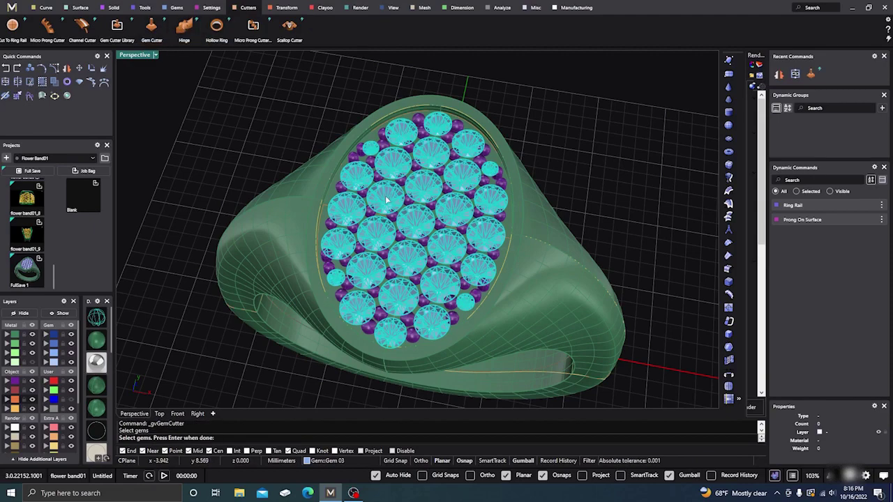
key(Return)
right_drag(386, 200, 414, 173)
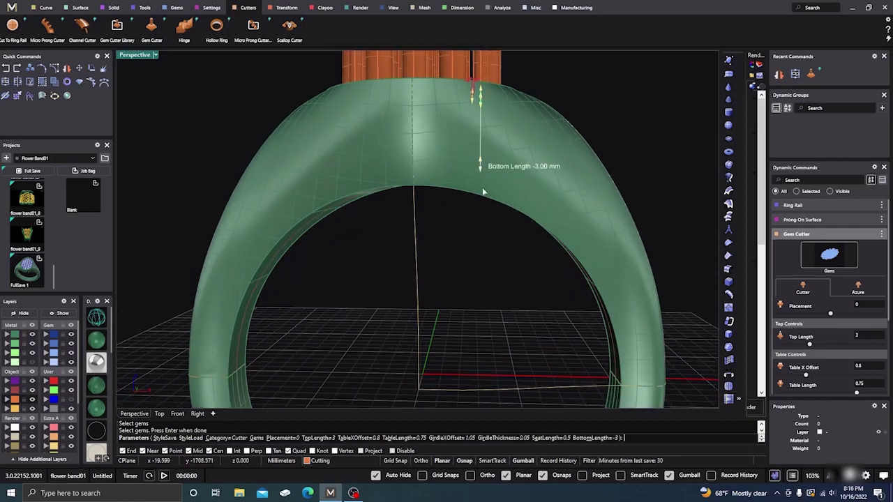
drag(484, 191, 481, 226)
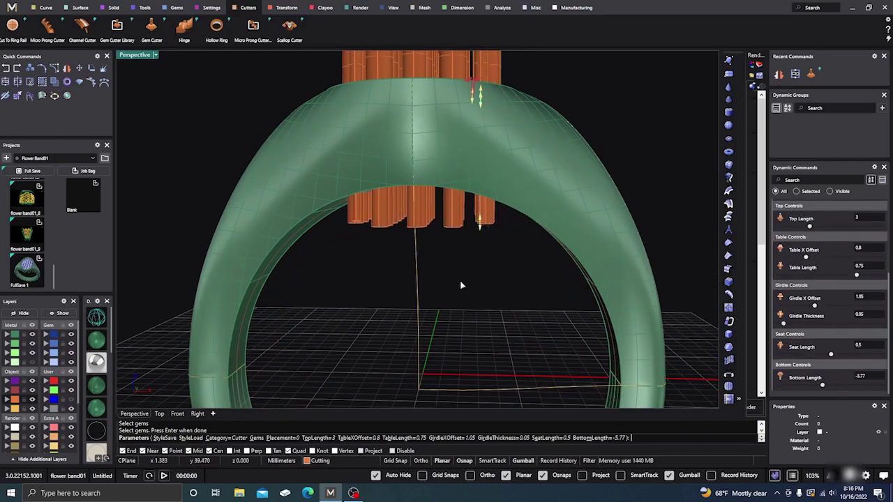
- Check the cutters in wireframe, set Seat Length to 0.29, and finish the cutters
mouse_move(460, 285)
right_down()
mouse_move(484, 255)
mouse_move(451, 283)
mouse_move(462, 271)
right_up()
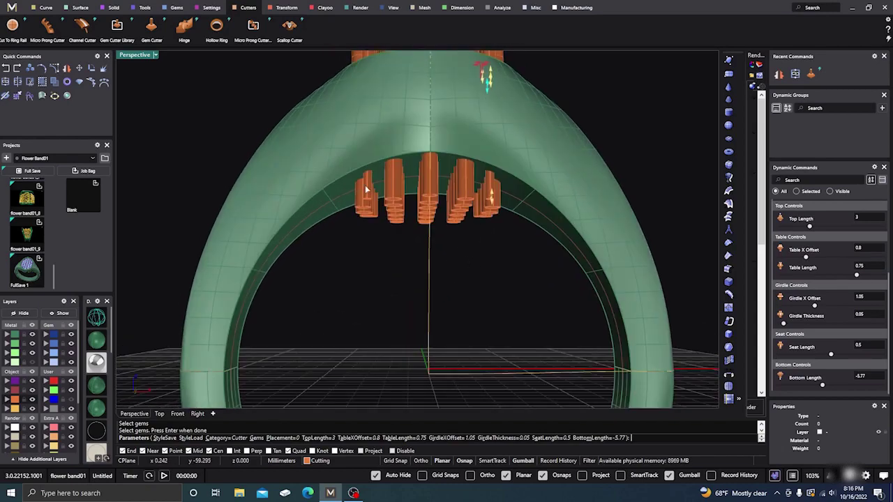
right_drag(386, 257, 154, 305)
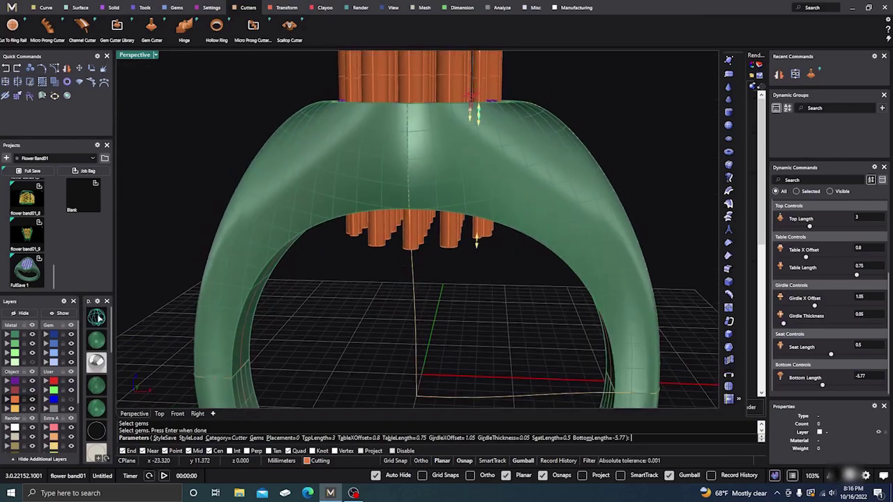
click(96, 317)
scroll(458, 170, up, 3)
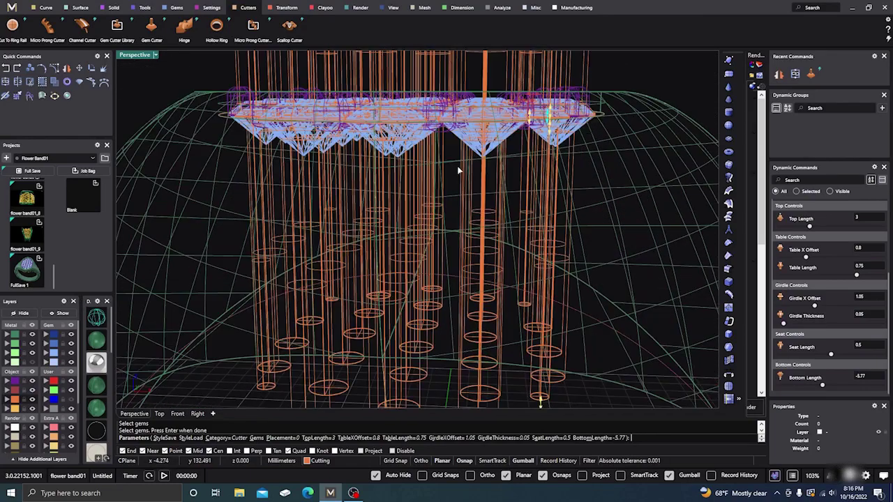
scroll(458, 171, up, 4)
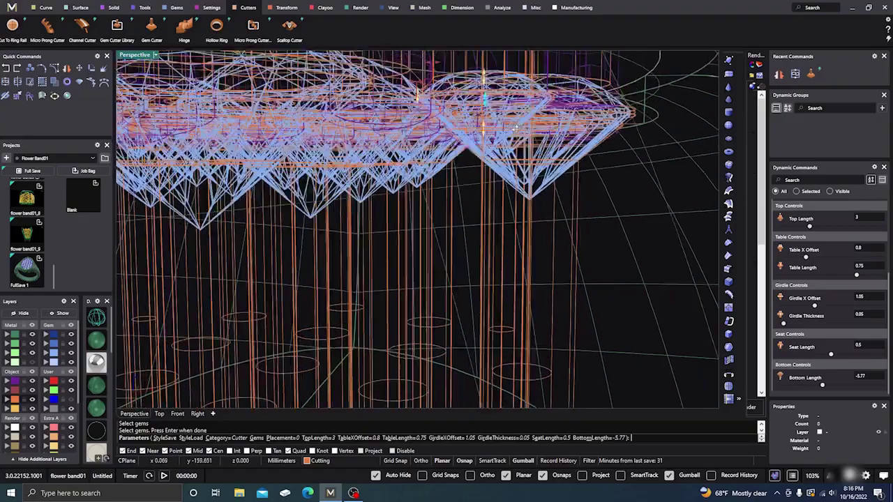
scroll(515, 129, down, 4)
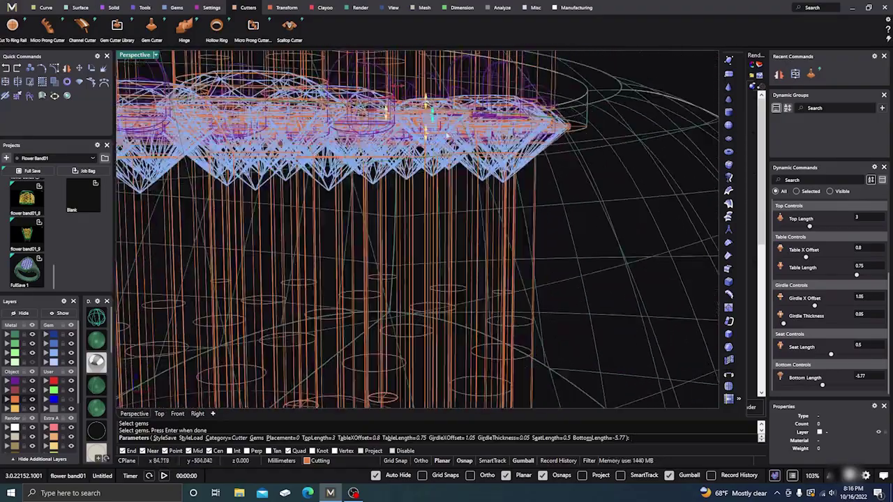
scroll(446, 135, up, 3)
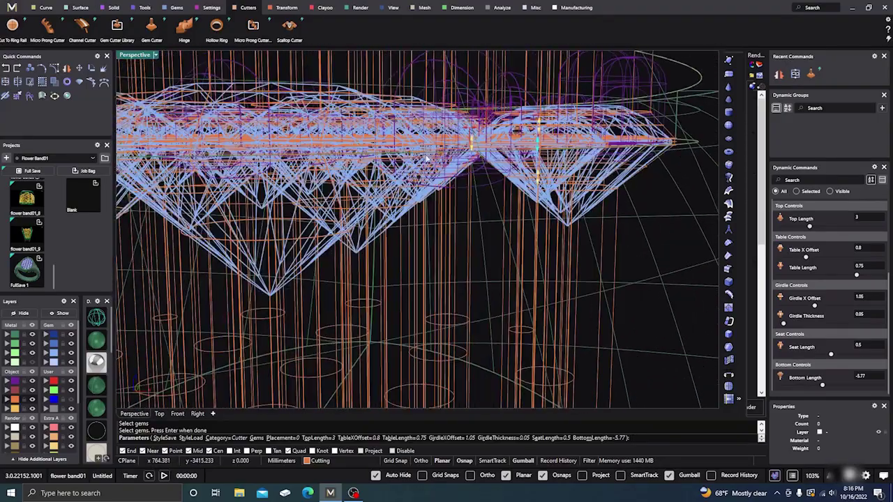
drag(537, 178, 538, 168)
scroll(447, 116, down, 3)
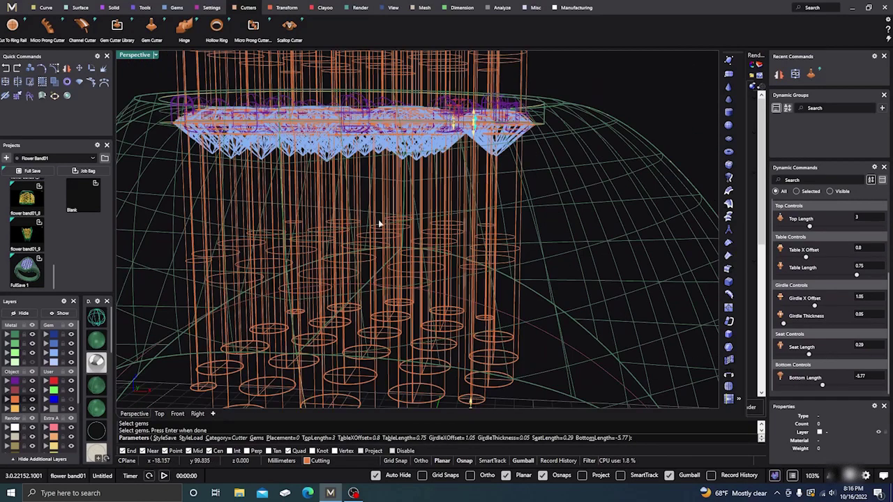
scroll(319, 239, down, 2)
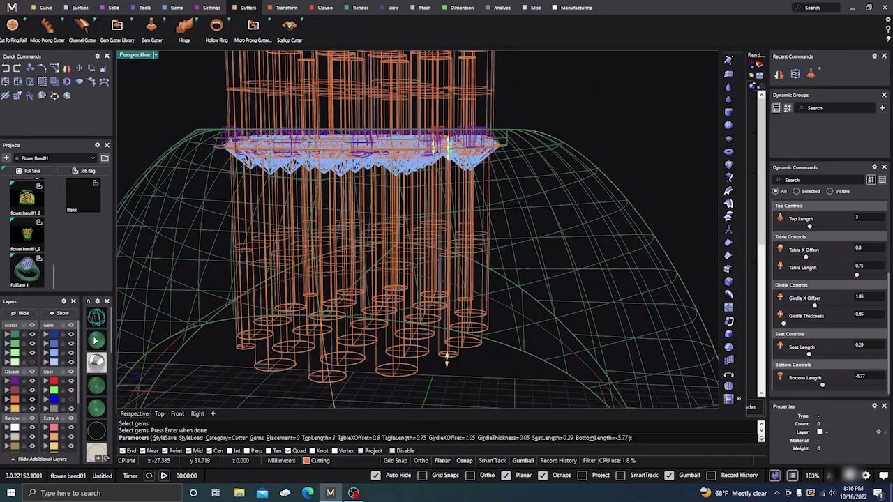
mouse_move(352, 209)
right_down()
mouse_move(369, 245)
mouse_move(399, 183)
mouse_move(354, 301)
right_up()
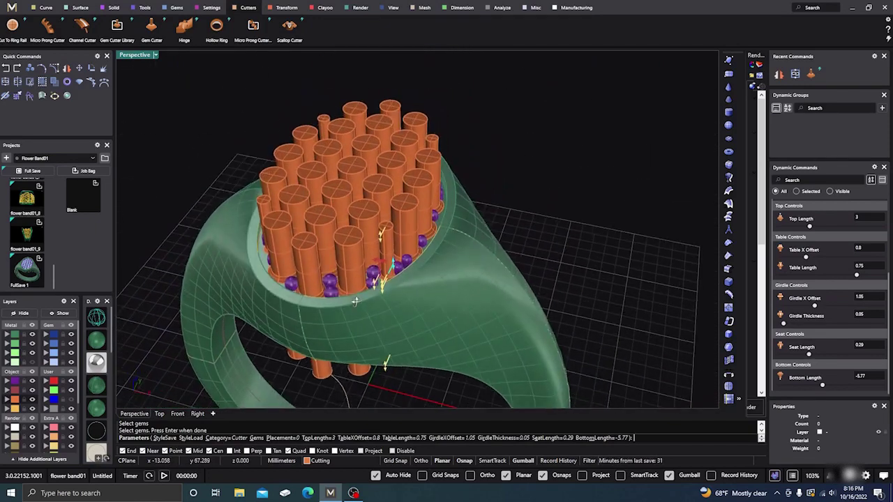
key(Return)
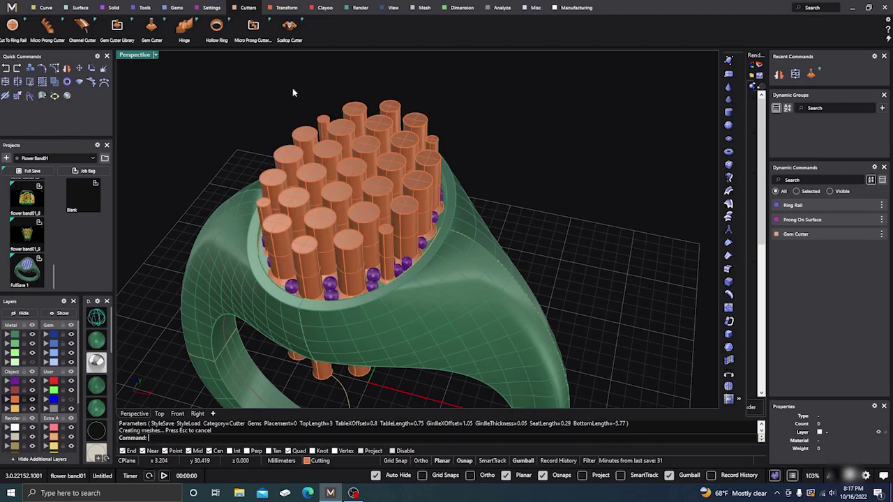
- Boolean-difference the gem cutters from the ring body
click(108, 8)
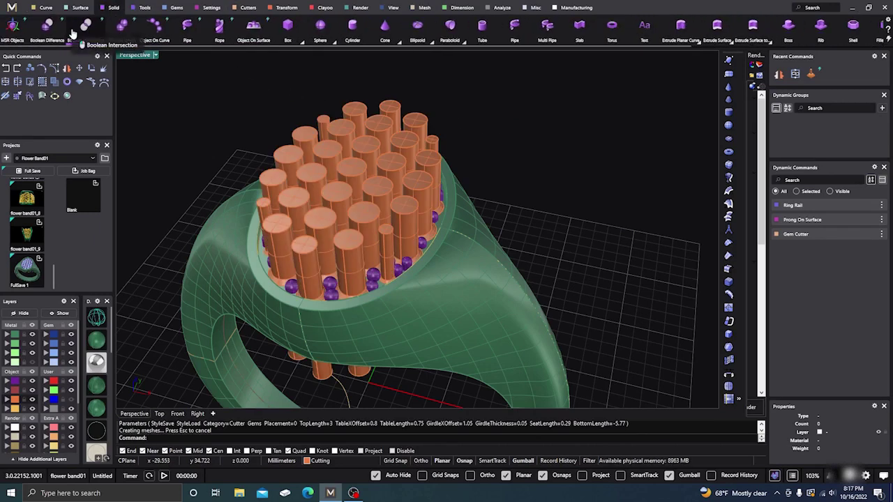
click(47, 27)
click(449, 316)
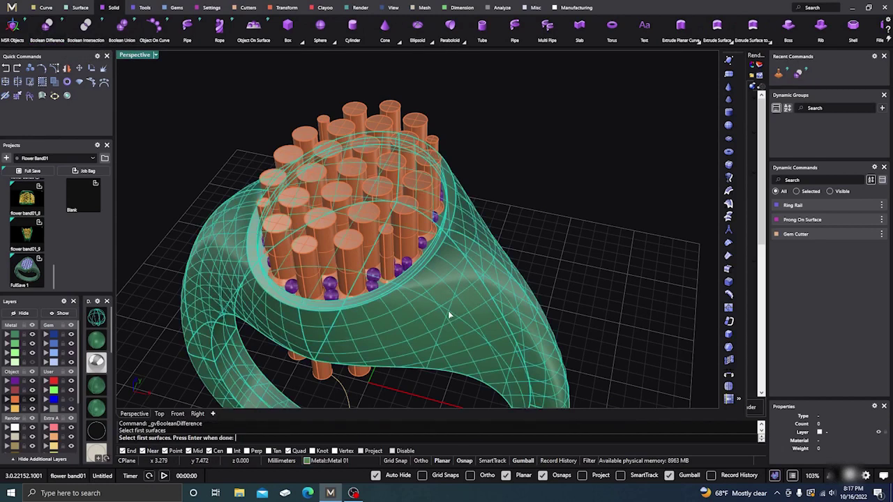
key(Return)
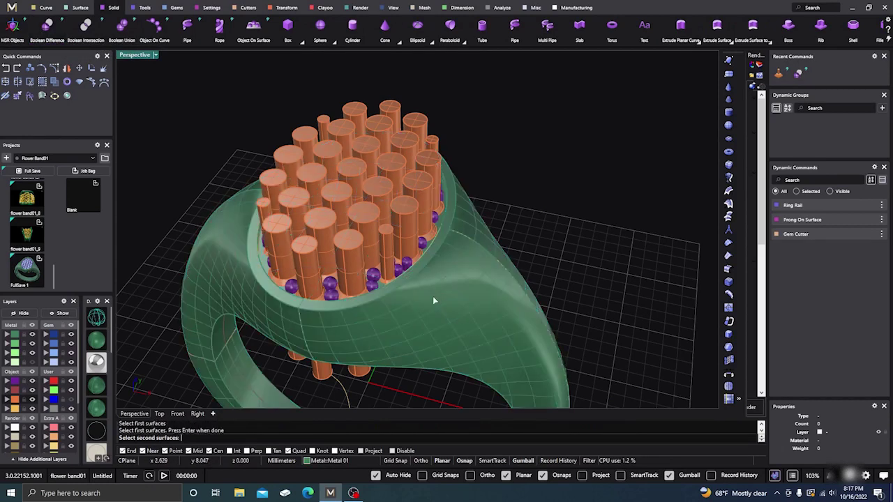
click(382, 235)
key(Return)
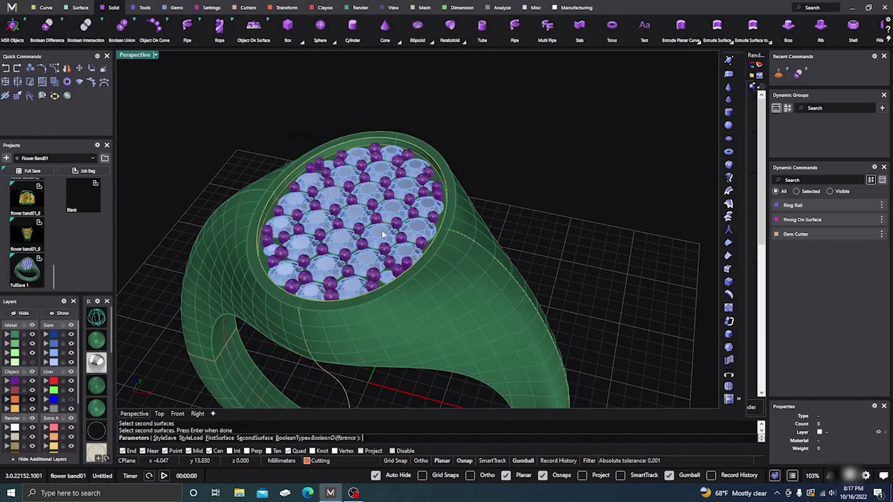
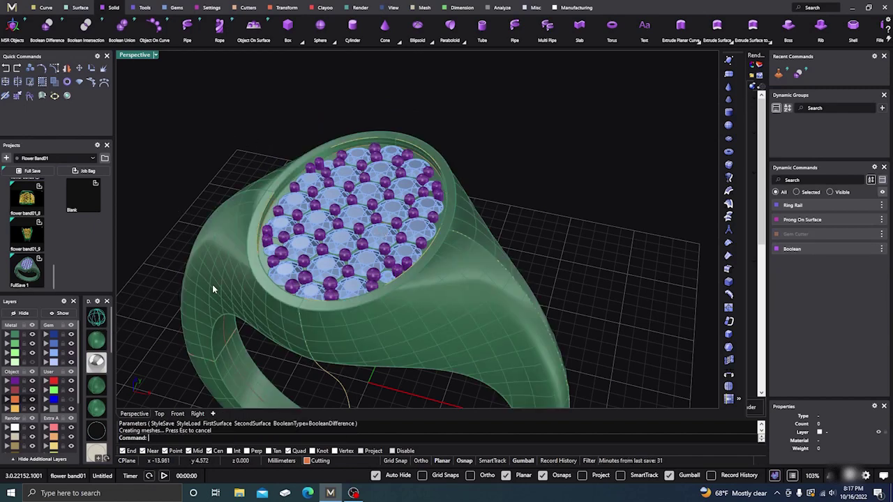
- Hide the Gem layer and pick the ring body to cut the seats, then show the gems again
click(71, 354)
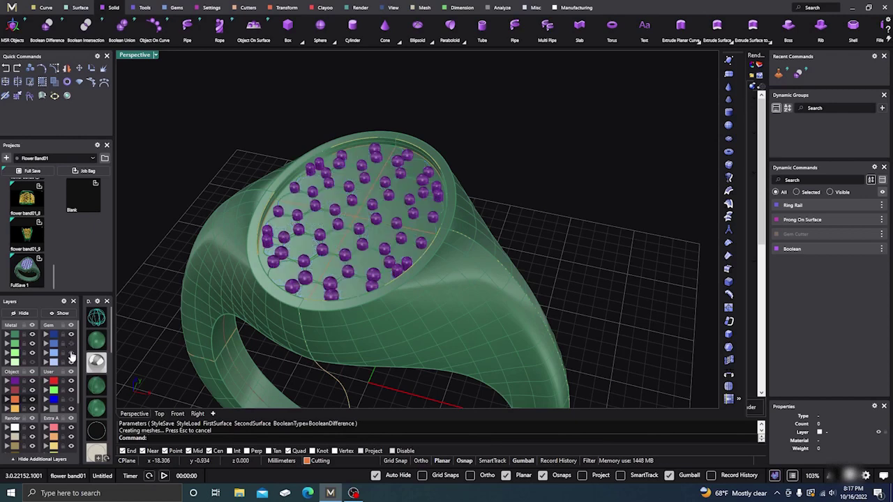
click(236, 219)
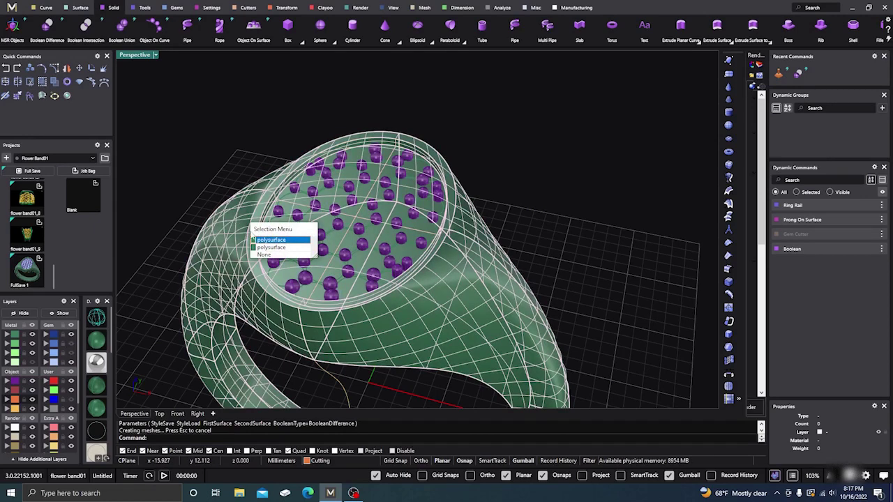
click(271, 240)
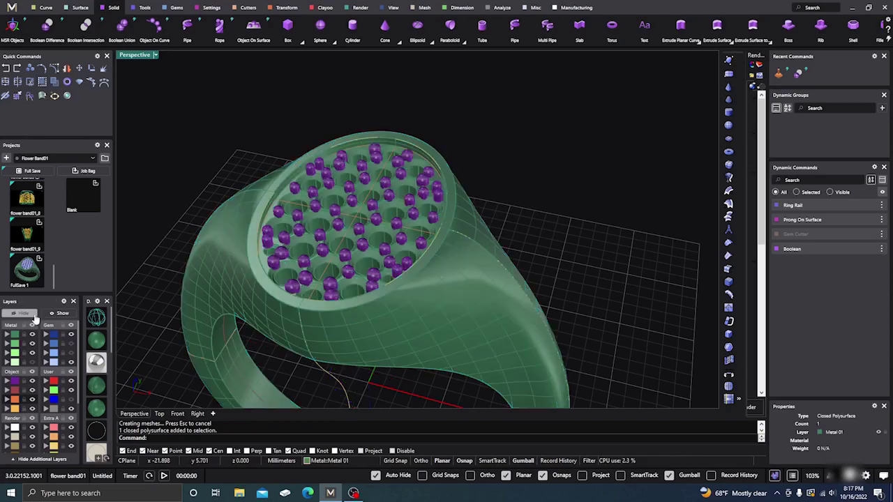
right_drag(262, 232, 474, 209)
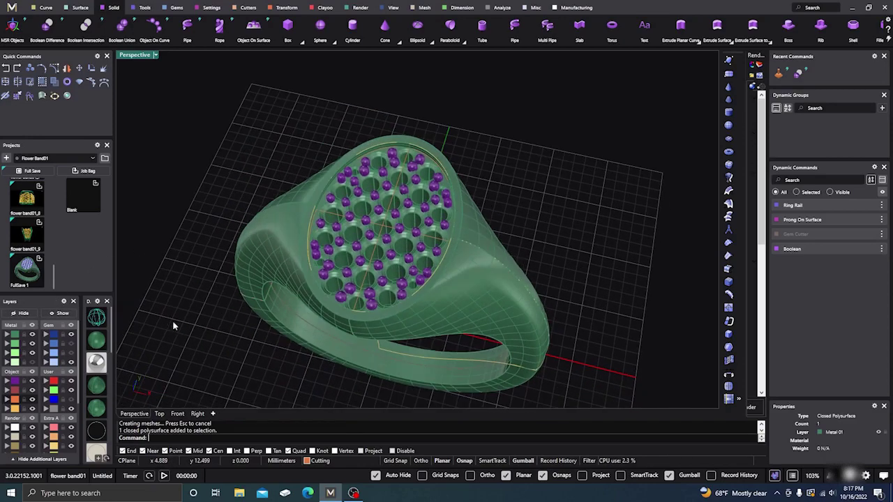
click(70, 354)
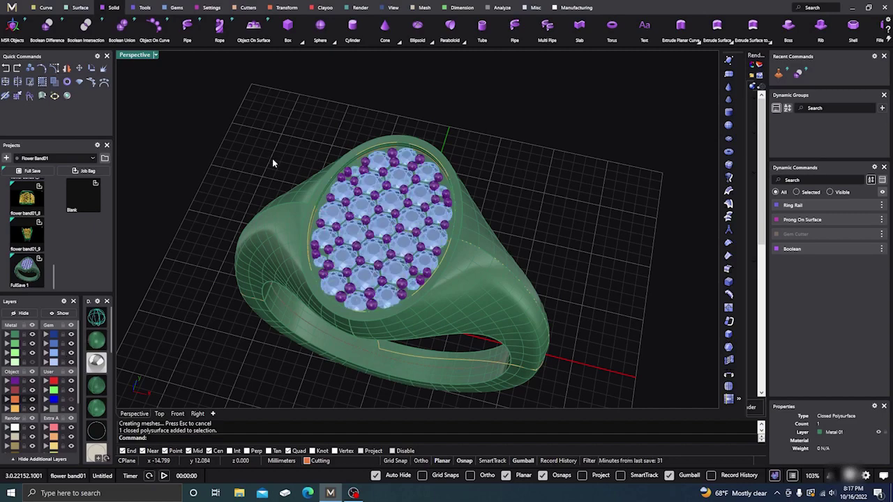
scroll(287, 164, up, 5)
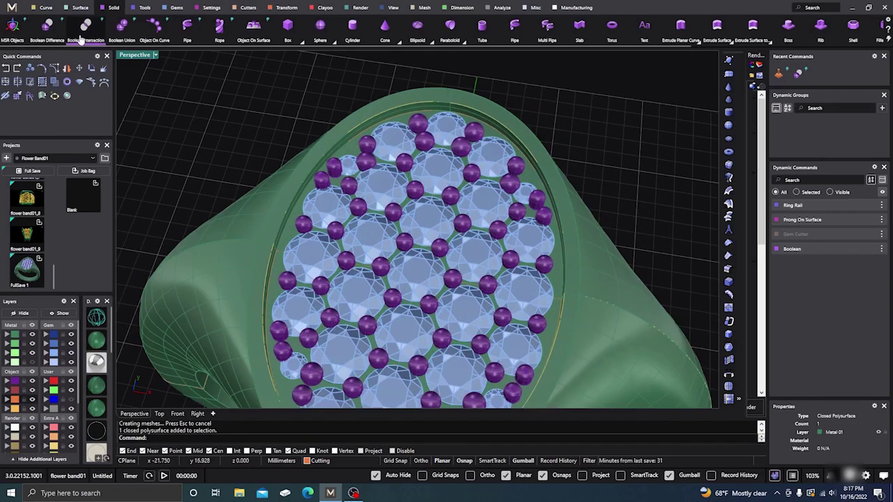
click(121, 28)
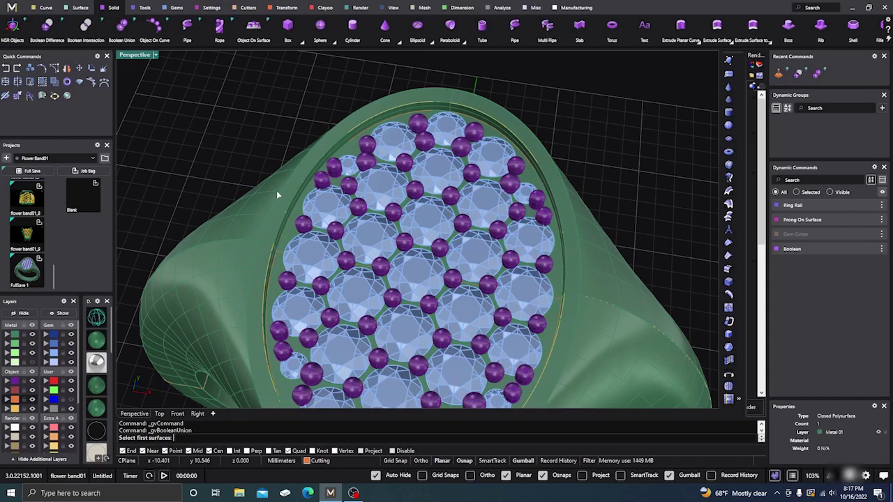
click(290, 239)
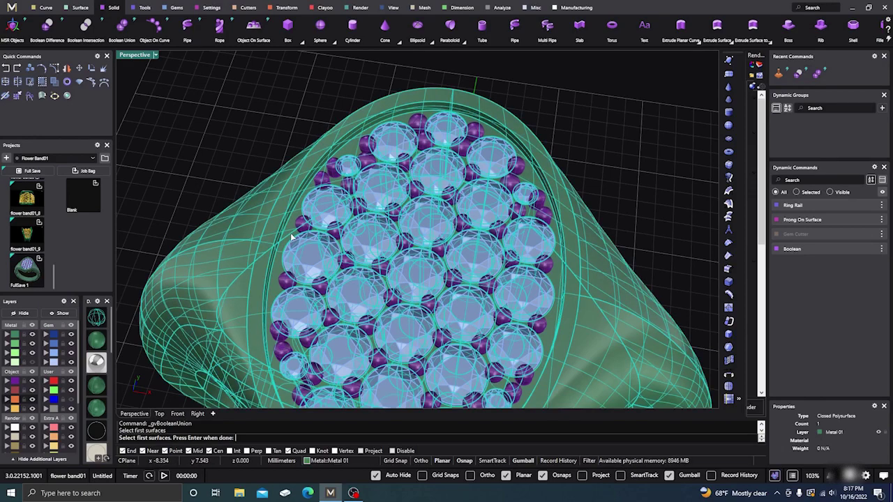
key(Return)
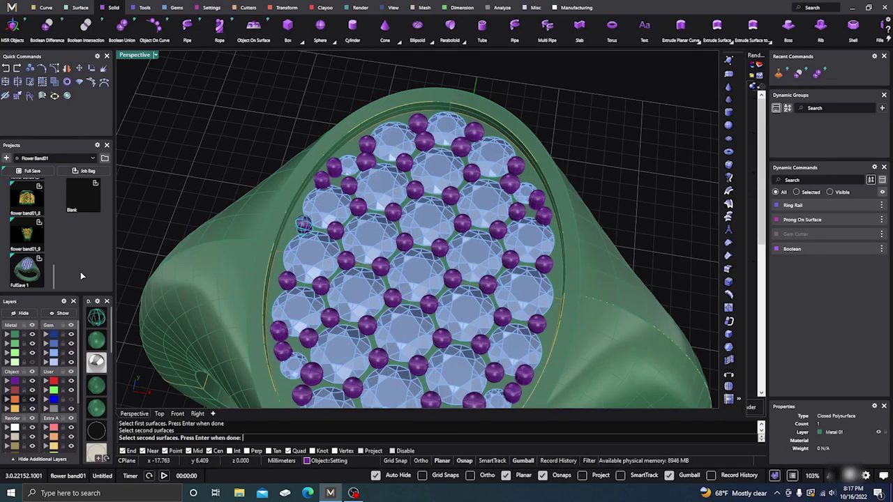
click(15, 383)
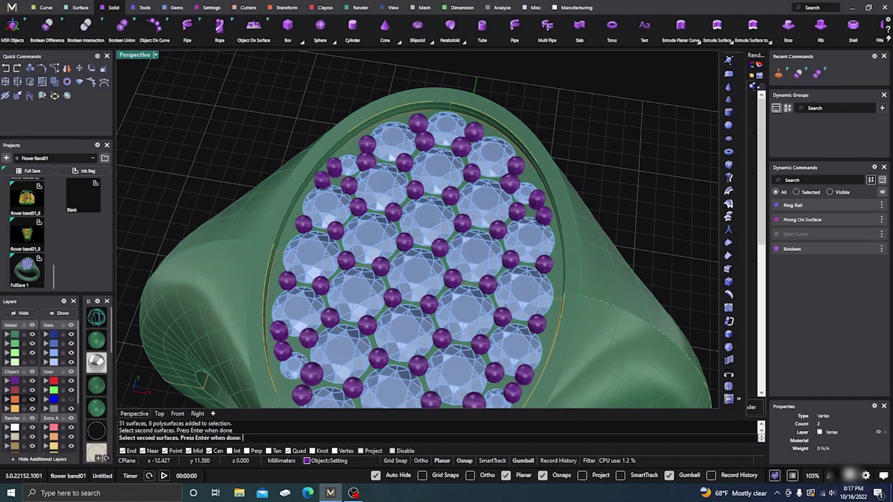
key(Return)
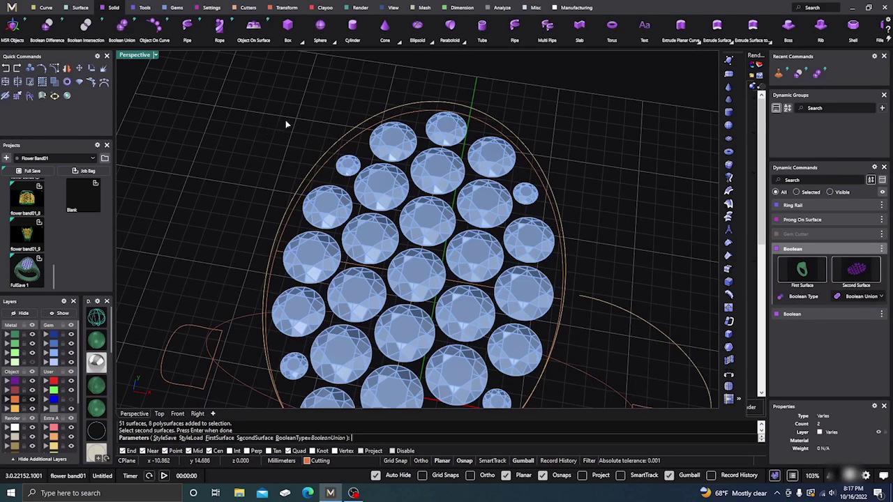
scroll(290, 124, down, 2)
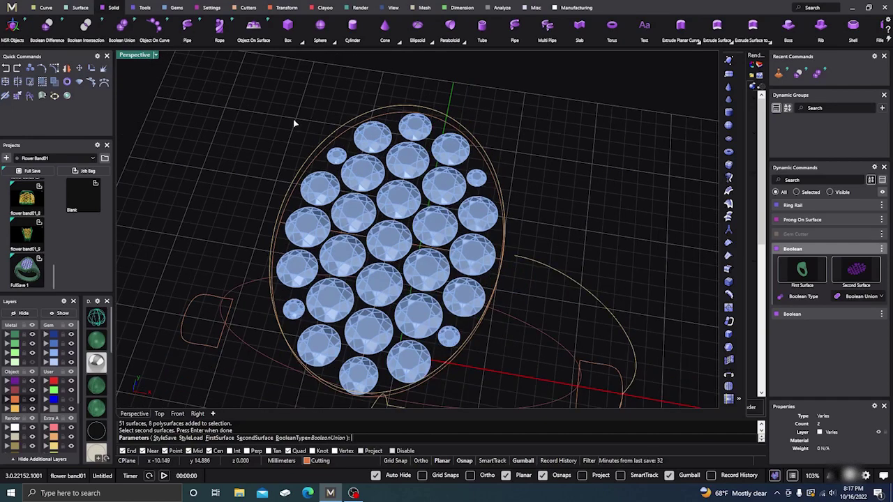
key(Return)
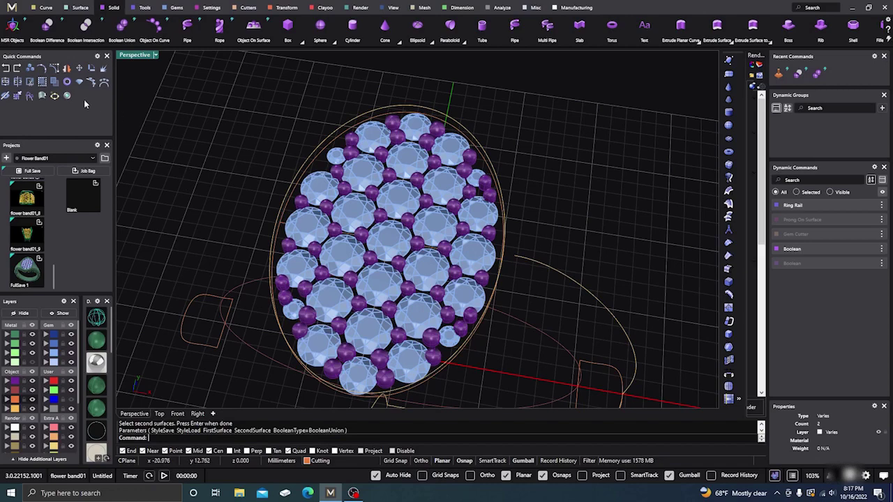
click(6, 70)
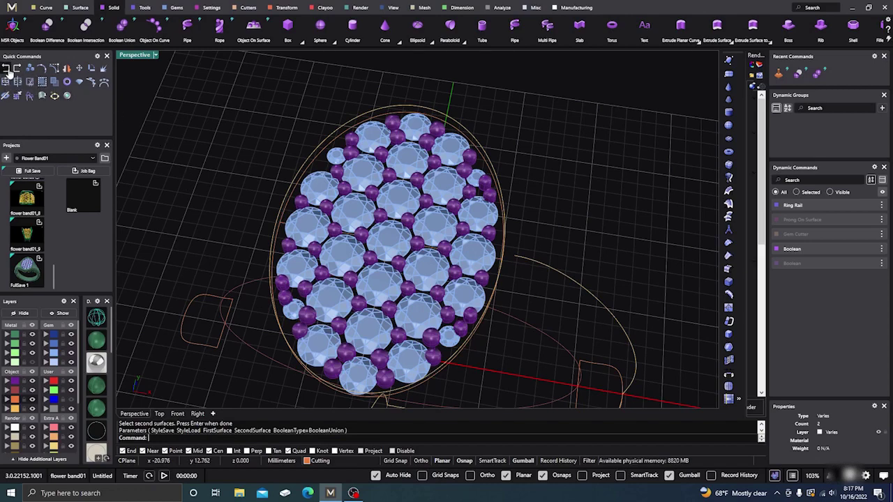
click(5, 70)
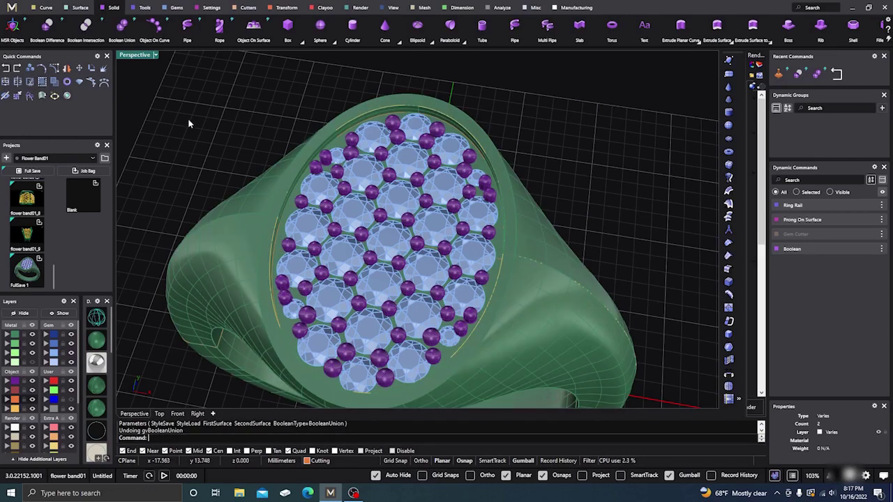
- Hide the gem stones and orbit down onto the pierced ring top to inspect the empty seats
right_drag(187, 124, 241, 110)
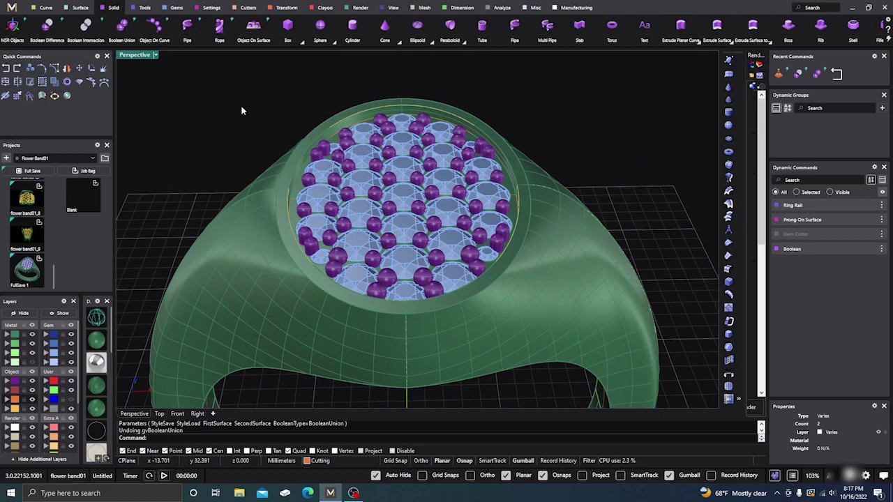
click(71, 354)
right_drag(319, 239, 324, 222)
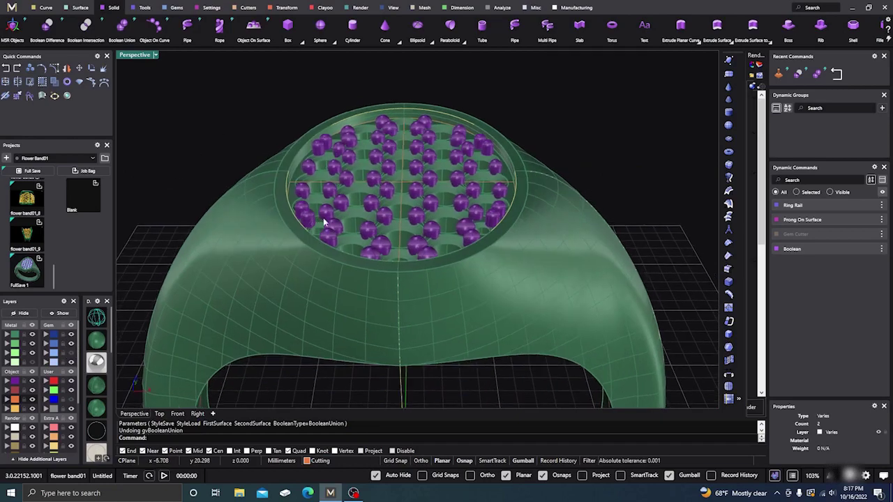
scroll(342, 190, up, 6)
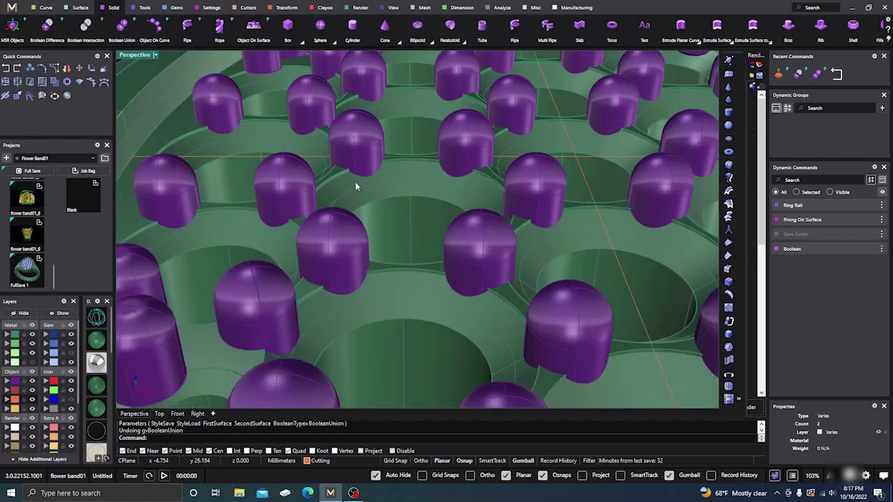
scroll(355, 182, down, 6)
right_drag(361, 187, 352, 246)
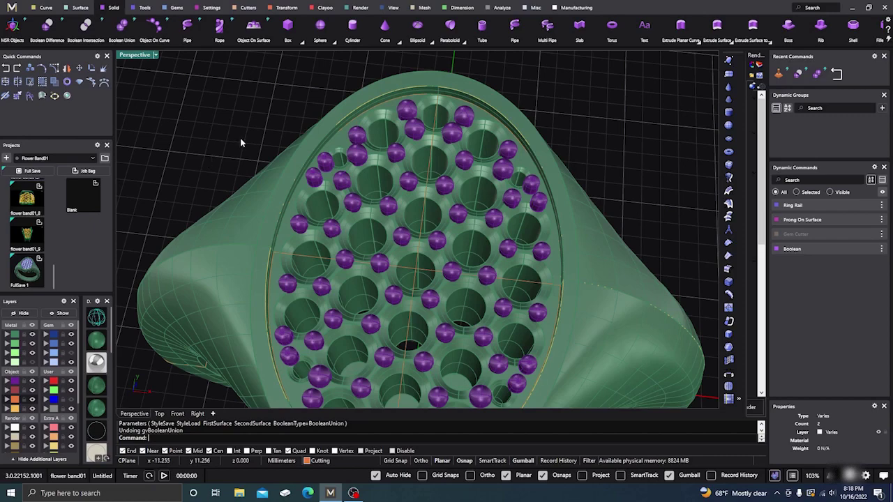
click(244, 215)
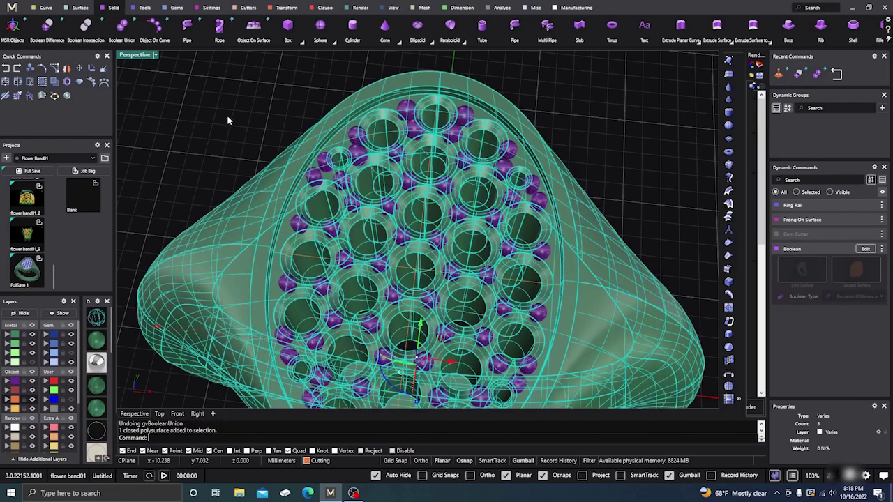
click(210, 119)
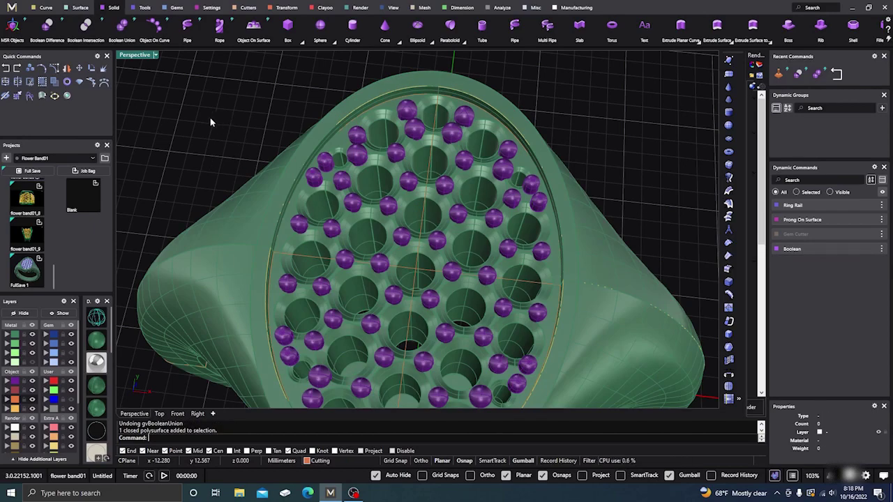
- Run a Boolean union of the ring body with all Setting-layer prongs
click(121, 27)
click(234, 229)
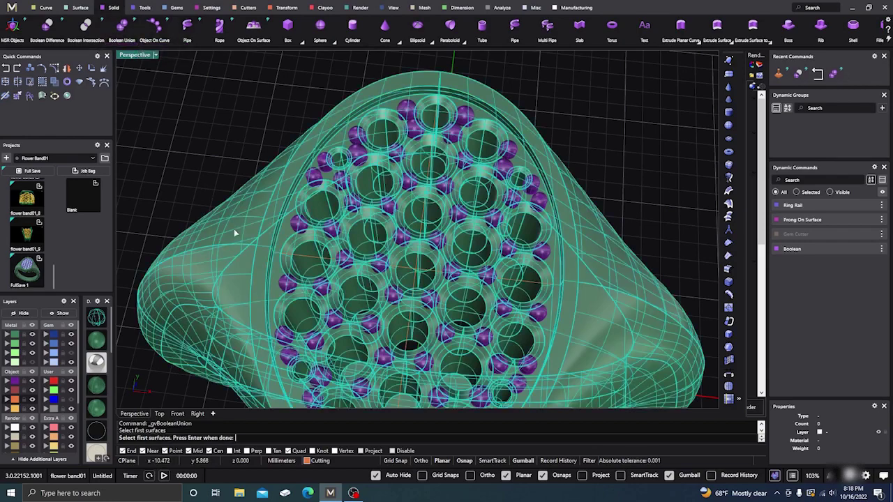
key(Return)
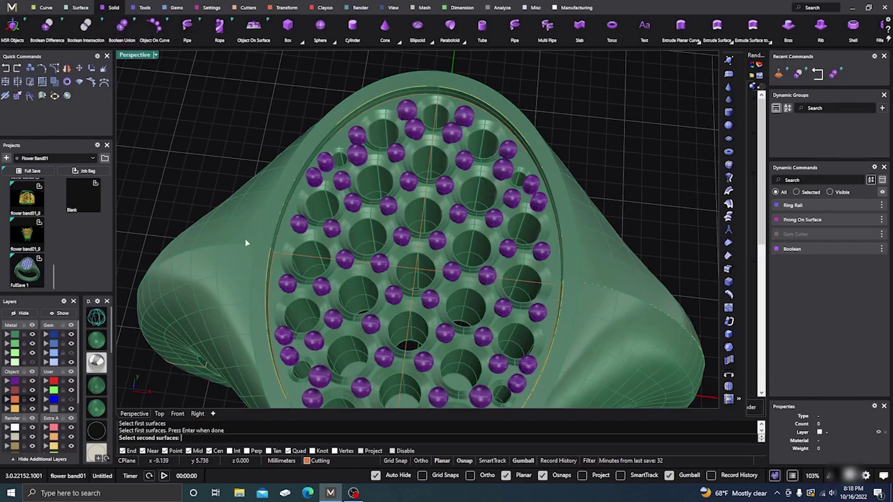
click(15, 381)
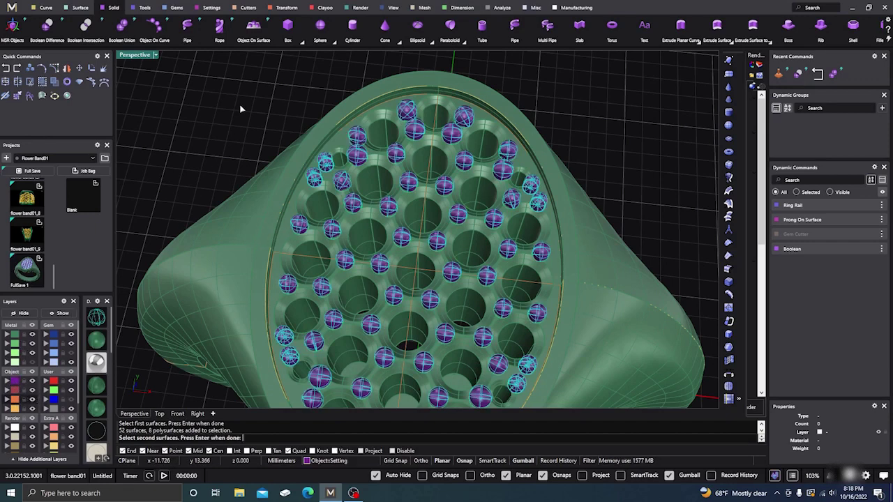
key(Return)
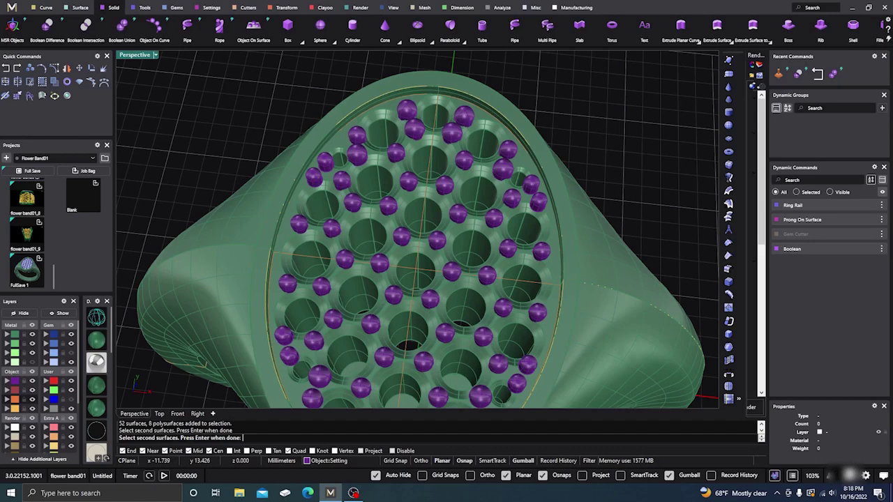
key(Return)
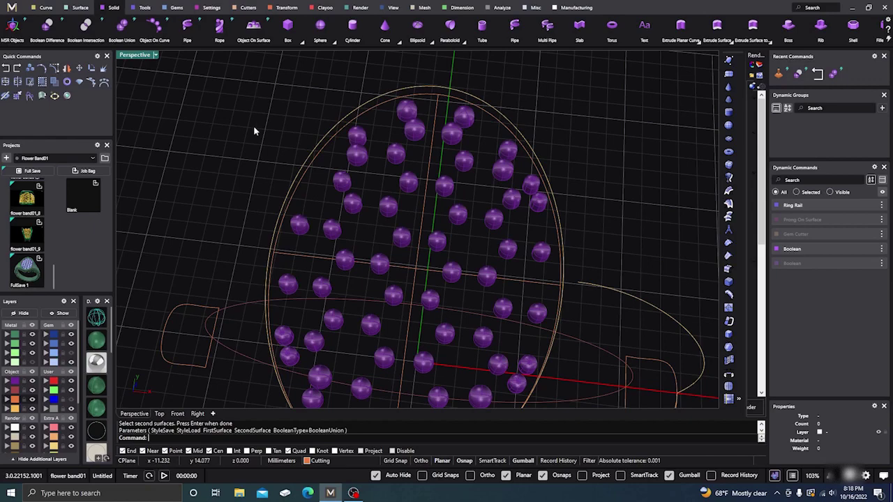
mouse_move(192, 135)
right_down()
mouse_move(237, 130)
mouse_move(216, 119)
mouse_move(203, 137)
right_up()
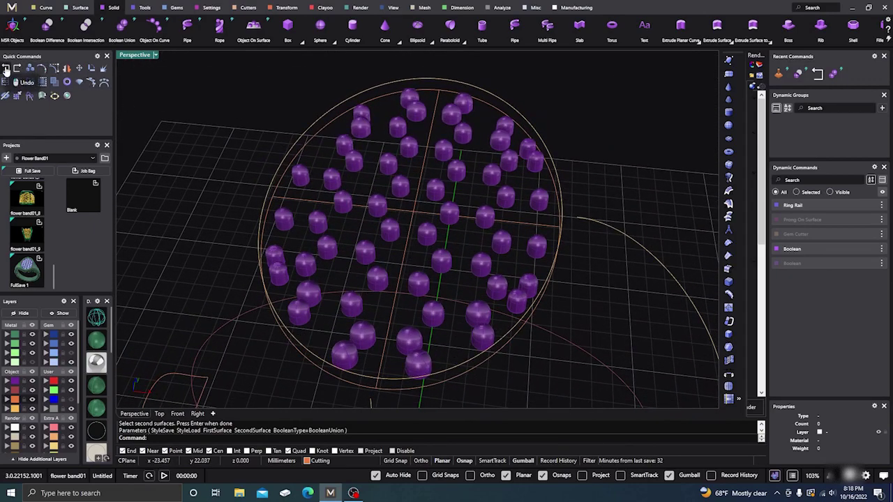
- Undo the Boolean union and orbit to inspect the separate ring and prongs
click(5, 68)
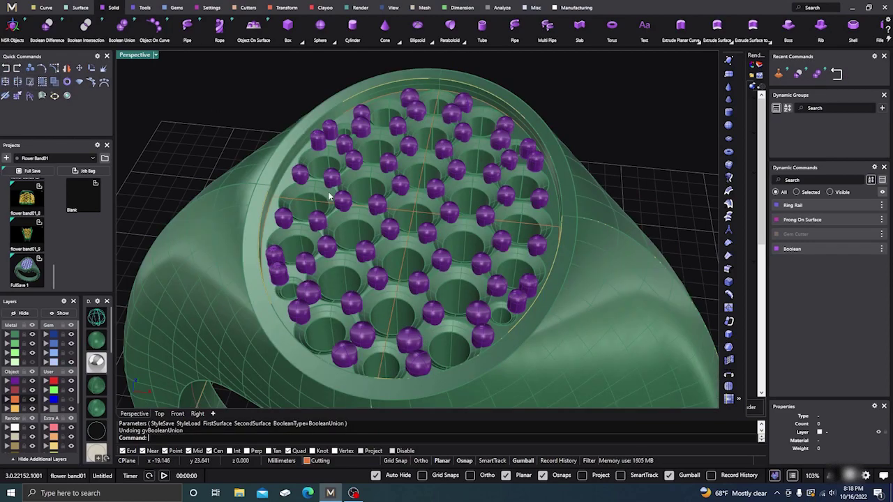
scroll(331, 194, up, 4)
scroll(333, 190, down, 8)
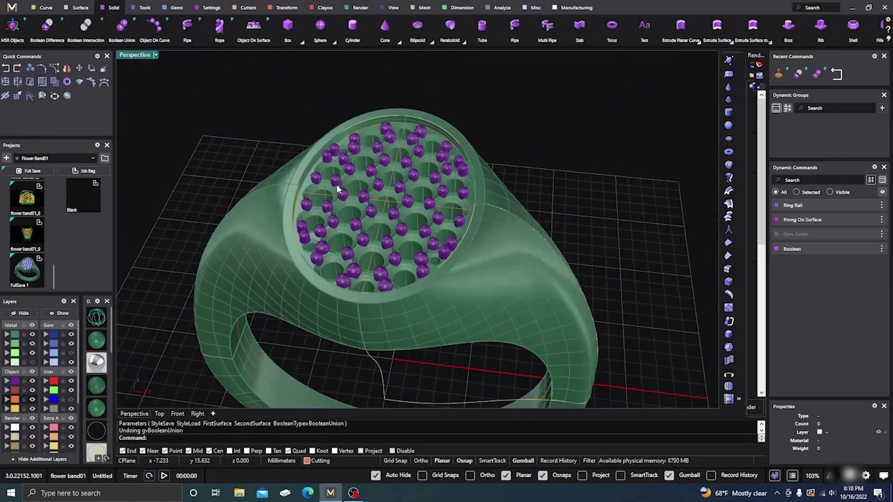
right_drag(338, 188, 363, 184)
click(344, 155)
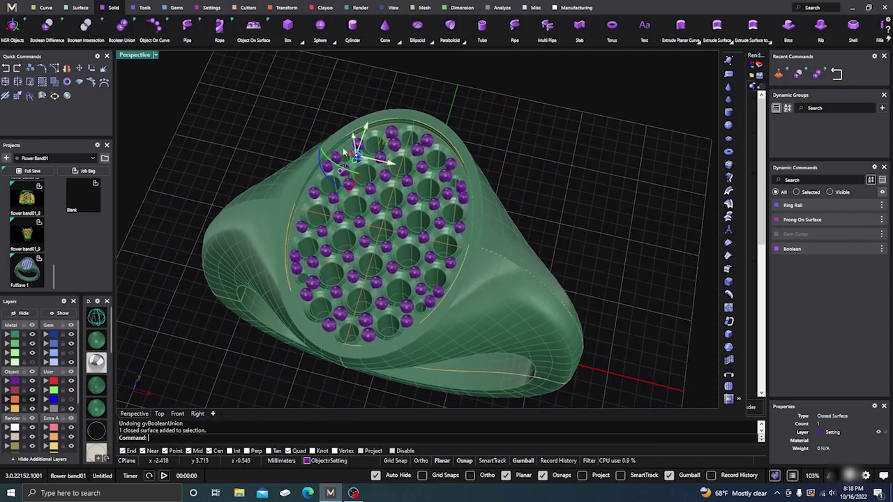
key(Escape)
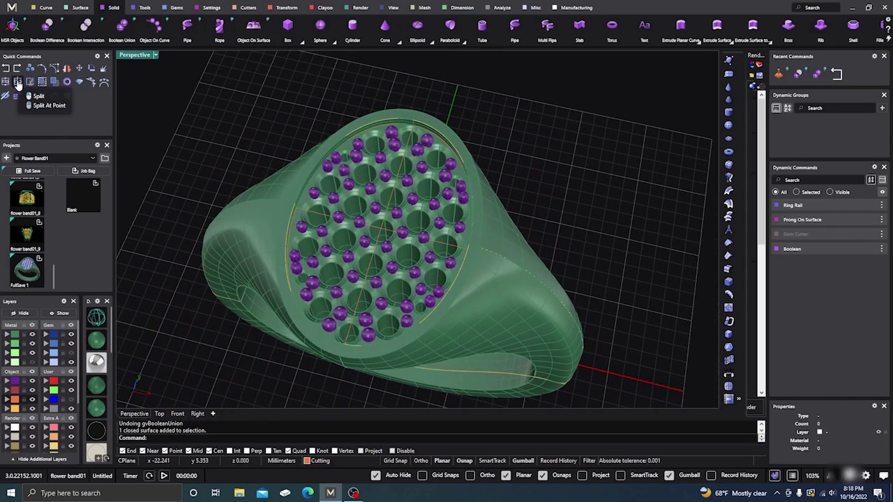
- Select all Setting-layer objects and group them into one setting
click(14, 382)
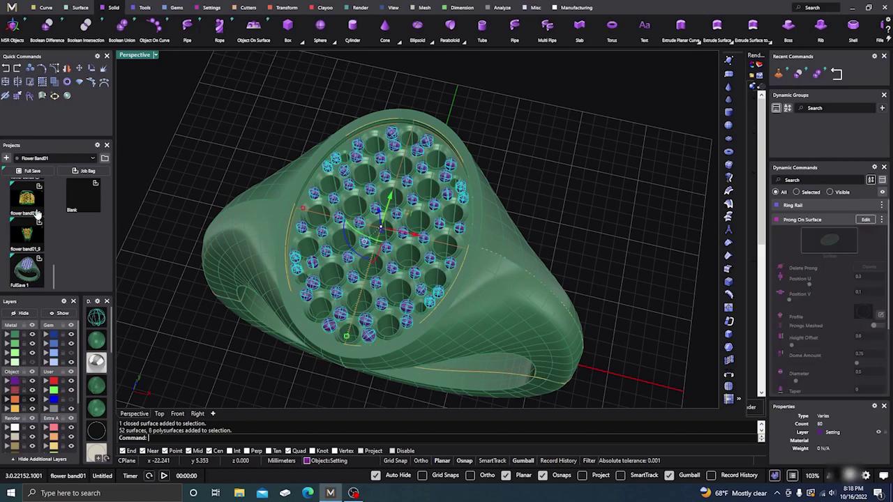
click(43, 82)
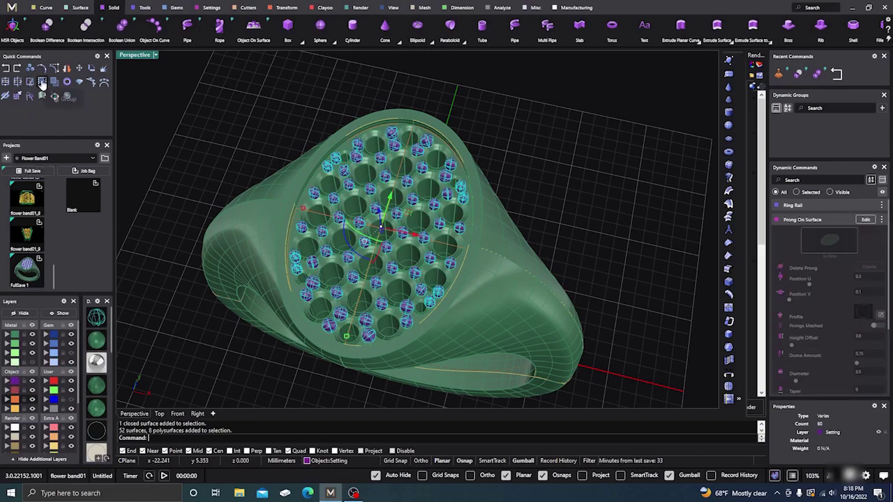
click(209, 120)
right_drag(253, 137, 272, 133)
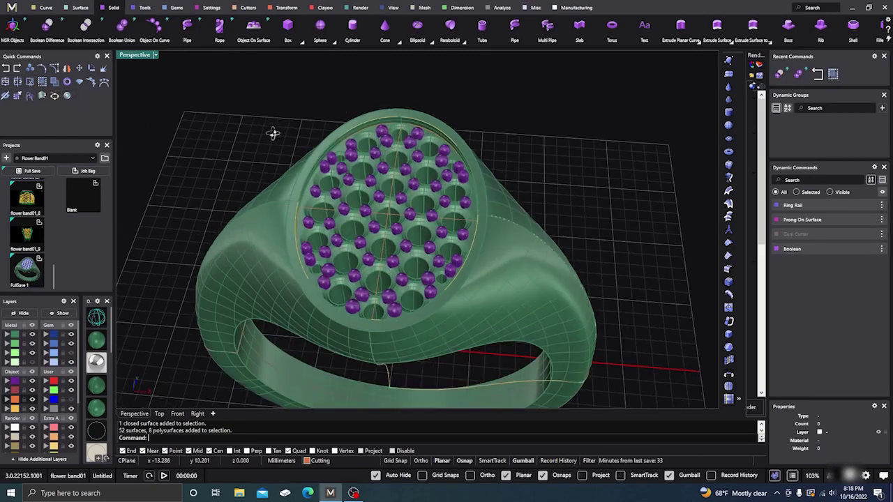
click(337, 156)
click(303, 113)
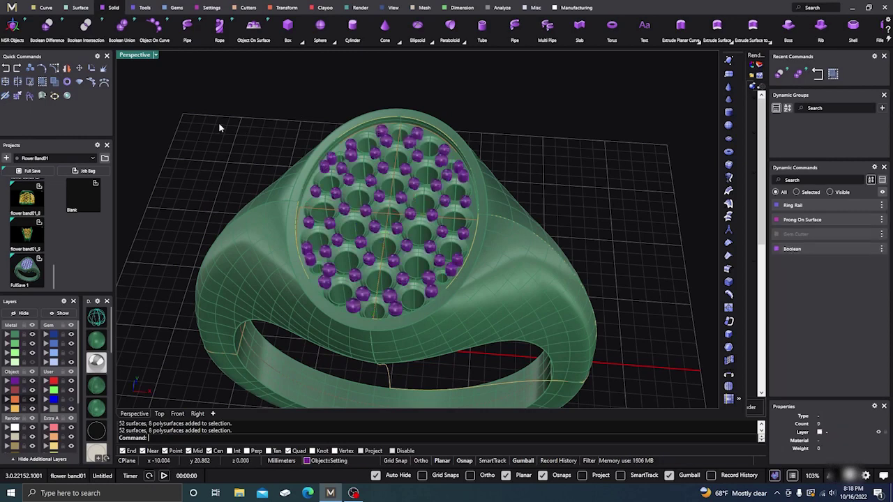
click(122, 26)
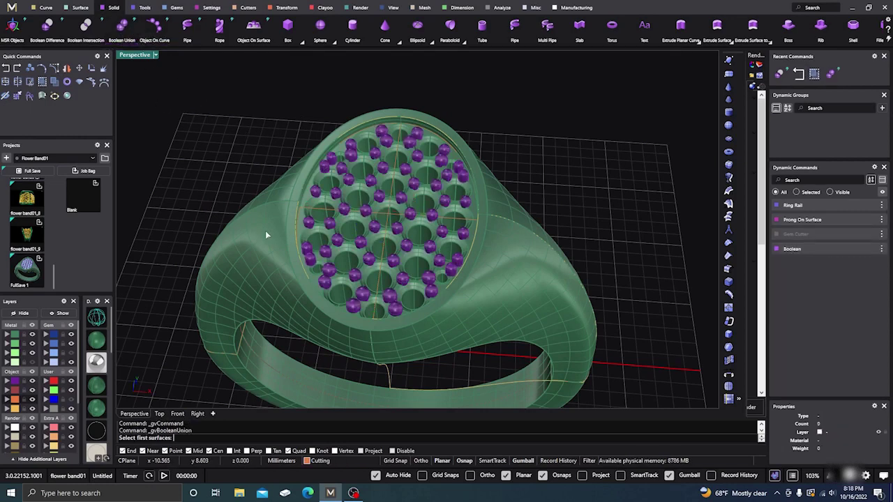
click(265, 235)
key(Return)
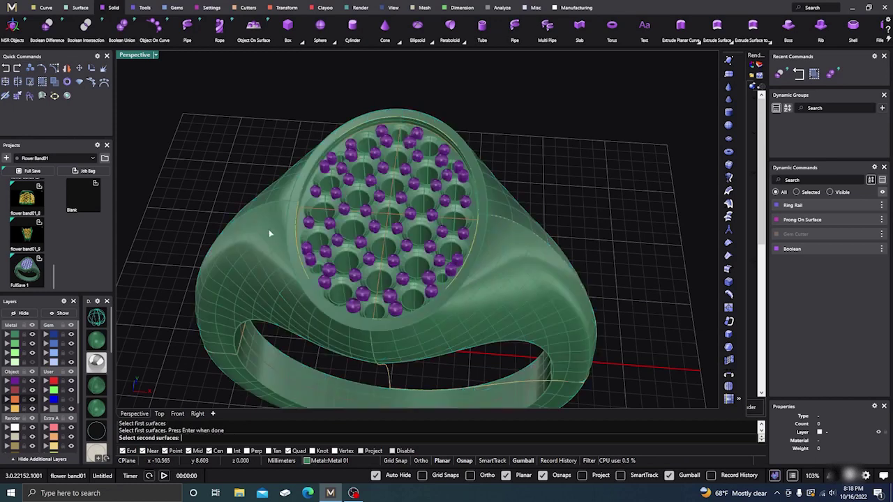
click(307, 223)
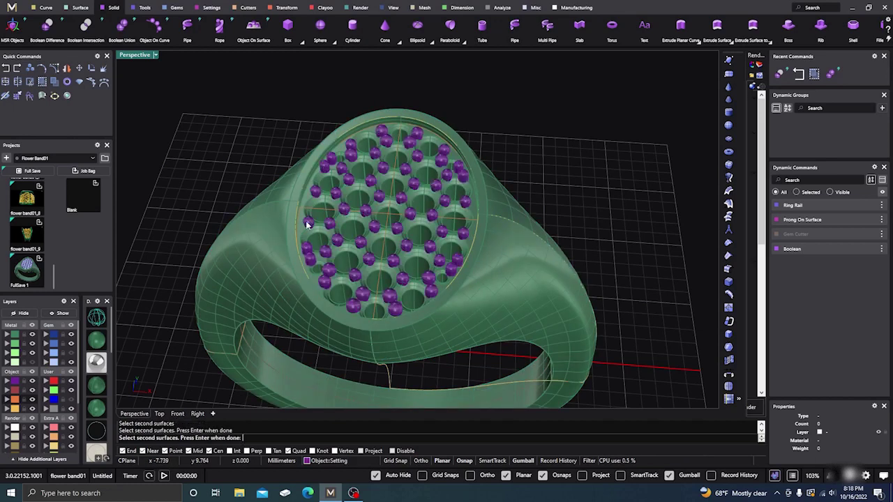
key(Return)
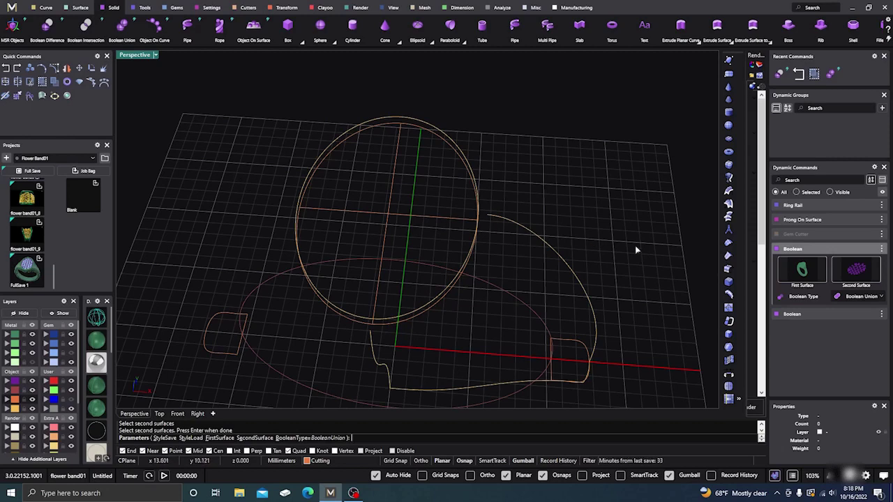
click(877, 299)
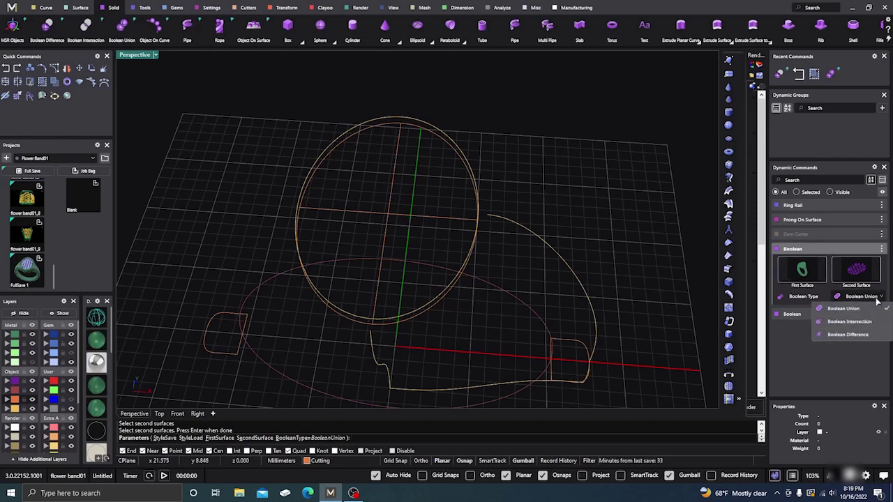
click(861, 332)
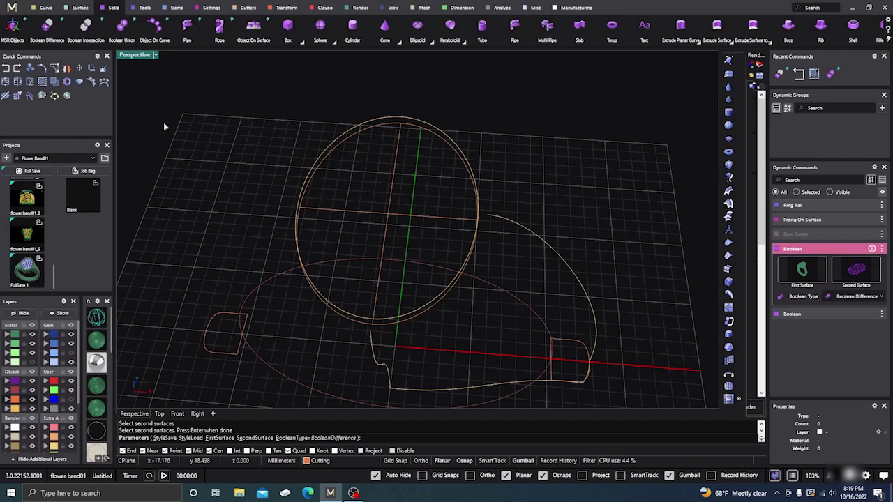
click(6, 68)
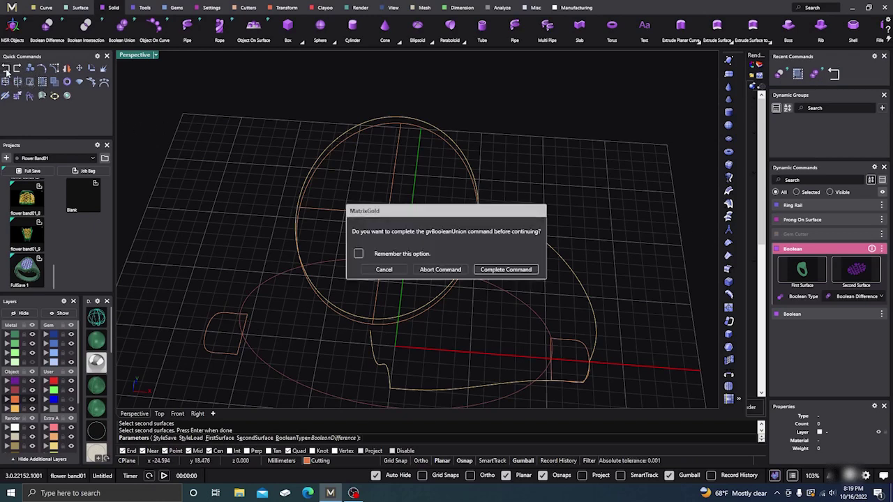
click(445, 269)
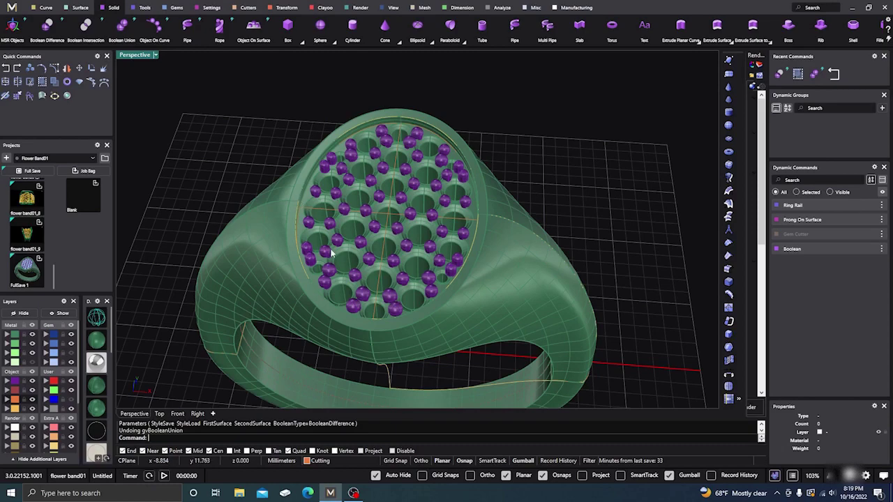
right_drag(300, 201, 329, 222)
- Use the Gumball to stretch the selected prongs taller and lower them into the seats
scroll(331, 217, up, 5)
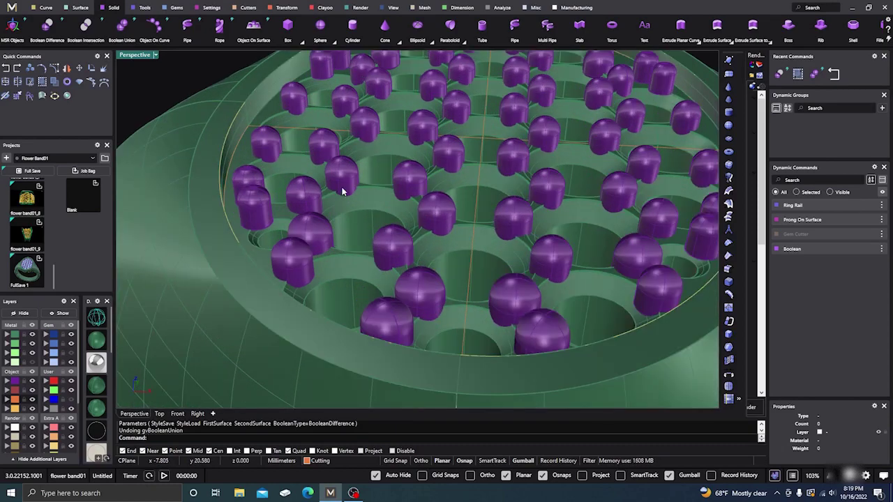
click(342, 187)
scroll(346, 184, down, 3)
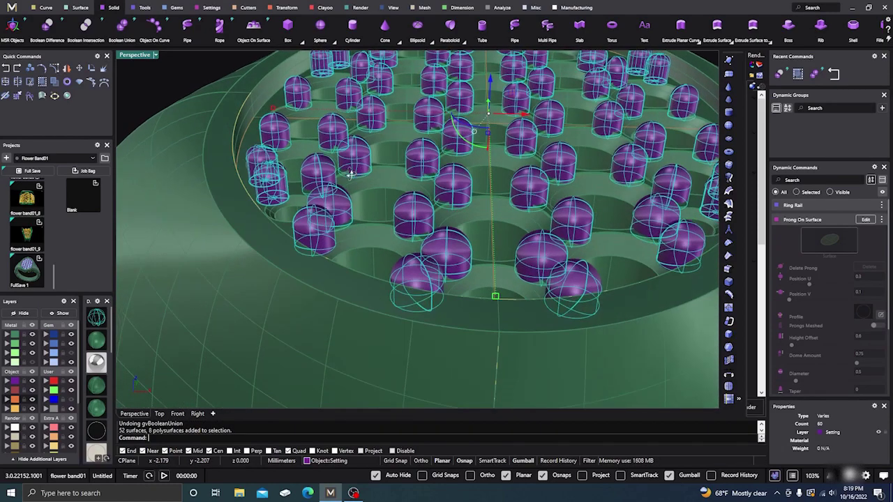
right_drag(348, 180, 354, 145)
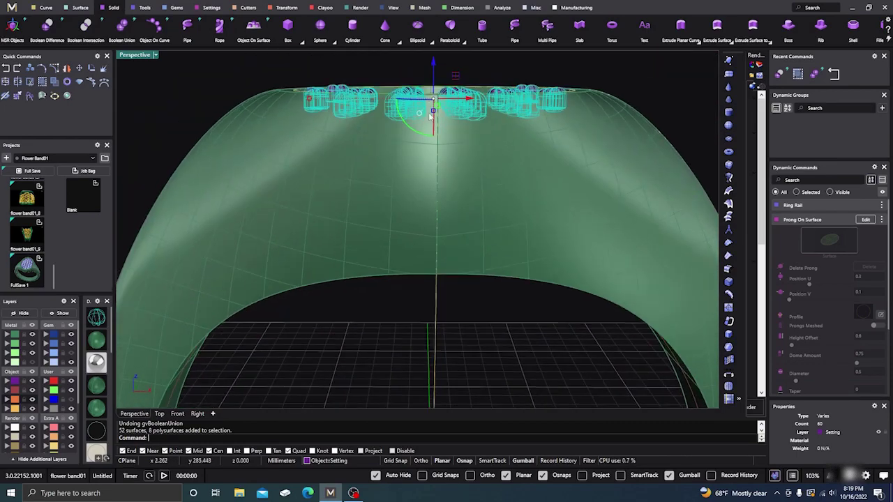
drag(433, 112, 437, 119)
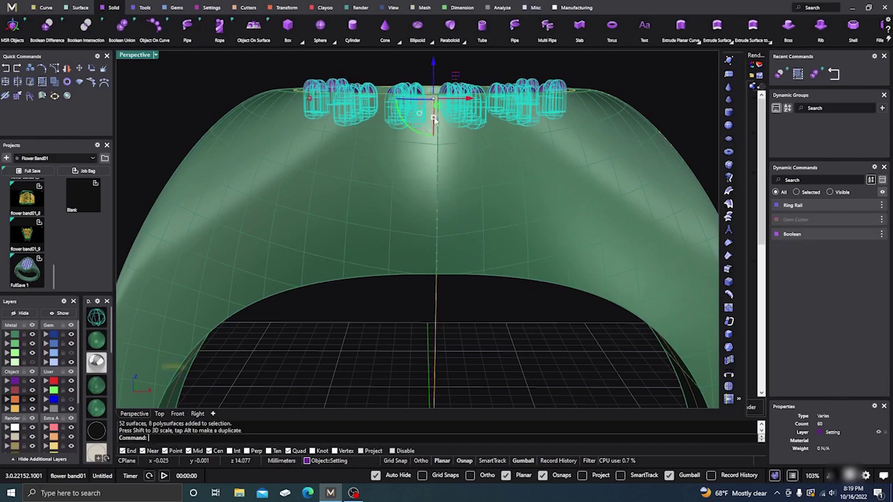
right_drag(436, 119, 409, 158)
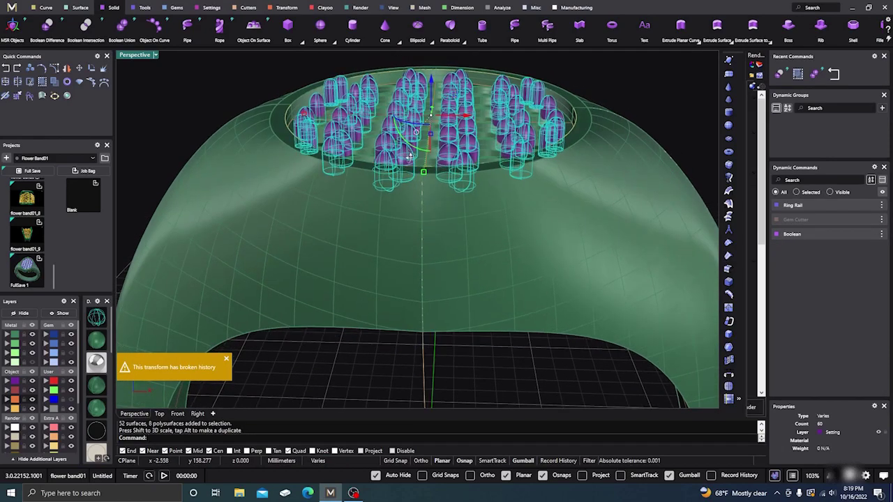
drag(431, 82, 431, 92)
- Deselect the prongs and undo their last move
click(178, 136)
right_drag(176, 127, 176, 144)
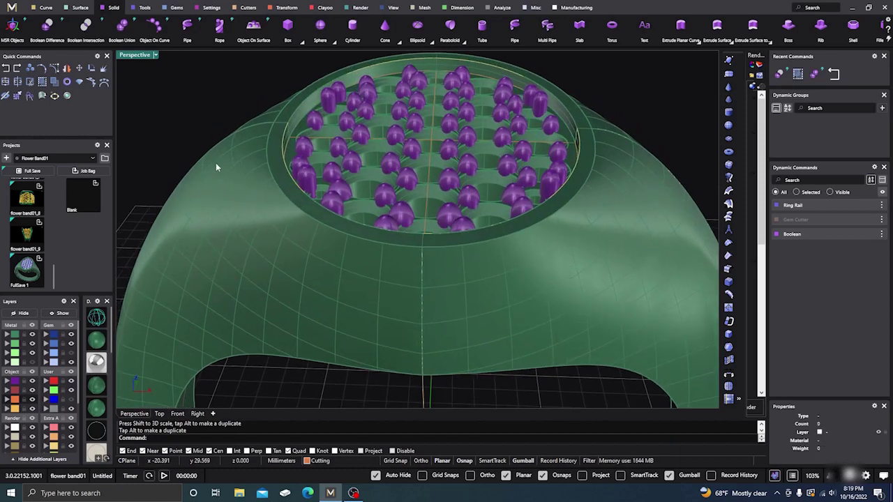
click(6, 68)
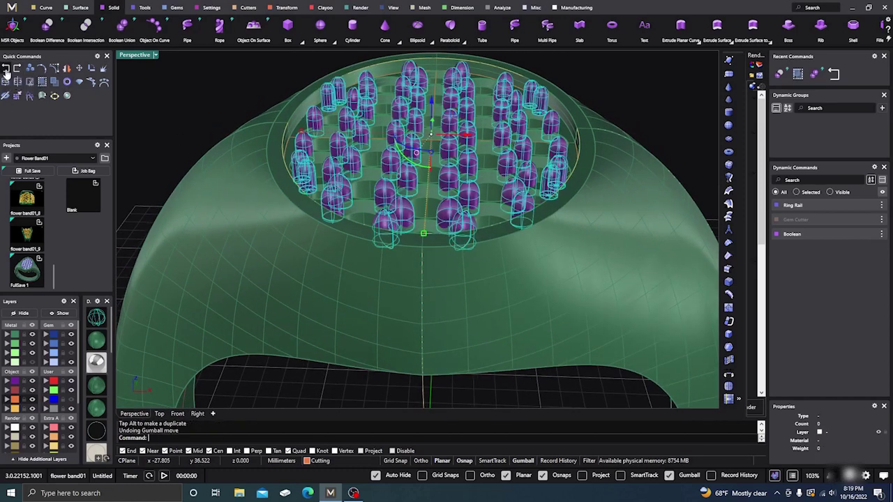
- Undo the prong resize, the grouping, the hide and the gem-seat cut
key(ctrl+z)
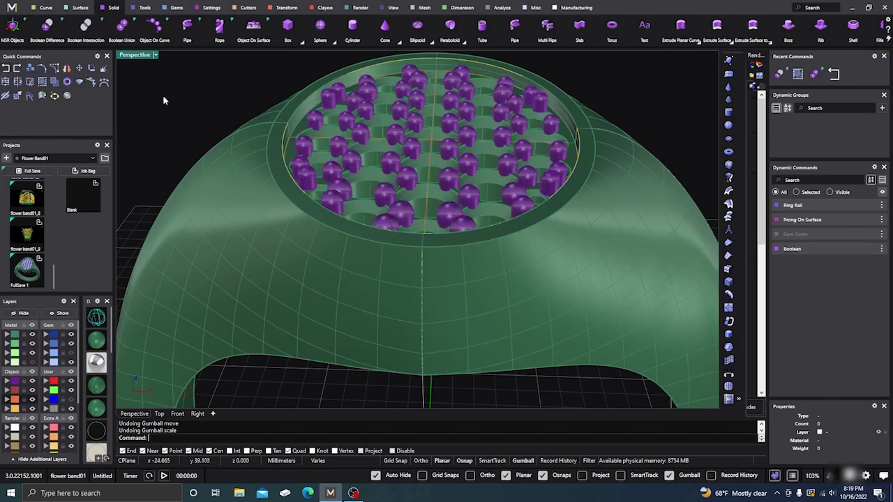
scroll(370, 185, up, 3)
scroll(372, 185, down, 5)
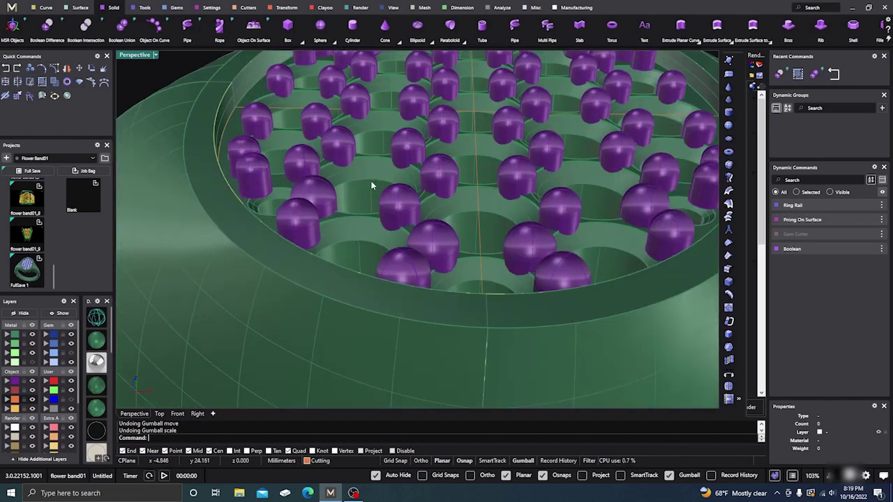
scroll(380, 176, down, 2)
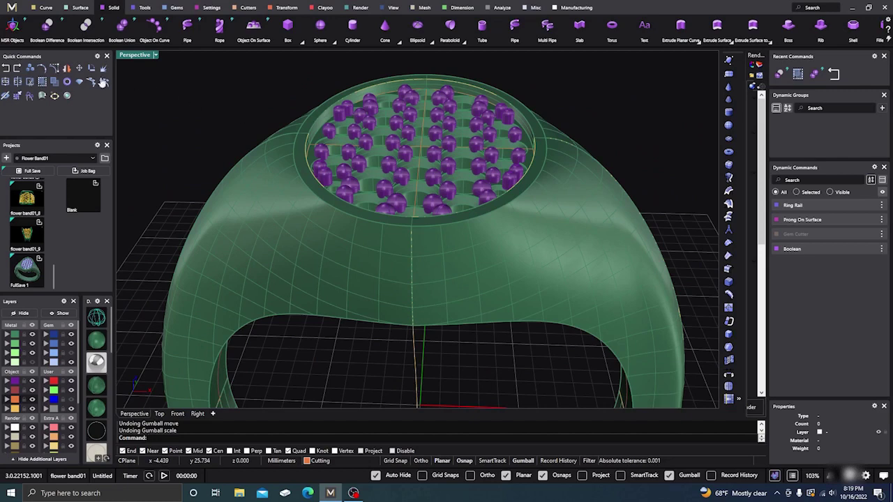
click(5, 69)
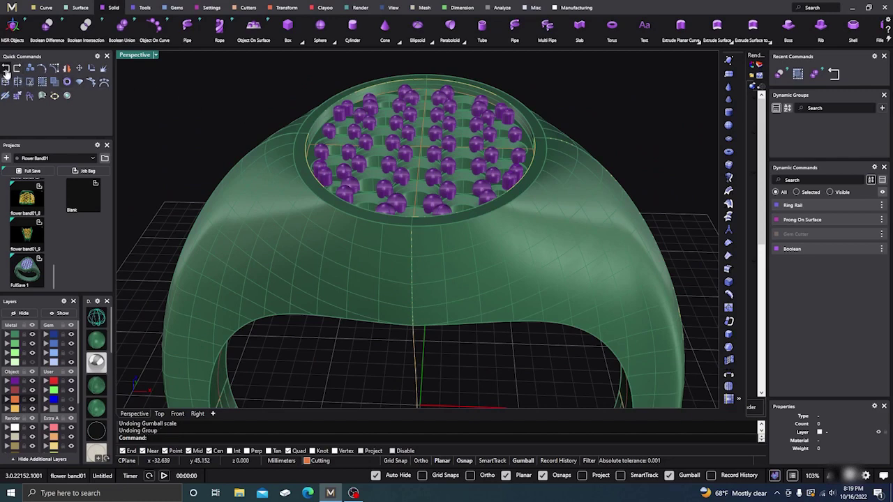
click(6, 70)
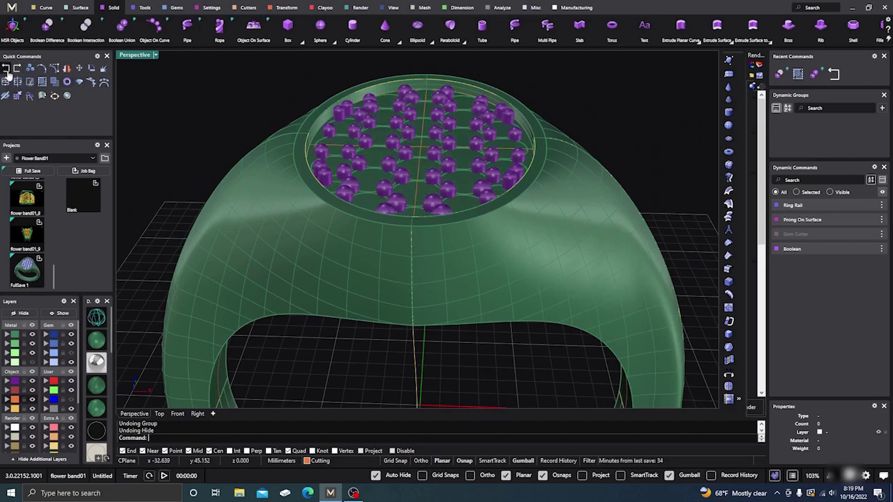
click(6, 71)
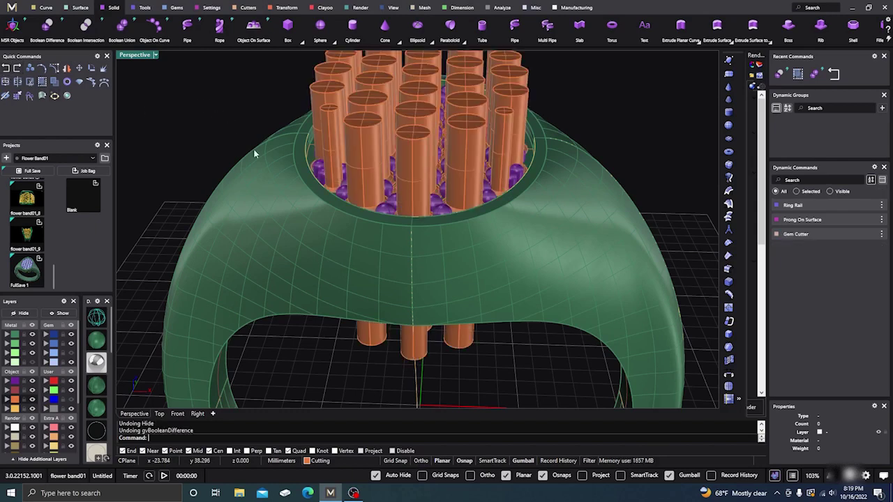
- Start a Boolean union with all Setting-layer prongs chosen
click(273, 186)
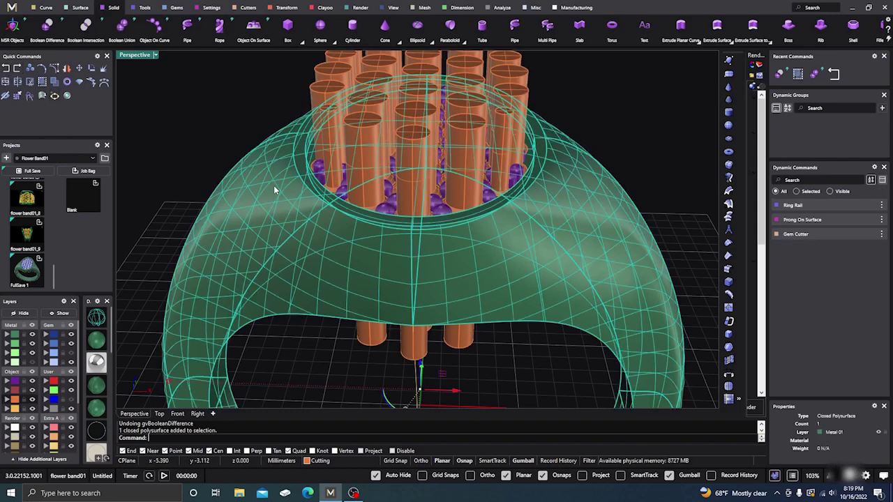
click(15, 385)
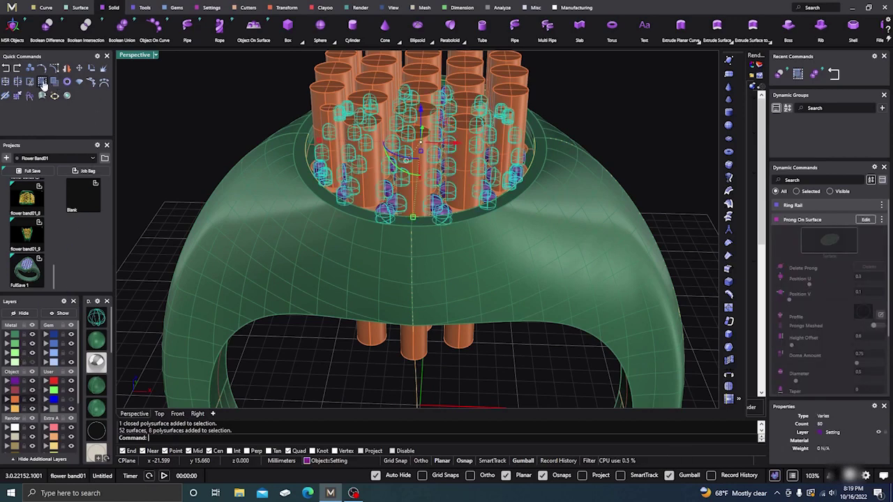
click(43, 83)
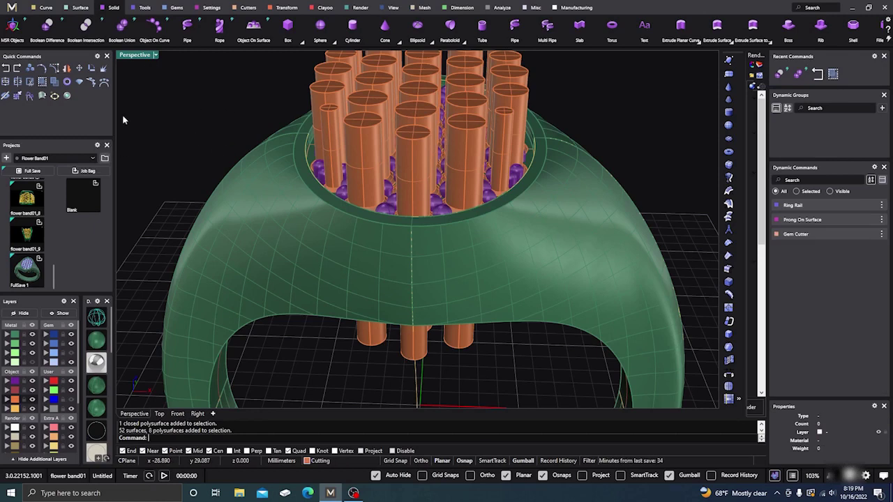
click(122, 26)
click(13, 382)
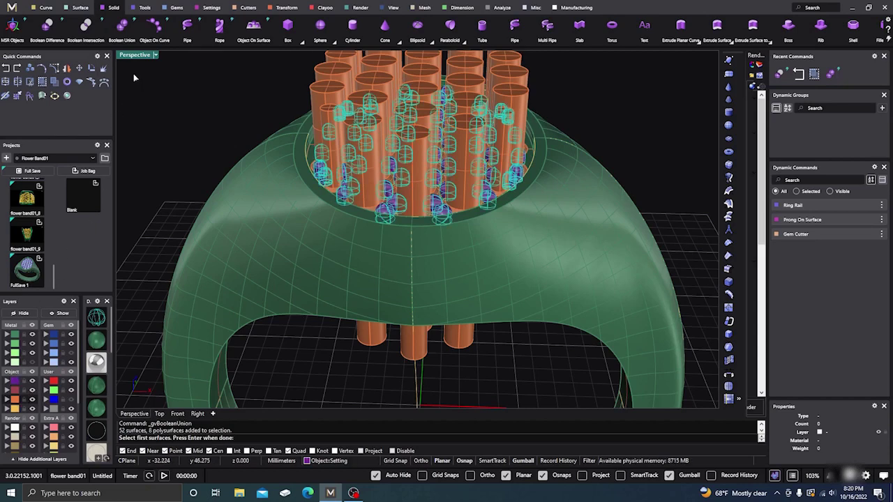
- Union all Setting-layer prongs with the green ring band into one solid
click(241, 221)
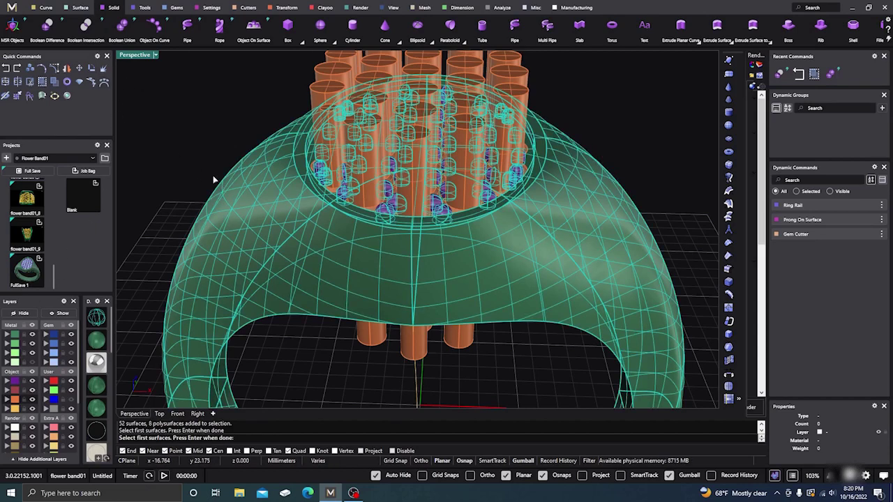
key(Return)
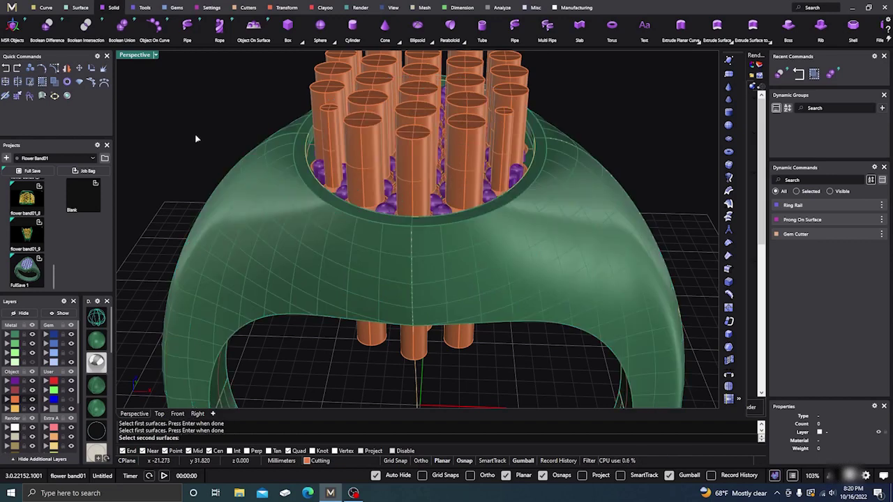
key(Return)
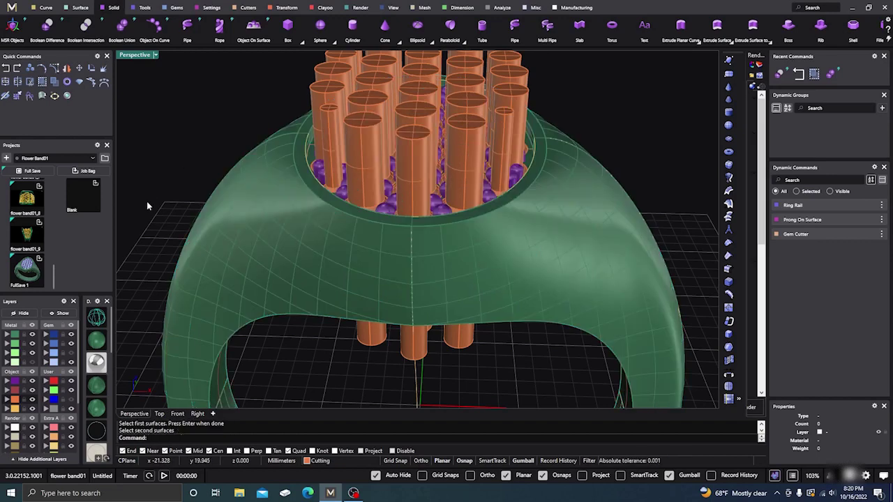
click(121, 25)
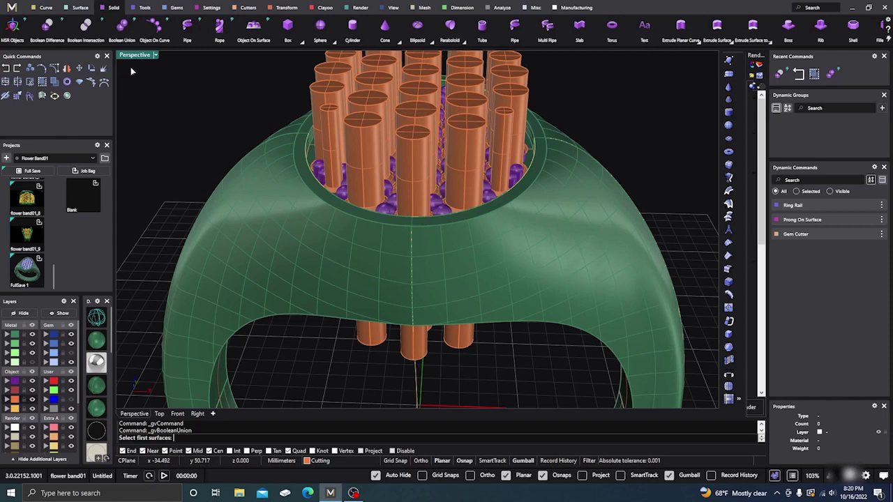
click(15, 382)
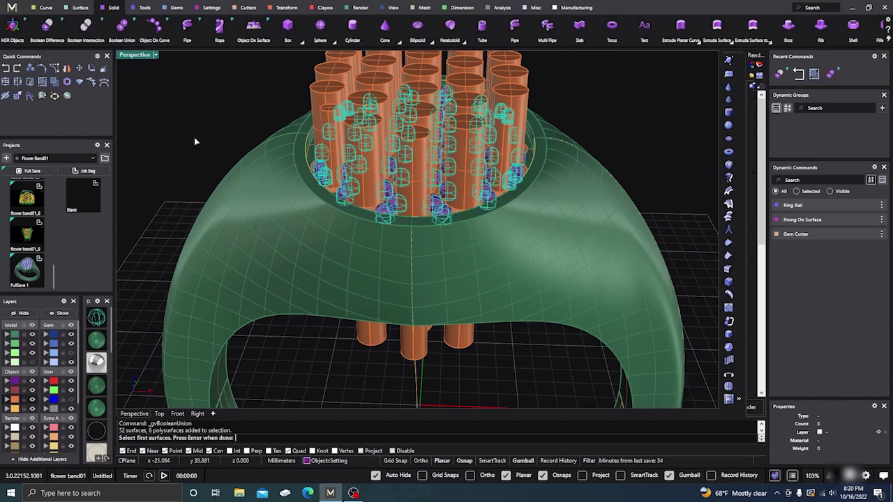
key(Return)
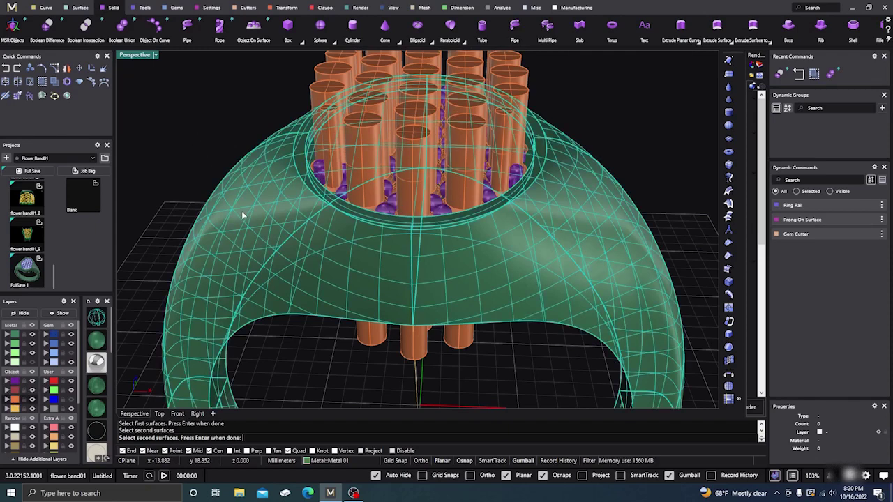
click(239, 206)
key(Return)
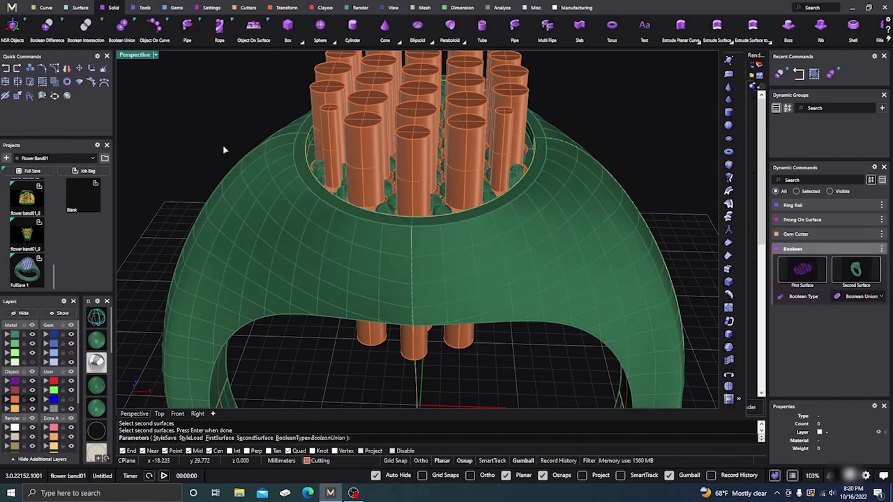
key(Return)
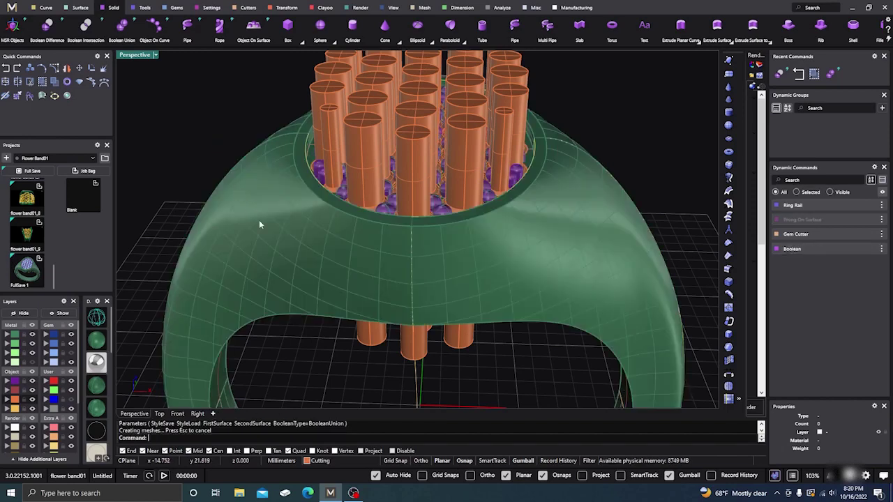
- Select the prongs and ring band, then orbit to check the cutters piercing the oval top
scroll(322, 180, up, 5)
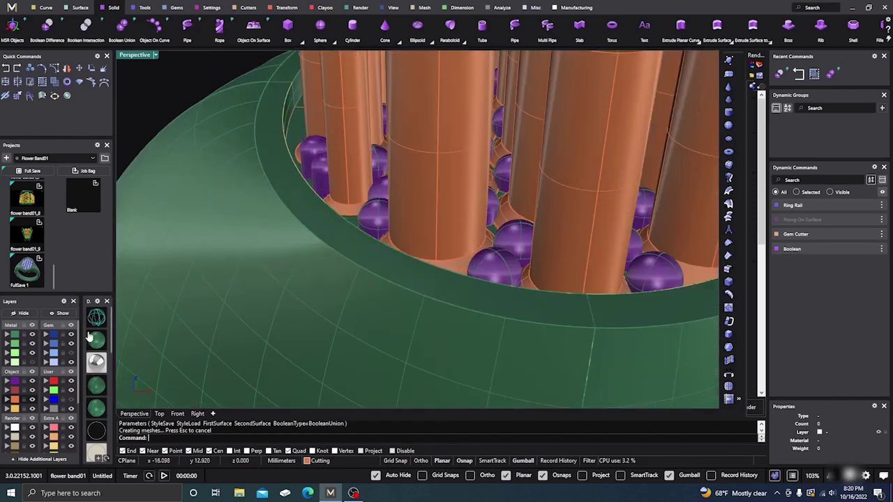
click(19, 386)
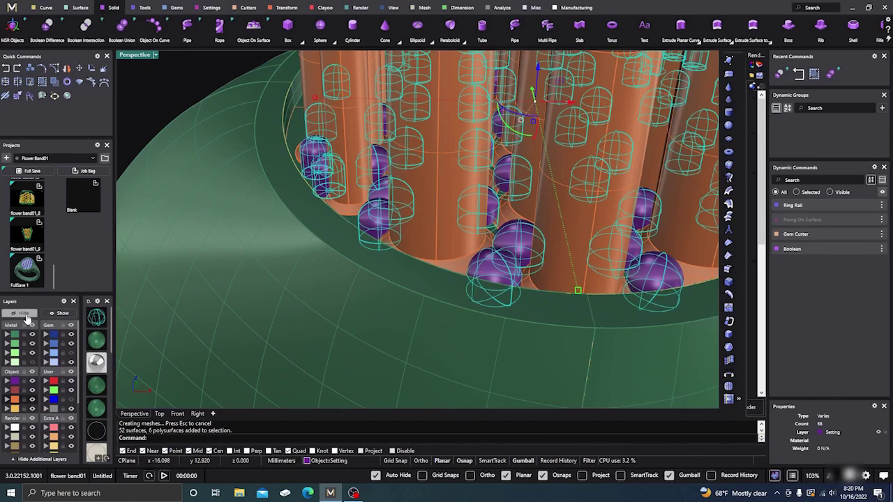
click(241, 235)
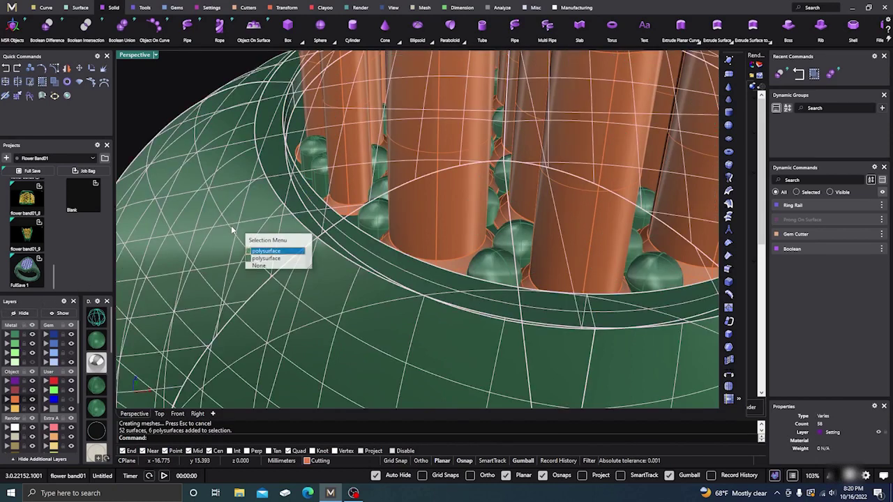
click(266, 251)
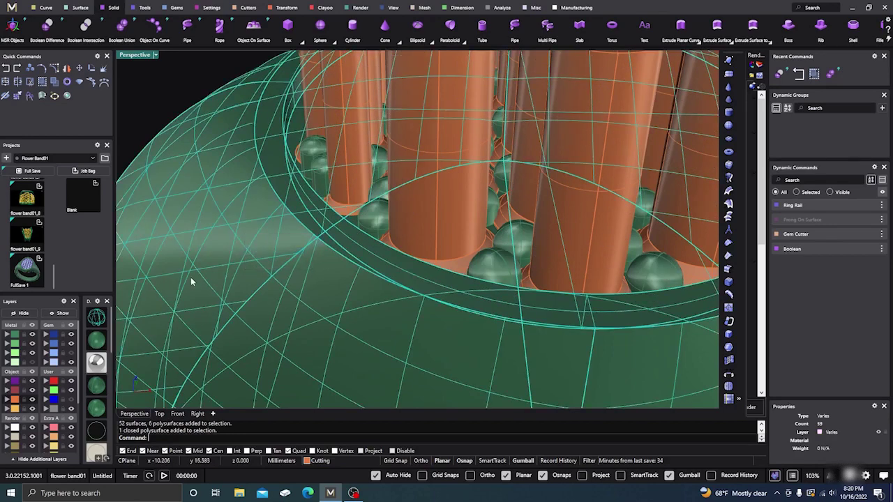
scroll(313, 232, down, 6)
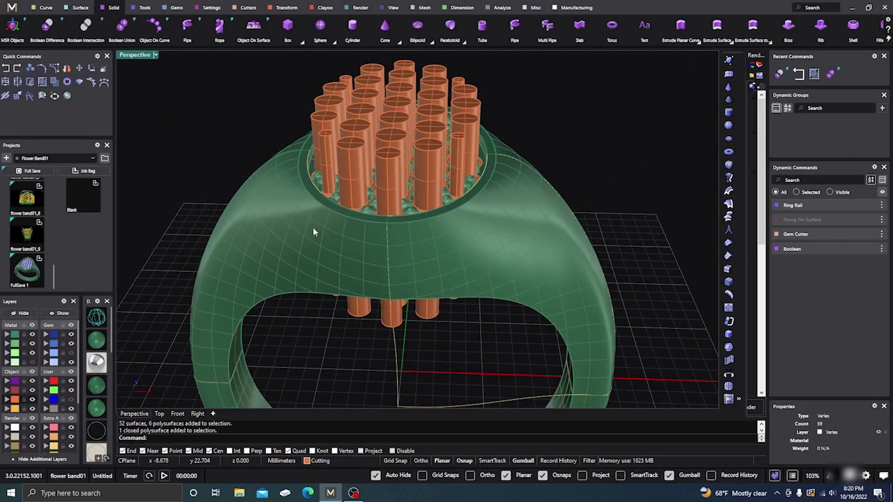
mouse_move(313, 232)
right_down()
mouse_move(317, 307)
mouse_move(318, 249)
mouse_move(314, 231)
mouse_move(299, 230)
right_up()
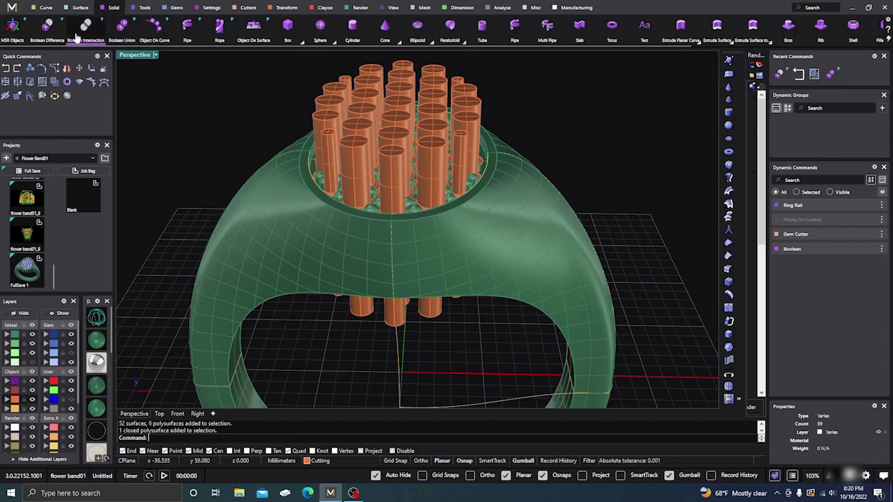
right_drag(157, 142, 147, 126)
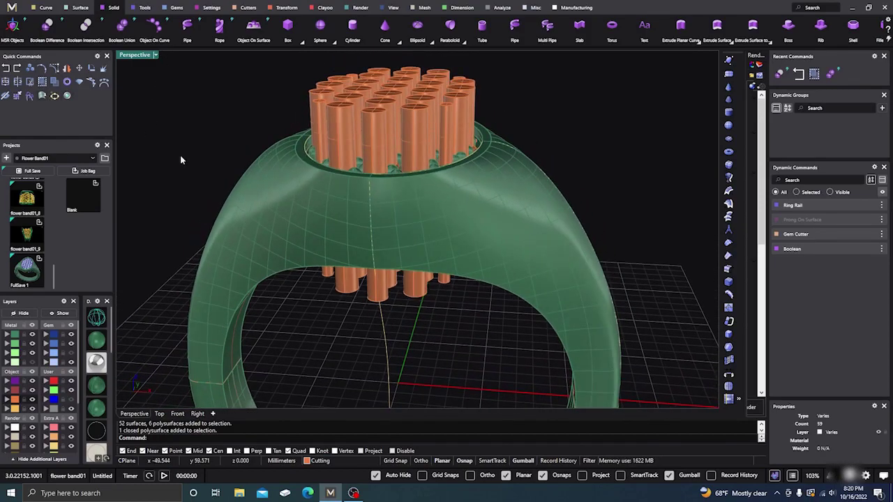
- Switch to wireframe and open the selected gem cutters for editing
click(97, 319)
scroll(438, 185, up, 5)
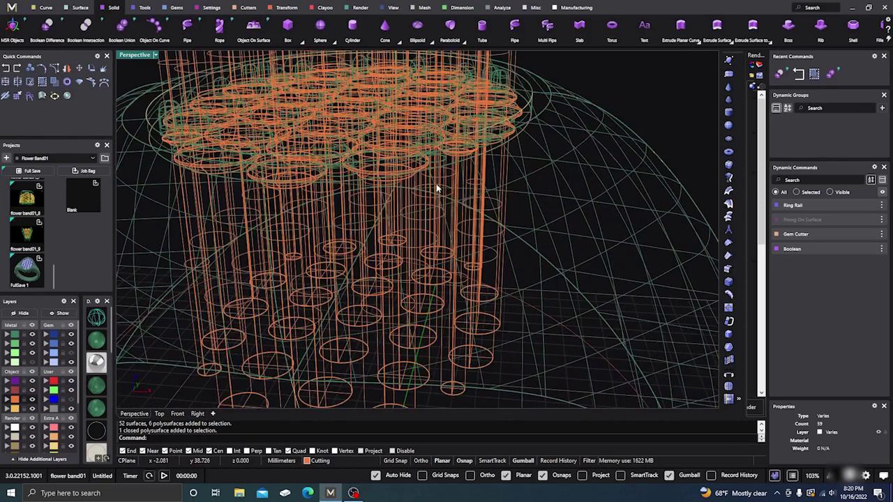
scroll(451, 209, down, 5)
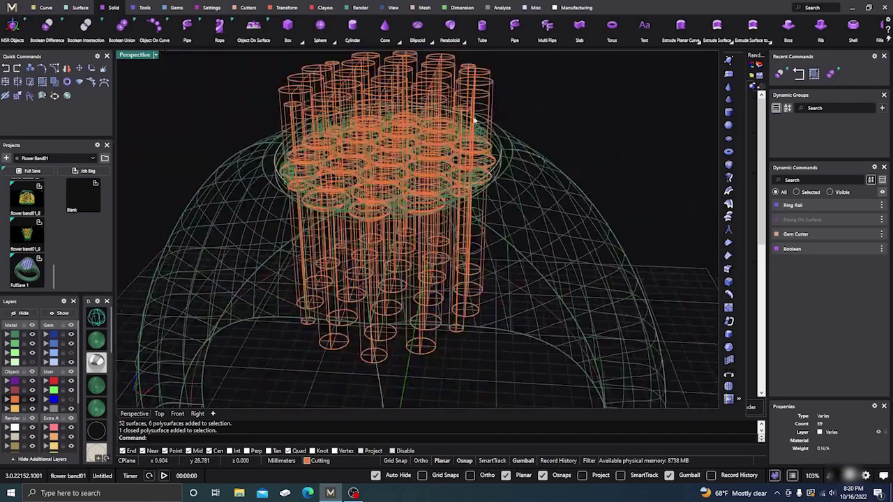
click(478, 104)
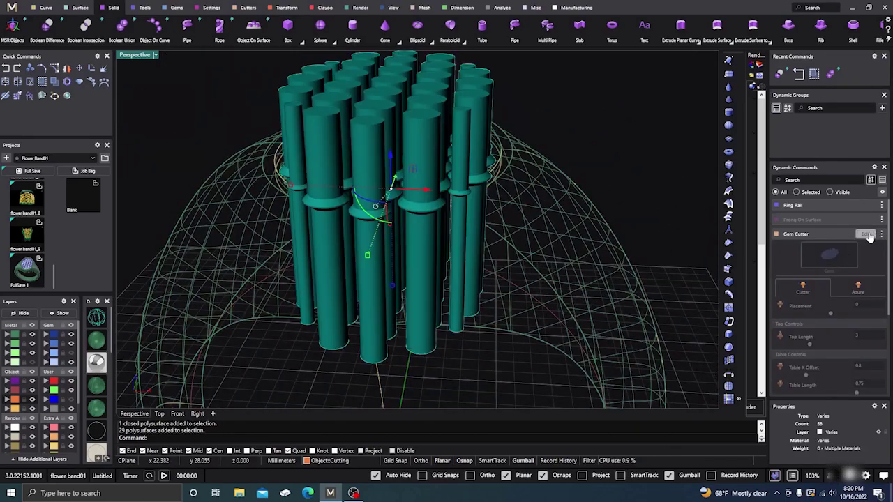
click(865, 233)
scroll(446, 195, up, 5)
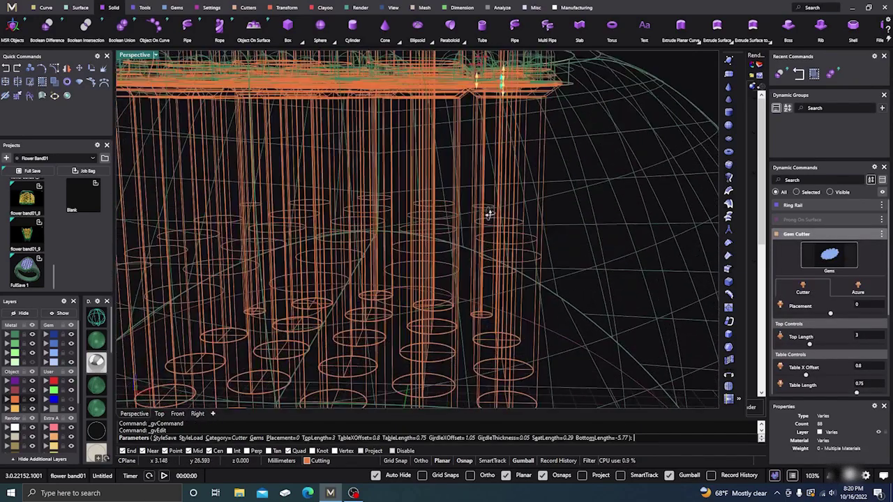
scroll(508, 120, down, 5)
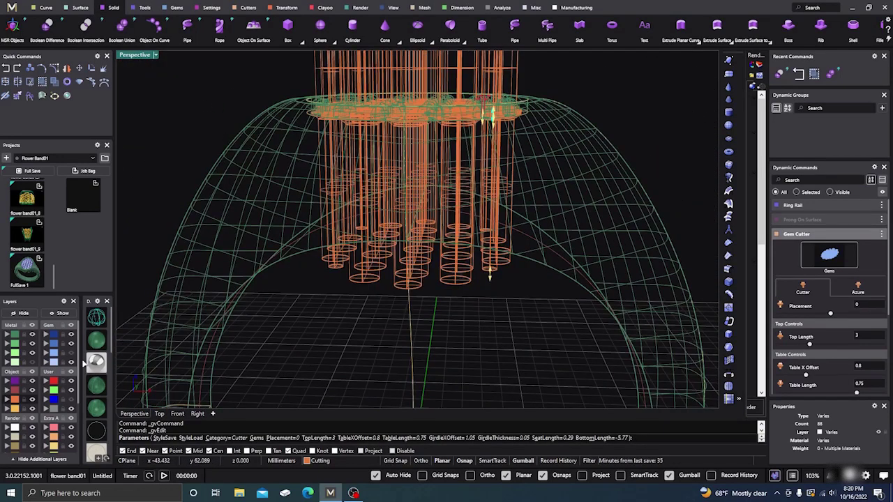
- Return to shaded view, start Boolean Difference and complete the gem cutter edit
click(98, 342)
right_drag(196, 145, 203, 195)
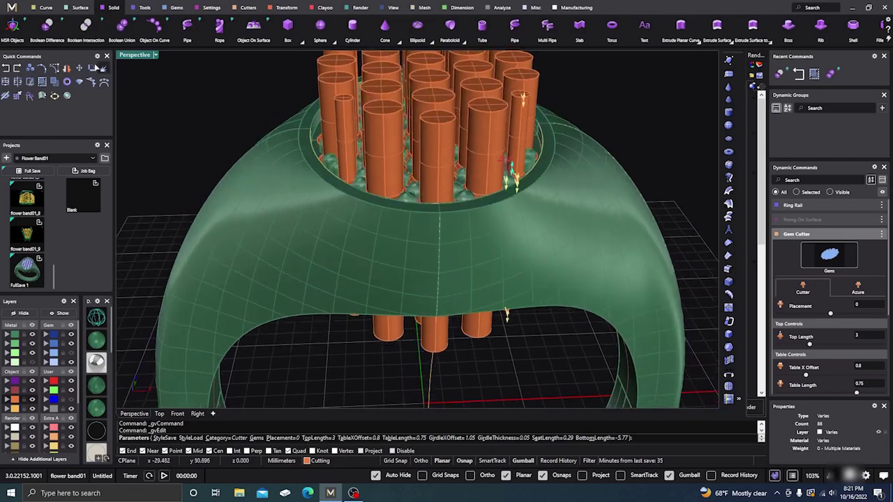
click(47, 31)
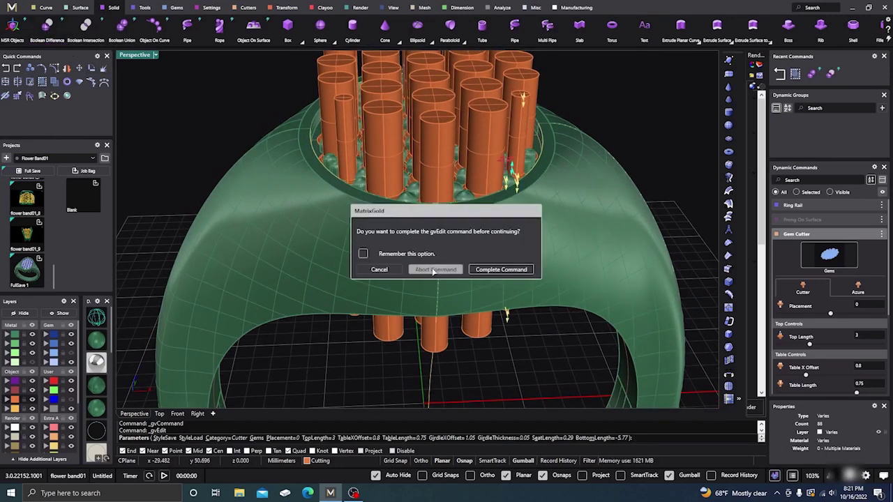
click(501, 269)
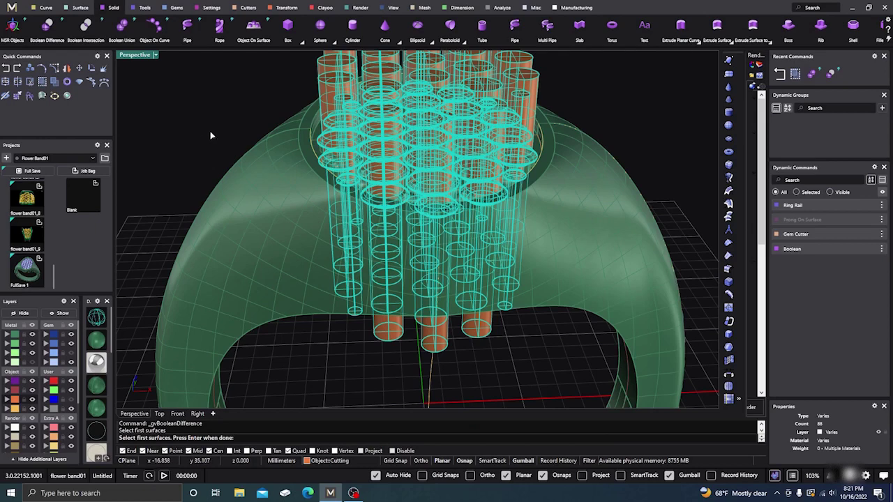
- Subtract the cutter cylinders from the ring shank to cut round gem seats into the oval top
key(Return)
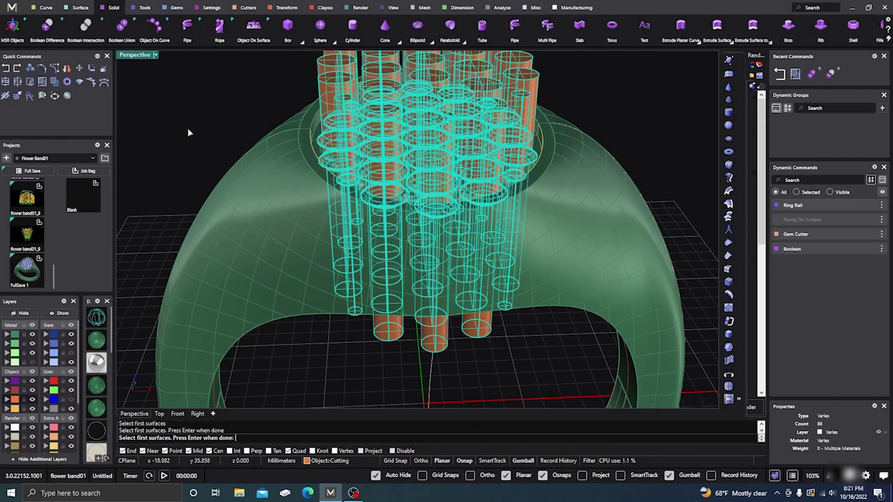
right_click(153, 88)
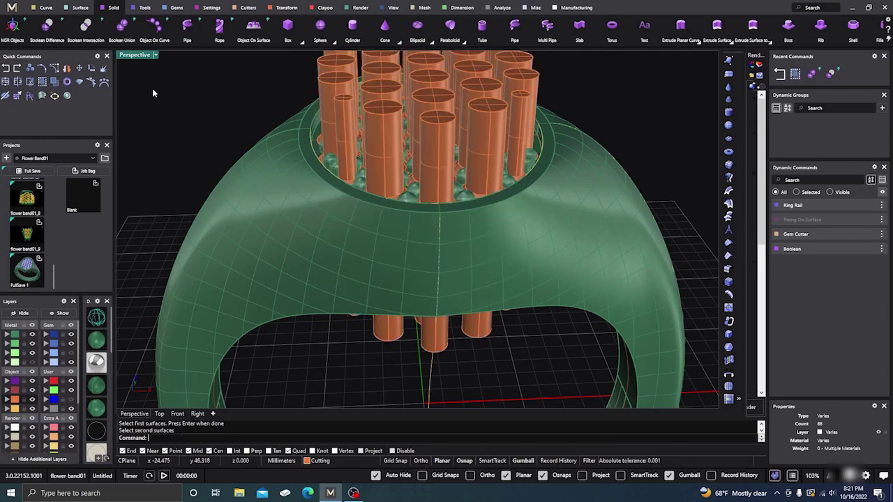
click(49, 32)
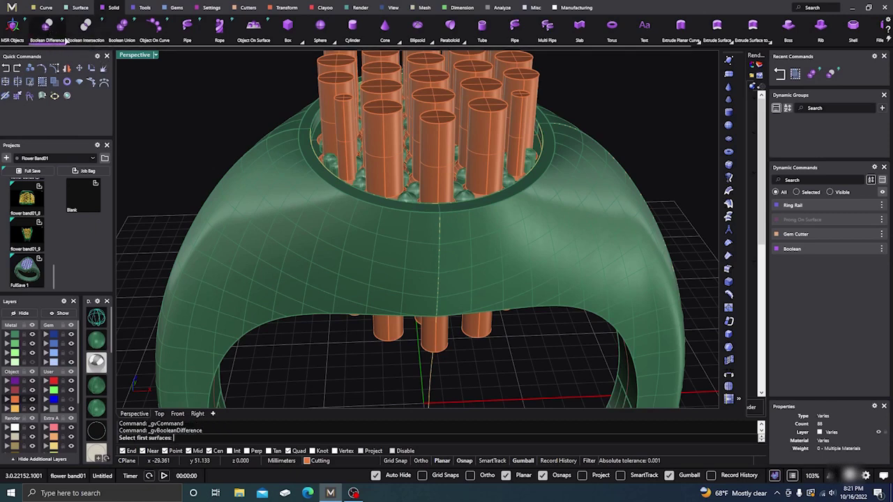
click(265, 208)
key(Return)
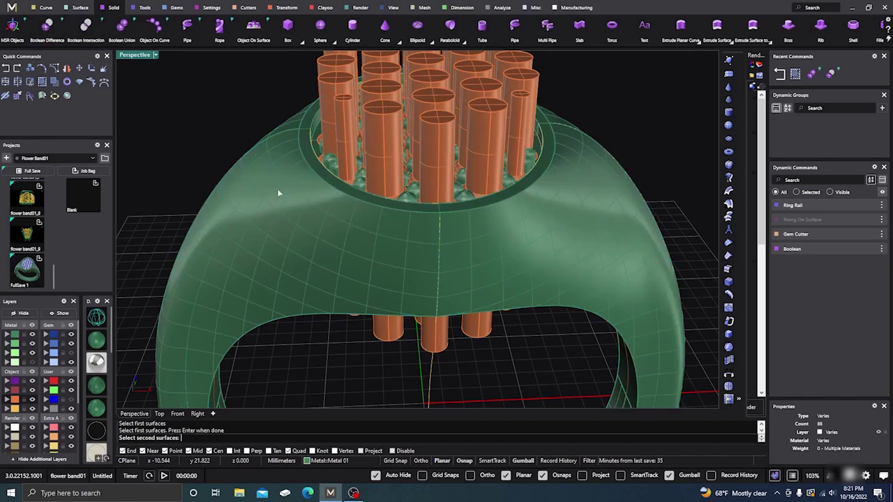
click(340, 115)
key(Return)
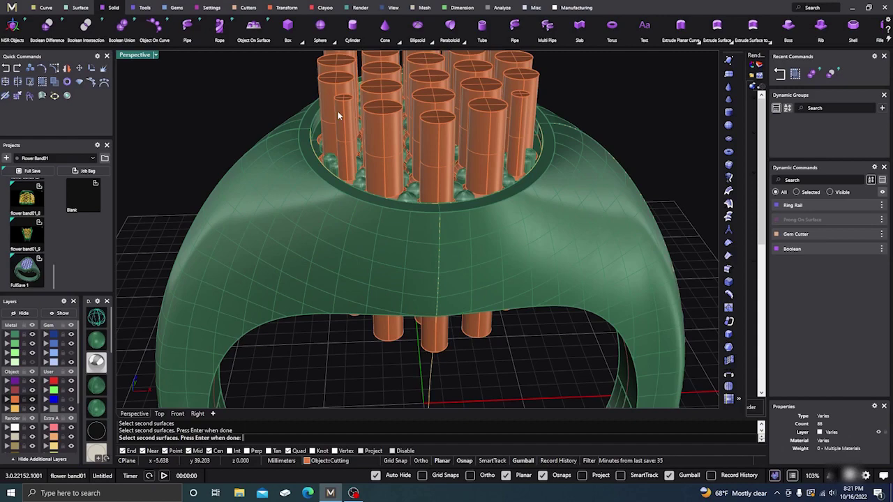
key(Return)
scroll(307, 147, down, 5)
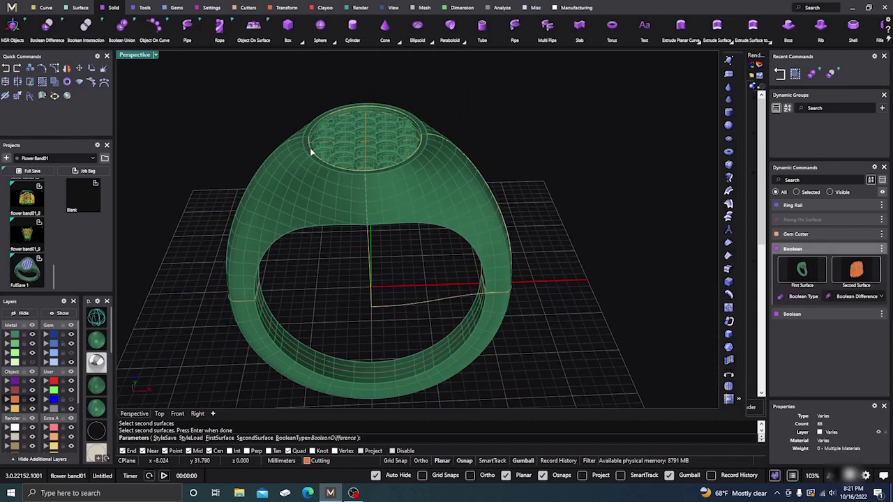
right_drag(313, 147, 313, 155)
scroll(339, 200, up, 8)
- Accept the Boolean parameters and turn the Gem layer back on
mouse_move(339, 202)
right_down()
mouse_move(317, 200)
mouse_move(297, 175)
mouse_move(319, 189)
mouse_move(341, 186)
right_up()
key(Return)
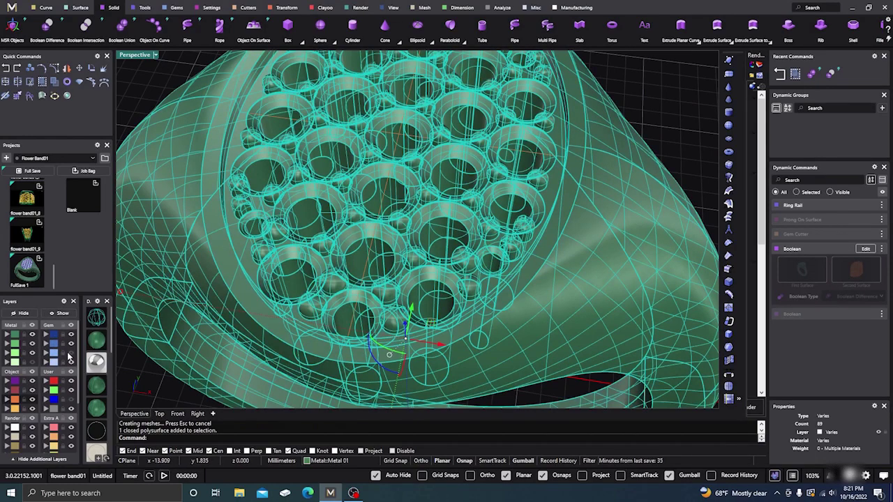
click(70, 357)
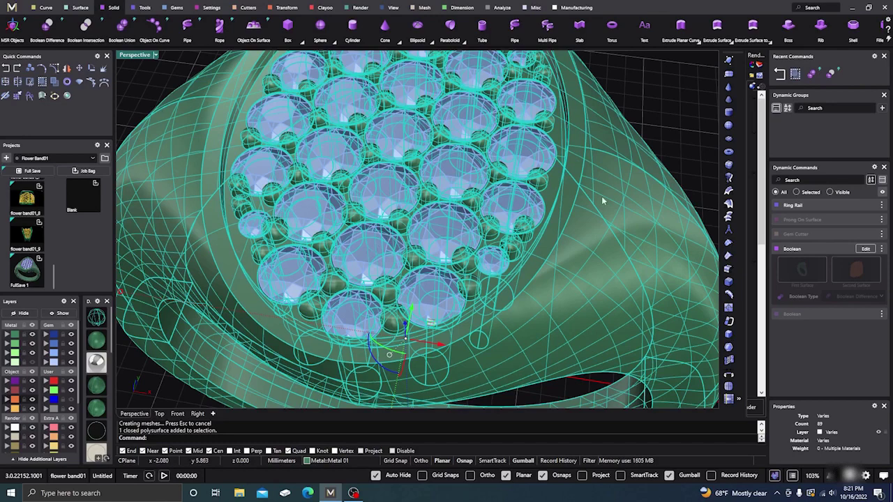
key(Escape)
- Orbit around the finished ring and switch the viewport to Rendered display mode
scroll(481, 237, down, 10)
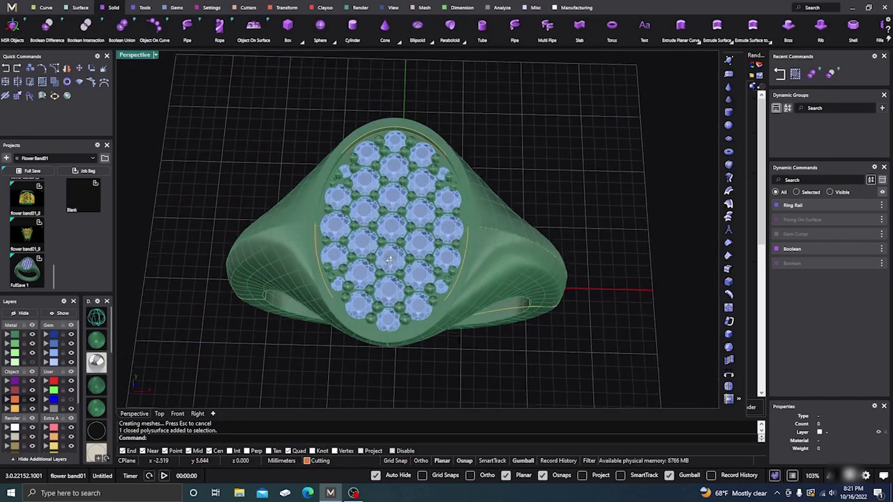
right_drag(389, 254, 358, 213)
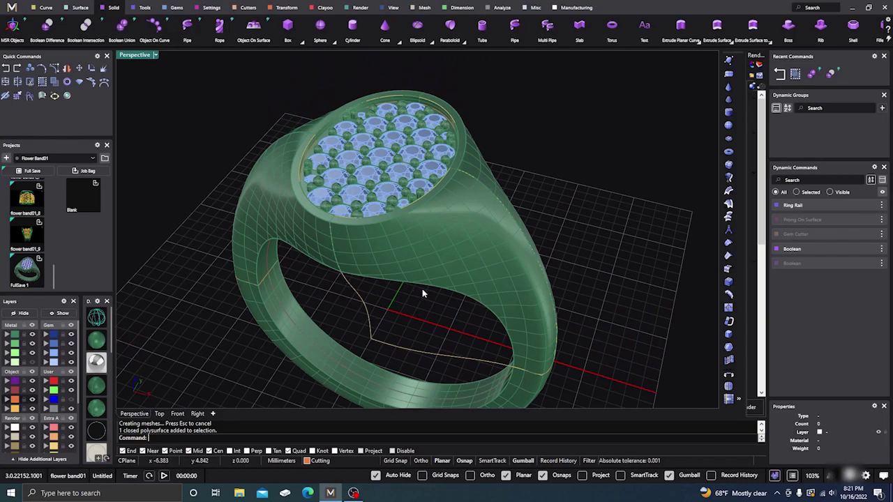
right_drag(422, 293, 393, 261)
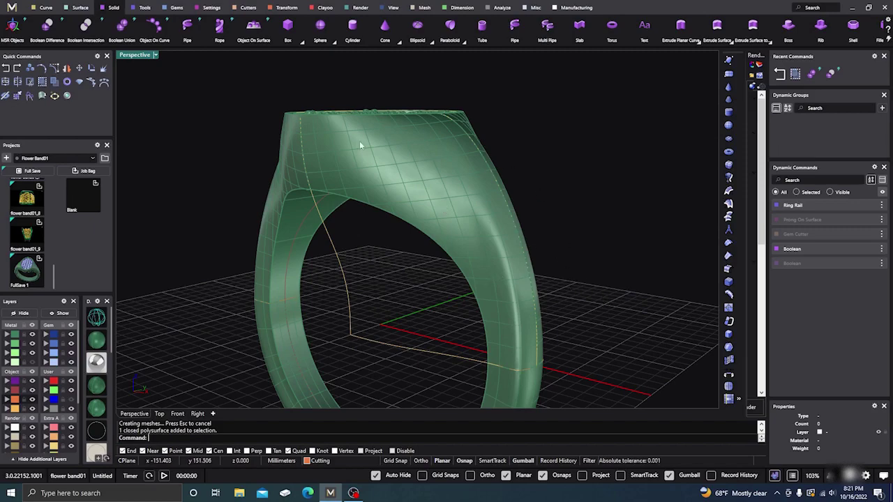
right_drag(410, 251, 422, 305)
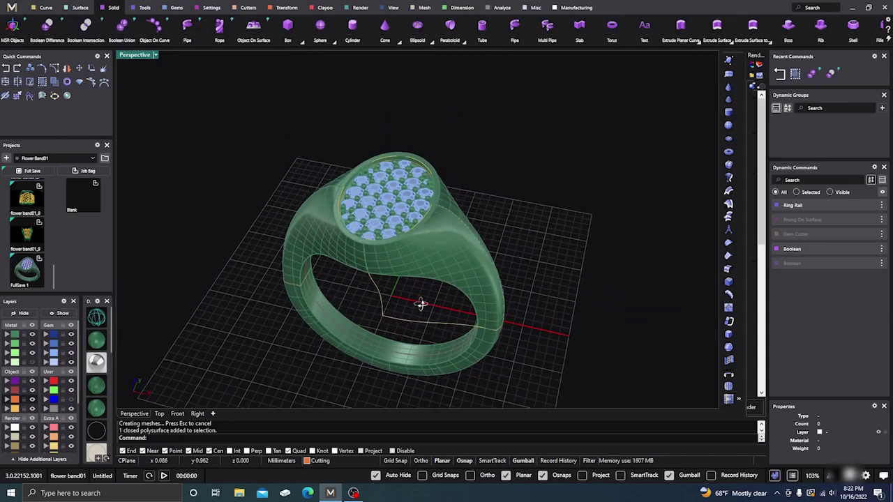
click(97, 361)
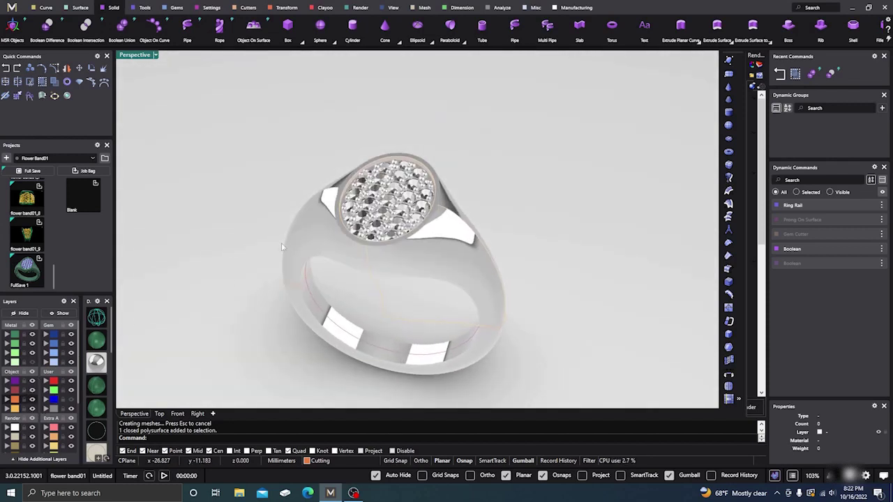
- Tilt the rendered ring more upright, then switch back to the green shaded display mode
right_drag(453, 299, 323, 313)
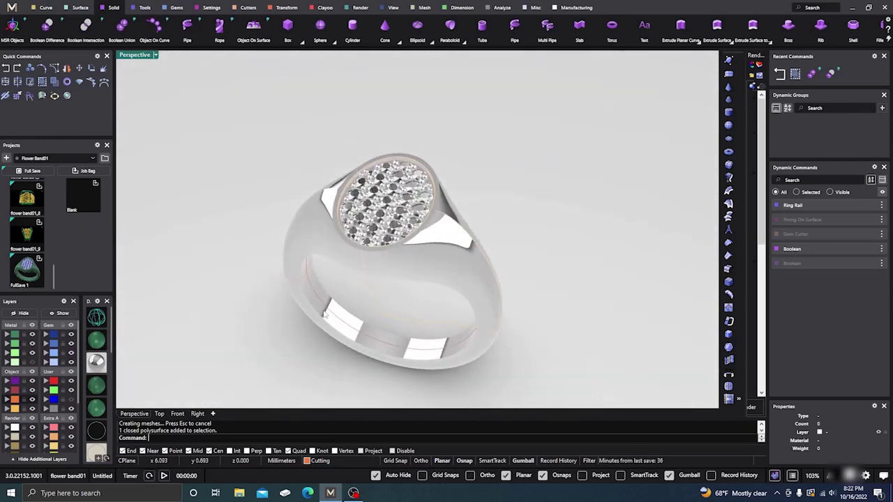
click(98, 340)
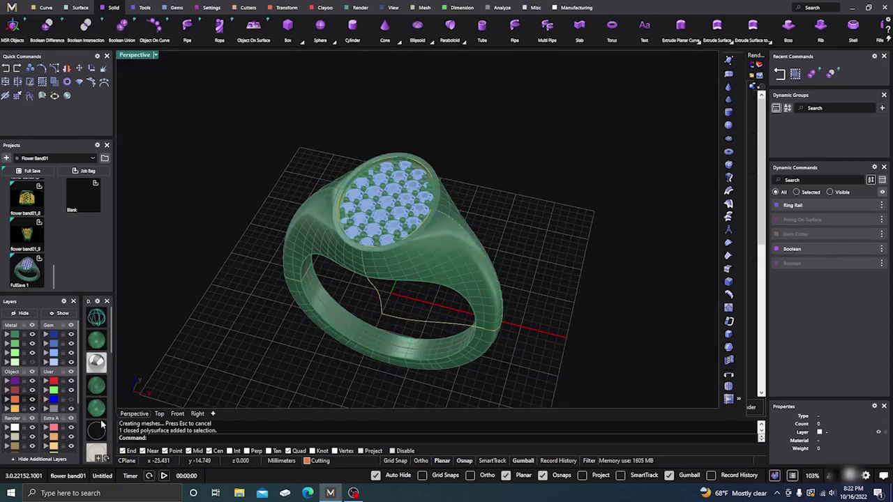
scroll(100, 419, down, 3)
scroll(100, 423, down, 2)
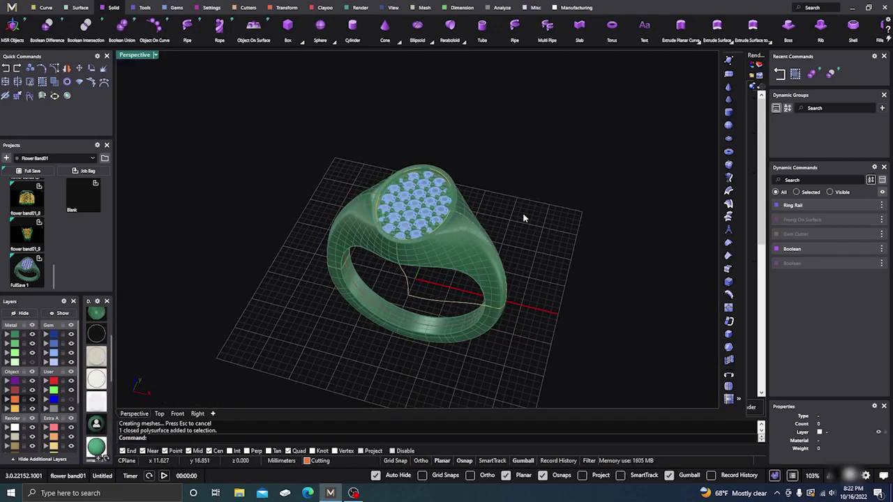